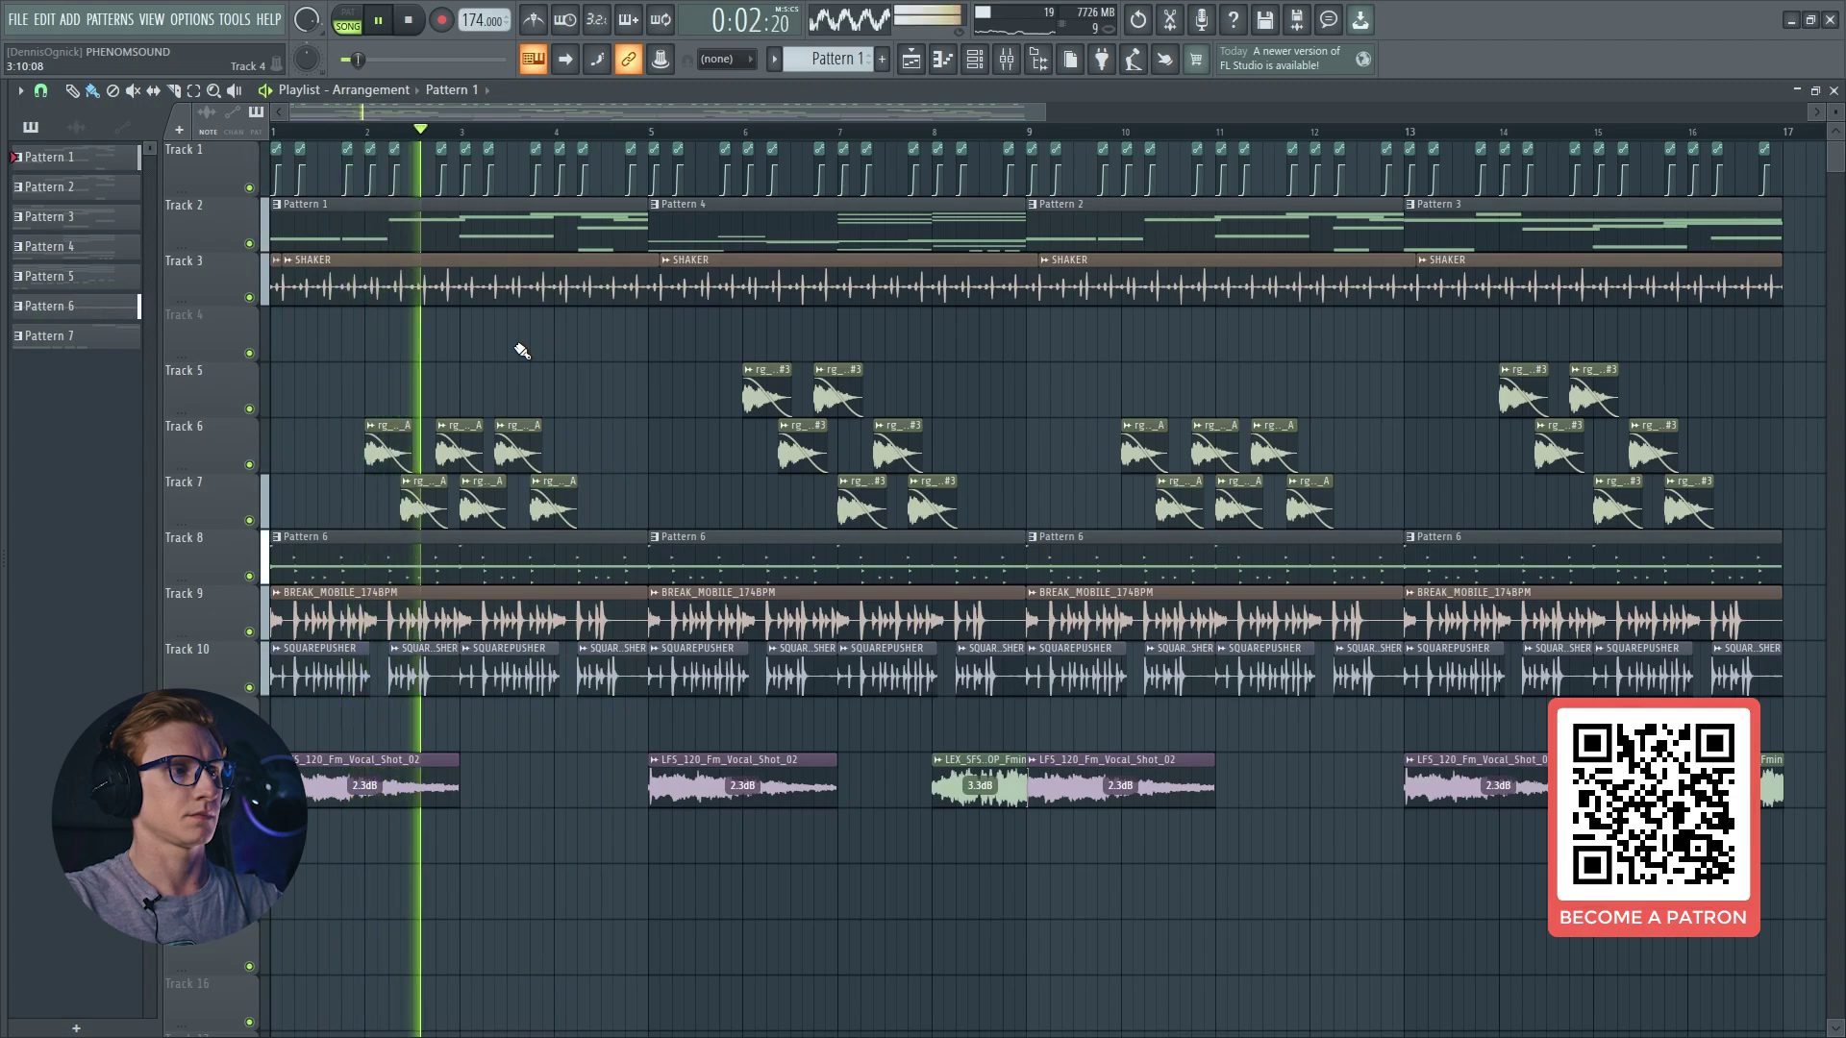
Step: Reset the Serum 2 #2 synth to its Init preset
double_click(514, 248)
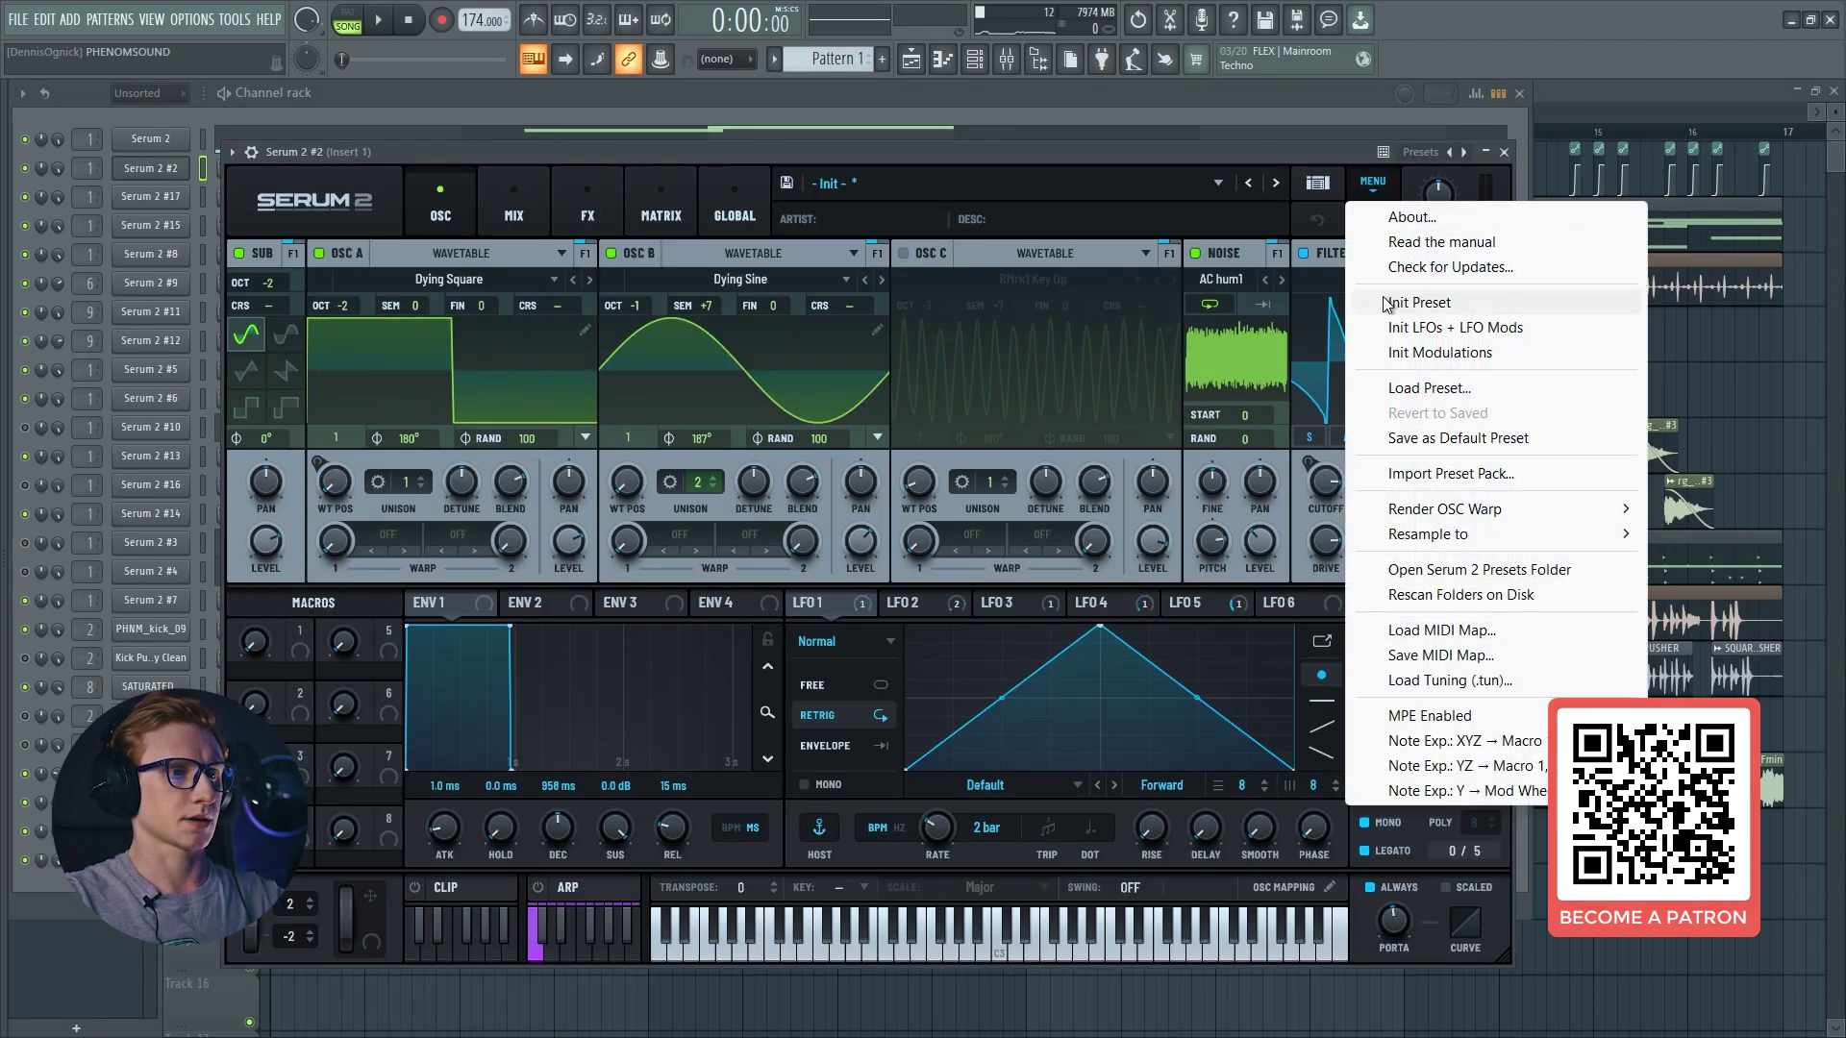
left_click(1385, 304)
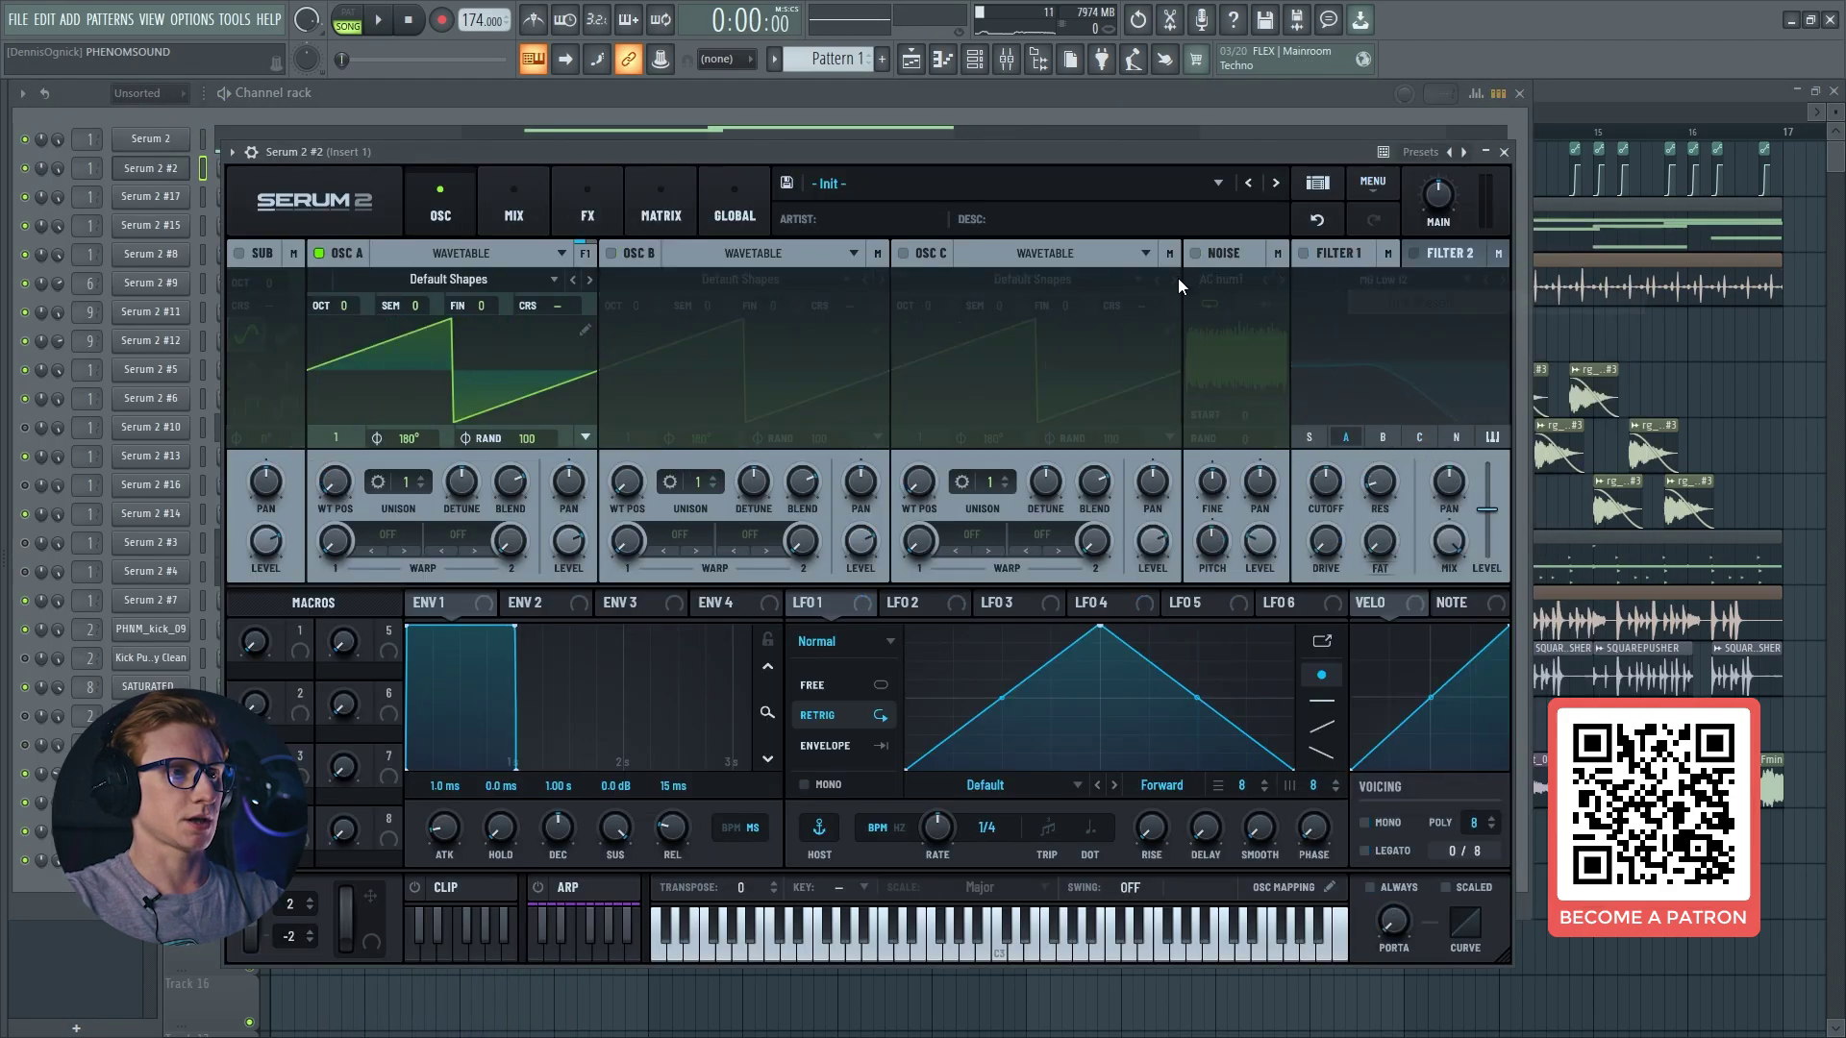
left_click(1373, 181)
left_click(1311, 153)
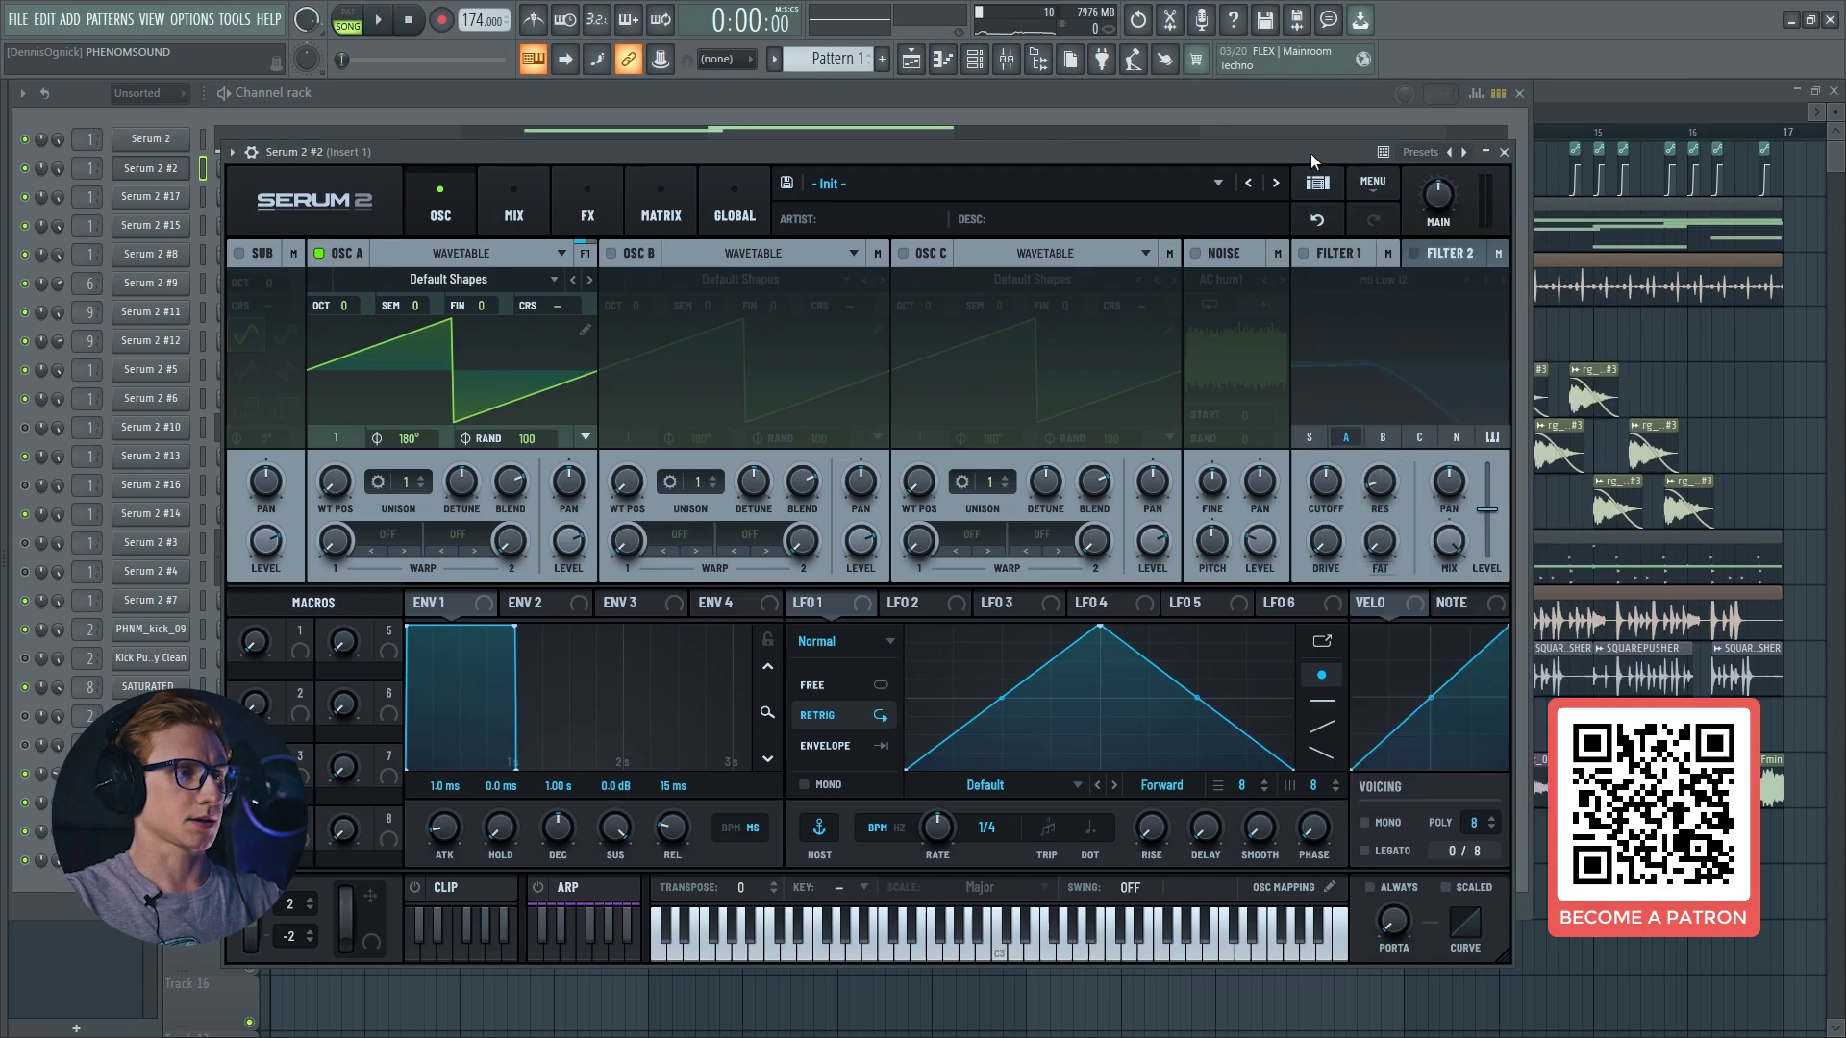
Step: Load the Dying Square wavetable into oscillator A, lower it to octave -2, and audition a note
left_click(448, 278)
mouse_move(446, 358)
mouse_move(577, 381)
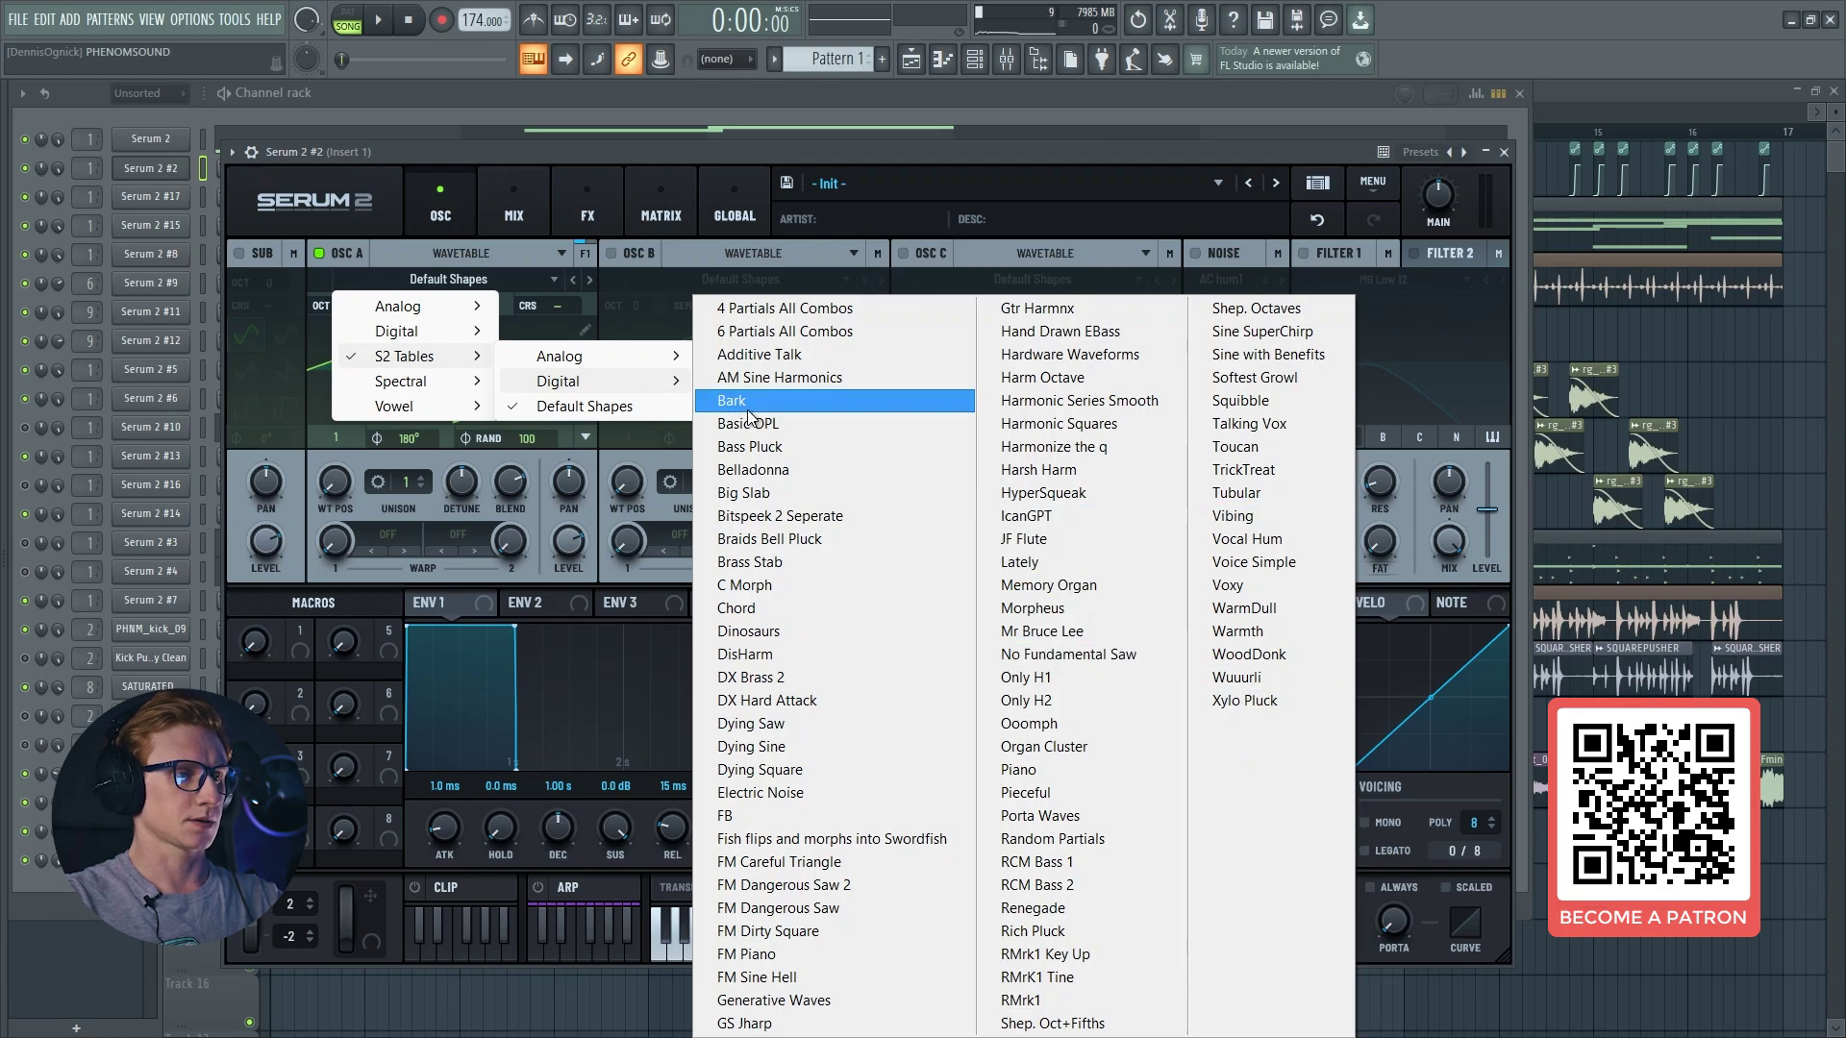
left_click(794, 769)
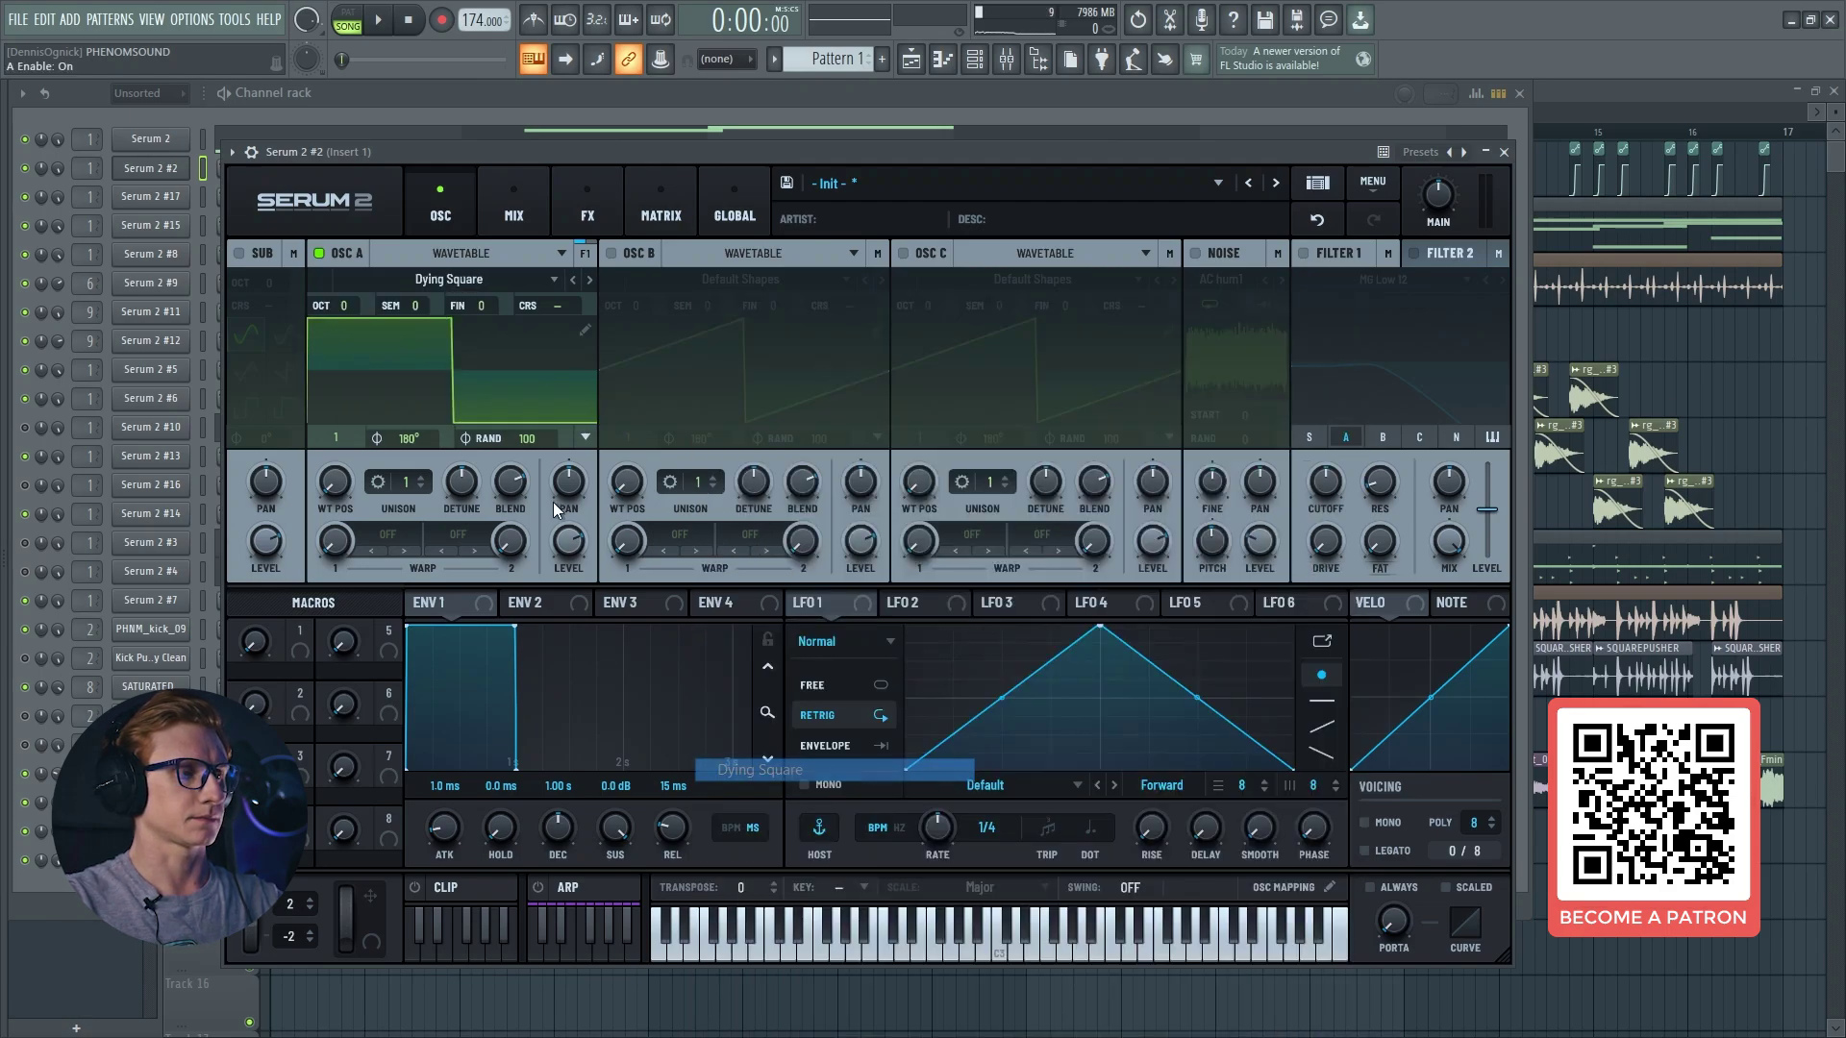
left_click_drag(350, 306, 344, 338)
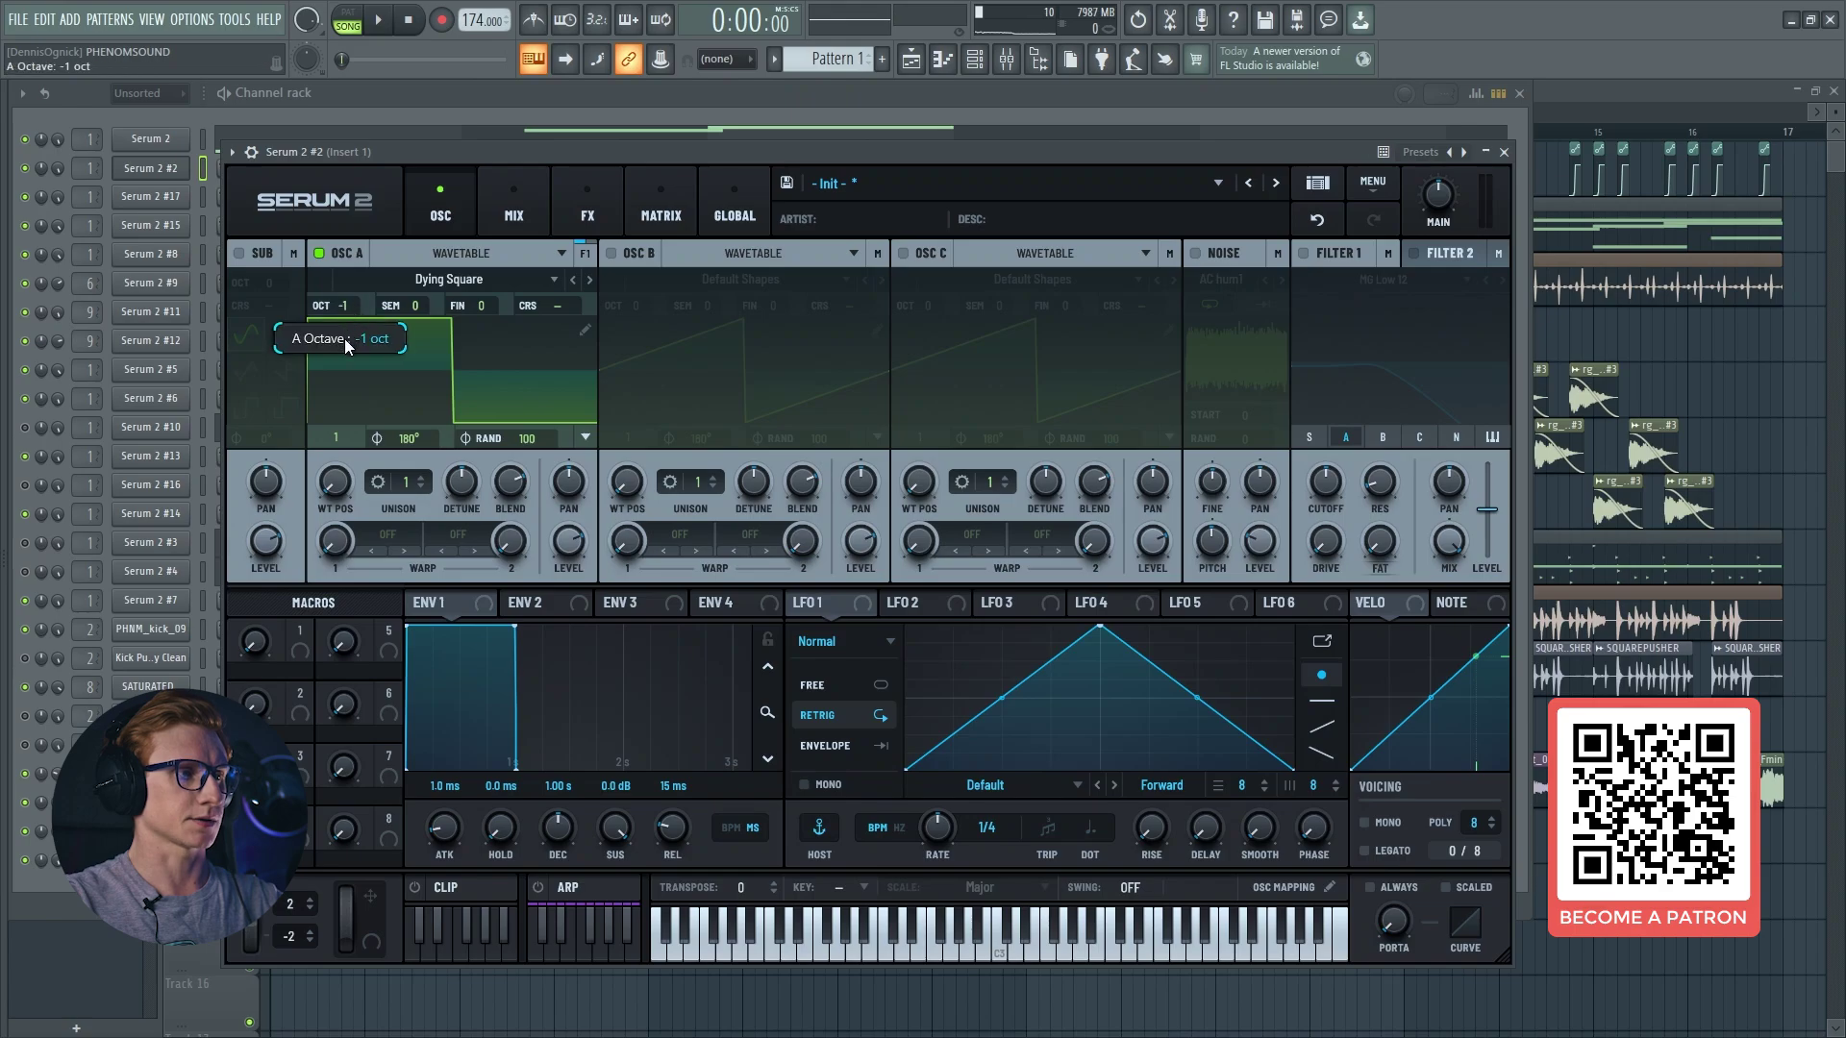
key("v")
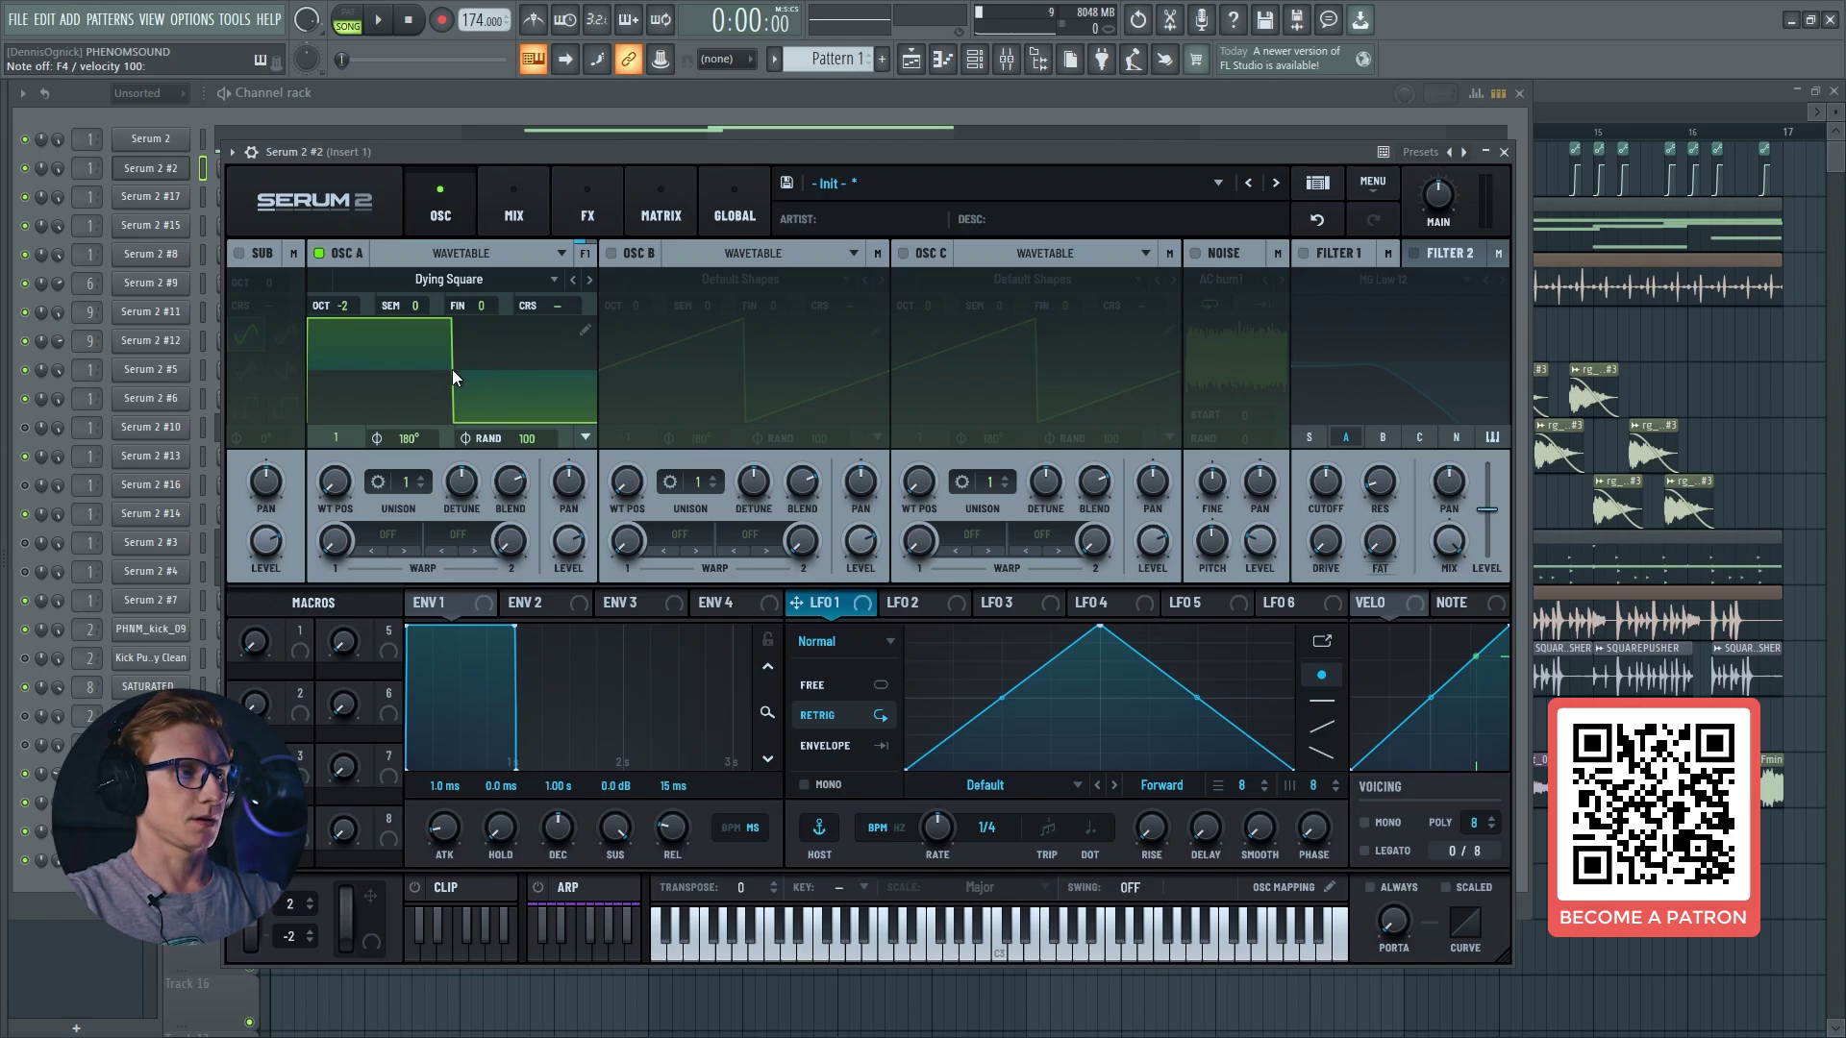
Step: Modulate oscillator A's wavetable position with LFO 1 at 47% and set the LFO rate to 2 bar
mouse_move(345, 484)
left_mouse_down()
mouse_move(350, 423)
mouse_move(350, 486)
left_mouse_up()
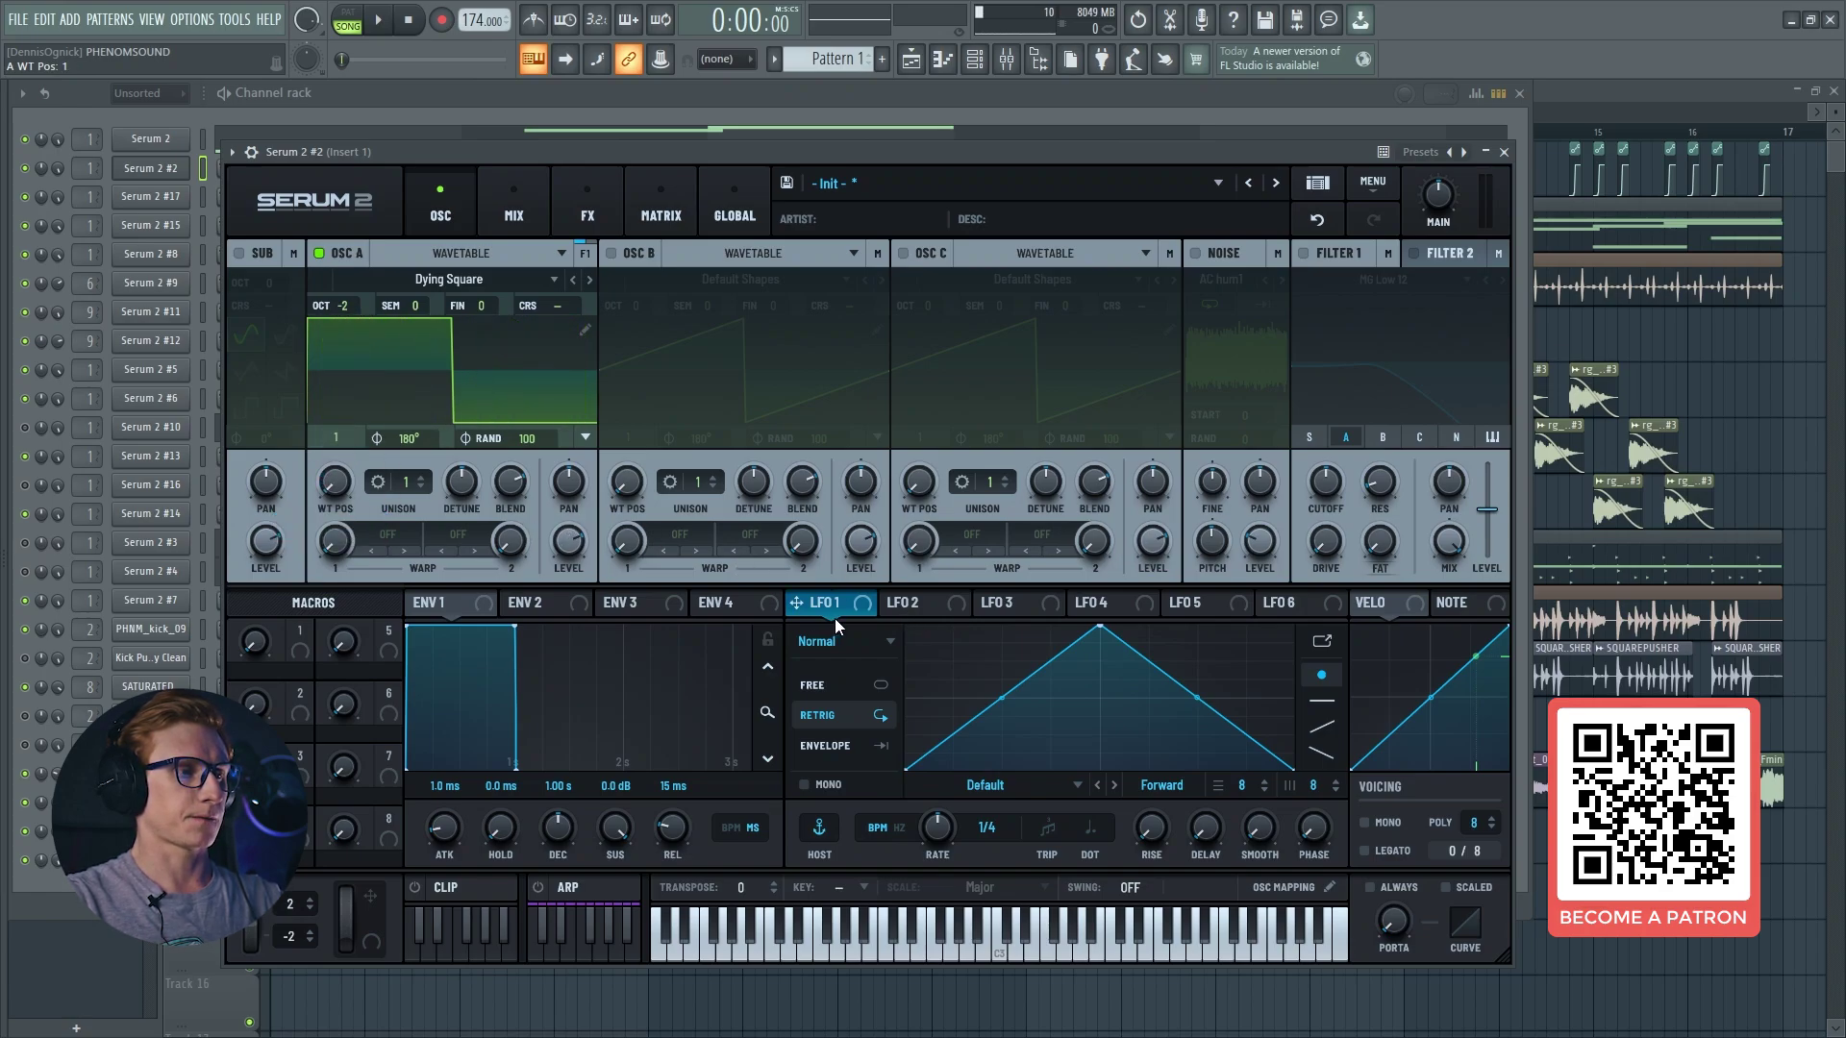
left_click_drag(796, 603, 313, 521)
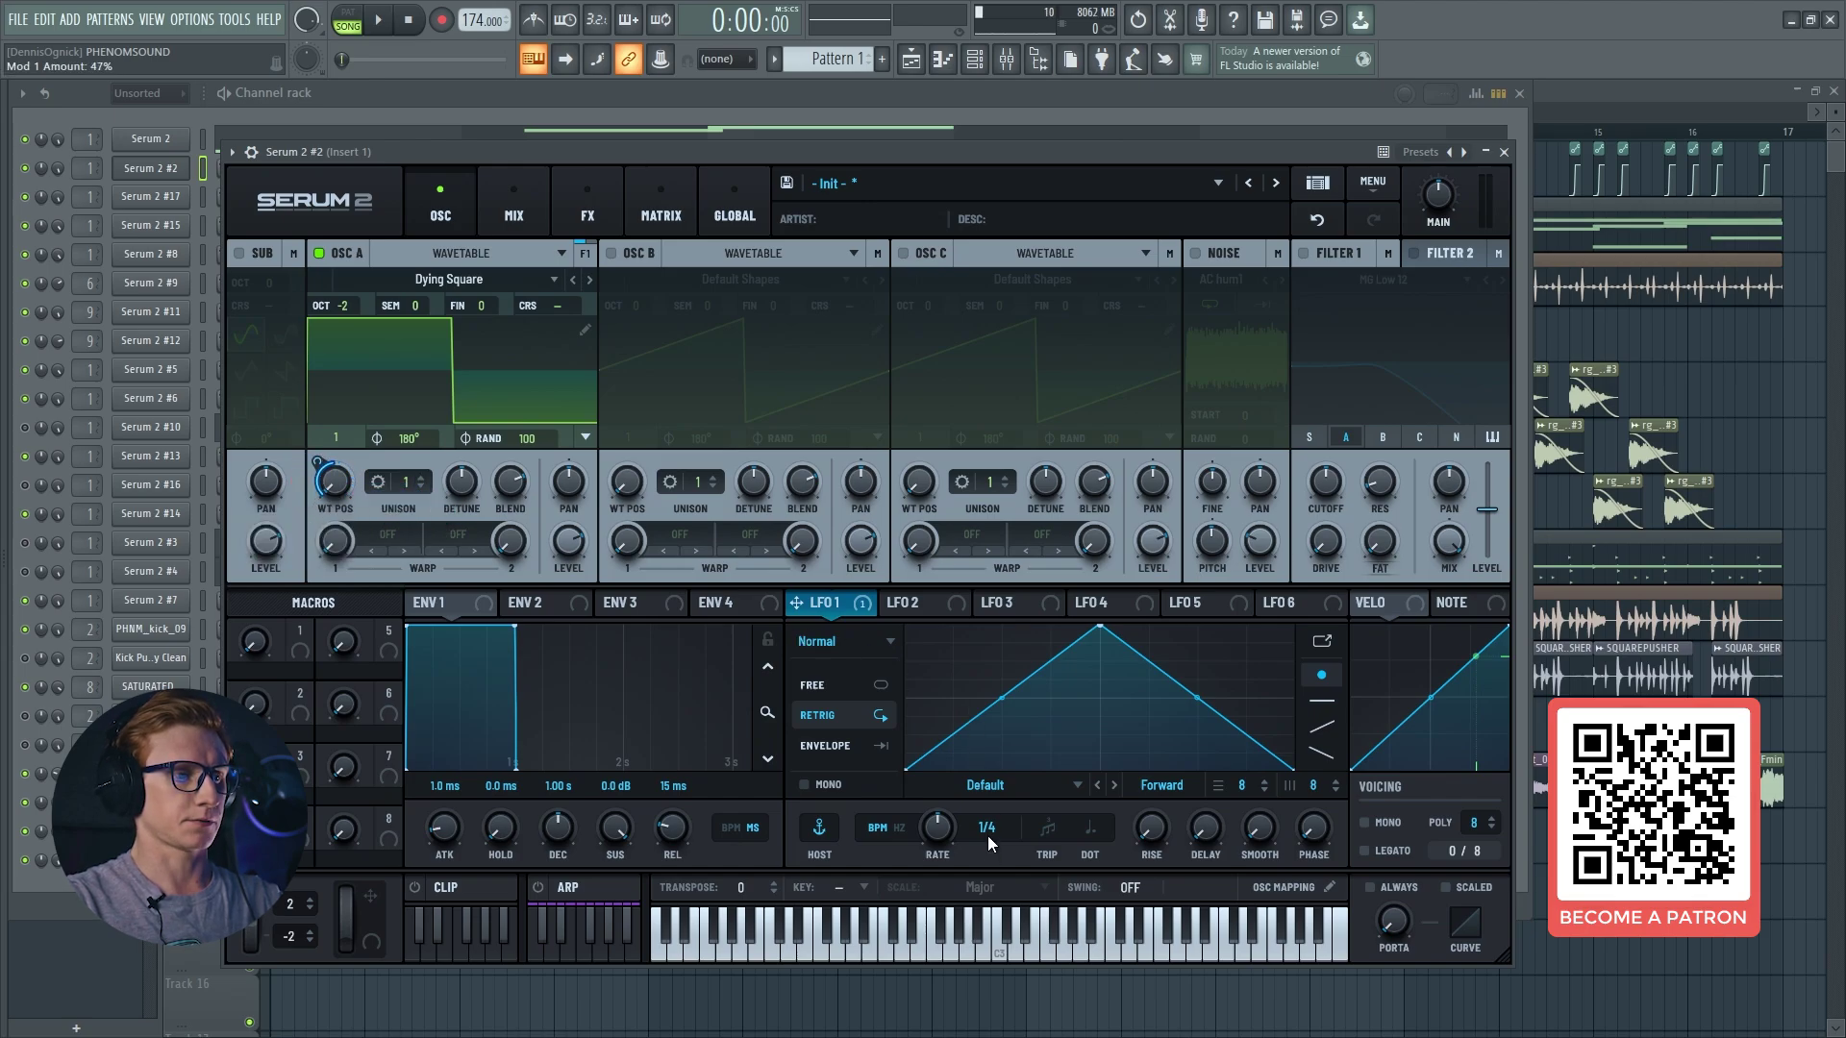
left_click_drag(991, 849, 990, 930)
key("c")
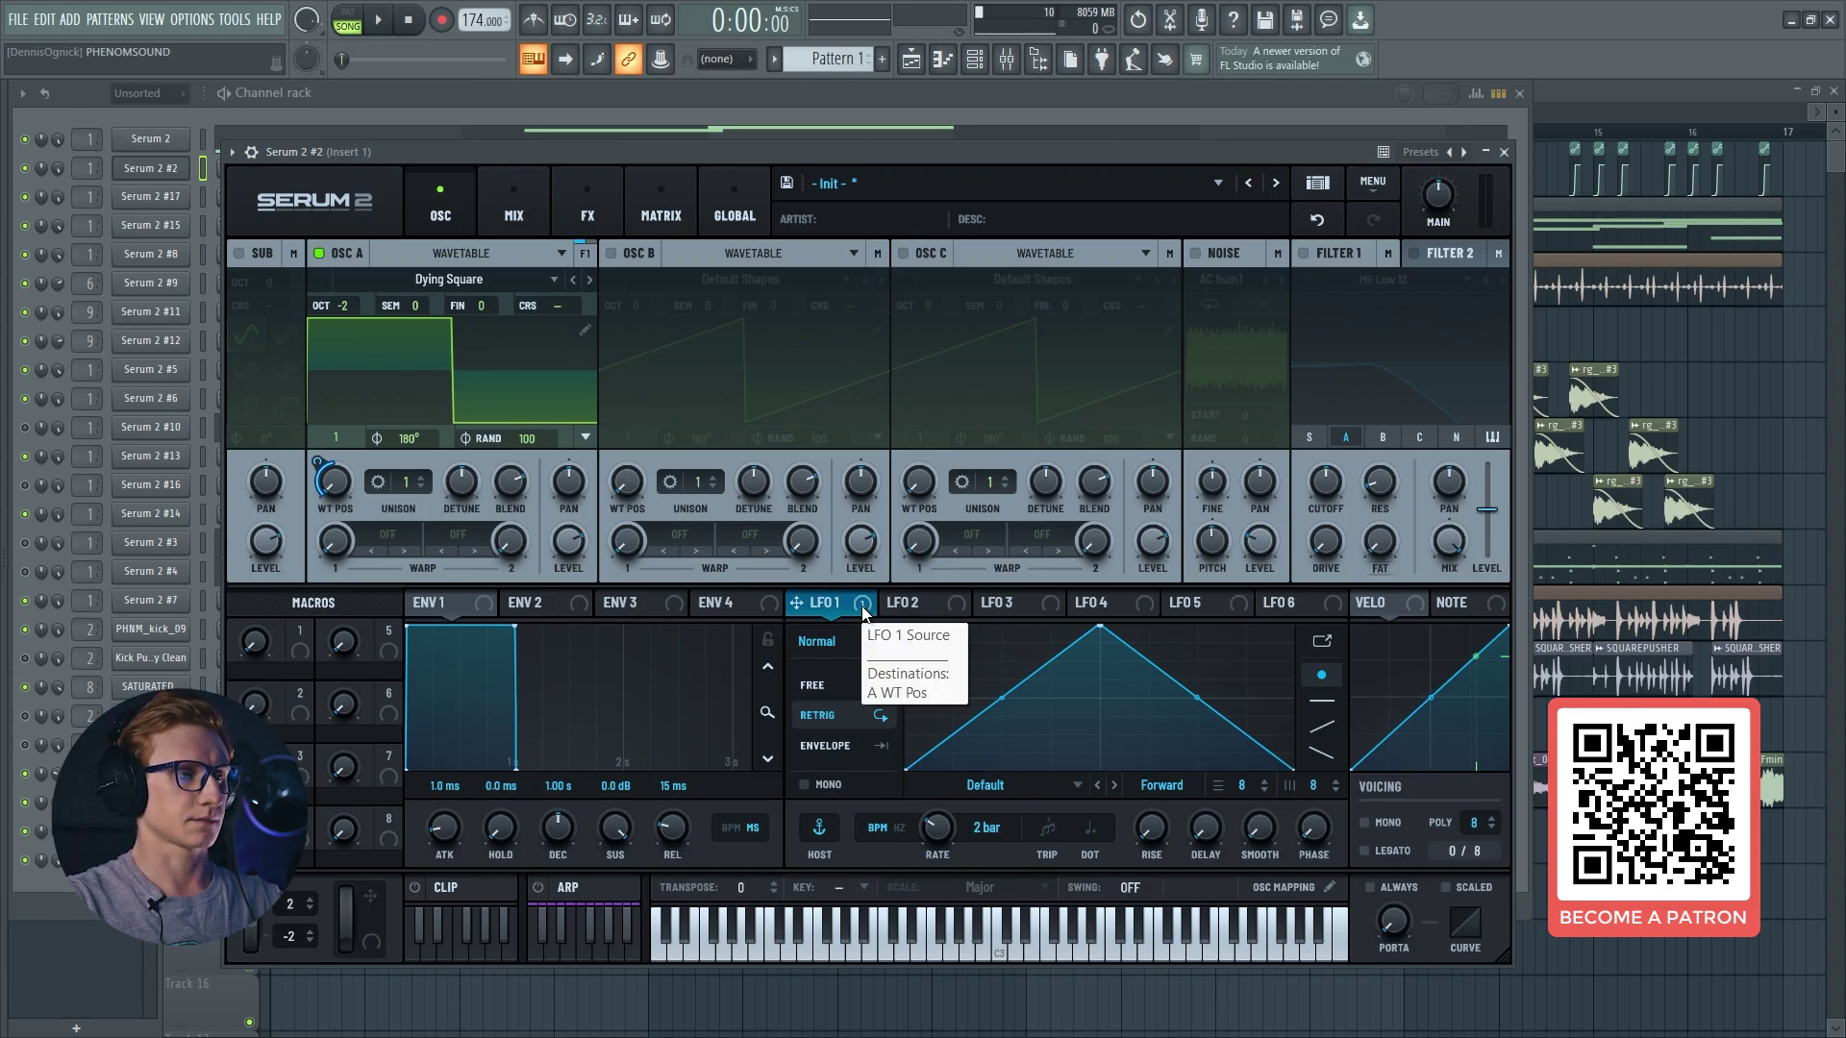
Step: Enable oscillator B with the Default Shapes sine at wavetable position 2, tuned to octave -1 and +7 semitones
left_click(640, 260)
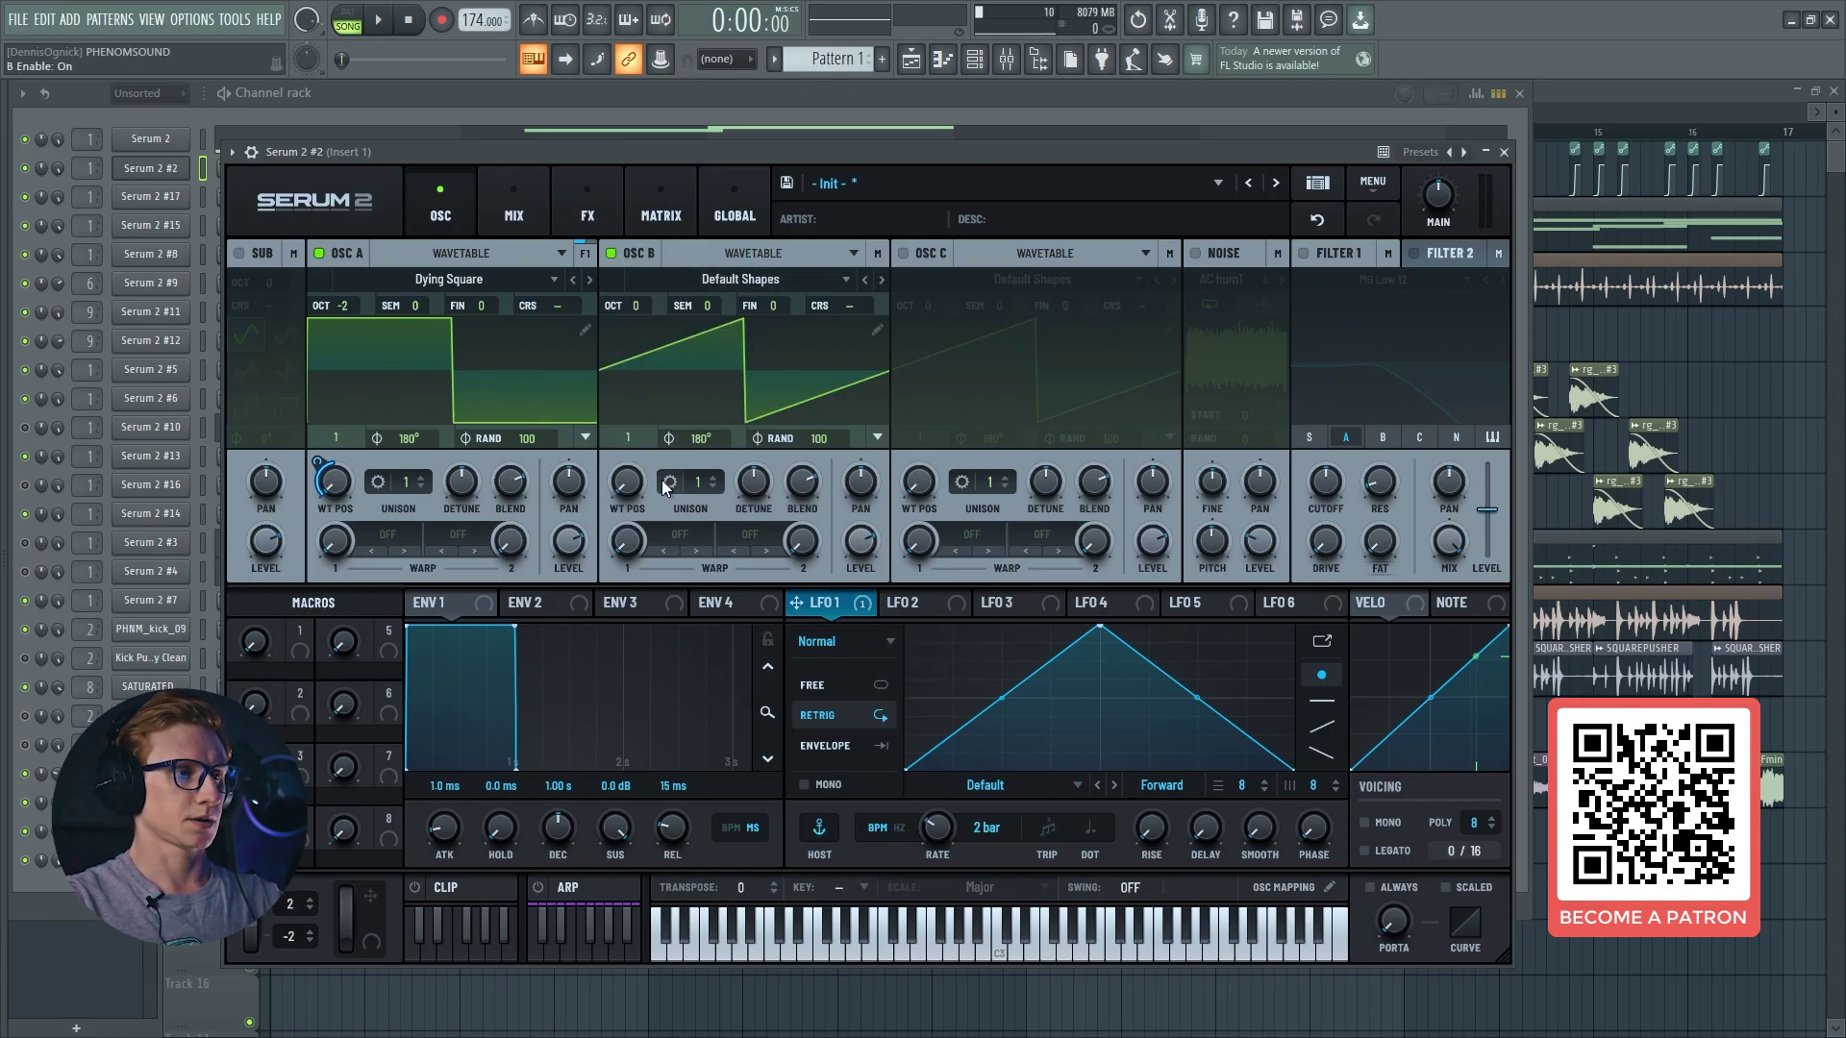
left_click_drag(626, 481, 644, 452)
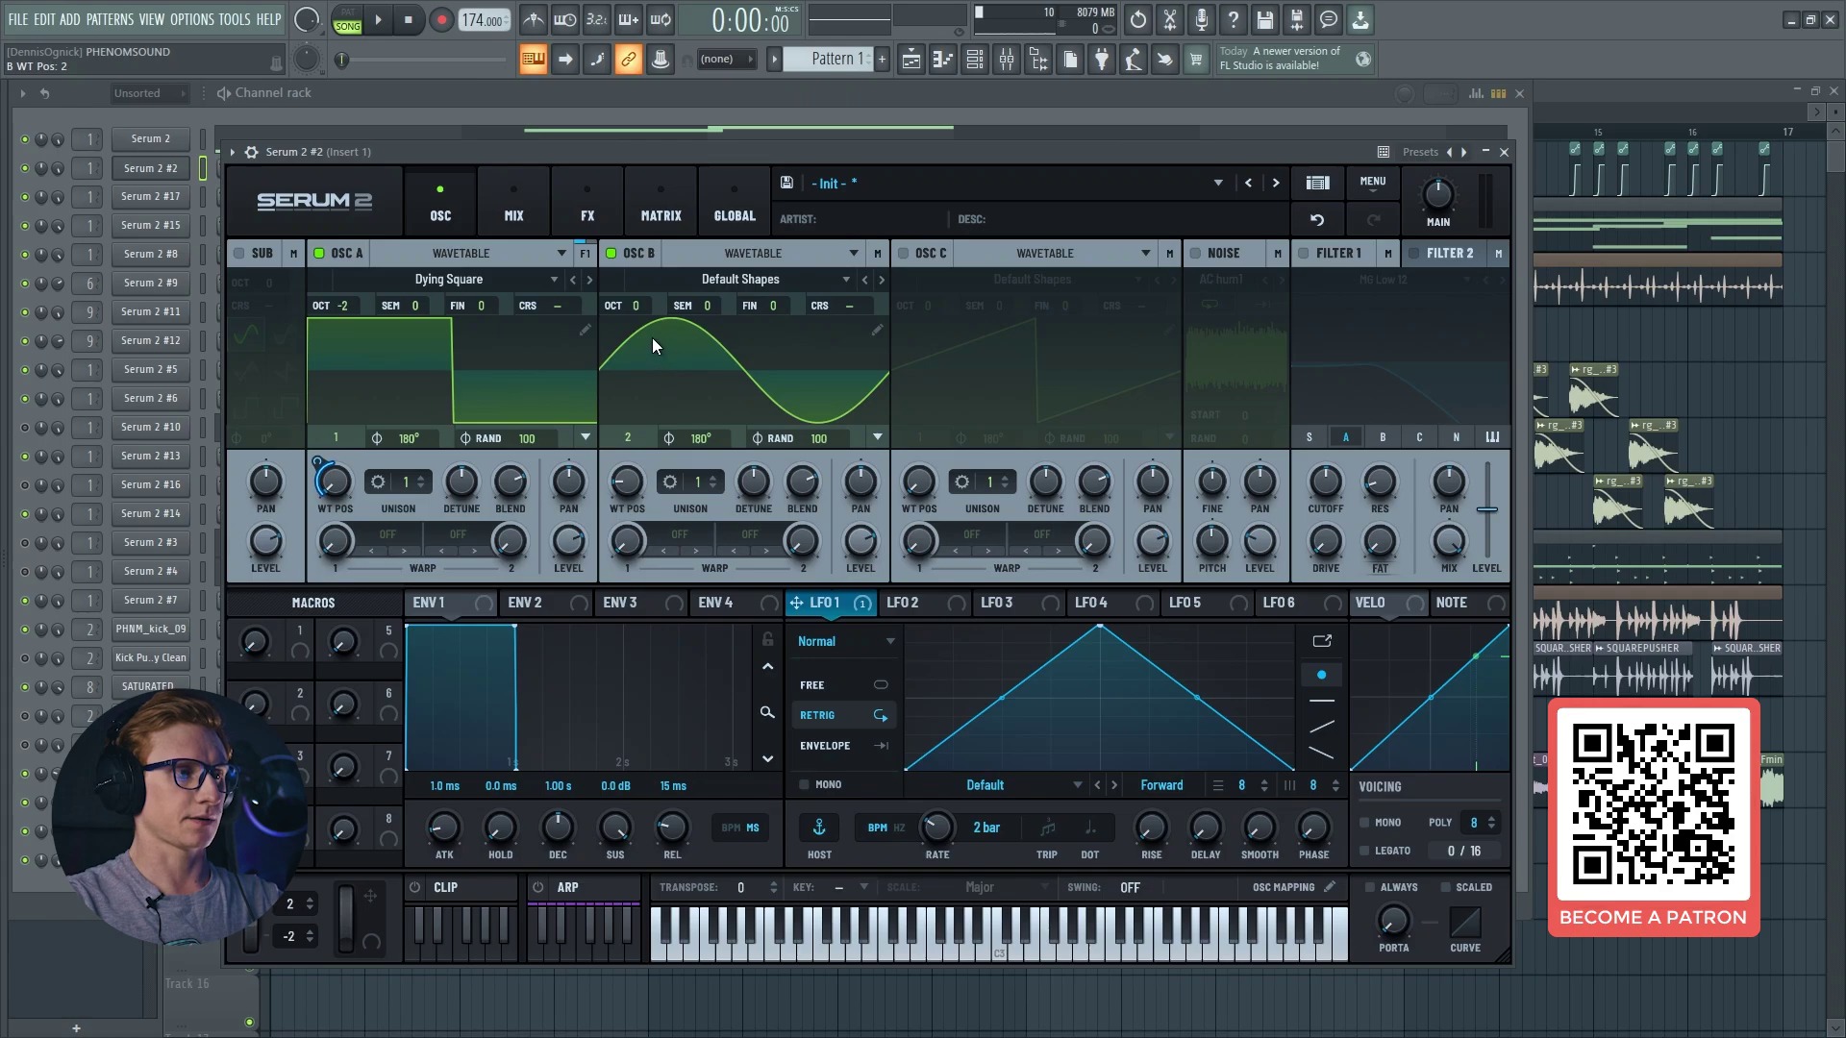
left_click_drag(644, 318, 731, 251)
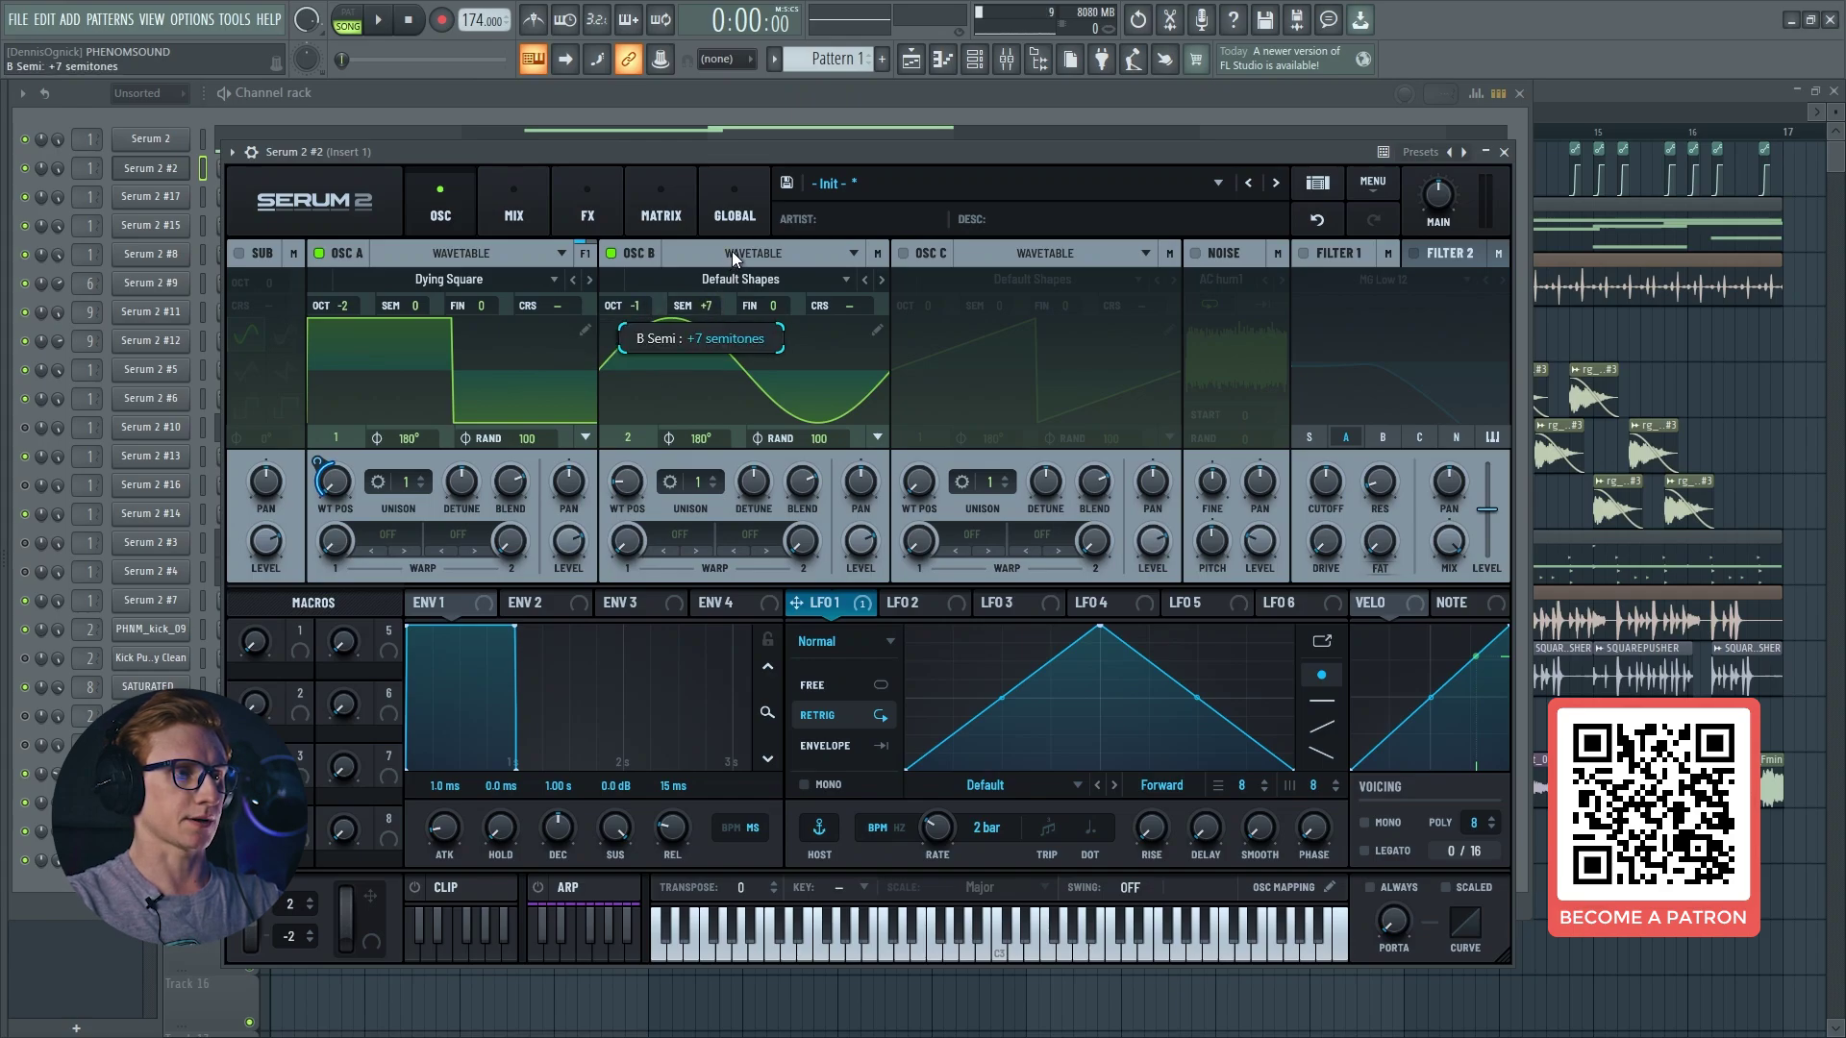
Step: Give oscillator B two unison voices with a unison width of 26
left_click(713, 477)
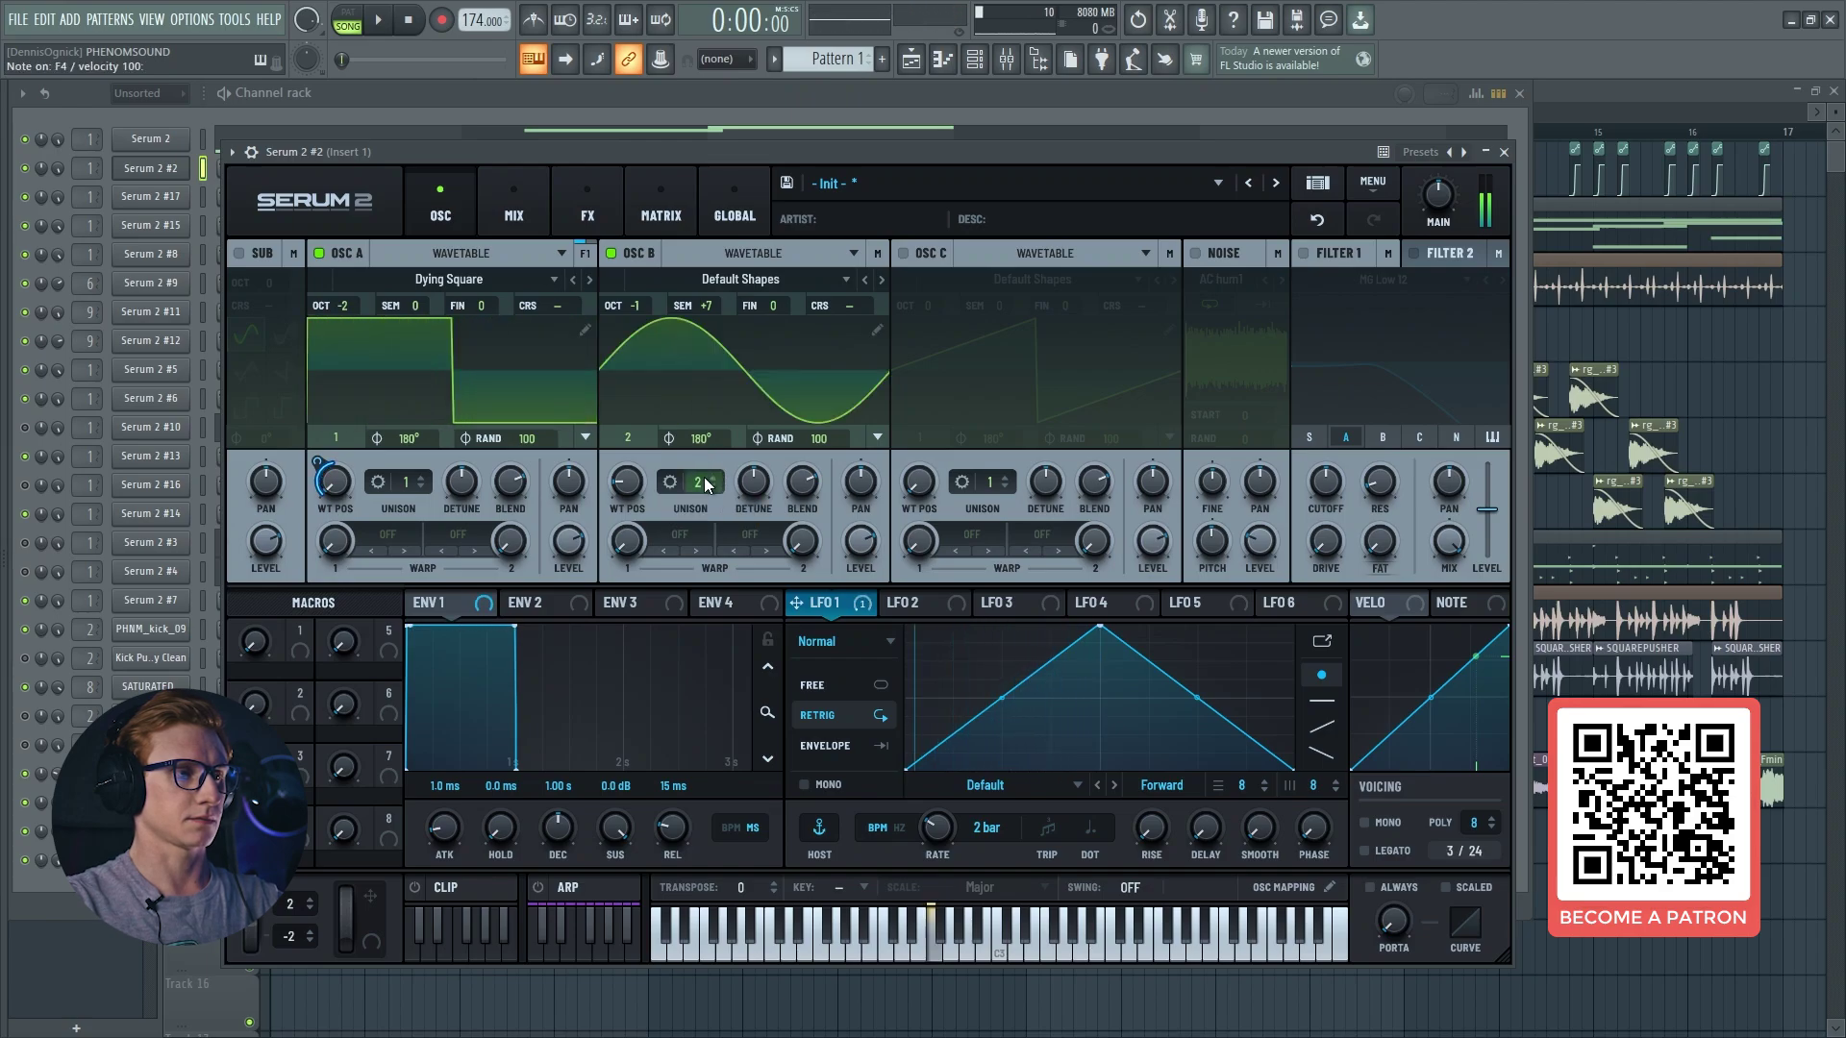
left_click(671, 482)
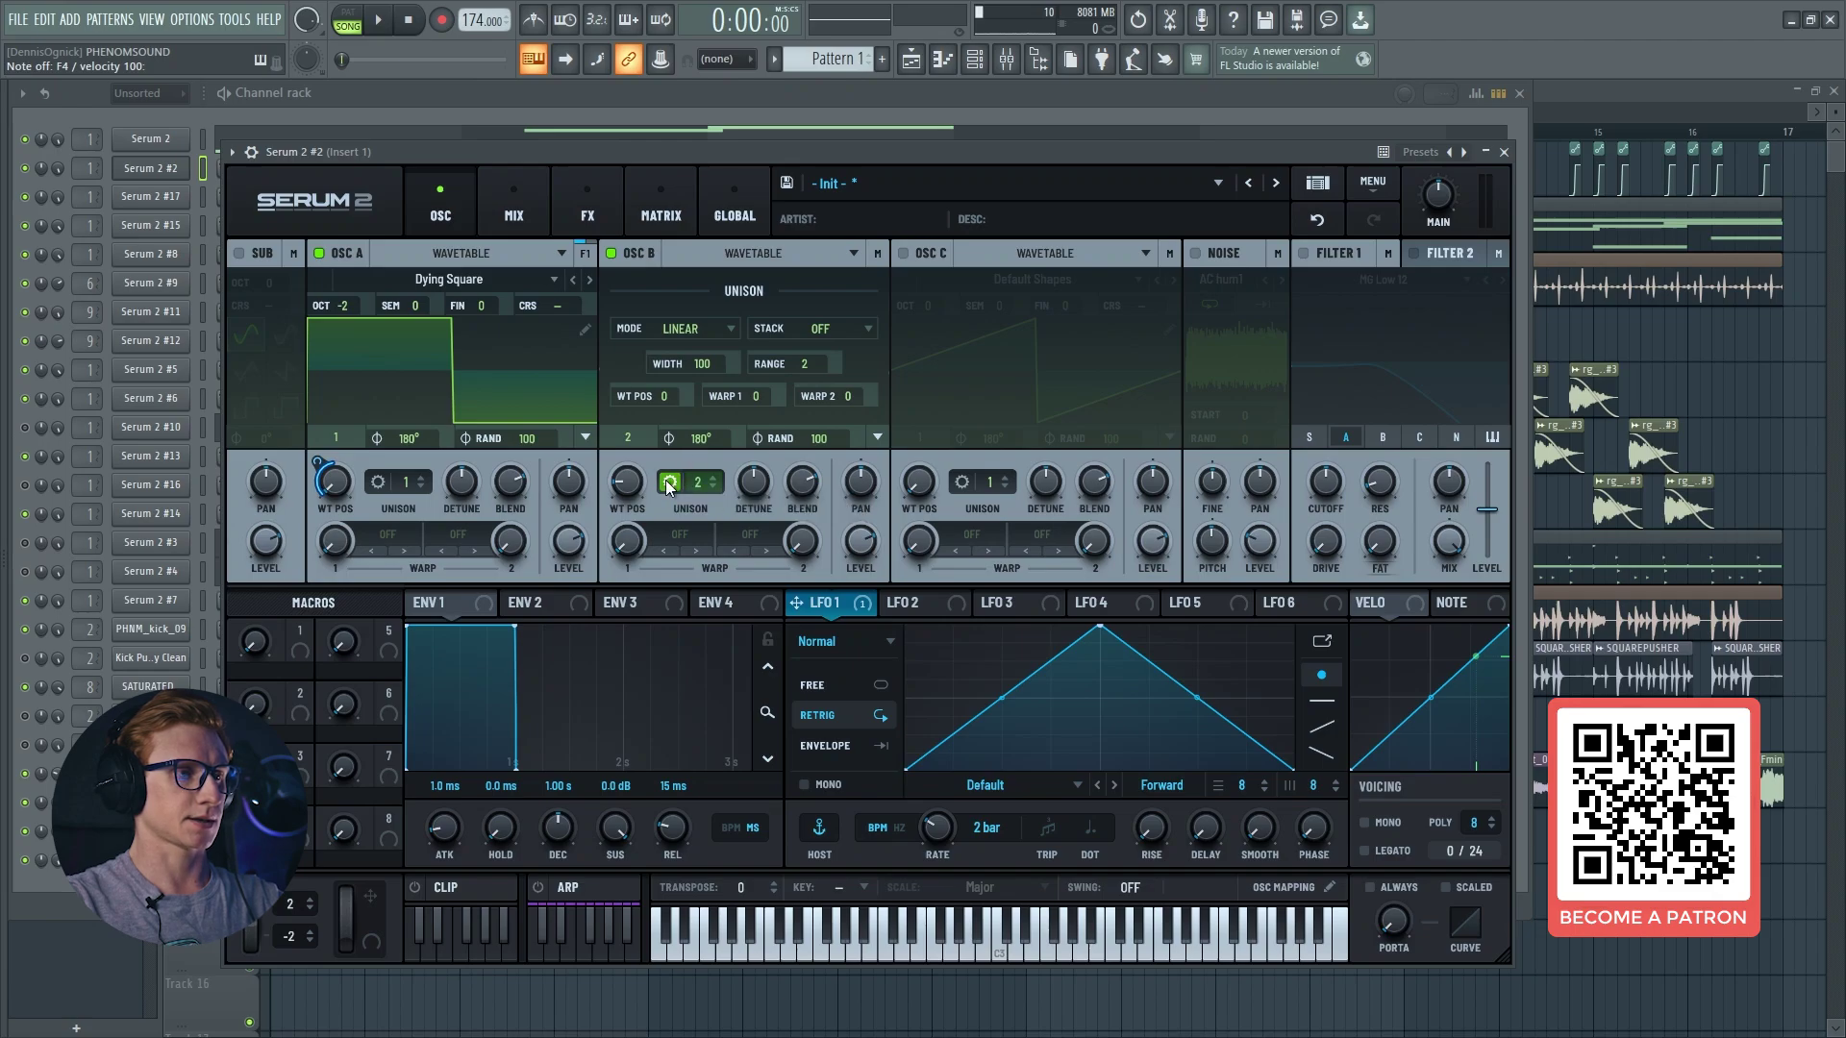
left_click_drag(706, 363, 700, 387)
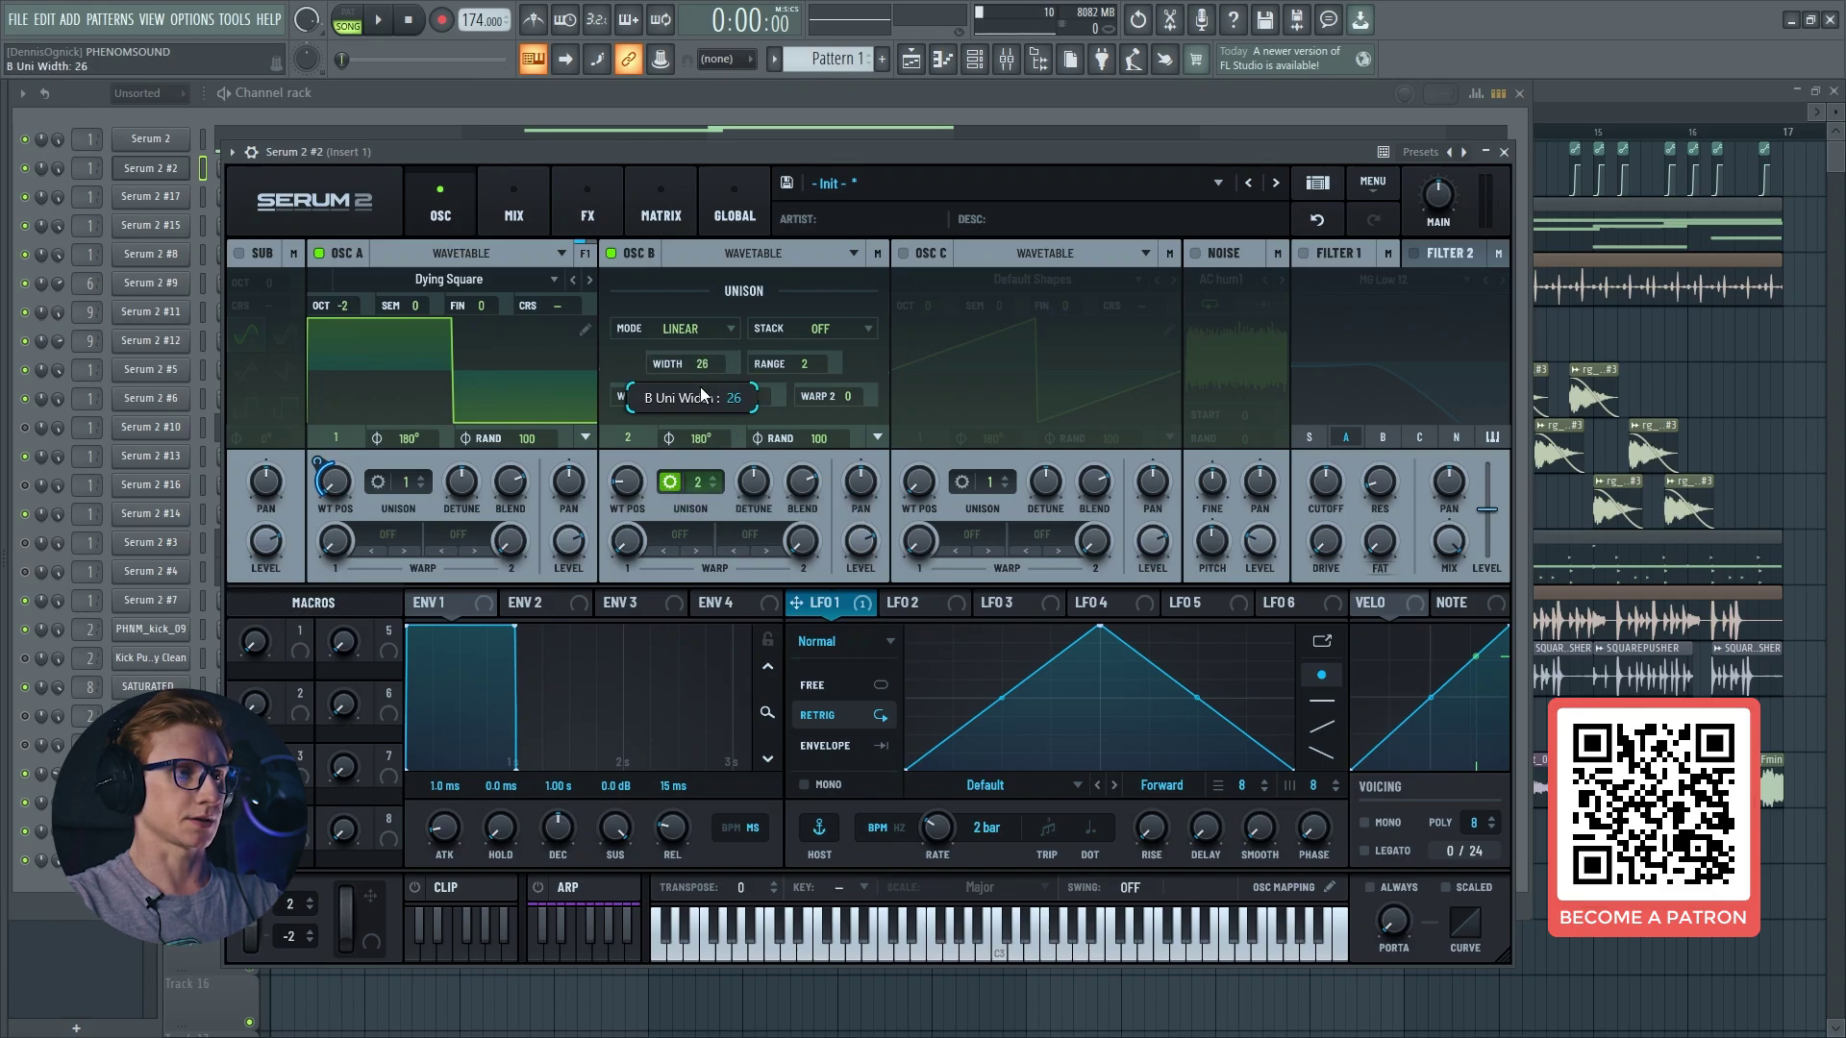
left_click(673, 483)
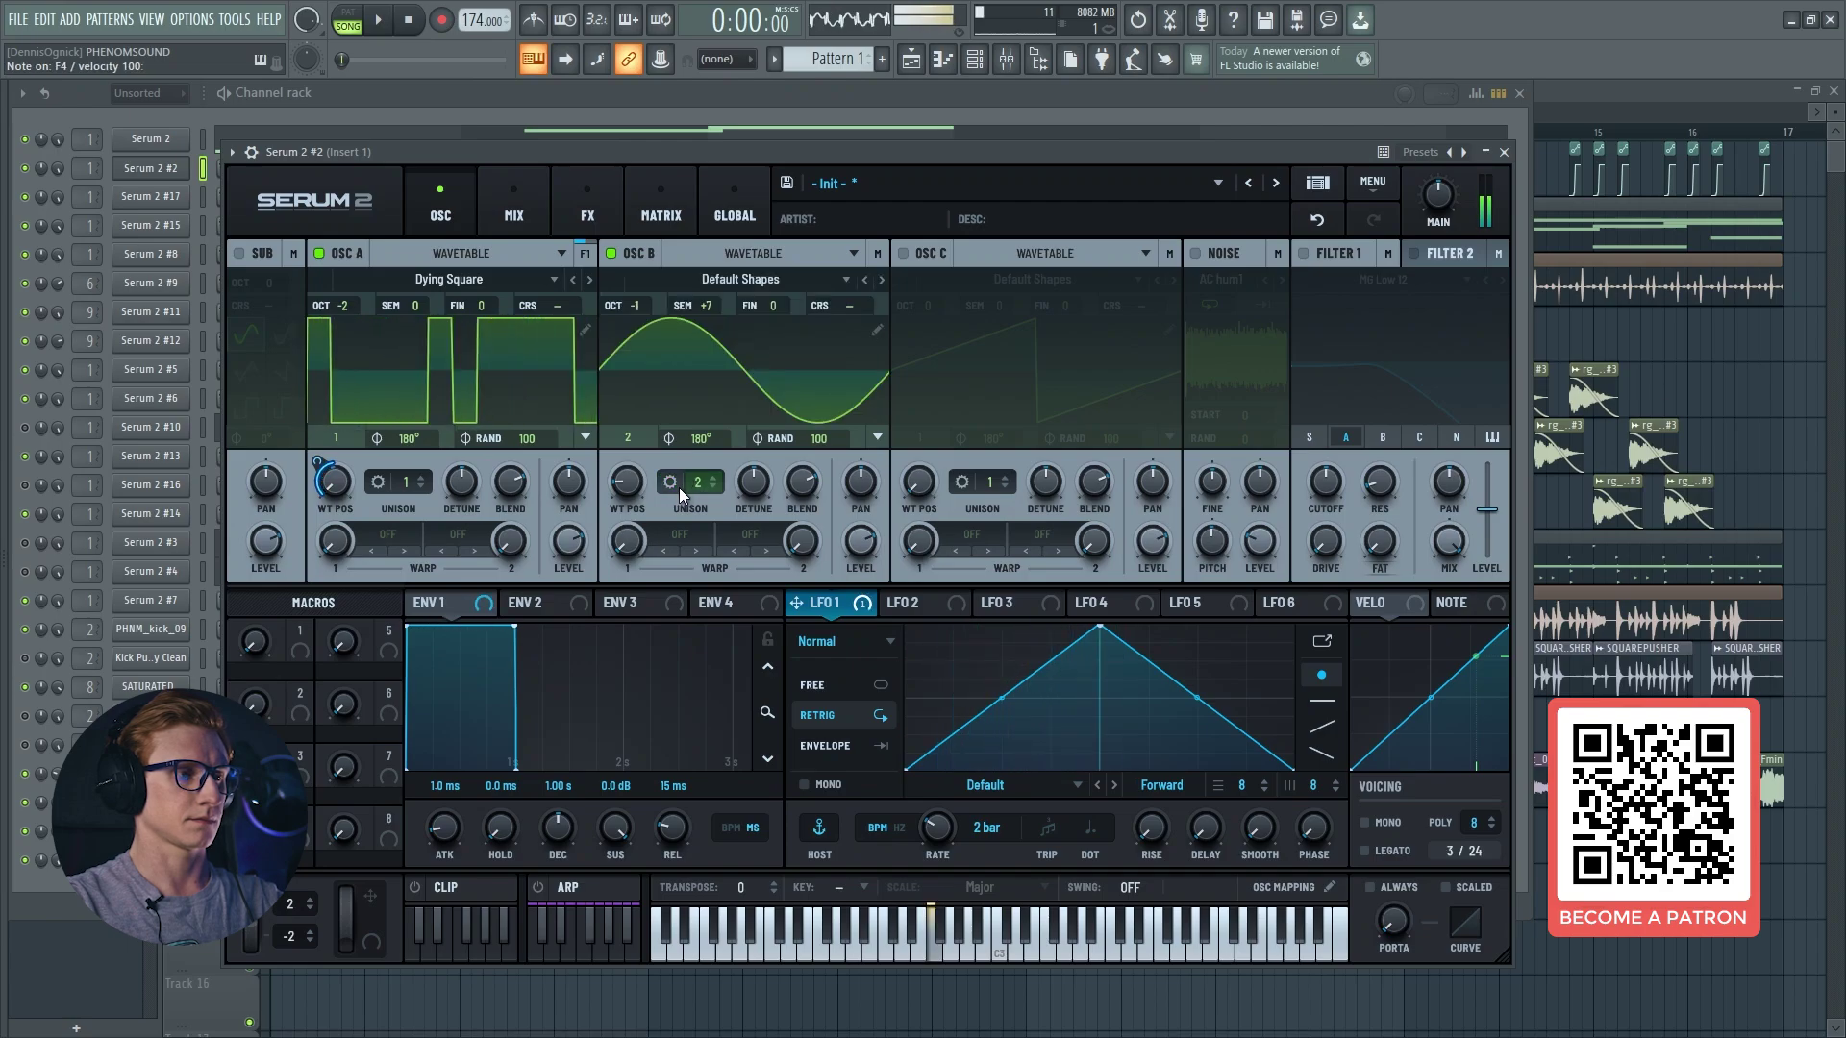
Step: Enable the sub oscillator at octave -2 and the AC hum1 noise with 80% pitch and 35% level
left_click(252, 256)
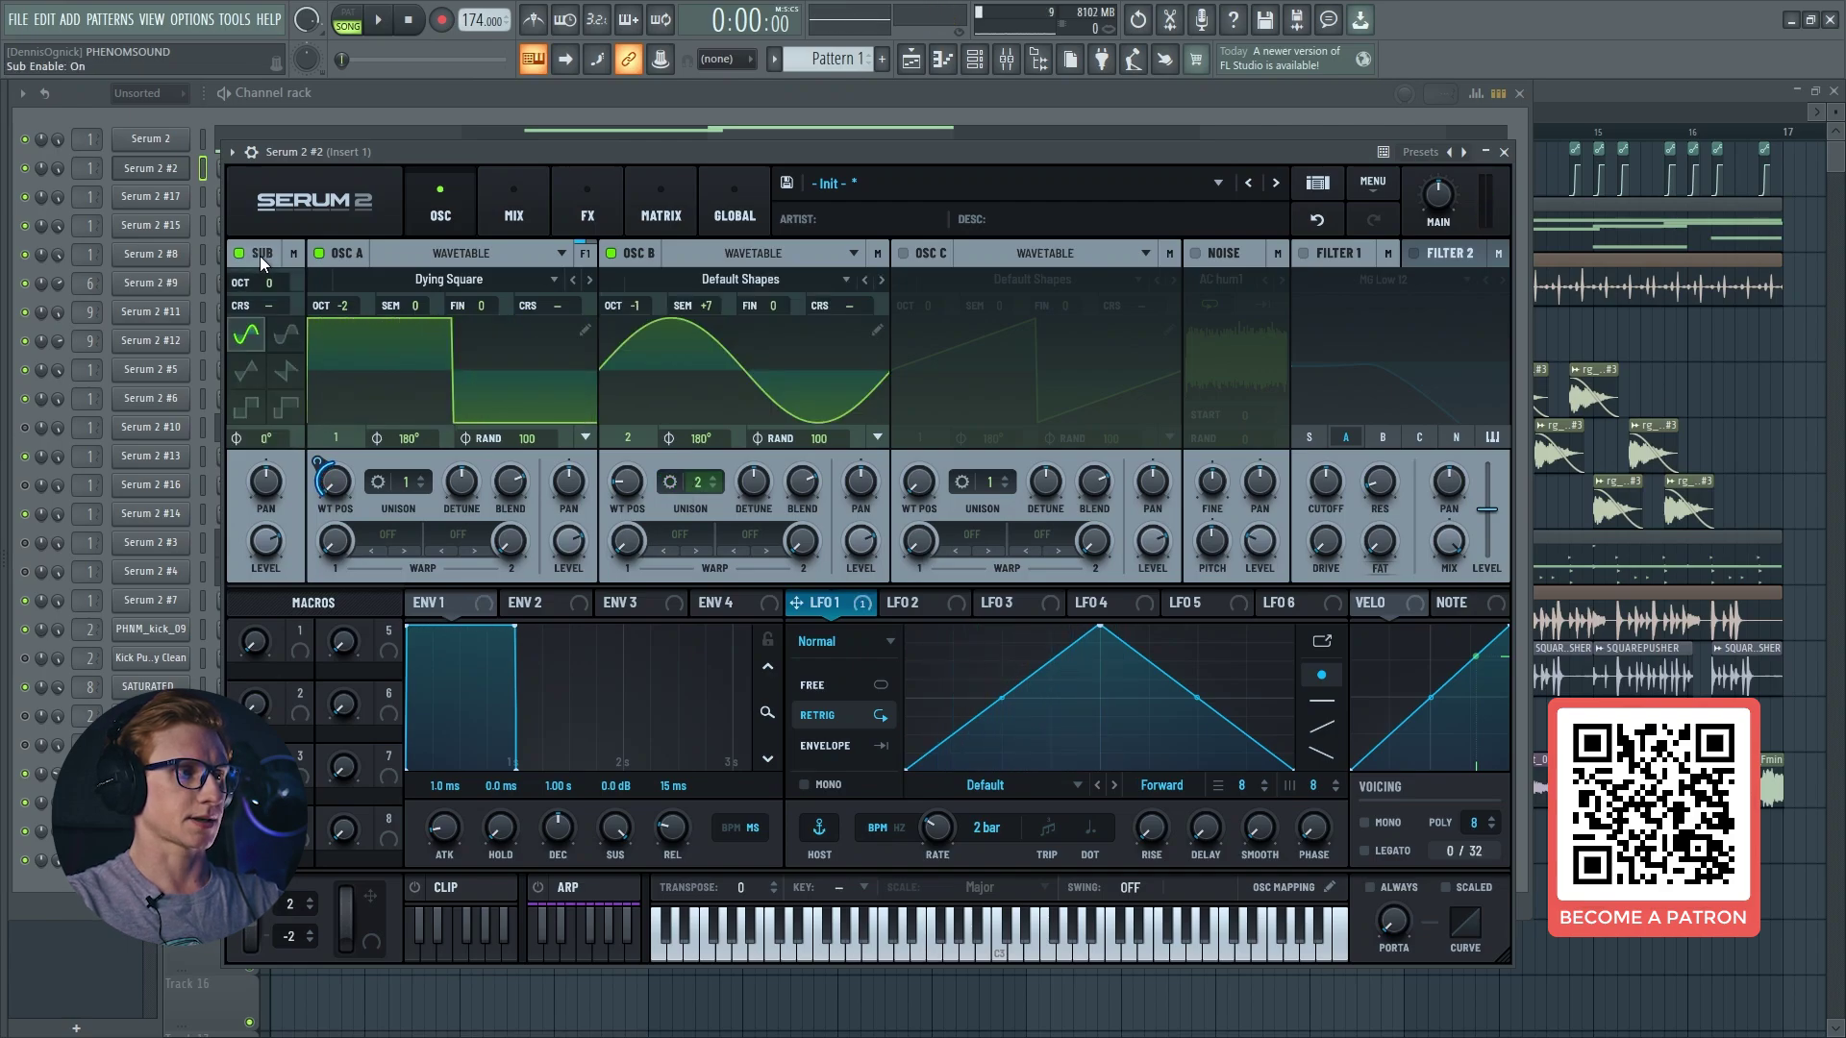
left_click_drag(263, 281, 275, 313)
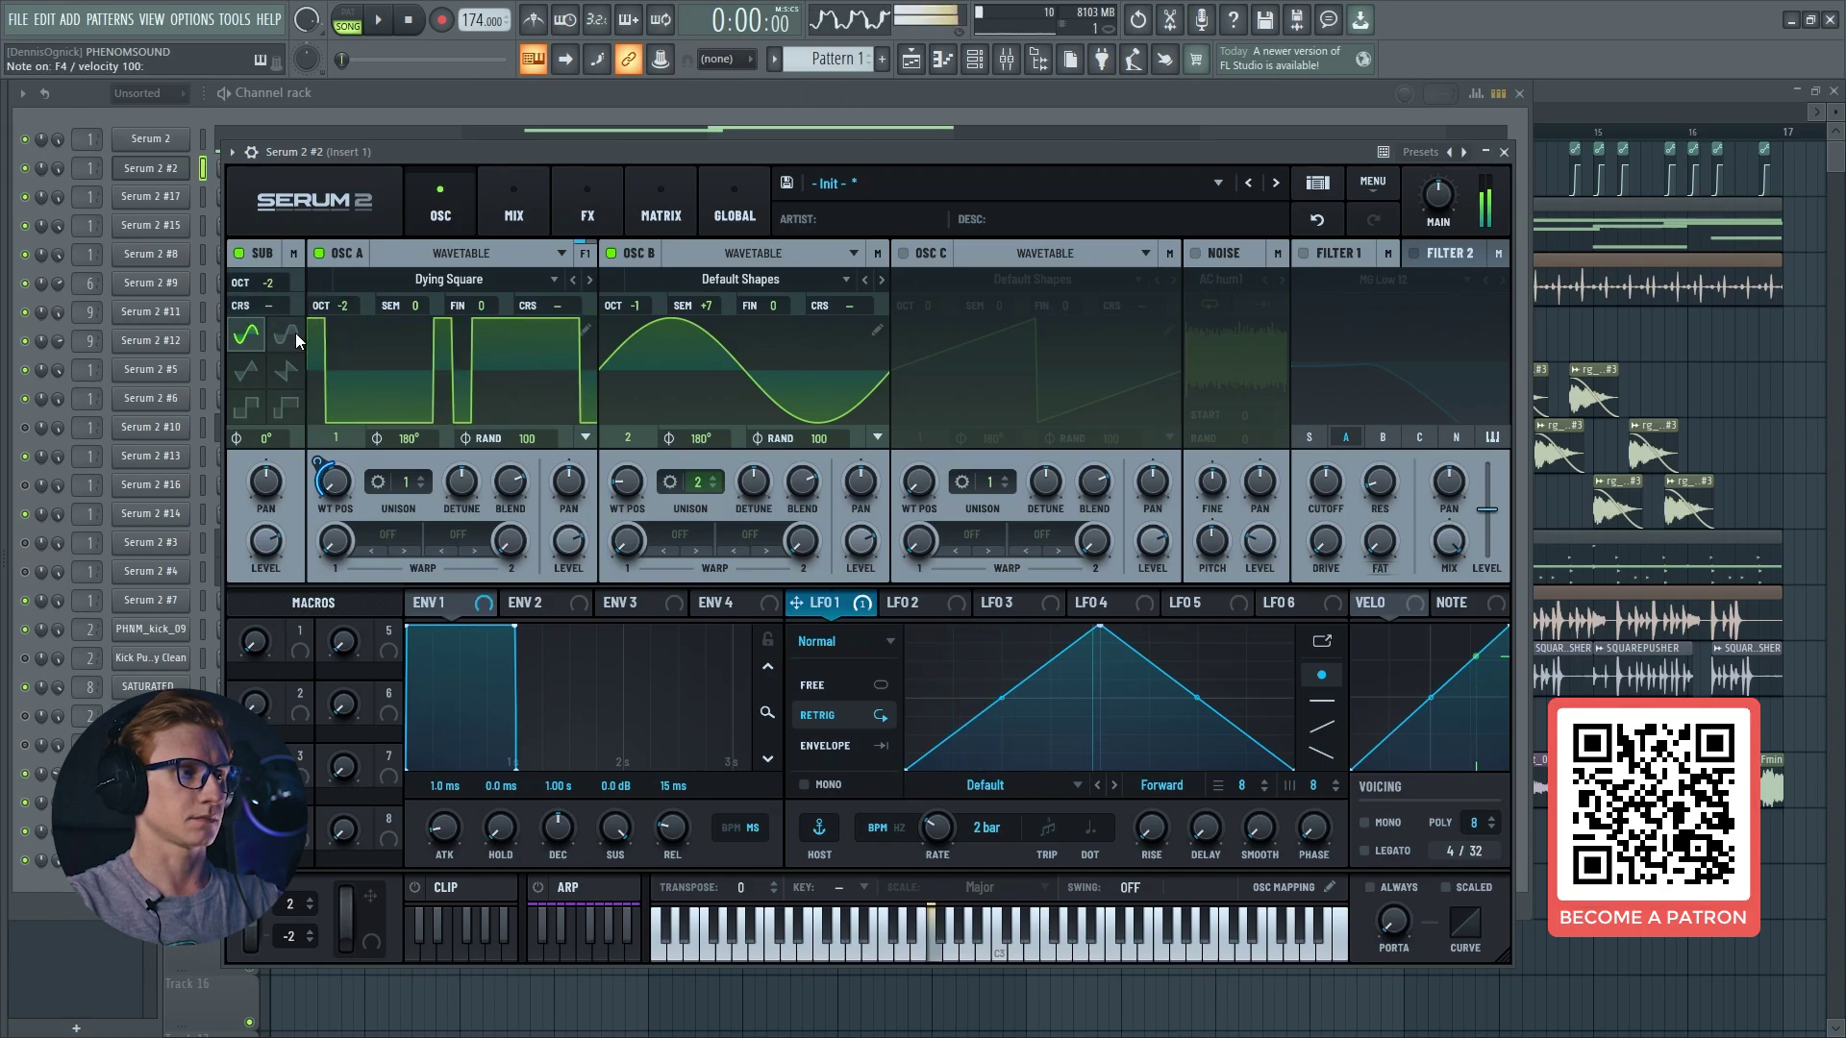
left_click(1196, 254)
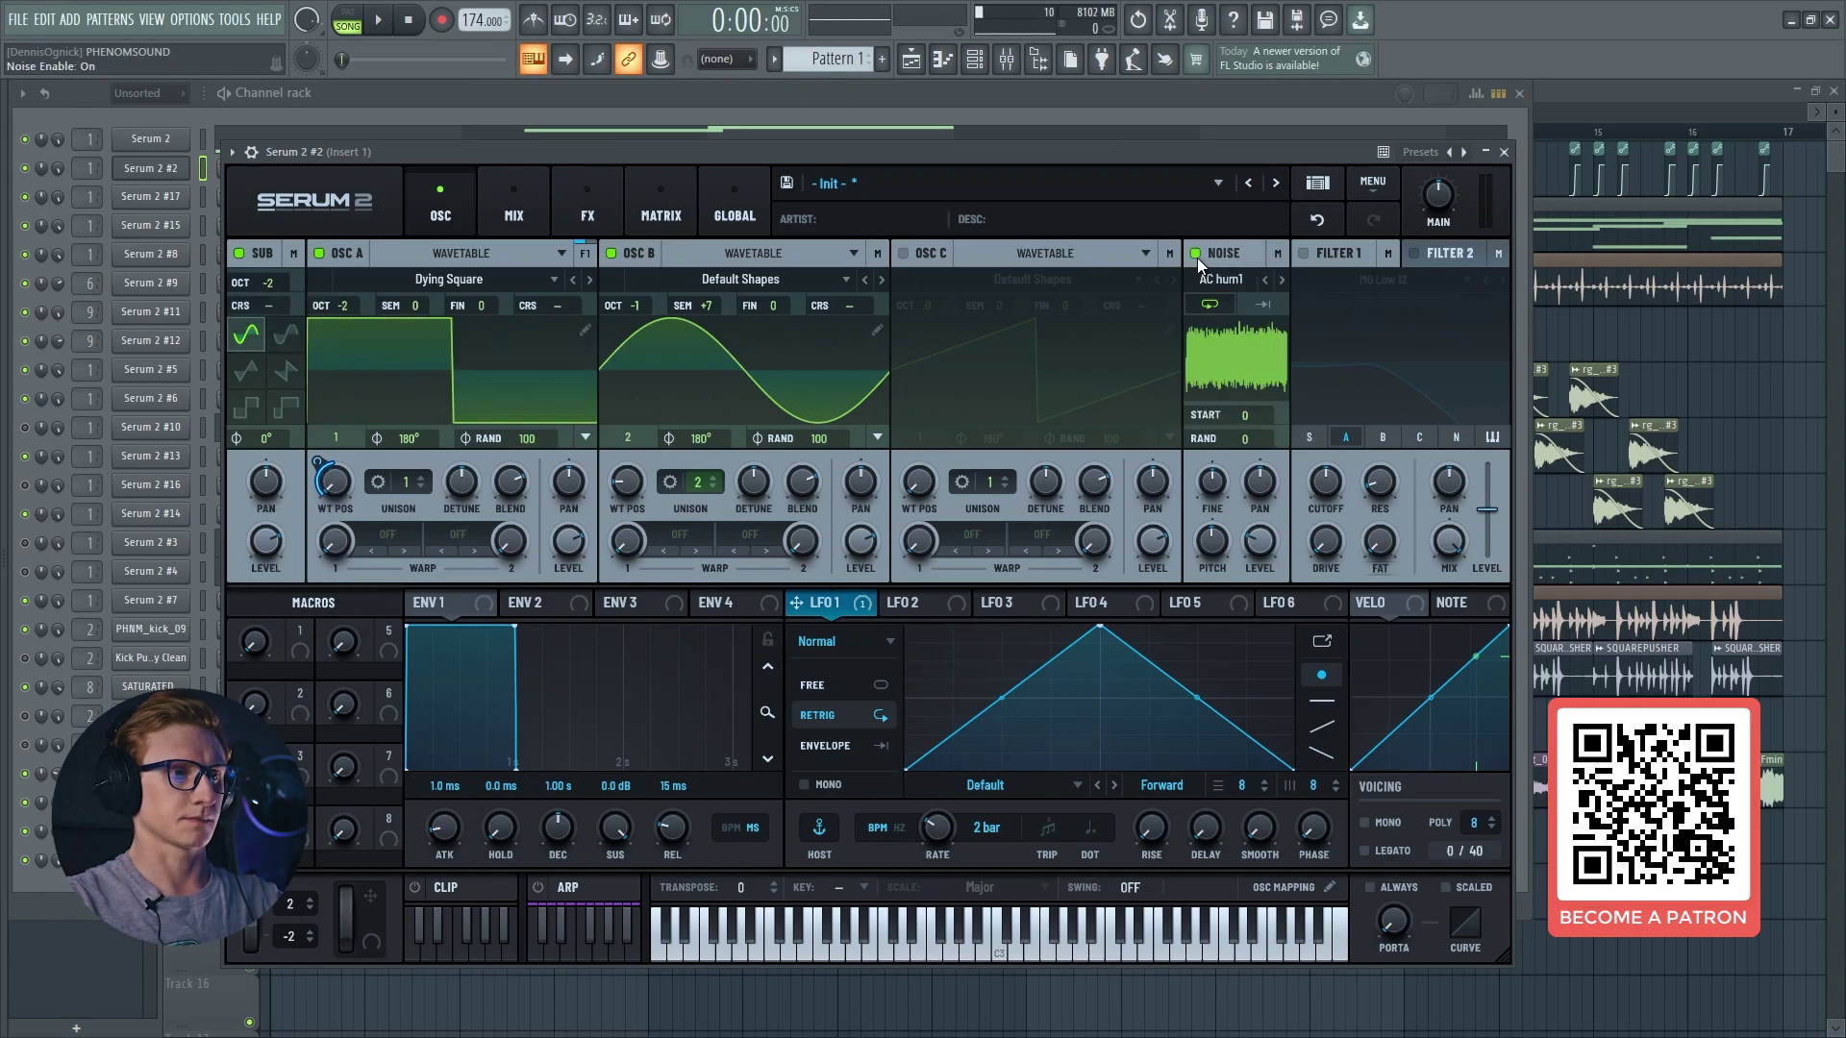
left_click(1217, 534)
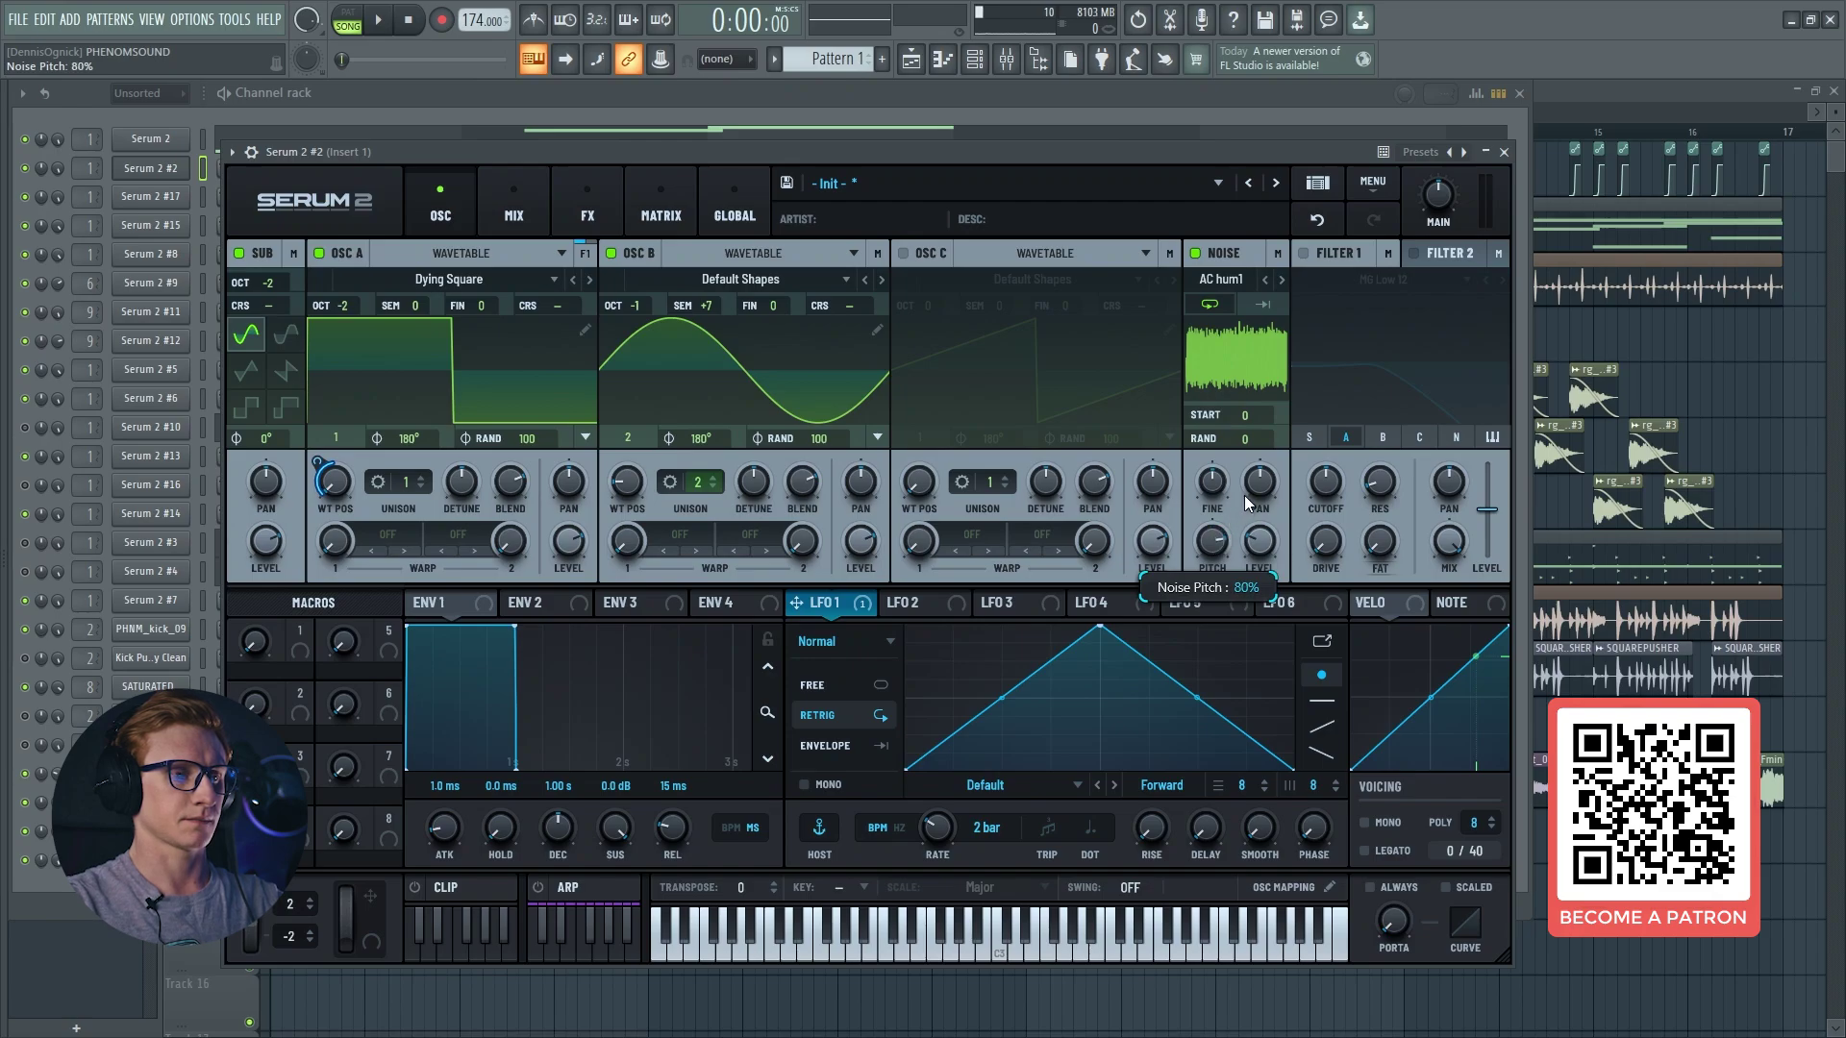
mouse_move(1260, 540)
left_mouse_down()
mouse_move(1270, 520)
mouse_move(1256, 546)
left_mouse_up()
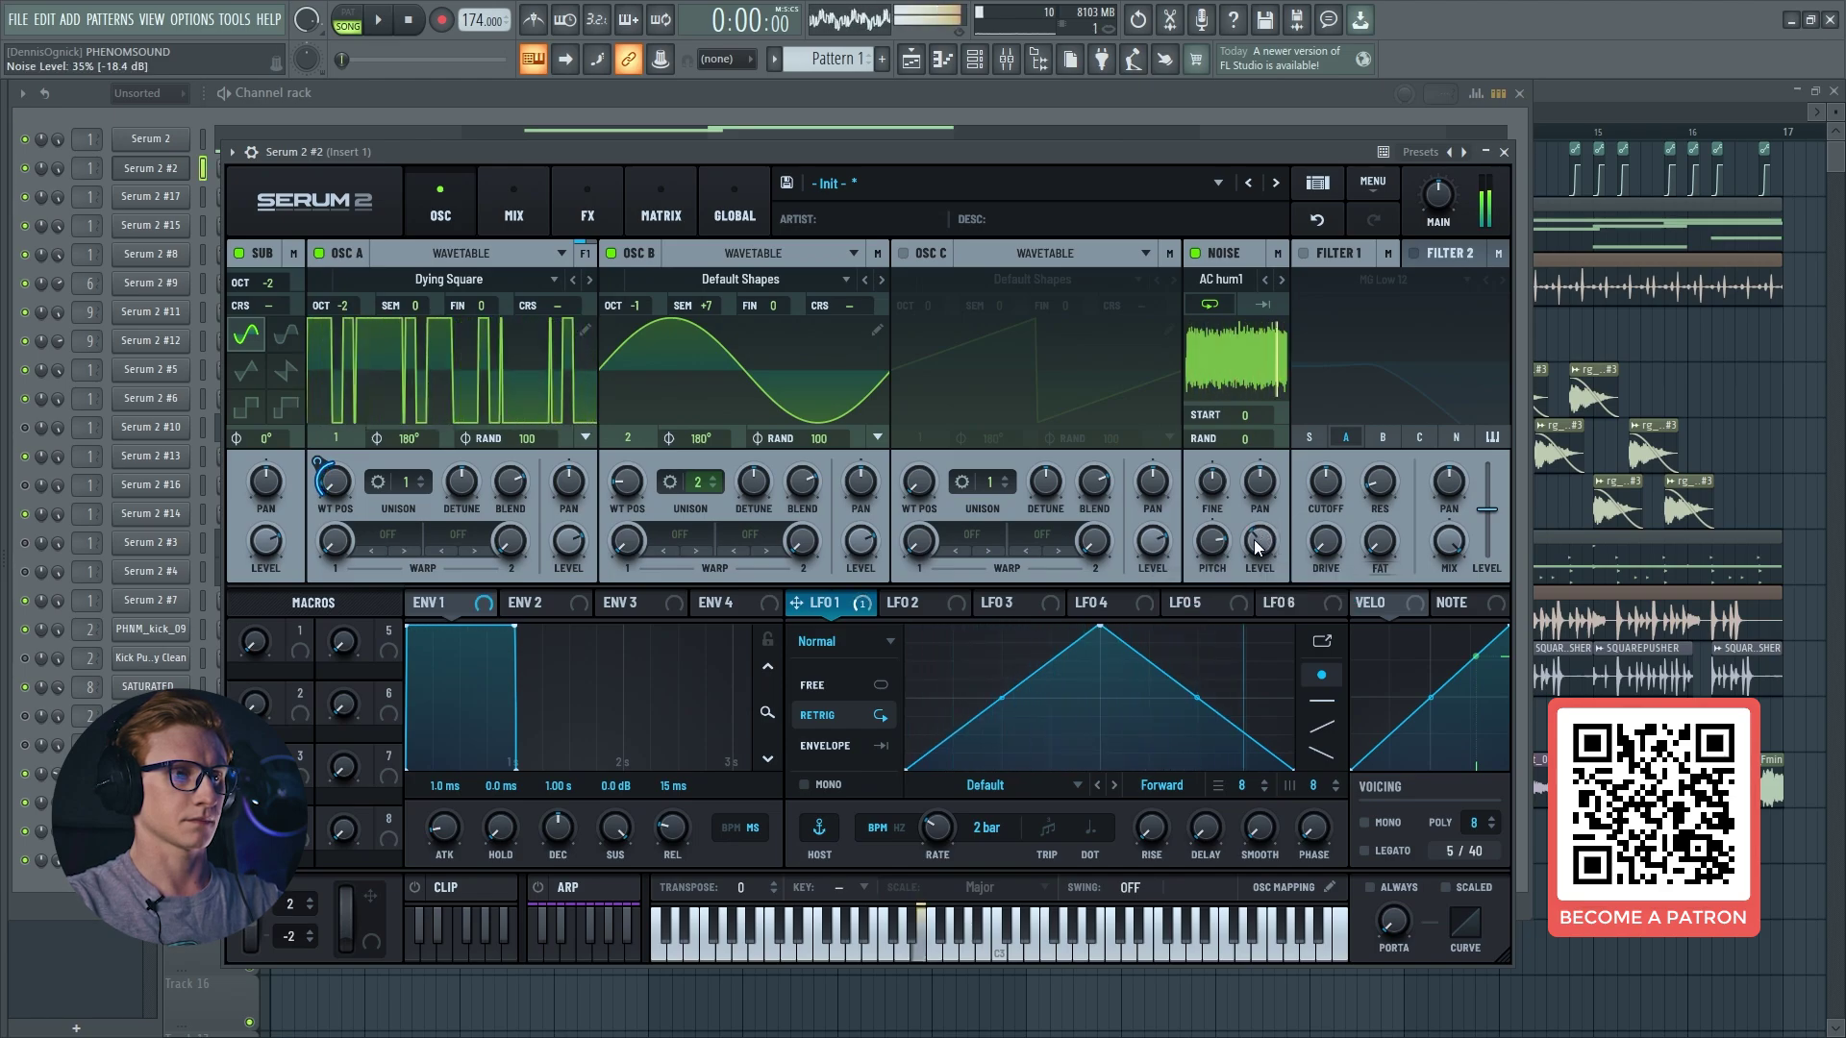
Step: Enable Filter 1 with the Diffusor type and route the sub, oscillator B and noise through it
left_click(1304, 252)
left_click(1379, 280)
mouse_move(1413, 408)
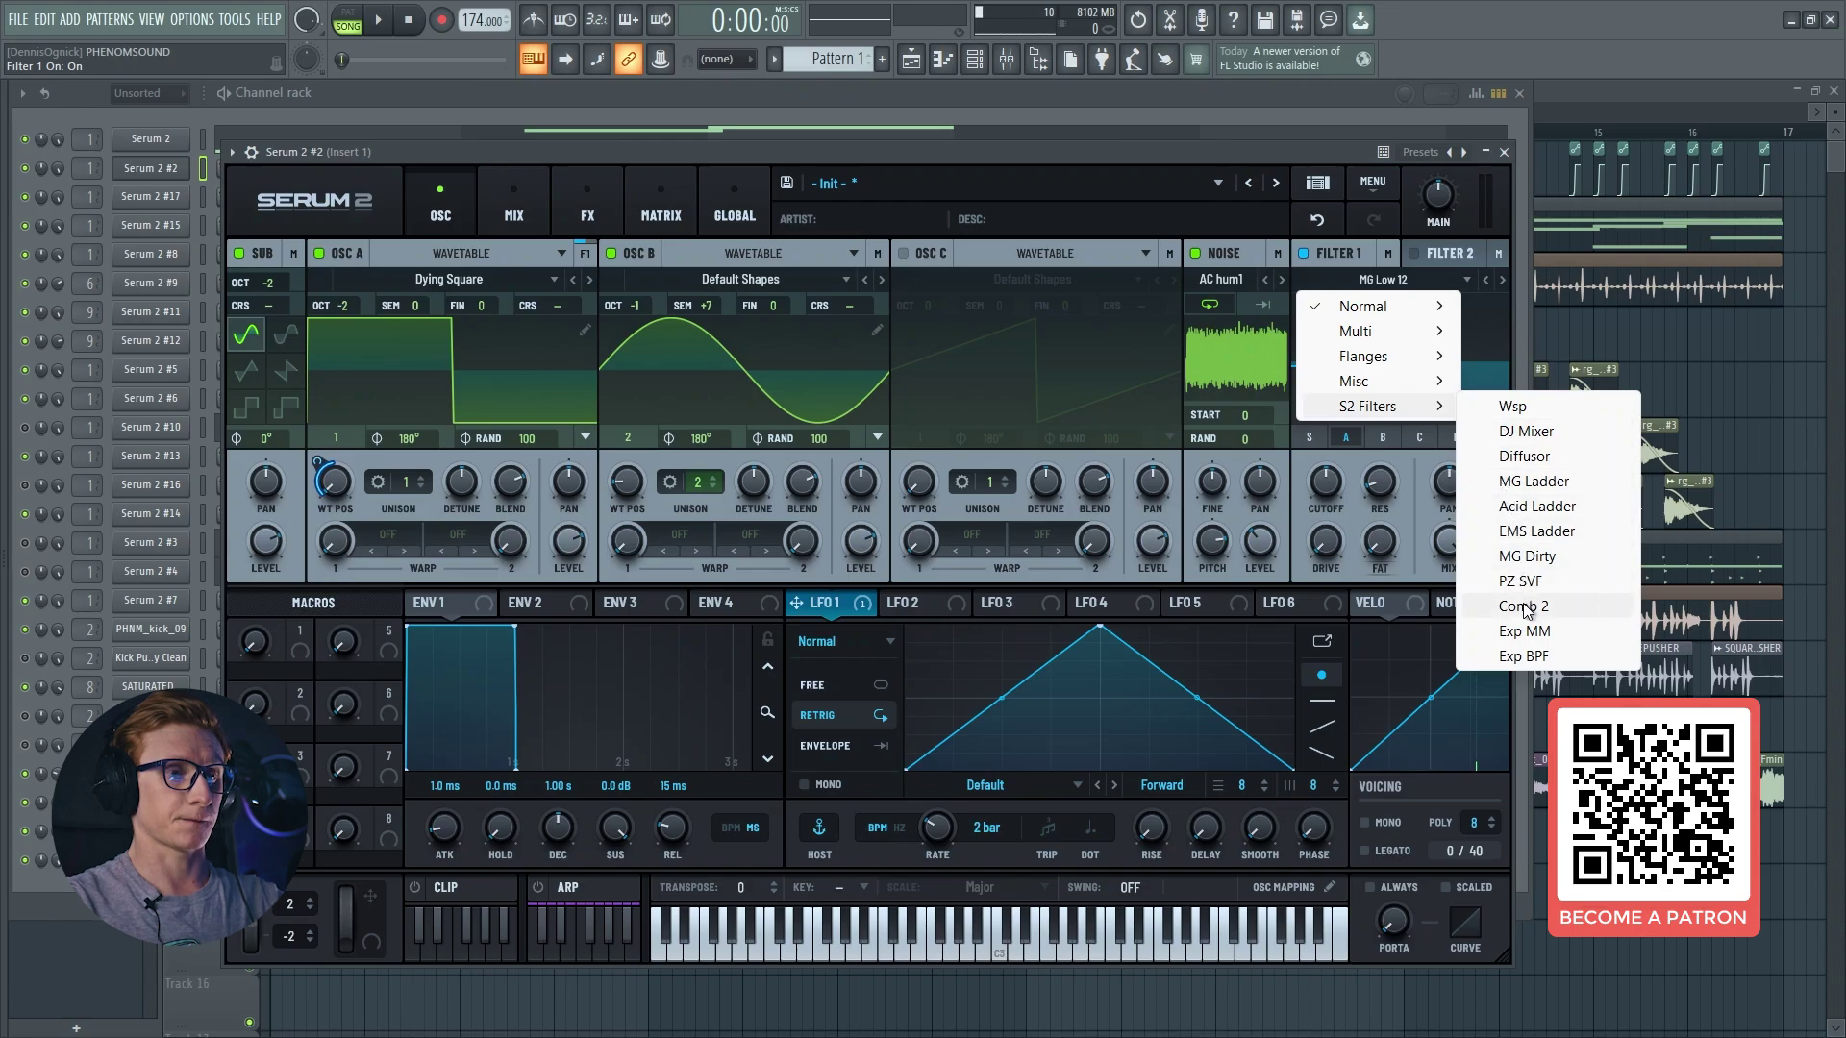
left_click(1522, 458)
left_click(1311, 436)
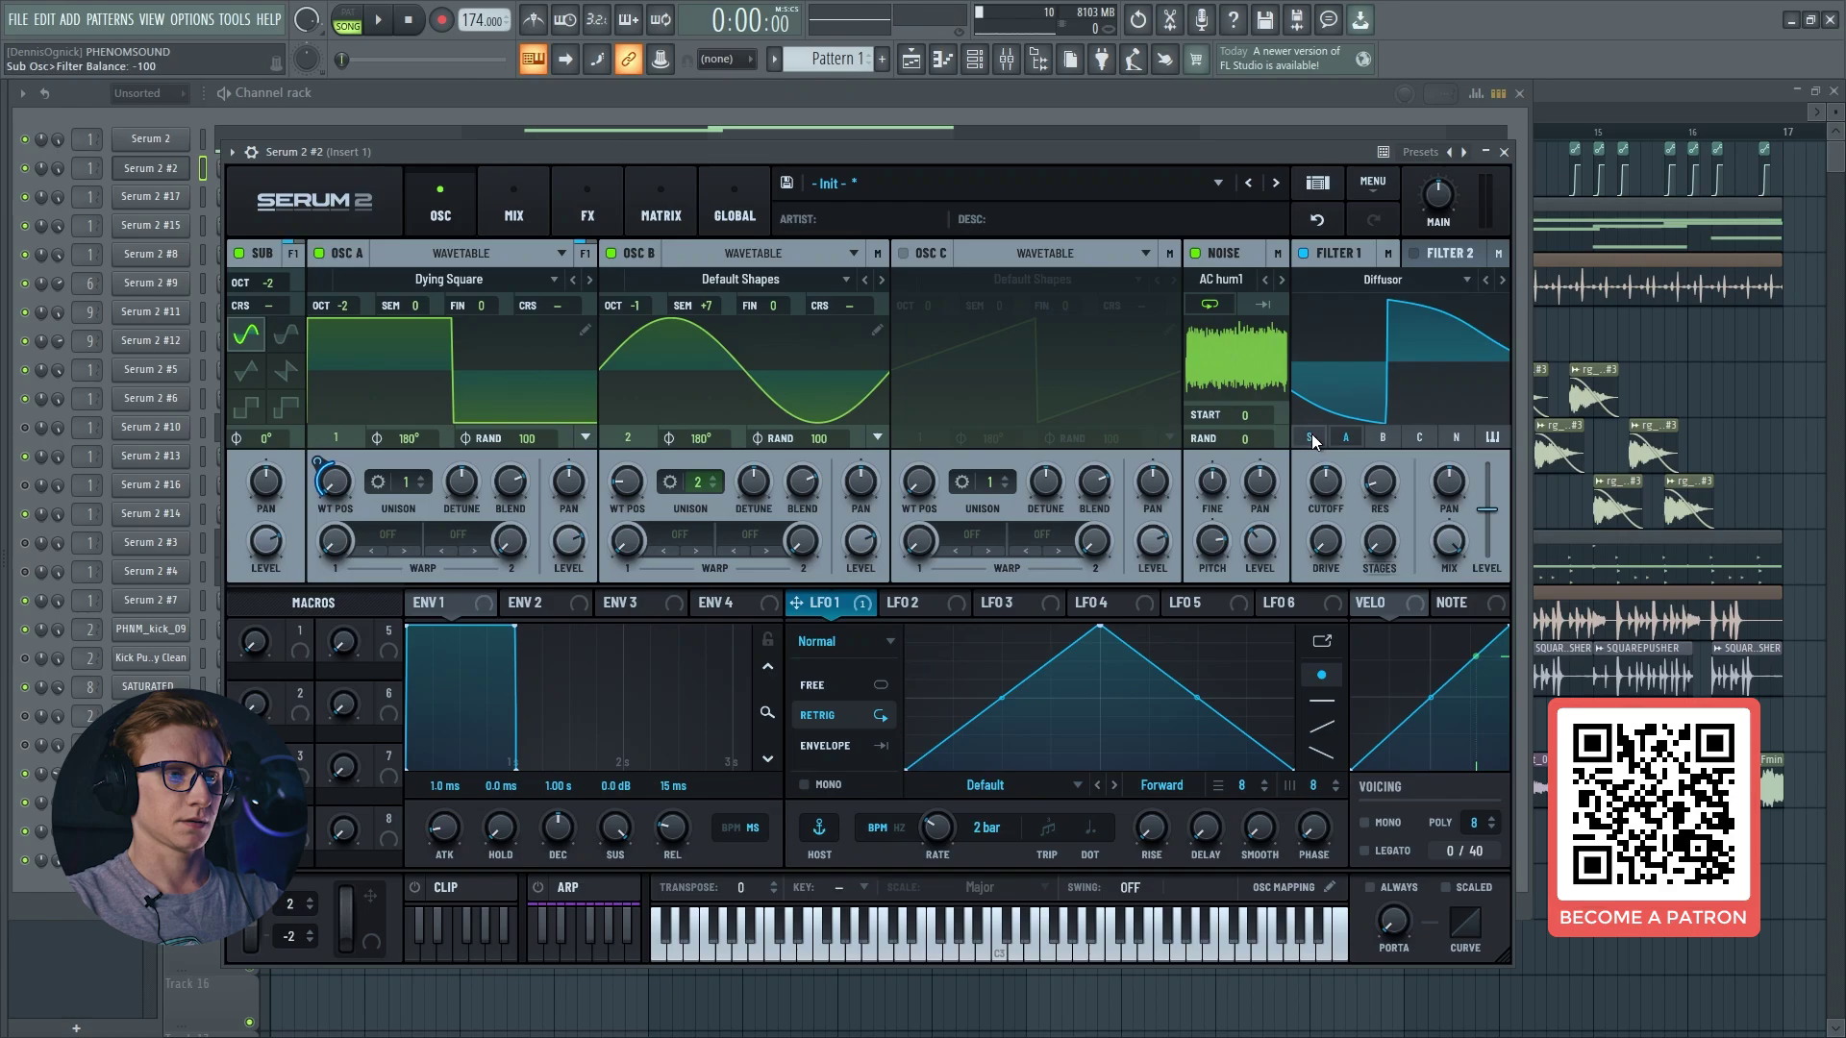
left_click(1384, 438)
left_click(1453, 438)
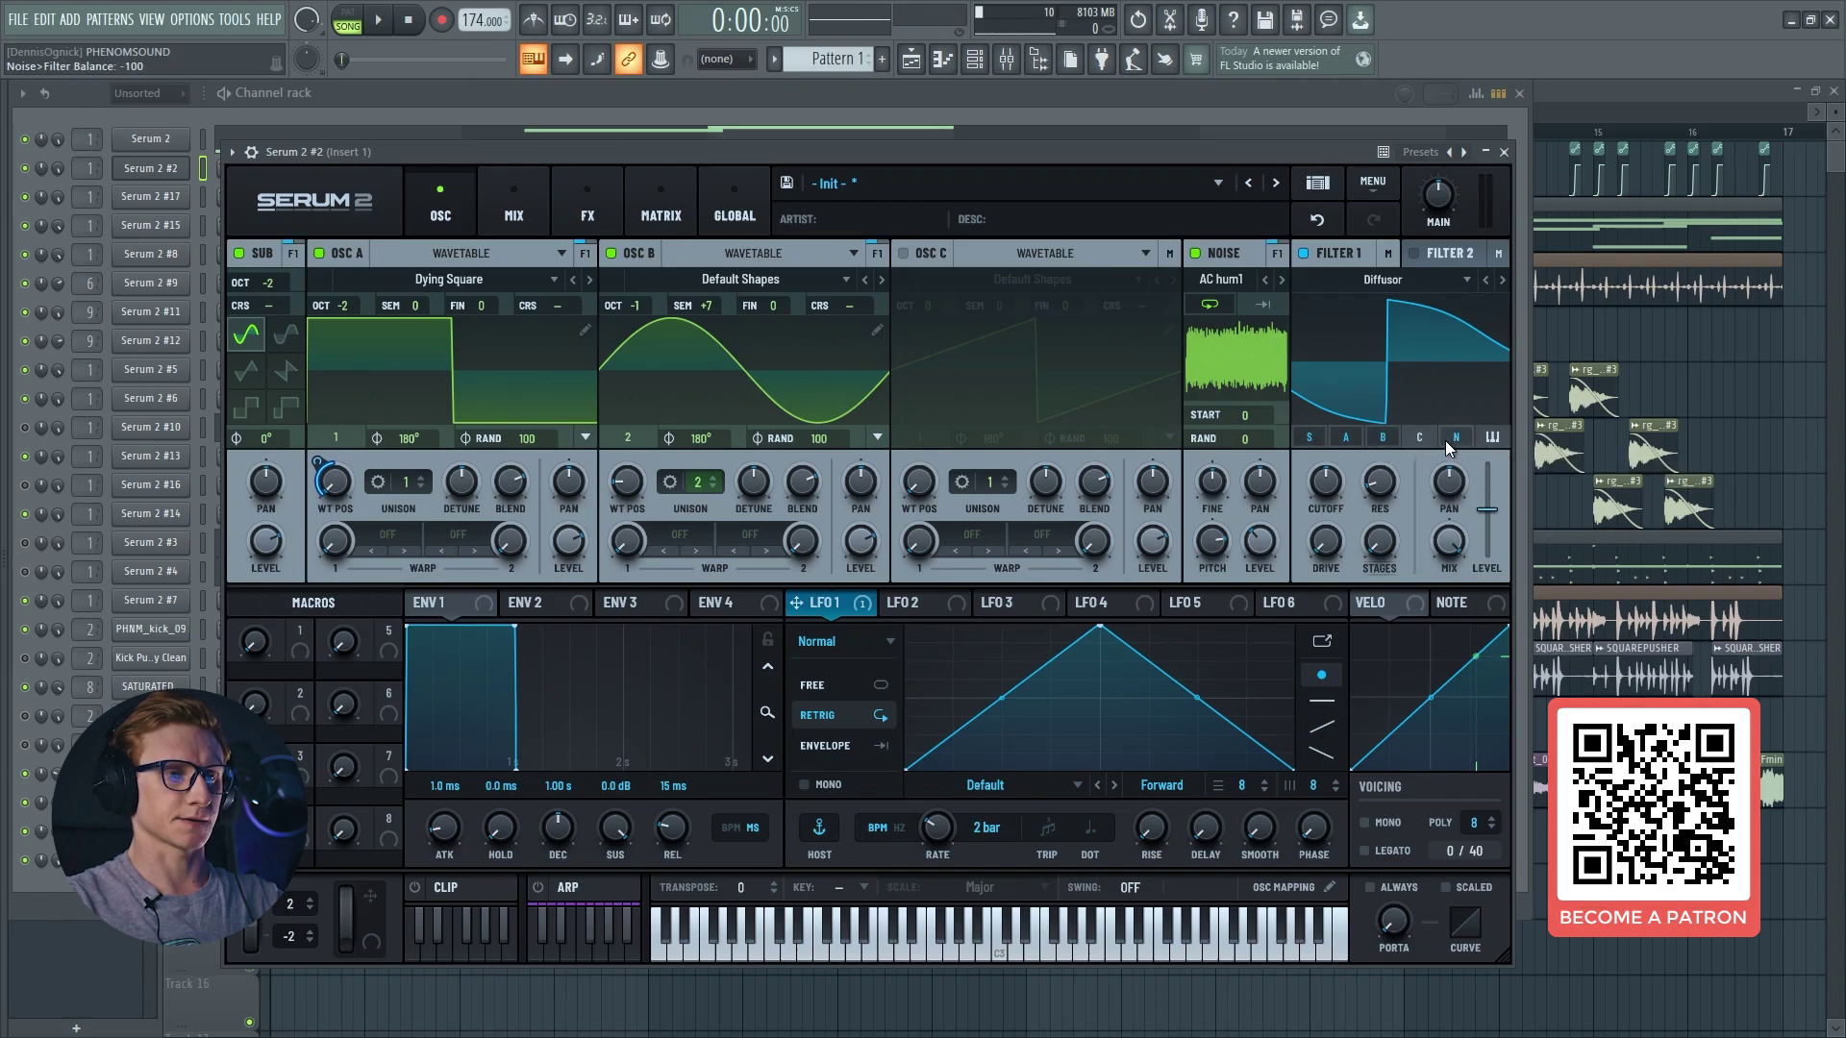
Step: Raise Filter 1's cutoff to slightly above 6200 Hz and assign LFO 2 to modulate it
left_click_drag(1335, 488, 1353, 423)
double_click(1335, 487)
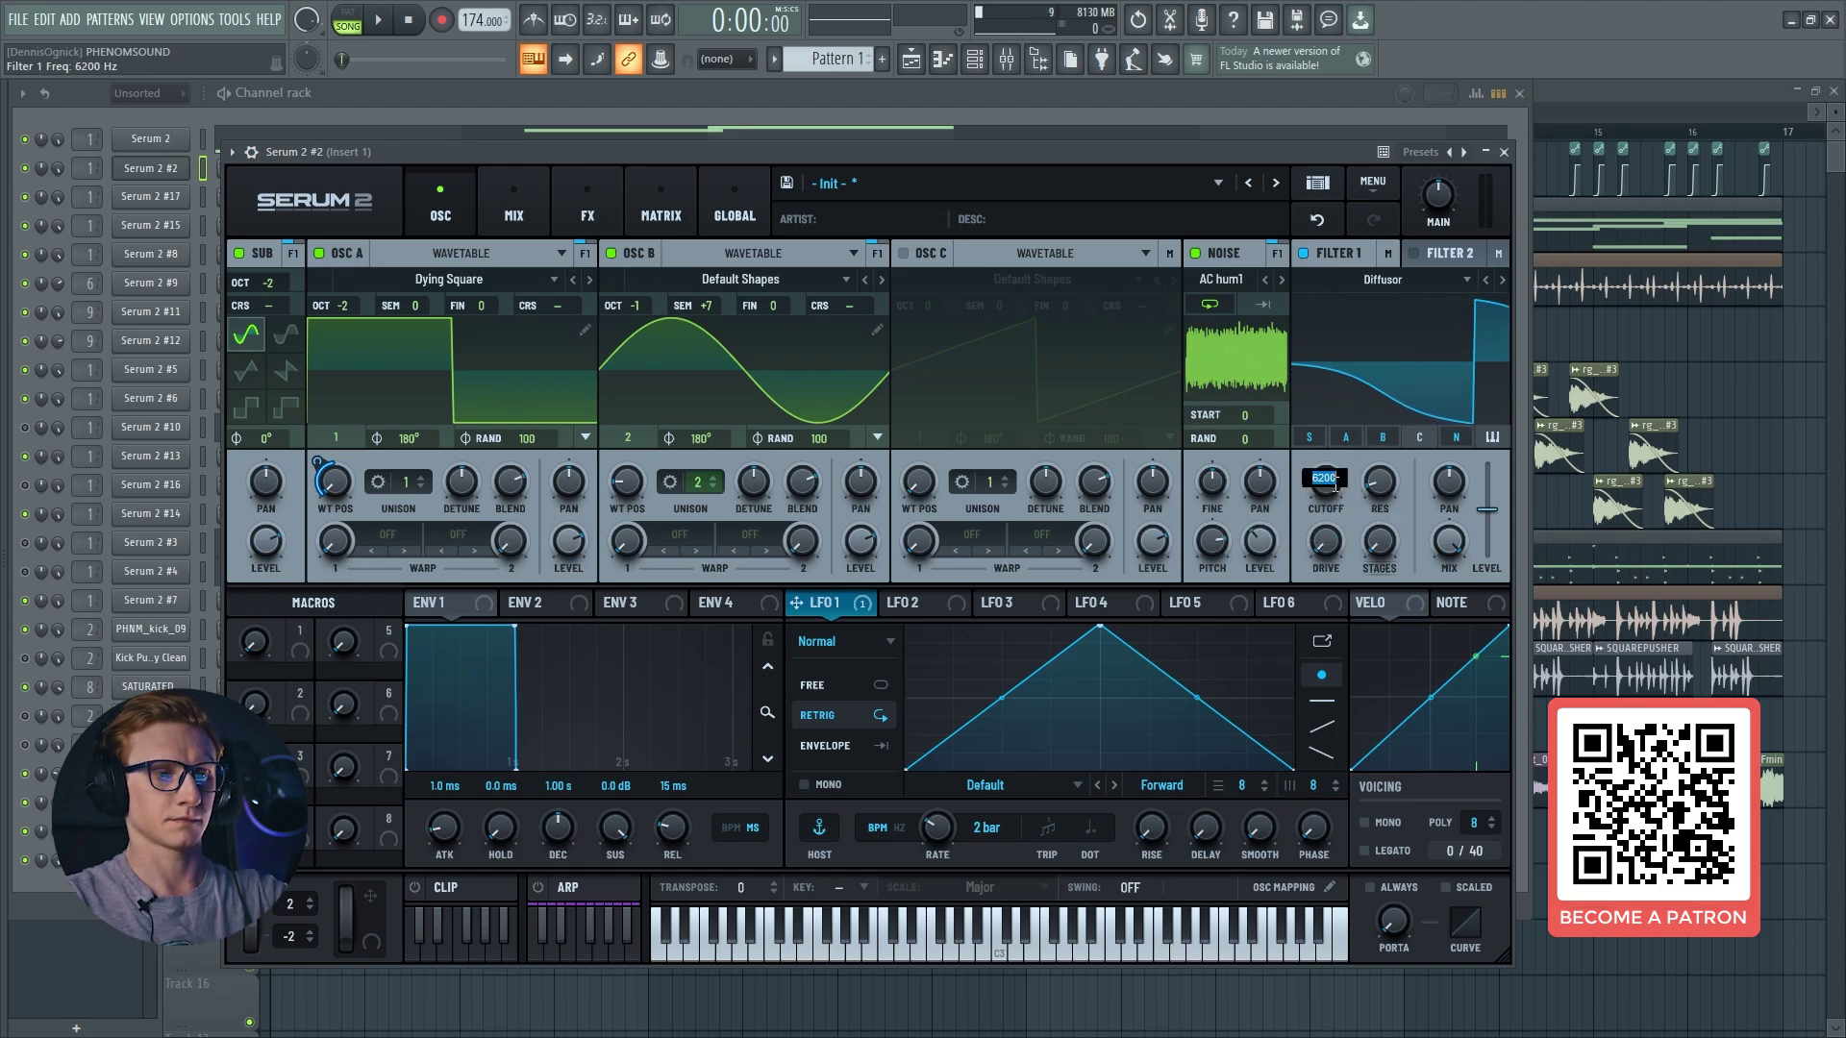
type("63")
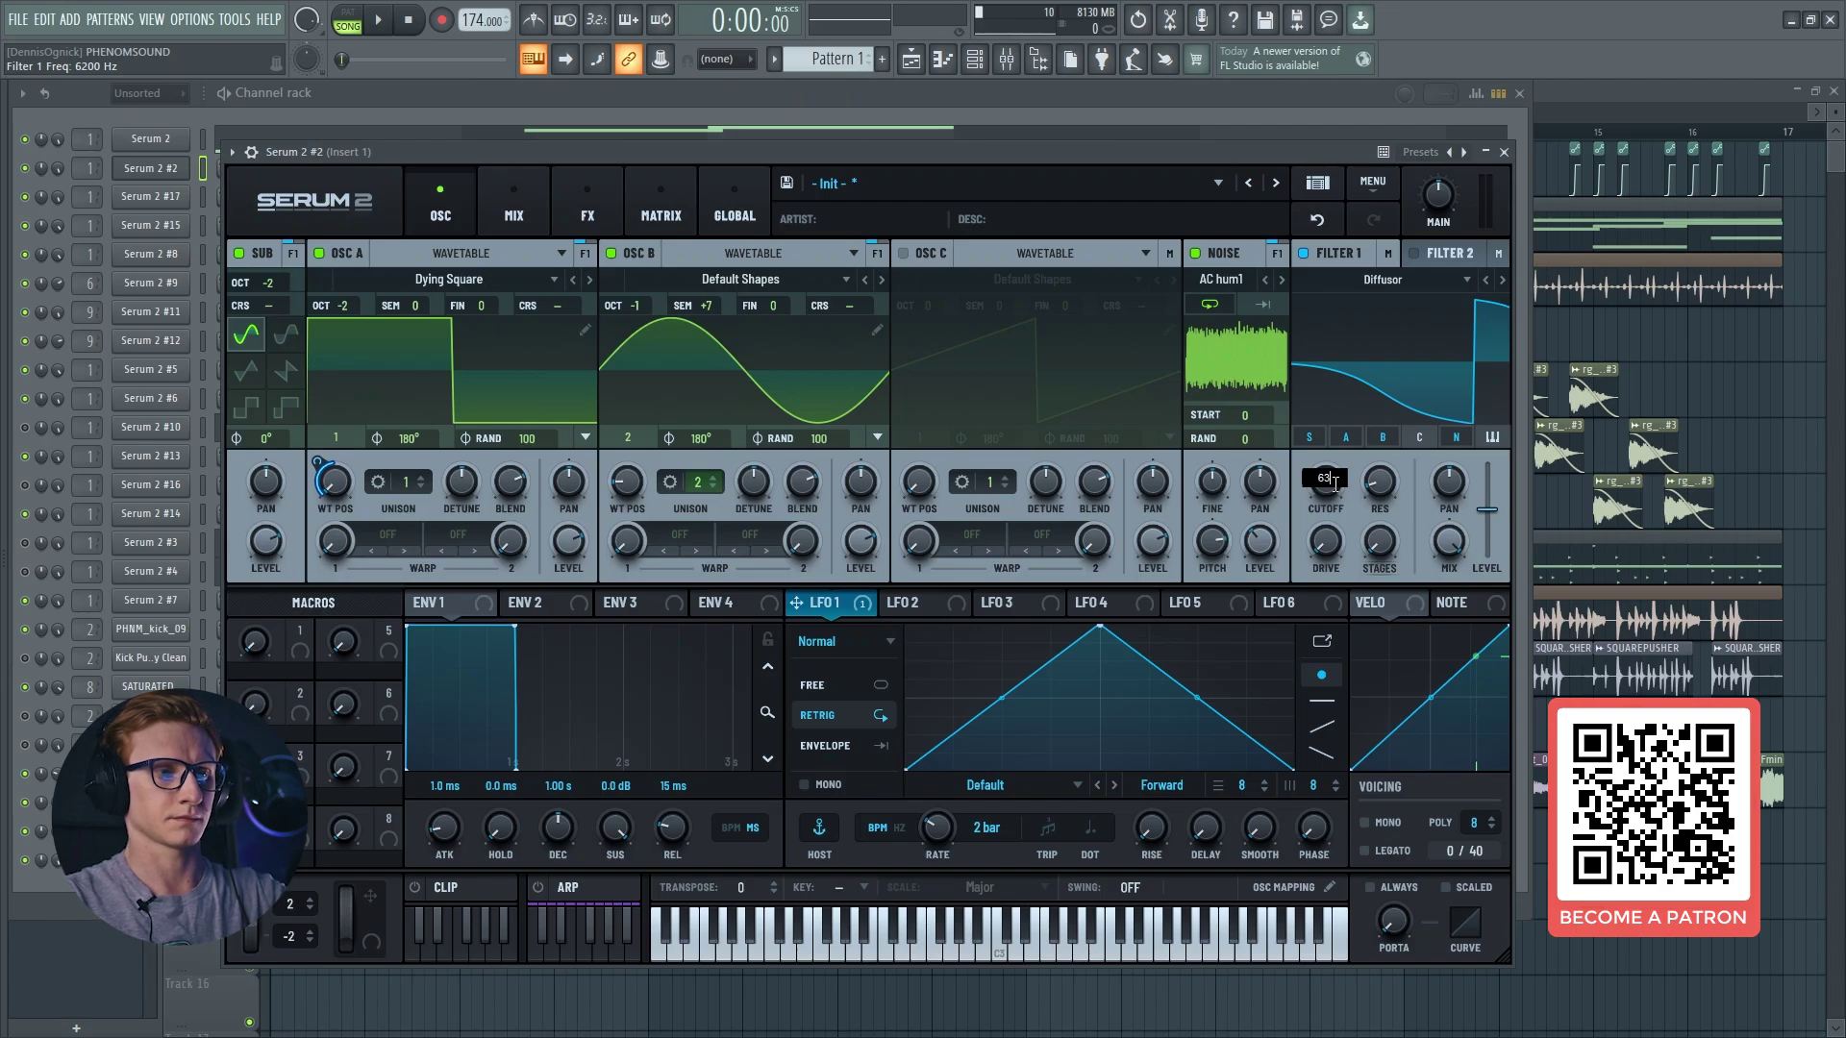
key("Return")
left_click(929, 600)
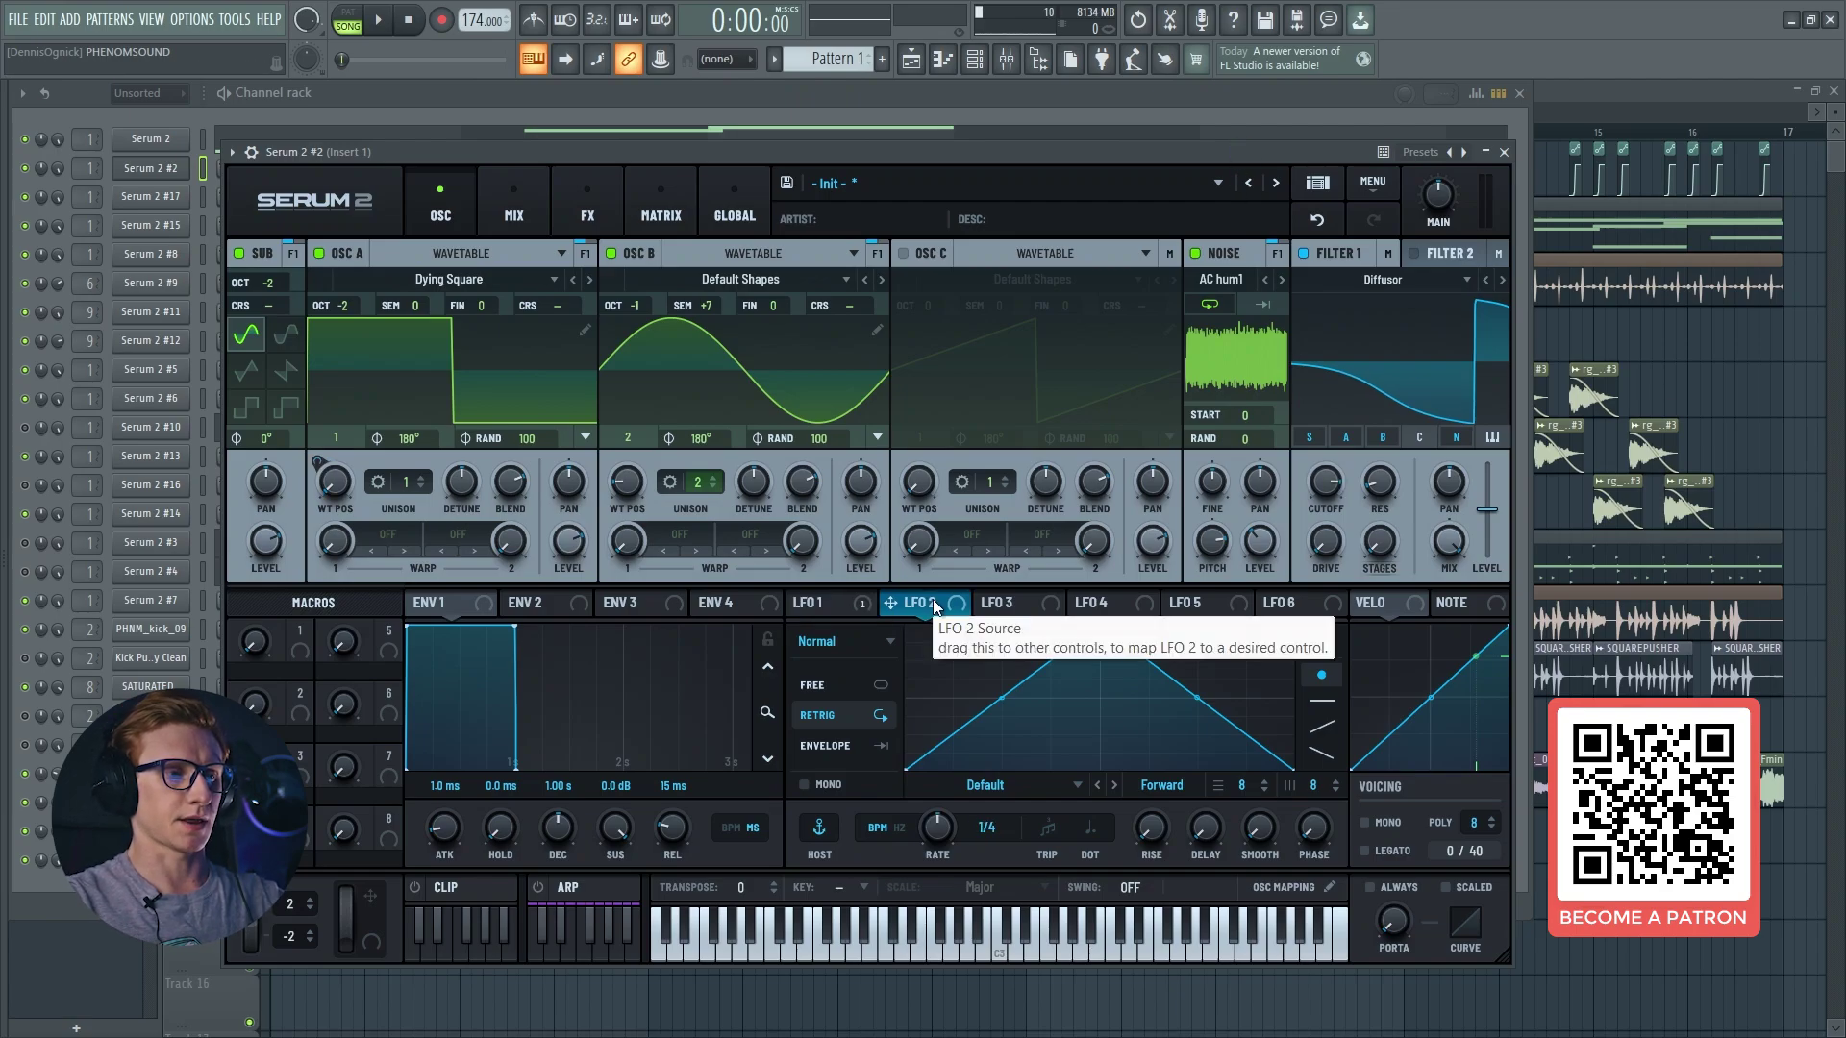
left_click_drag(937, 602, 1310, 468)
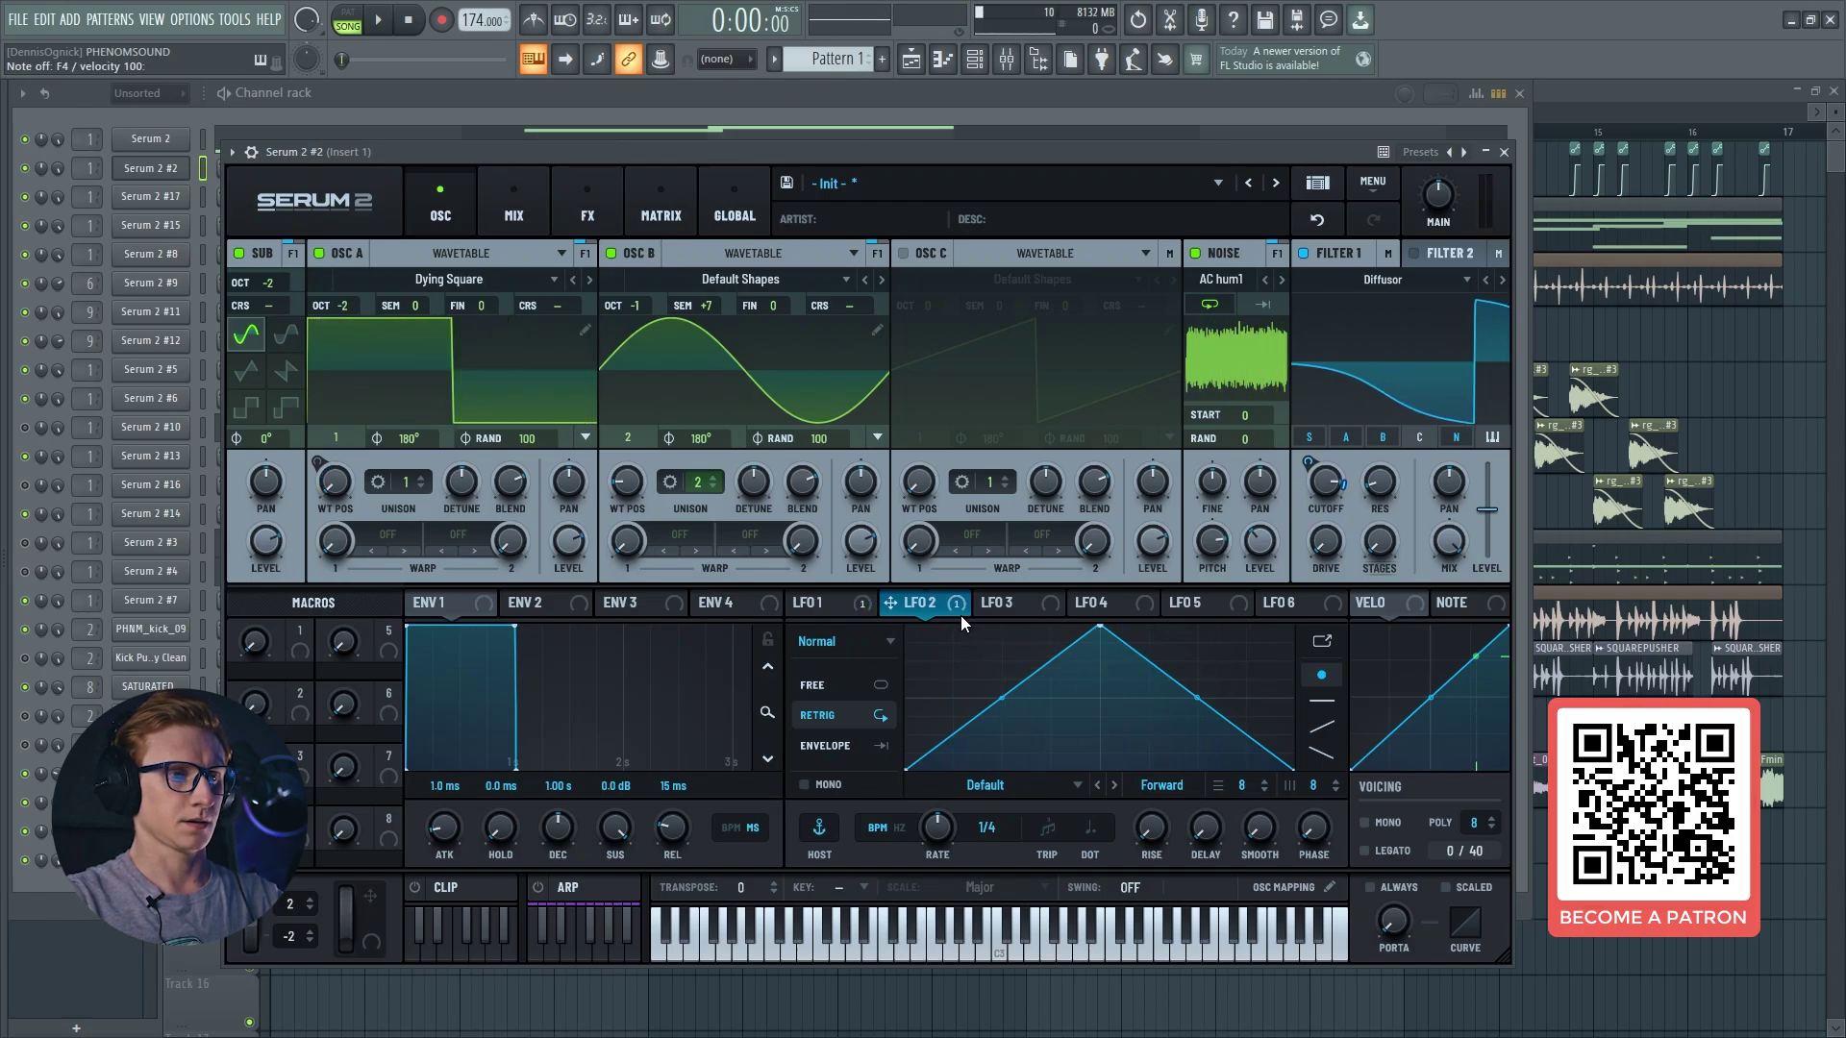
Step: Set Filter 1's drive to 83% and increase the Diffusor's stages
mouse_move(1371, 491)
scroll(1378, 469, "up", 2)
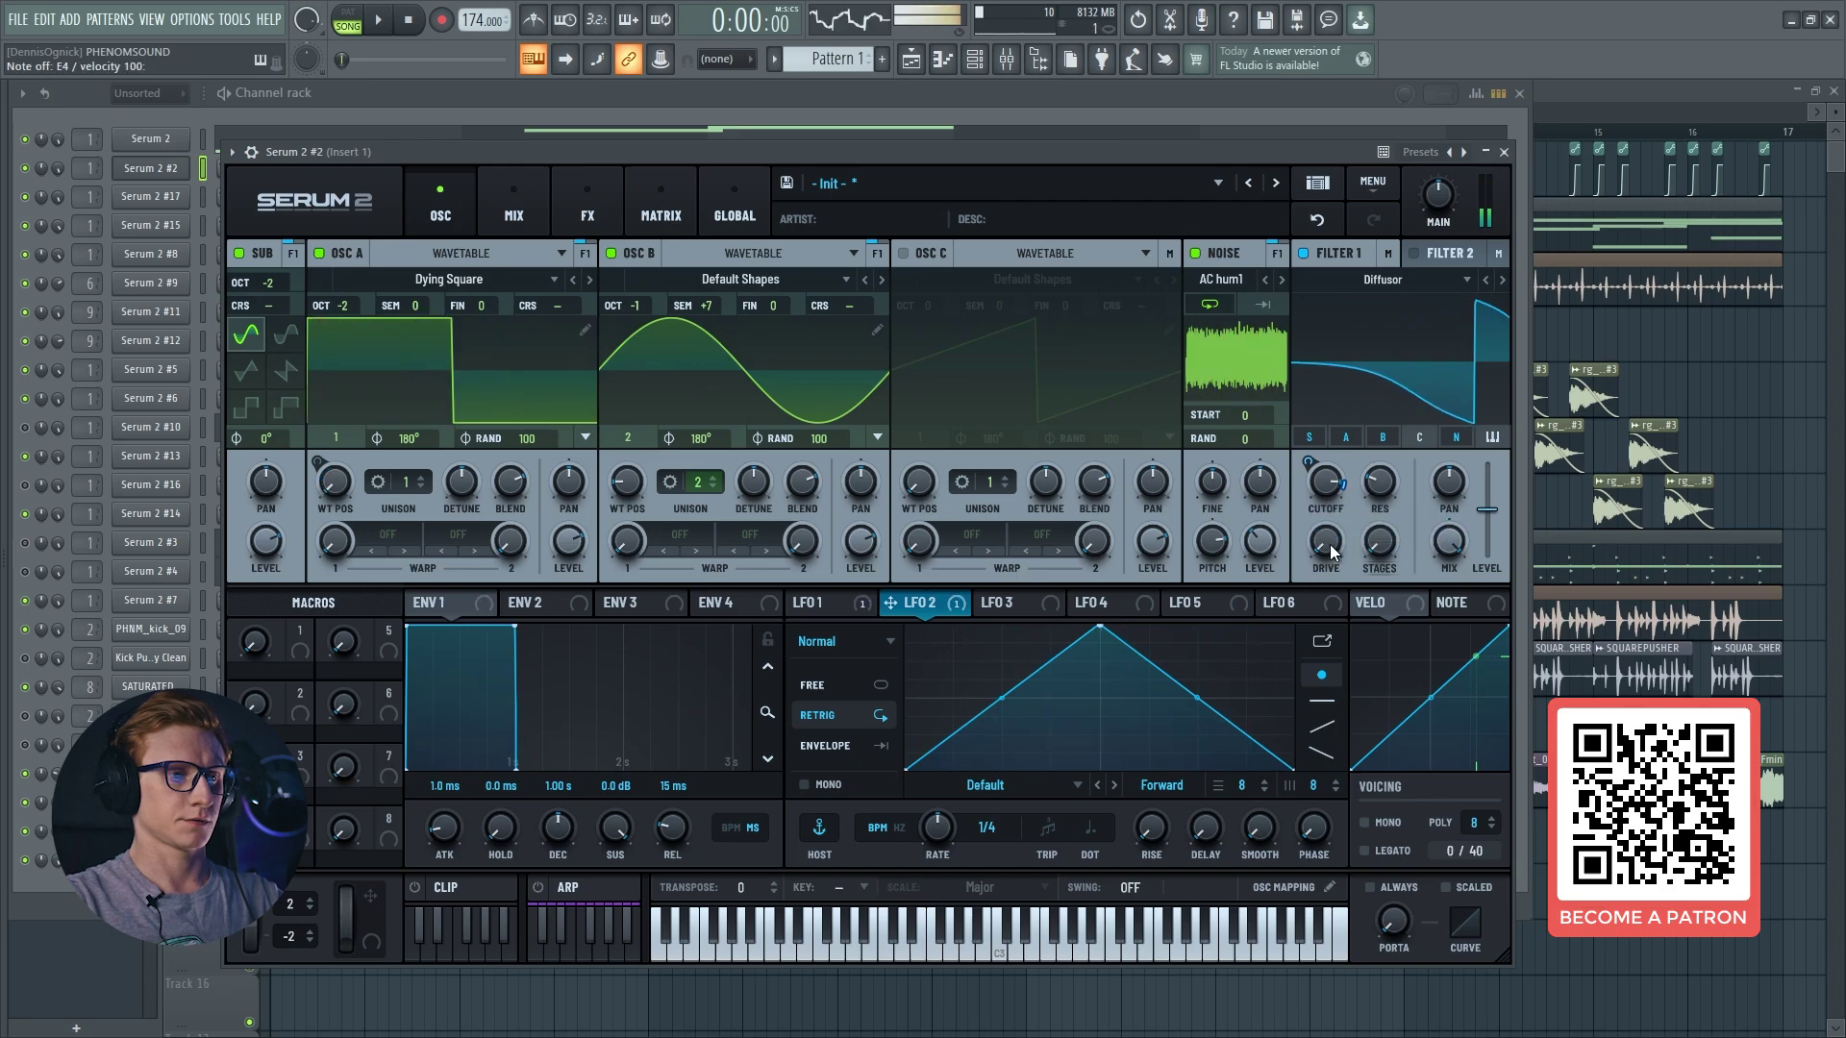
left_click_drag(1329, 544, 1386, 396)
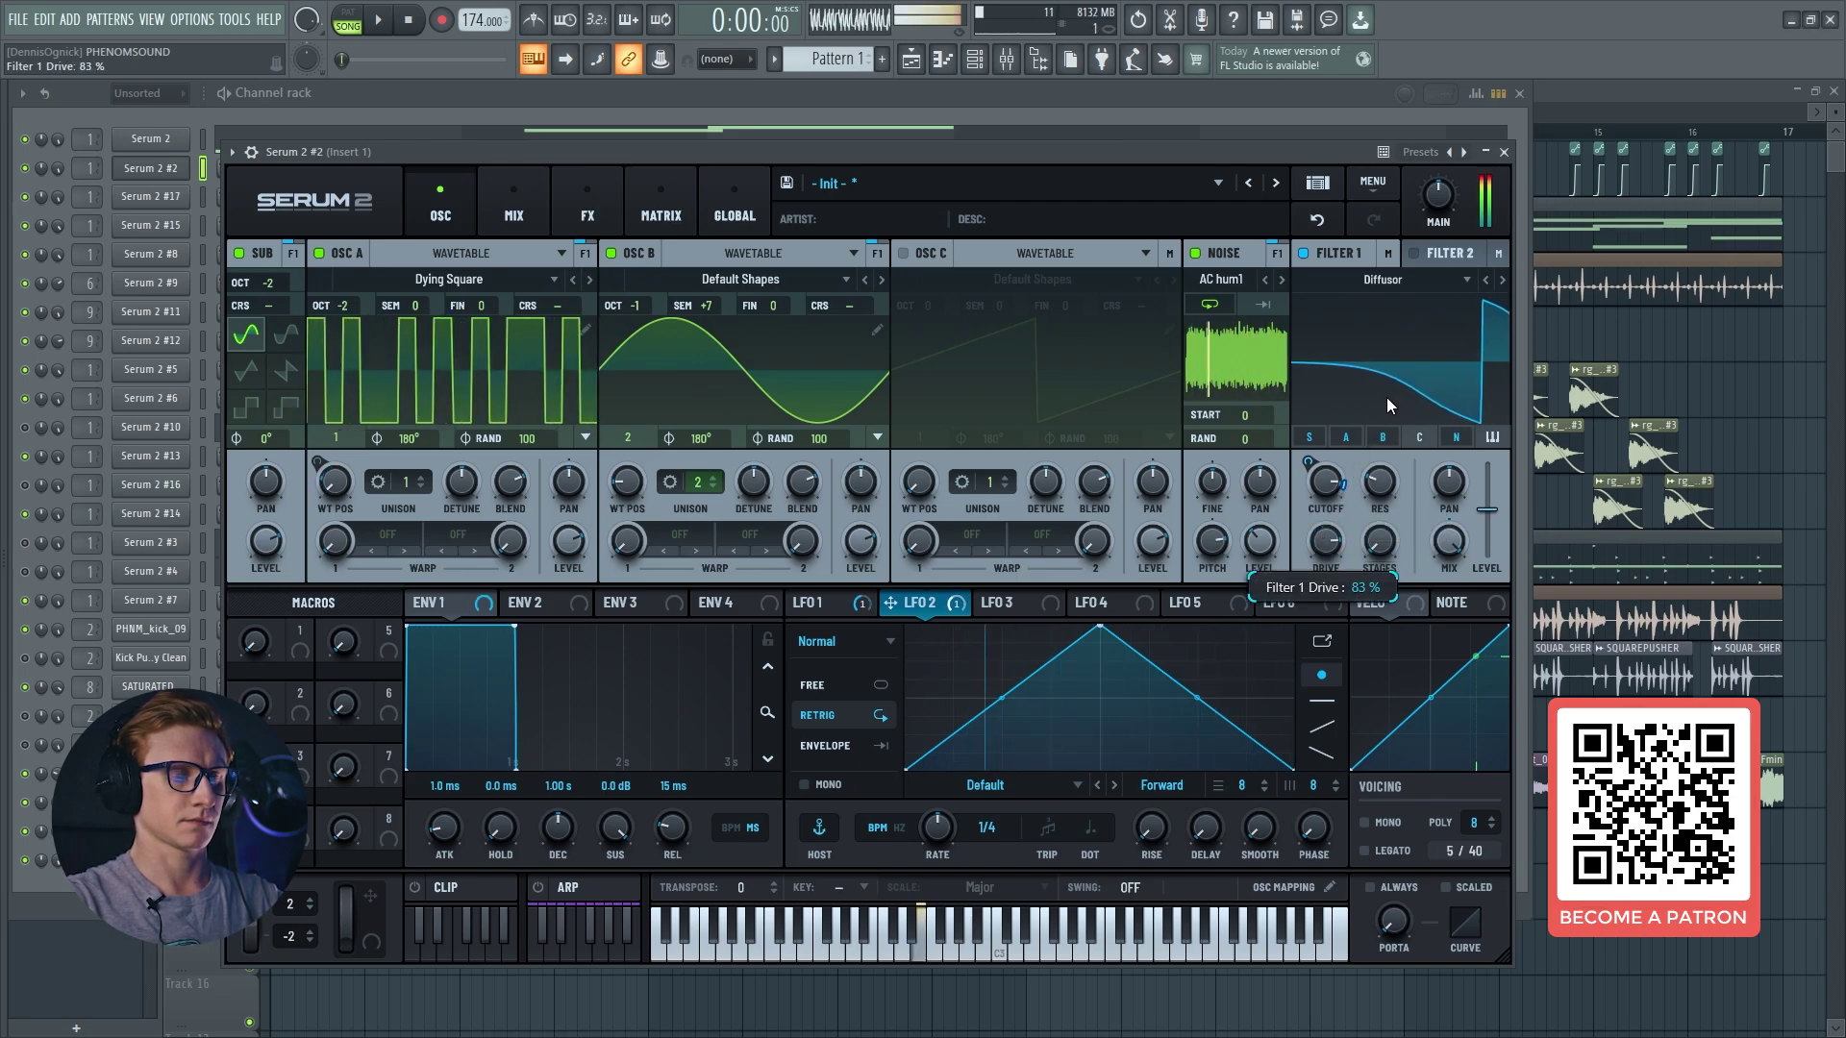
mouse_move(1385, 546)
left_mouse_down()
mouse_move(1402, 488)
mouse_move(1389, 532)
left_mouse_up()
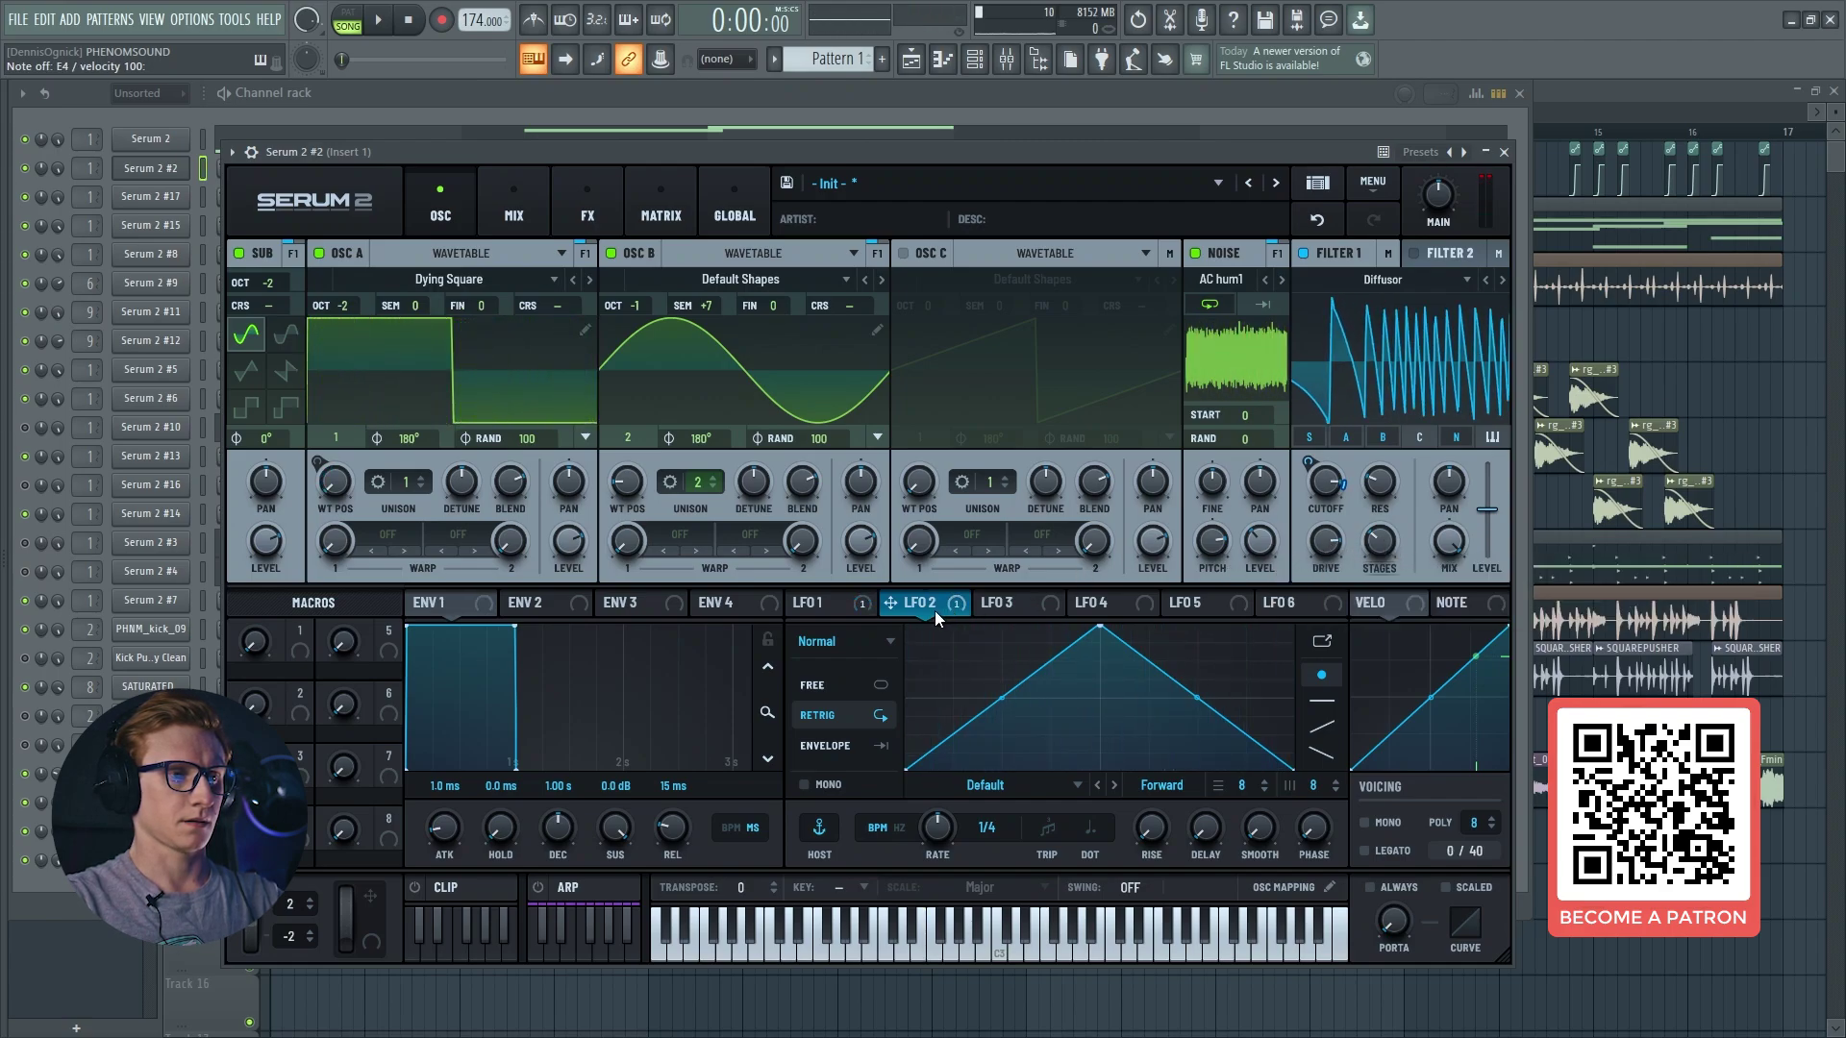
Step: Assign LFO 2 to modulate Filter 1's stages and set the LFO 2 rate to 1/2
left_click_drag(935, 610, 1368, 547)
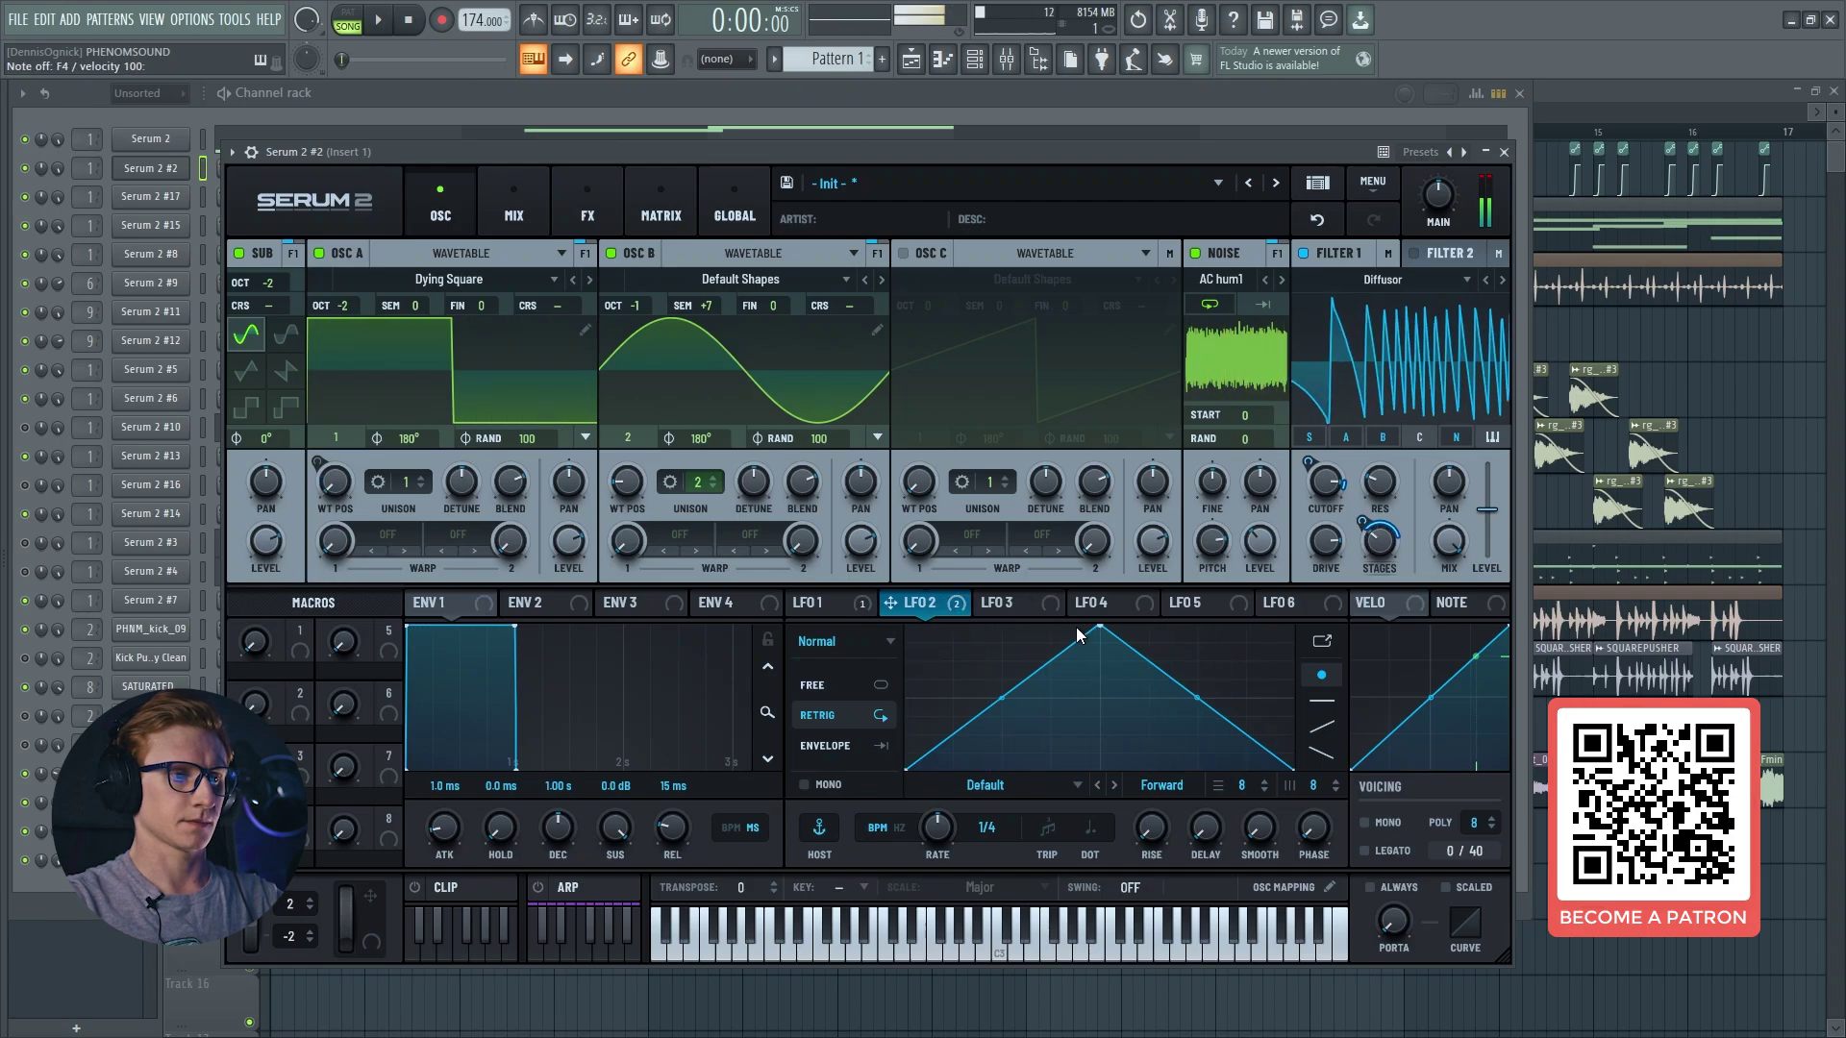
scroll(1000, 813, "up", 1)
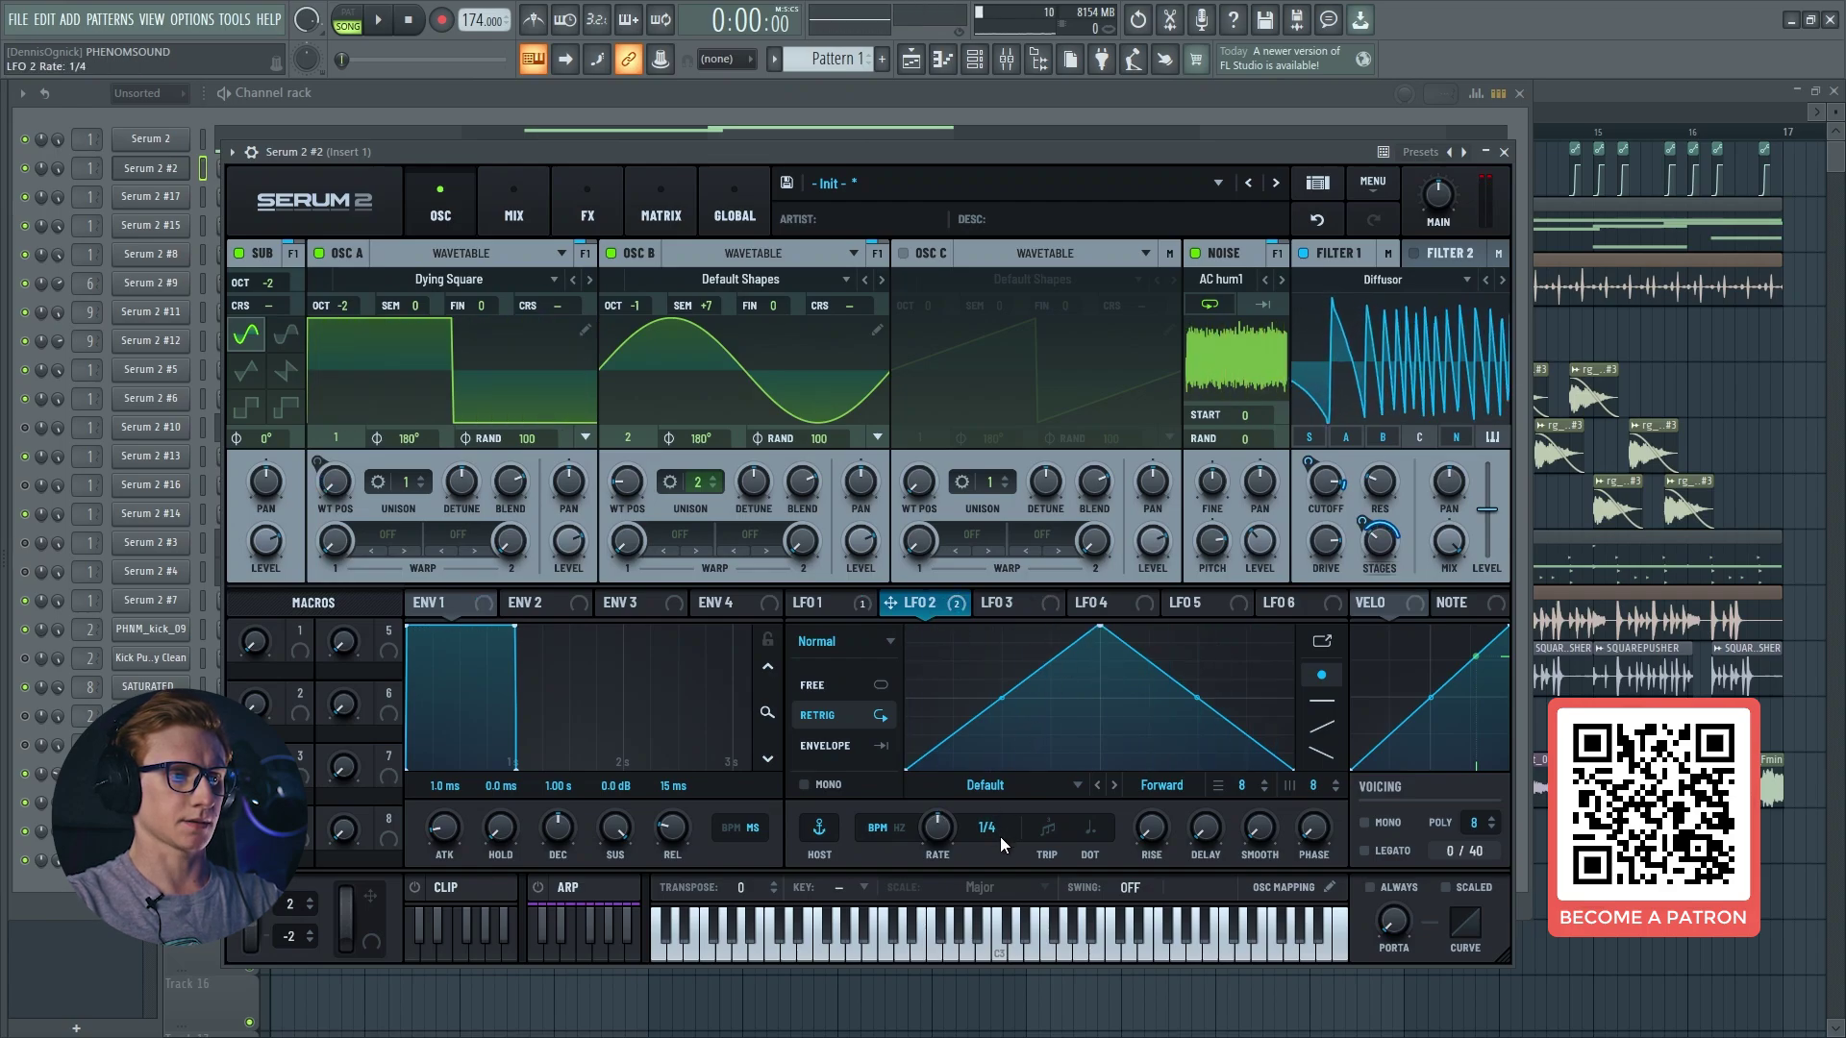
scroll(999, 855, "down", 1)
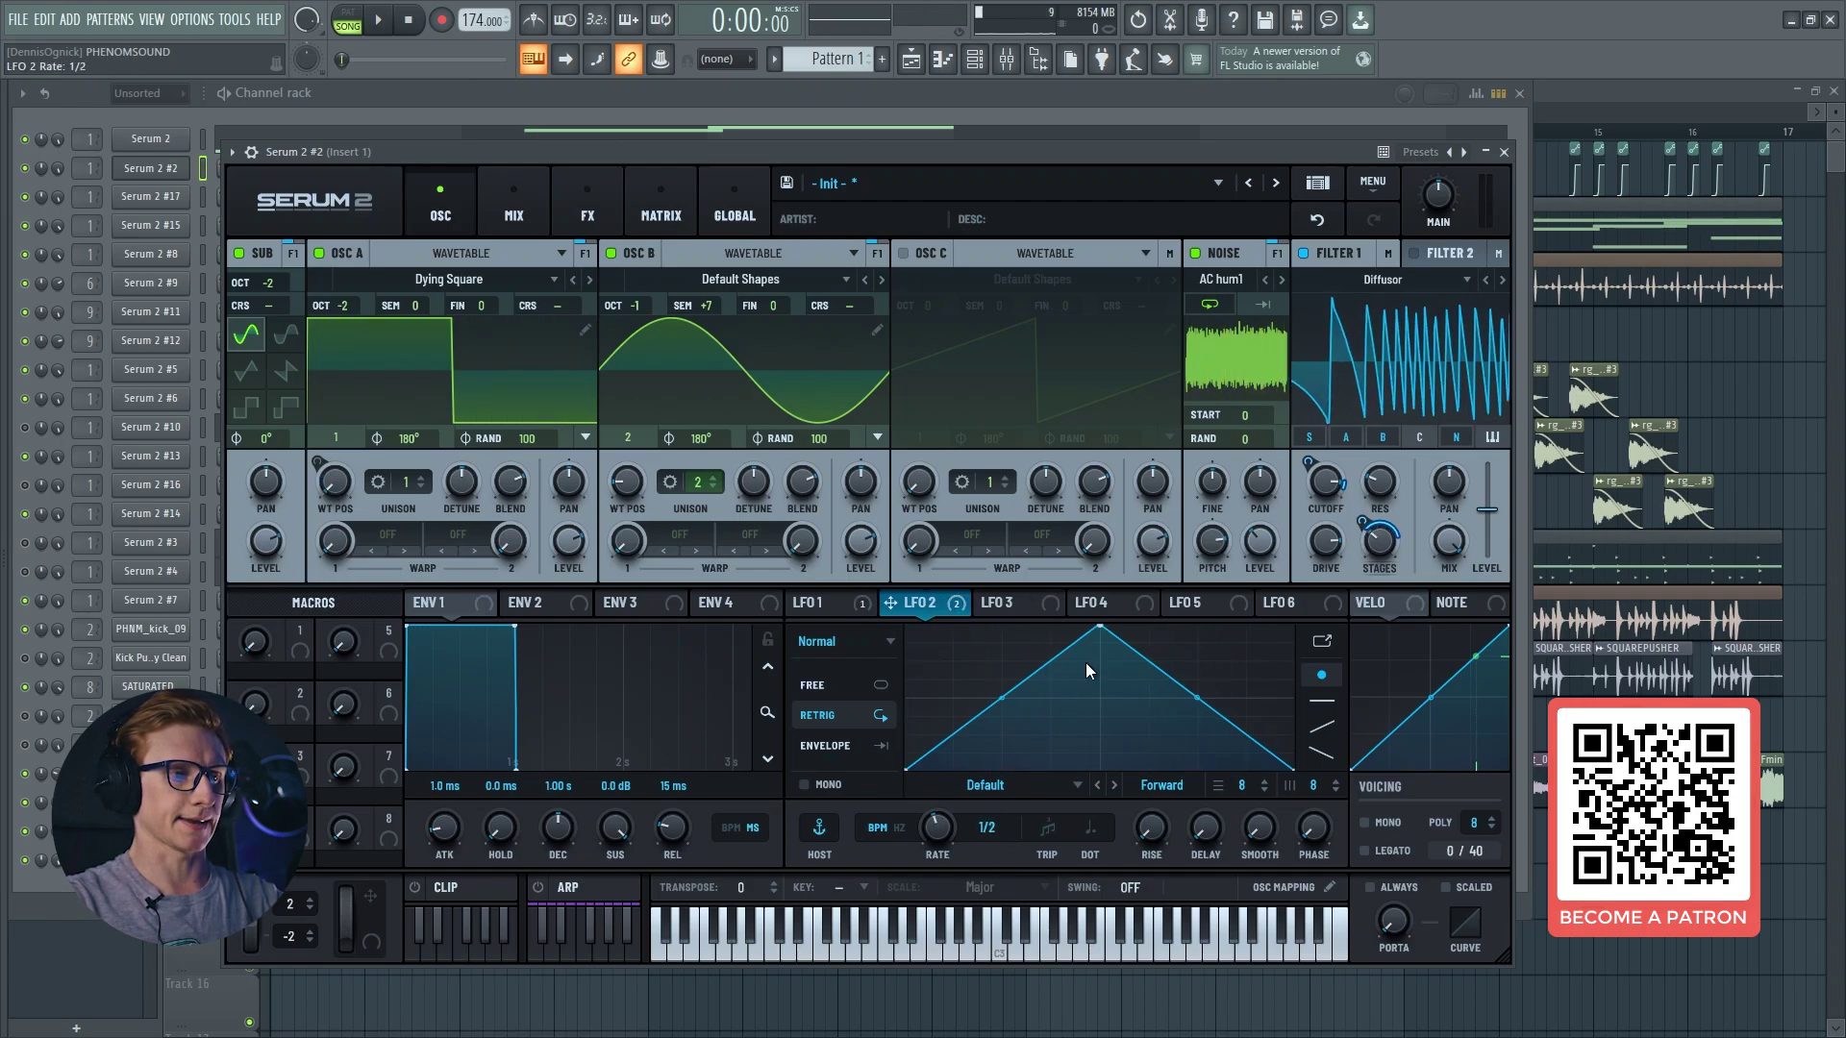
Step: Reshape LFO 2 into an early peak falling steeply to a mid-level point with a slow decay, and audition the sound with notes
left_click_drag(1101, 628, 1009, 711)
double_click(960, 639)
key("c")
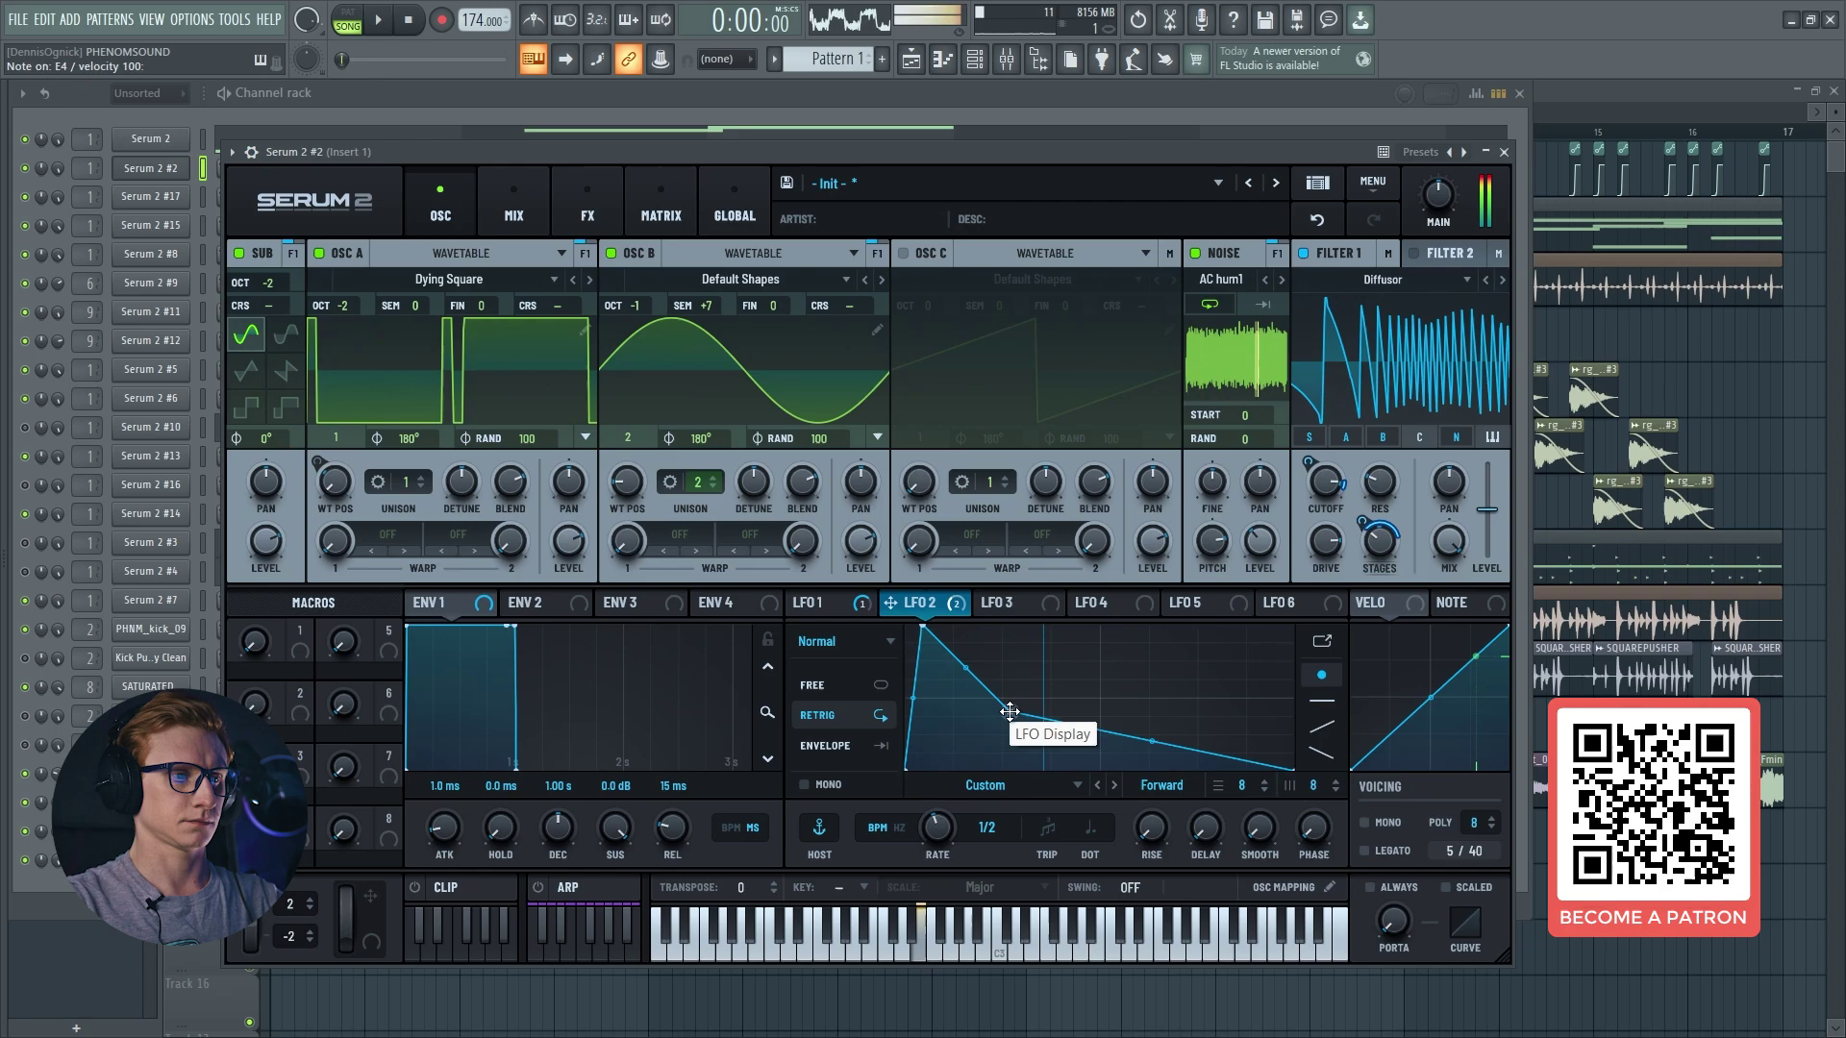
key("v")
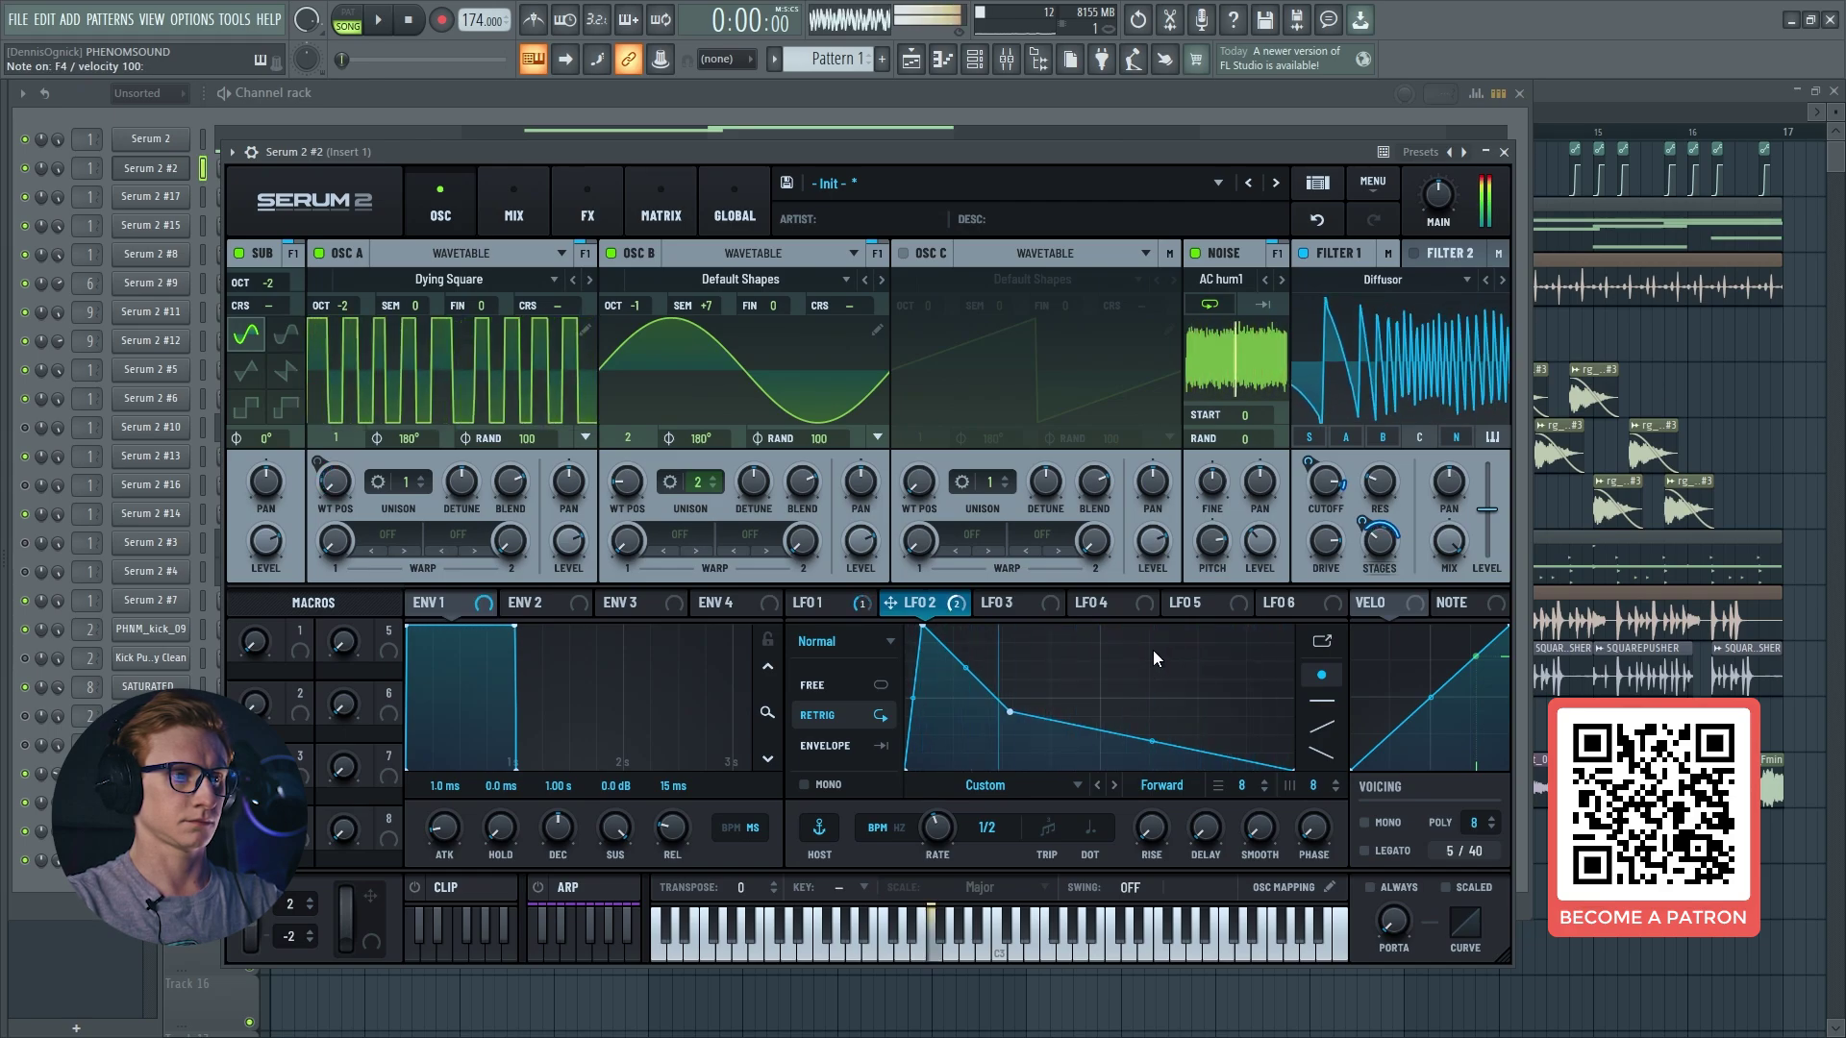
Step: Add a modulation matrix routing with LFO 3 as the source and Main Tuning as the destination
left_click(648, 206)
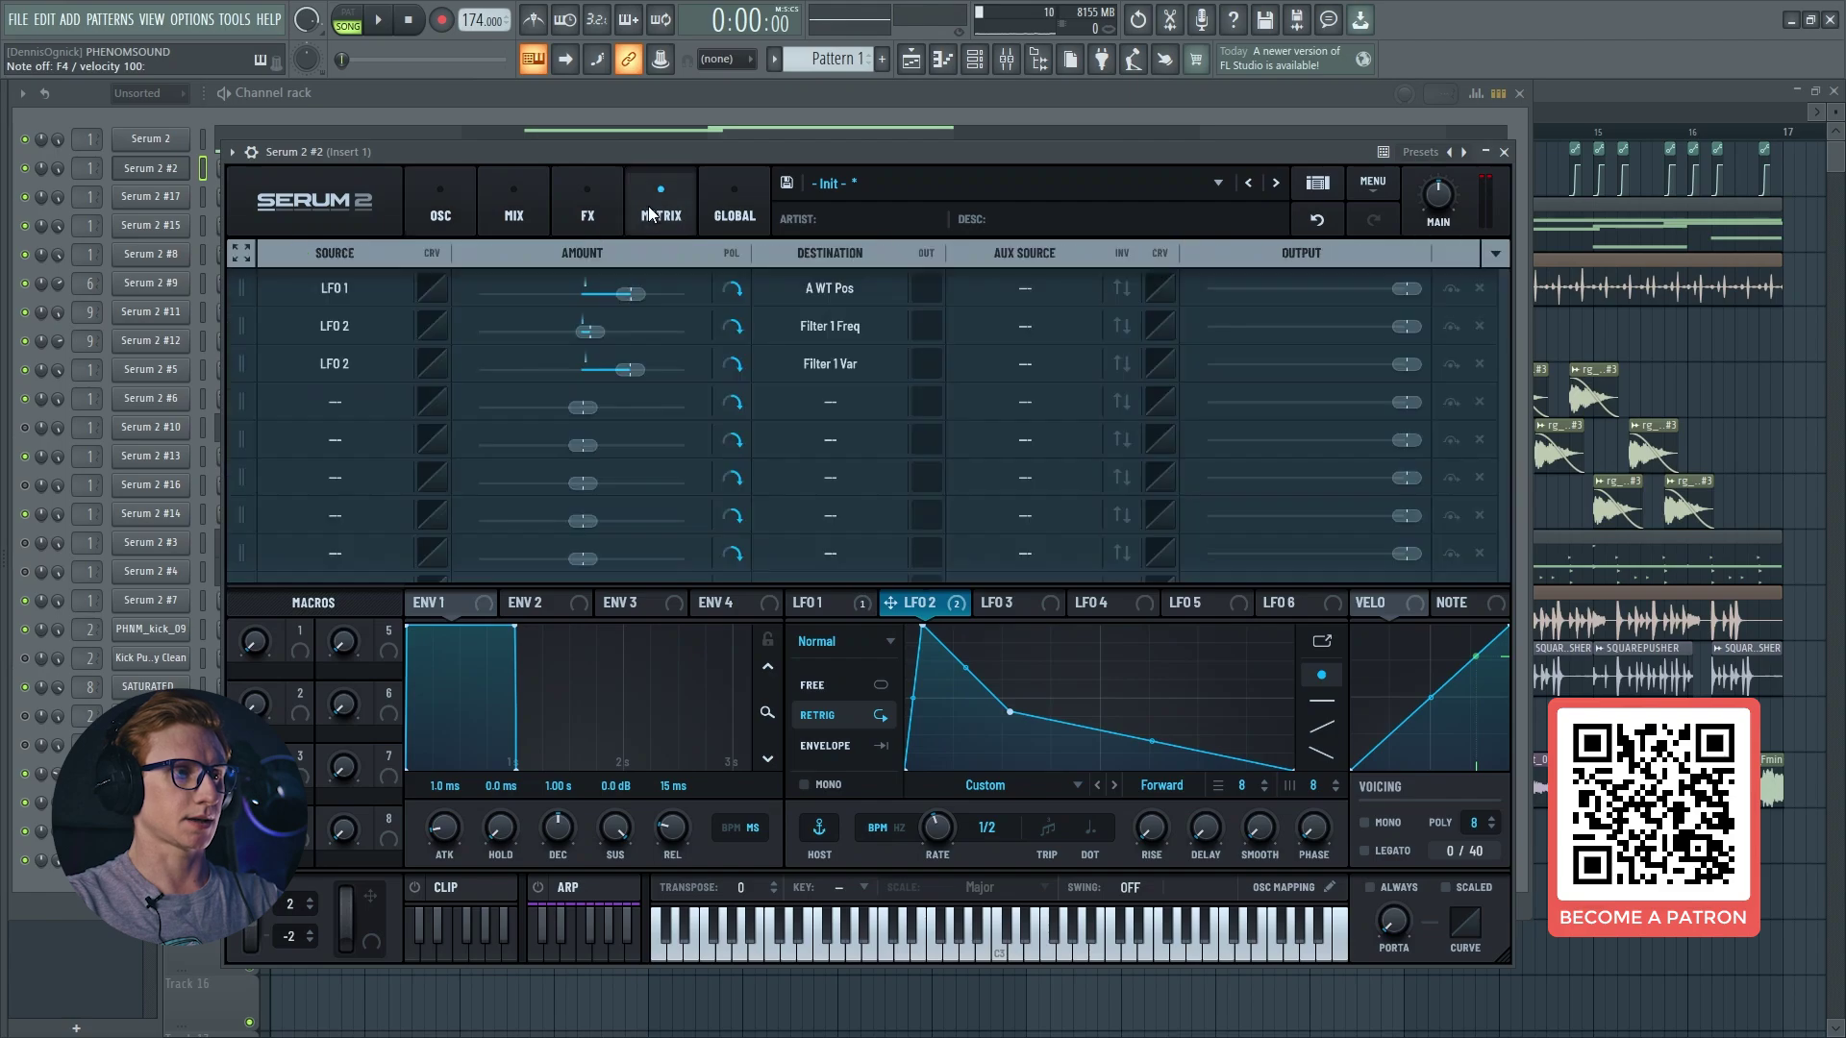
left_click(819, 365)
left_click(819, 365)
left_click(831, 438)
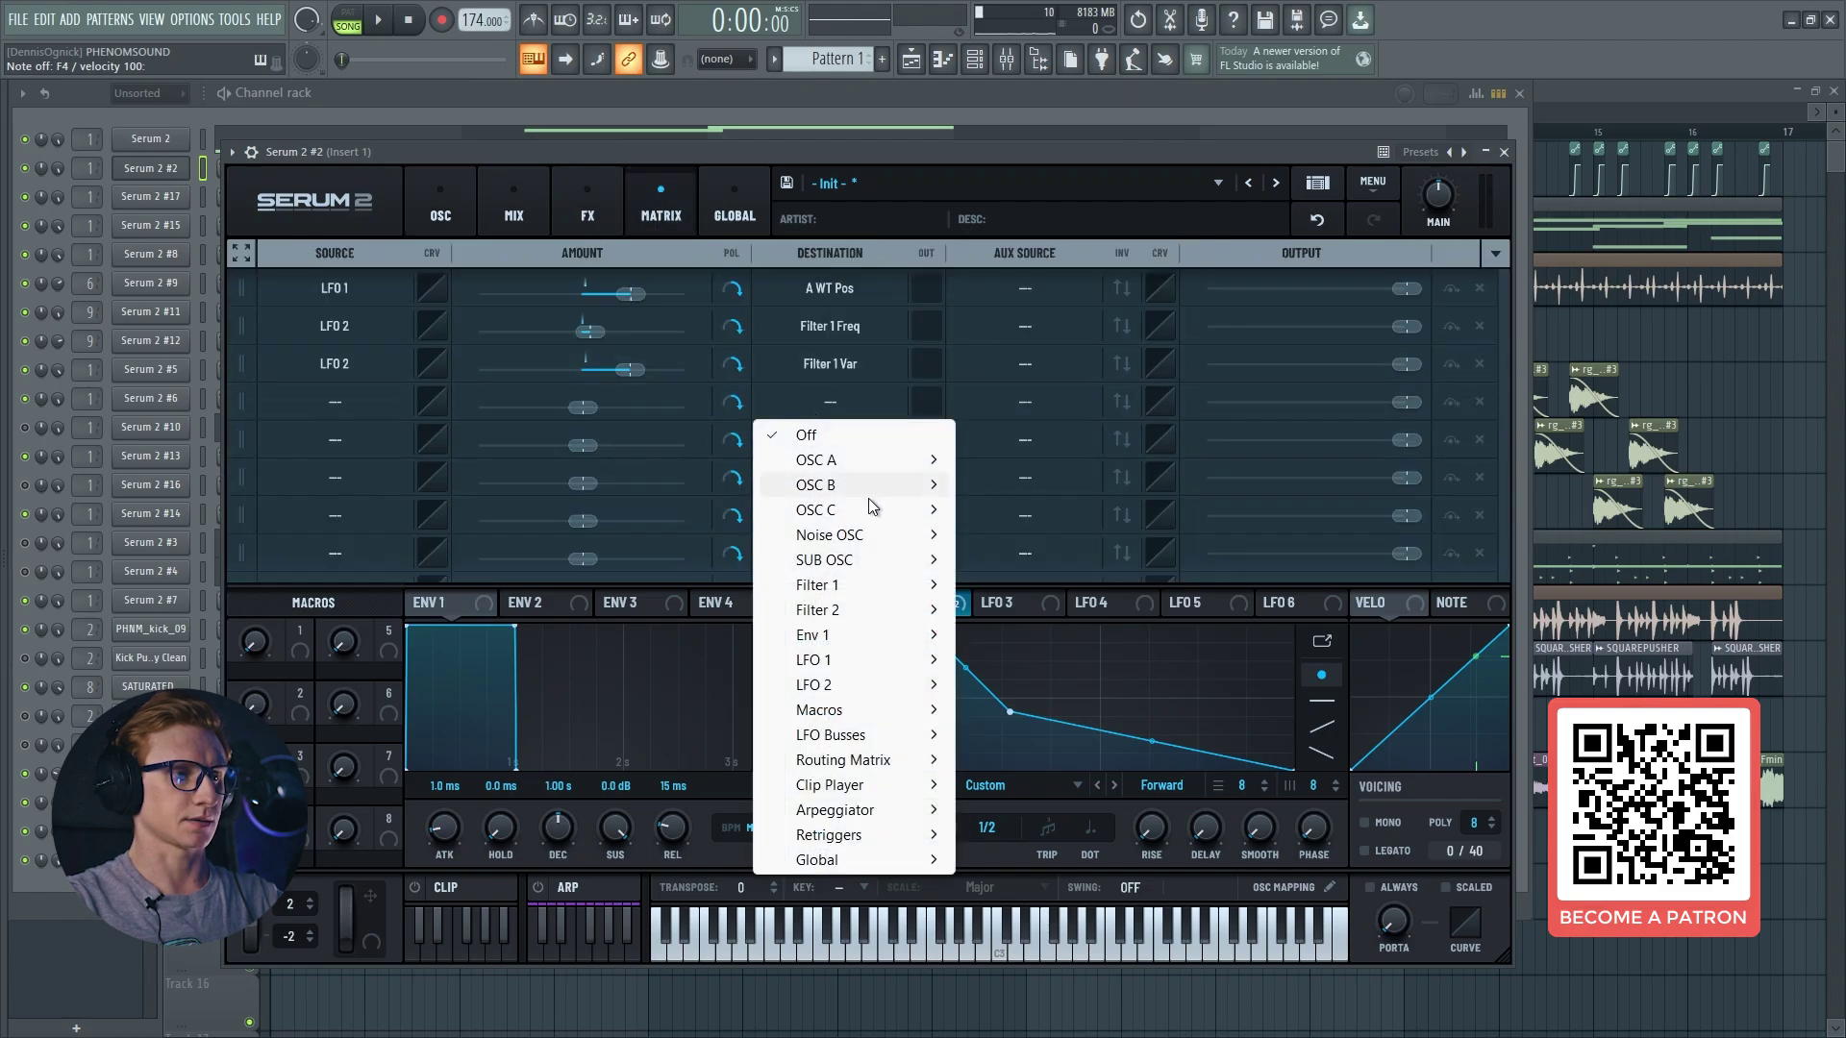
mouse_move(907, 860)
left_click(971, 859)
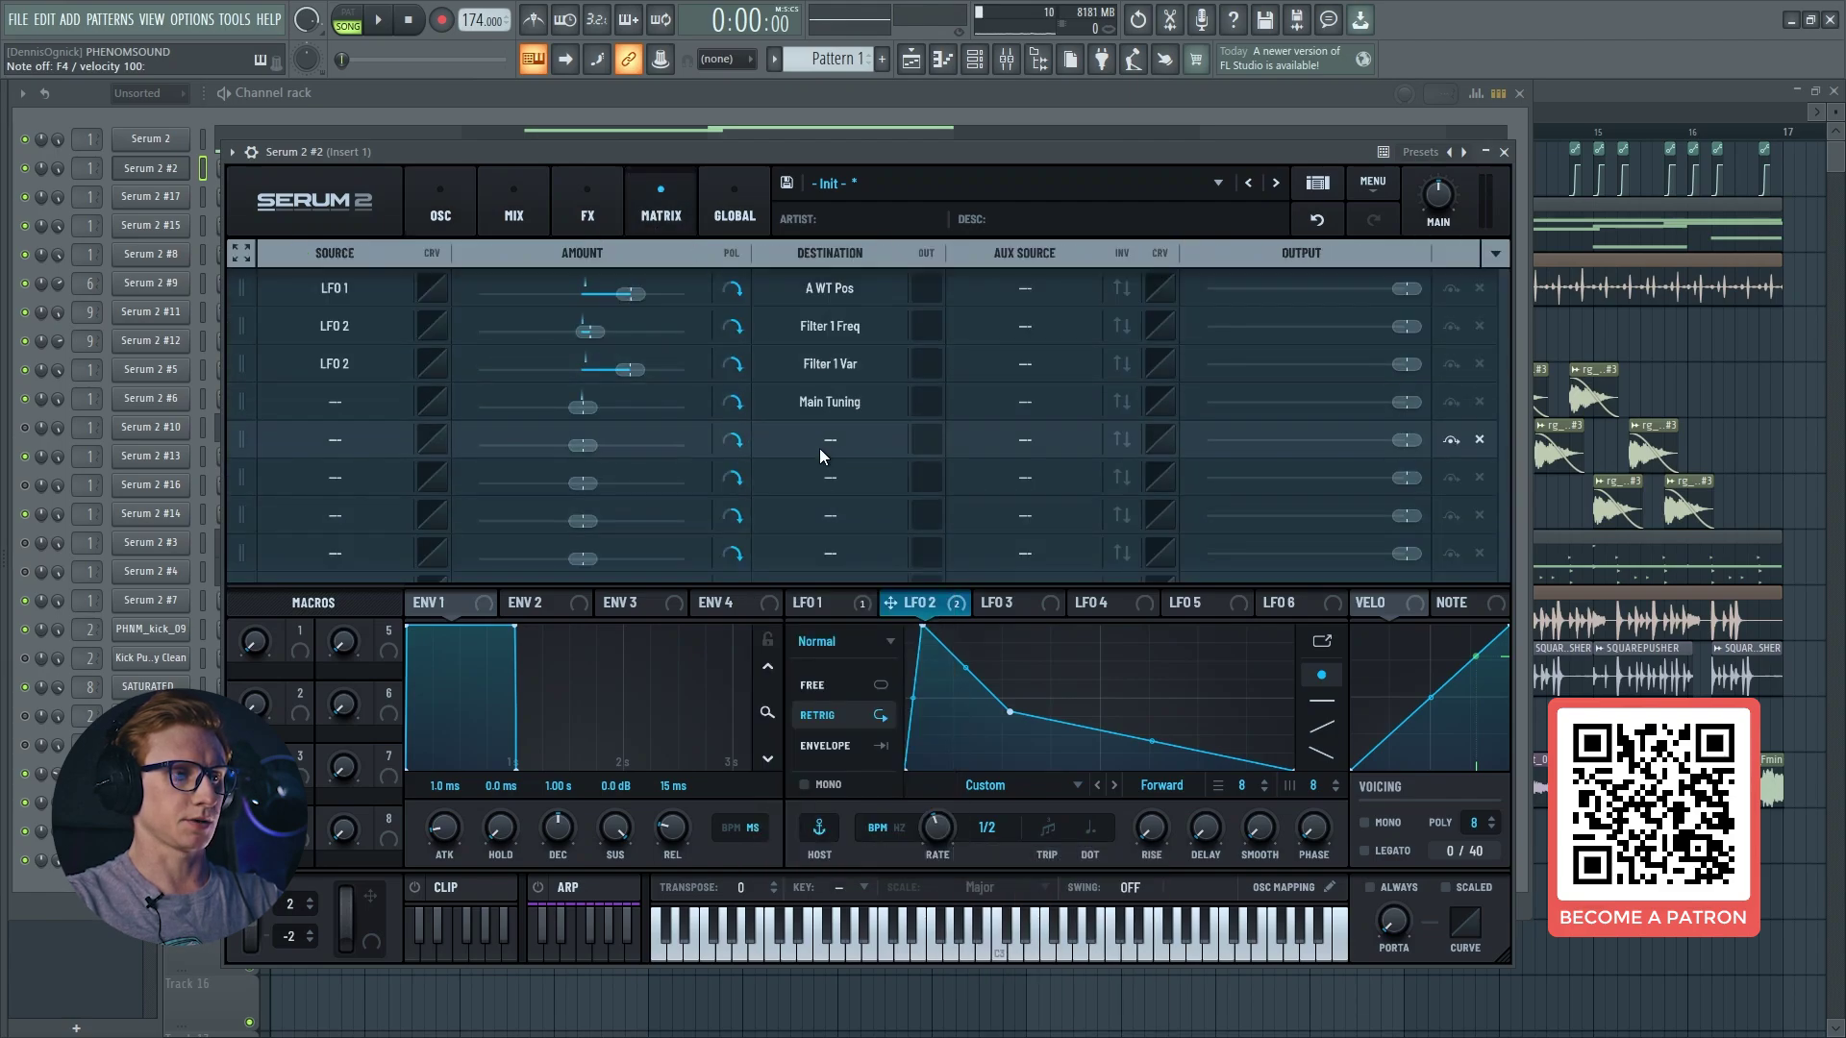
left_click(284, 401)
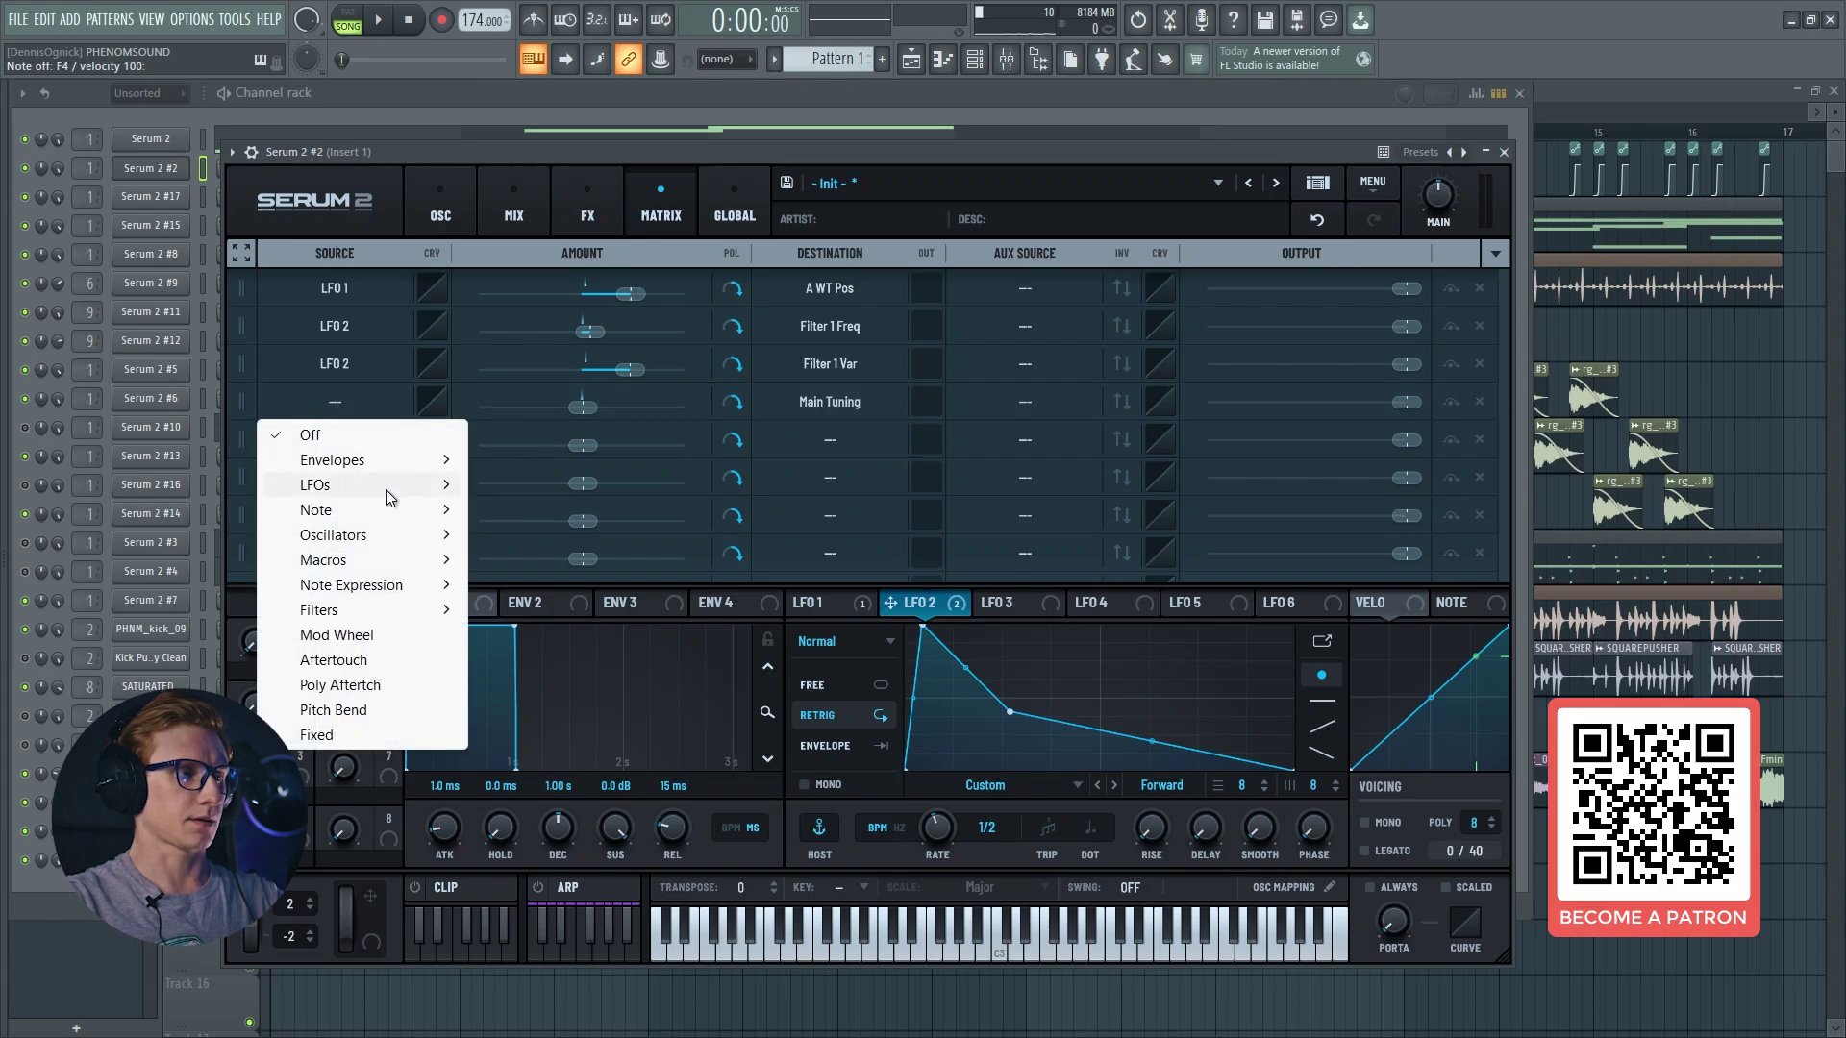
mouse_move(384, 486)
left_click(539, 535)
Step: Shape LFO 3 as a steep exponential decay starting at full level and set it to Envelope mode
left_click(1009, 603)
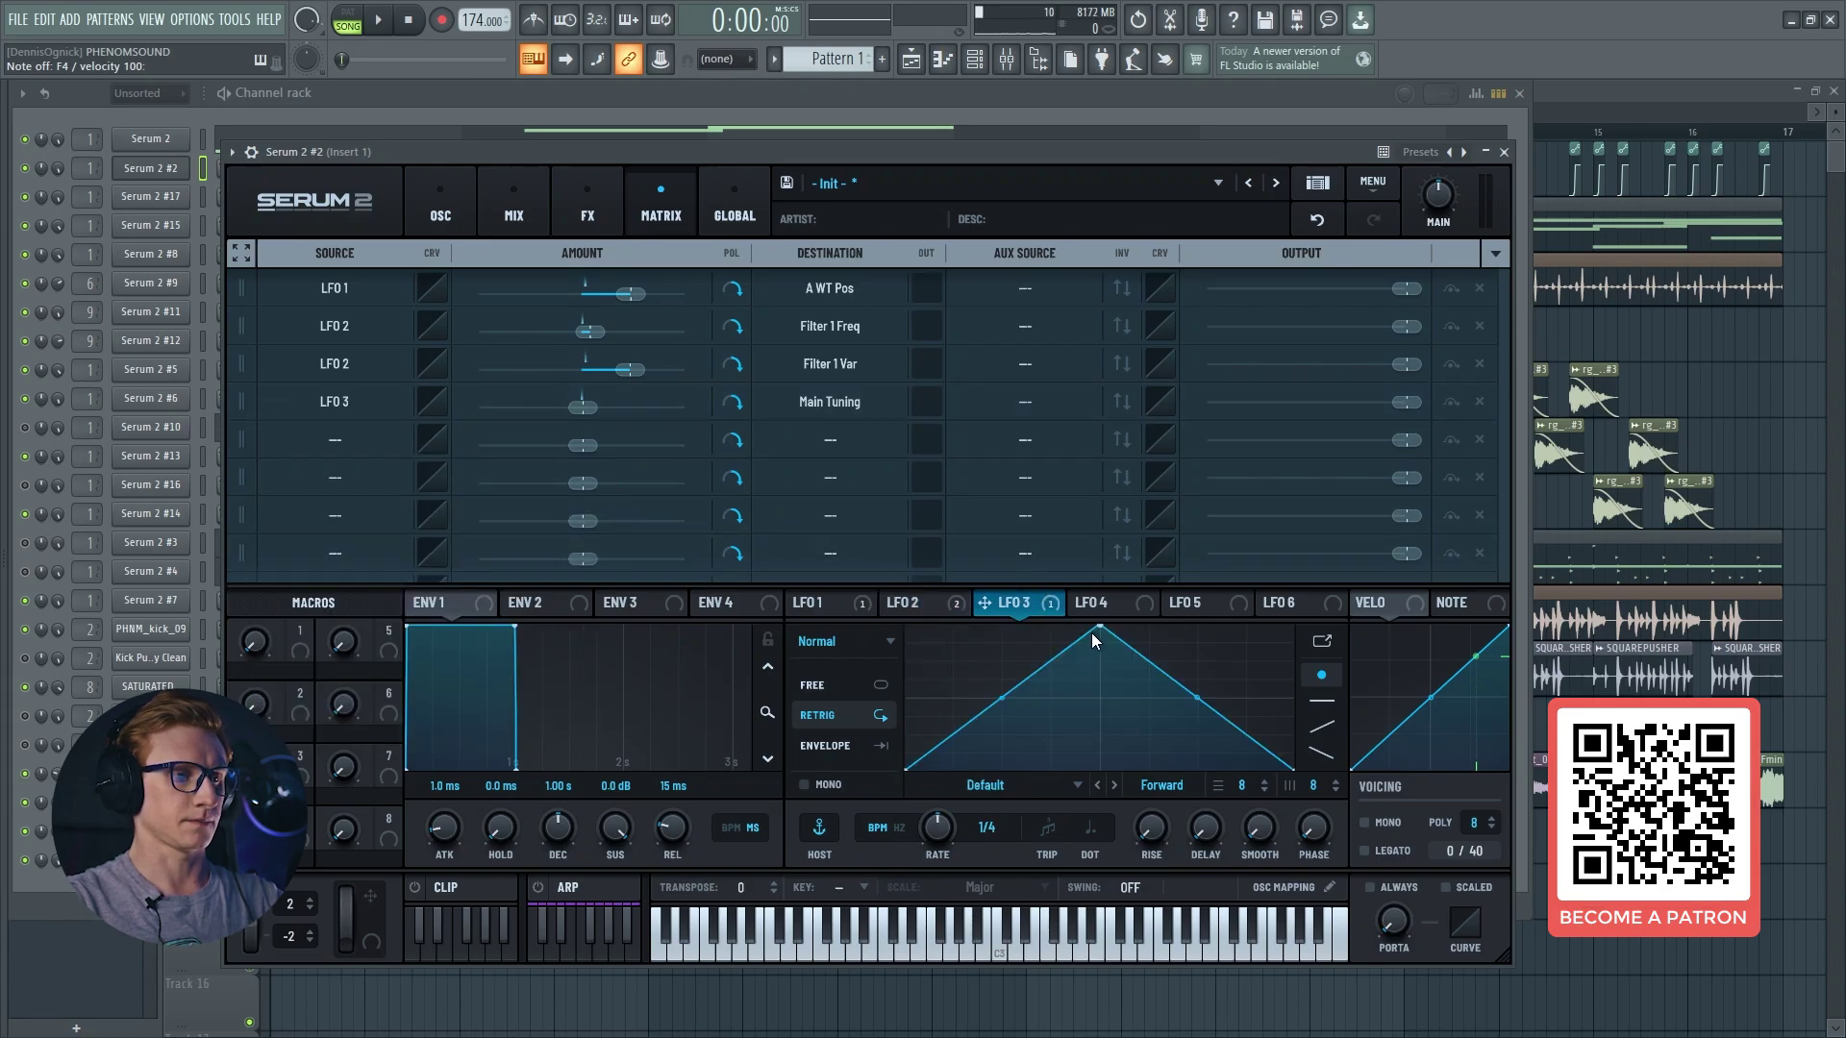
left_click_drag(1092, 633, 907, 629)
mouse_move(1098, 747)
left_mouse_down()
mouse_move(1094, 721)
mouse_move(1089, 757)
left_mouse_up()
left_click(831, 747)
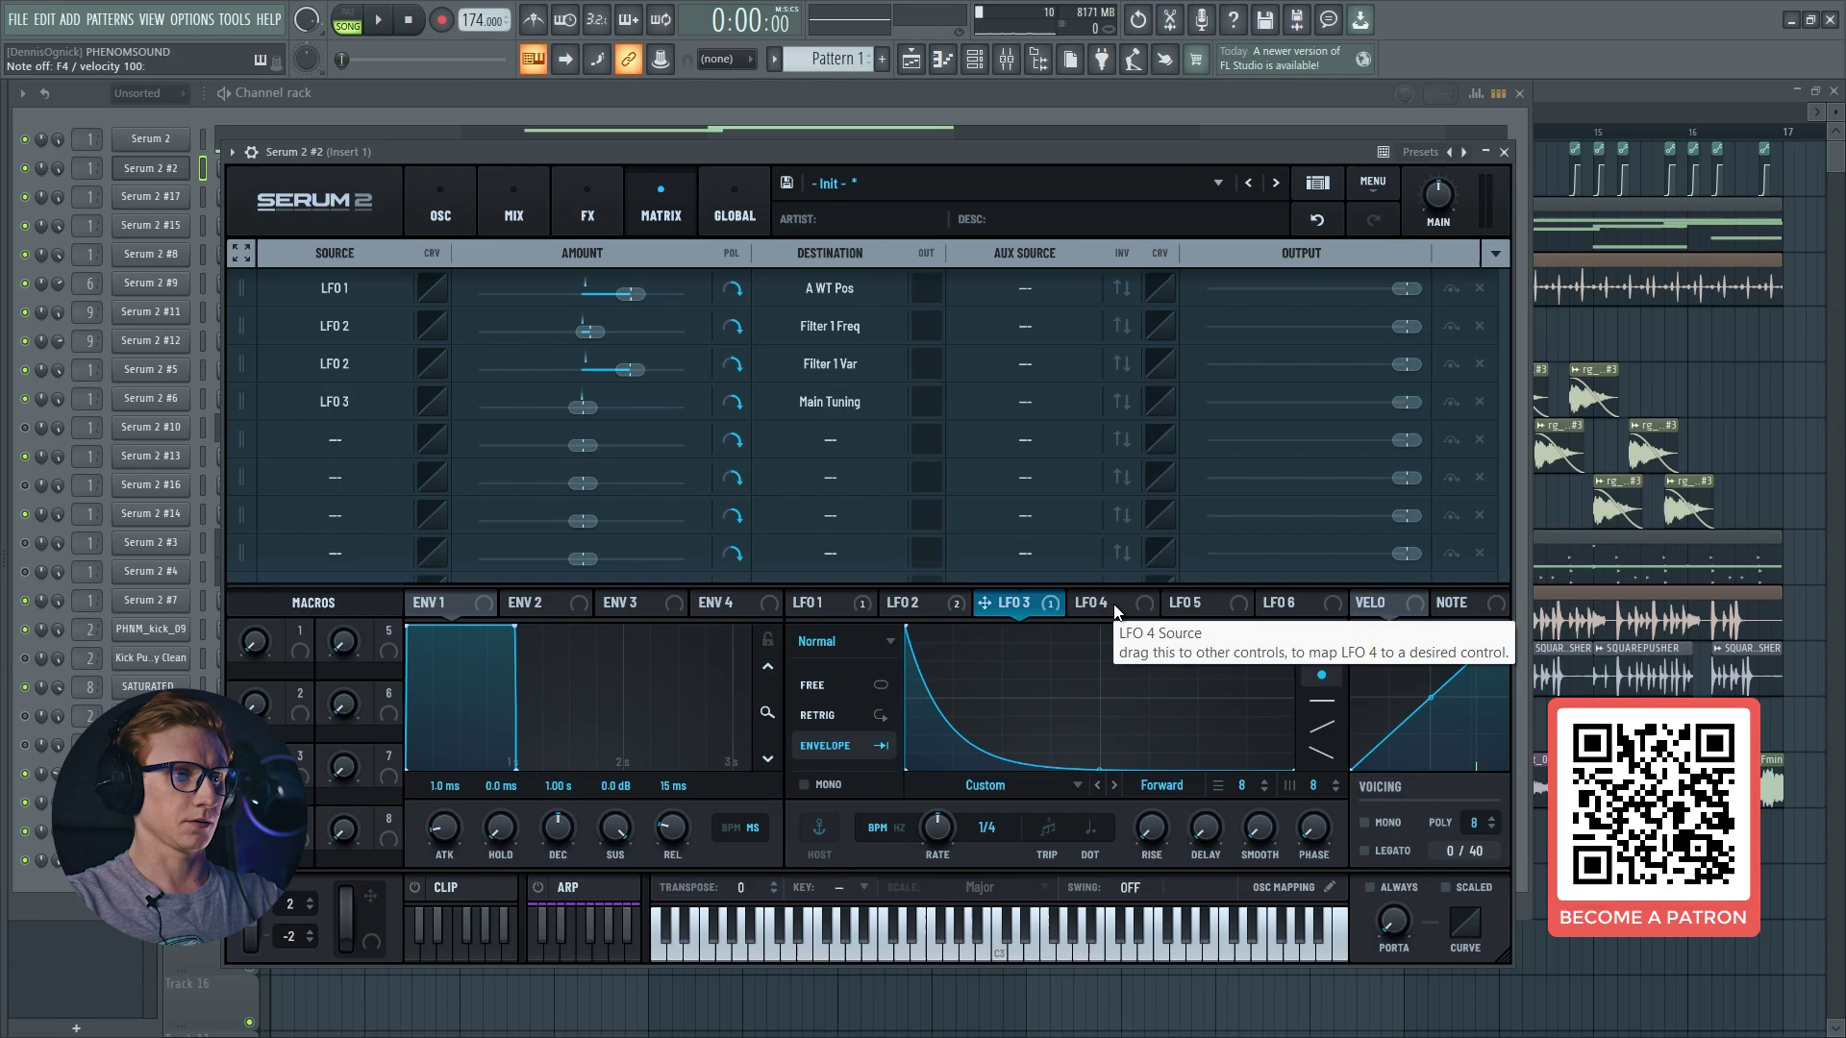
left_click(838, 718)
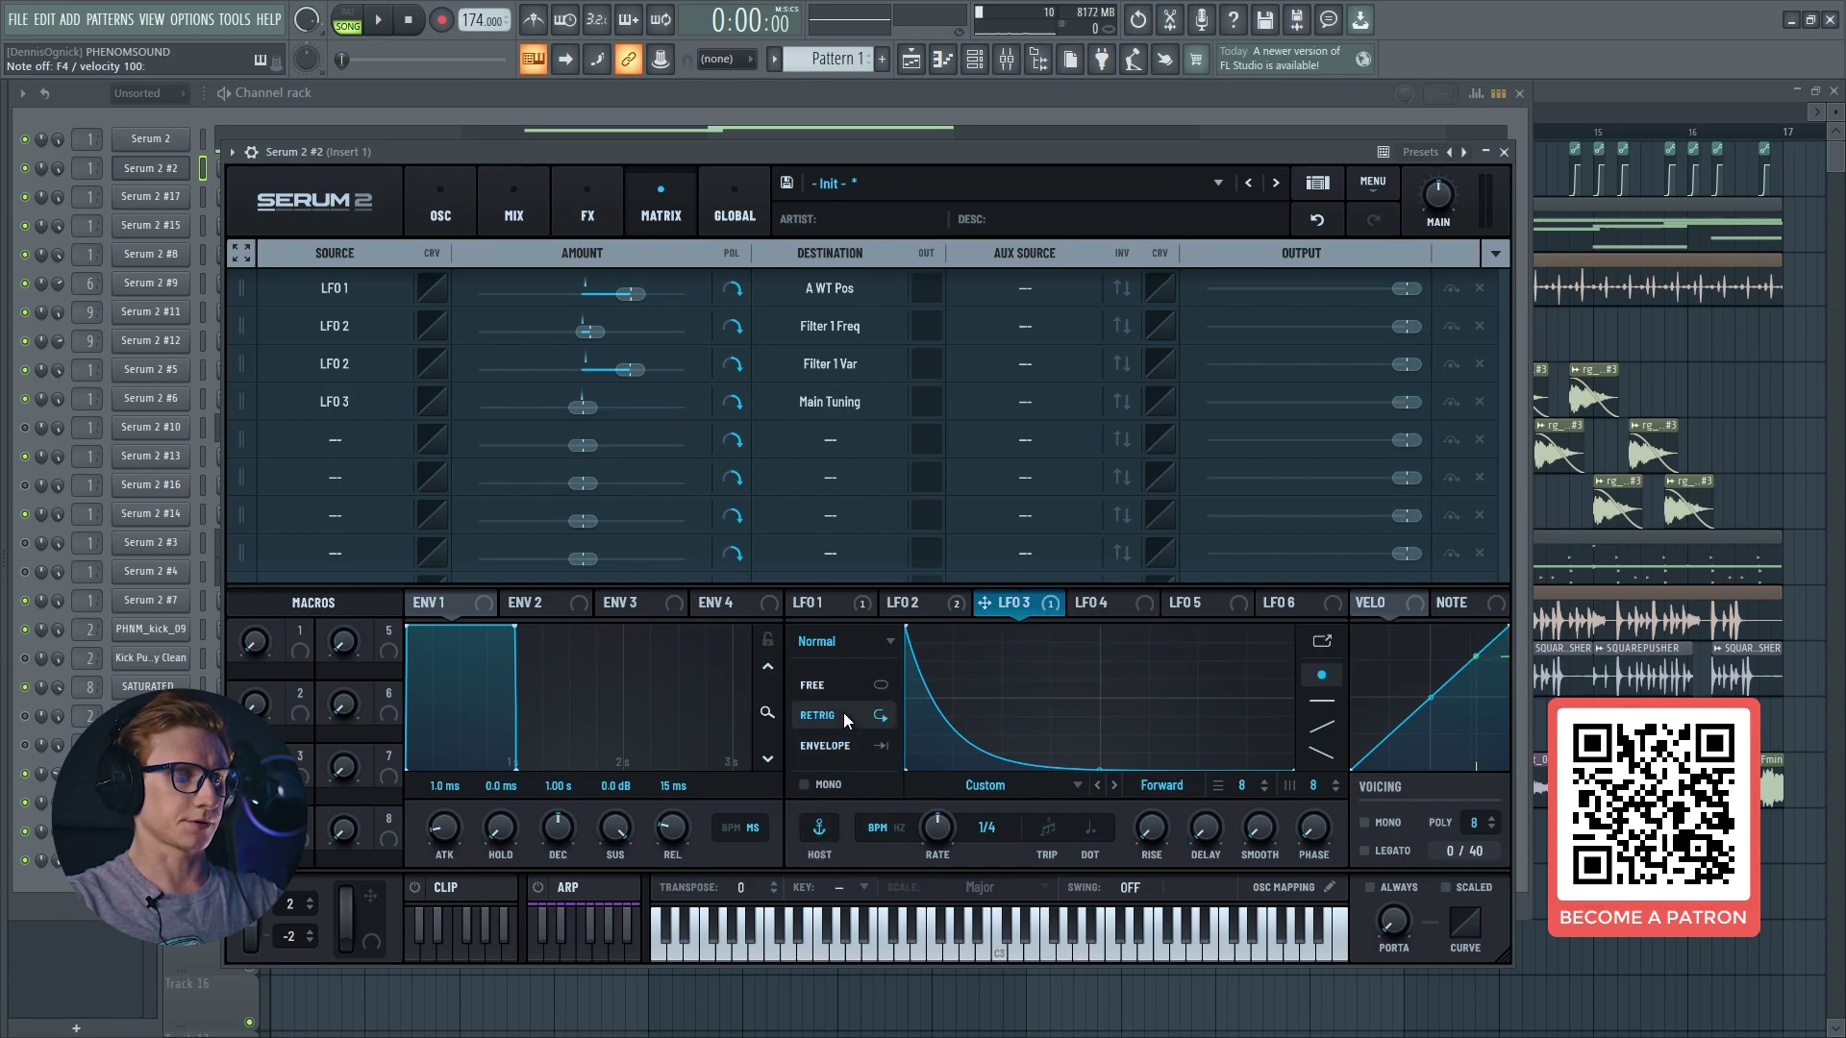
left_click(839, 684)
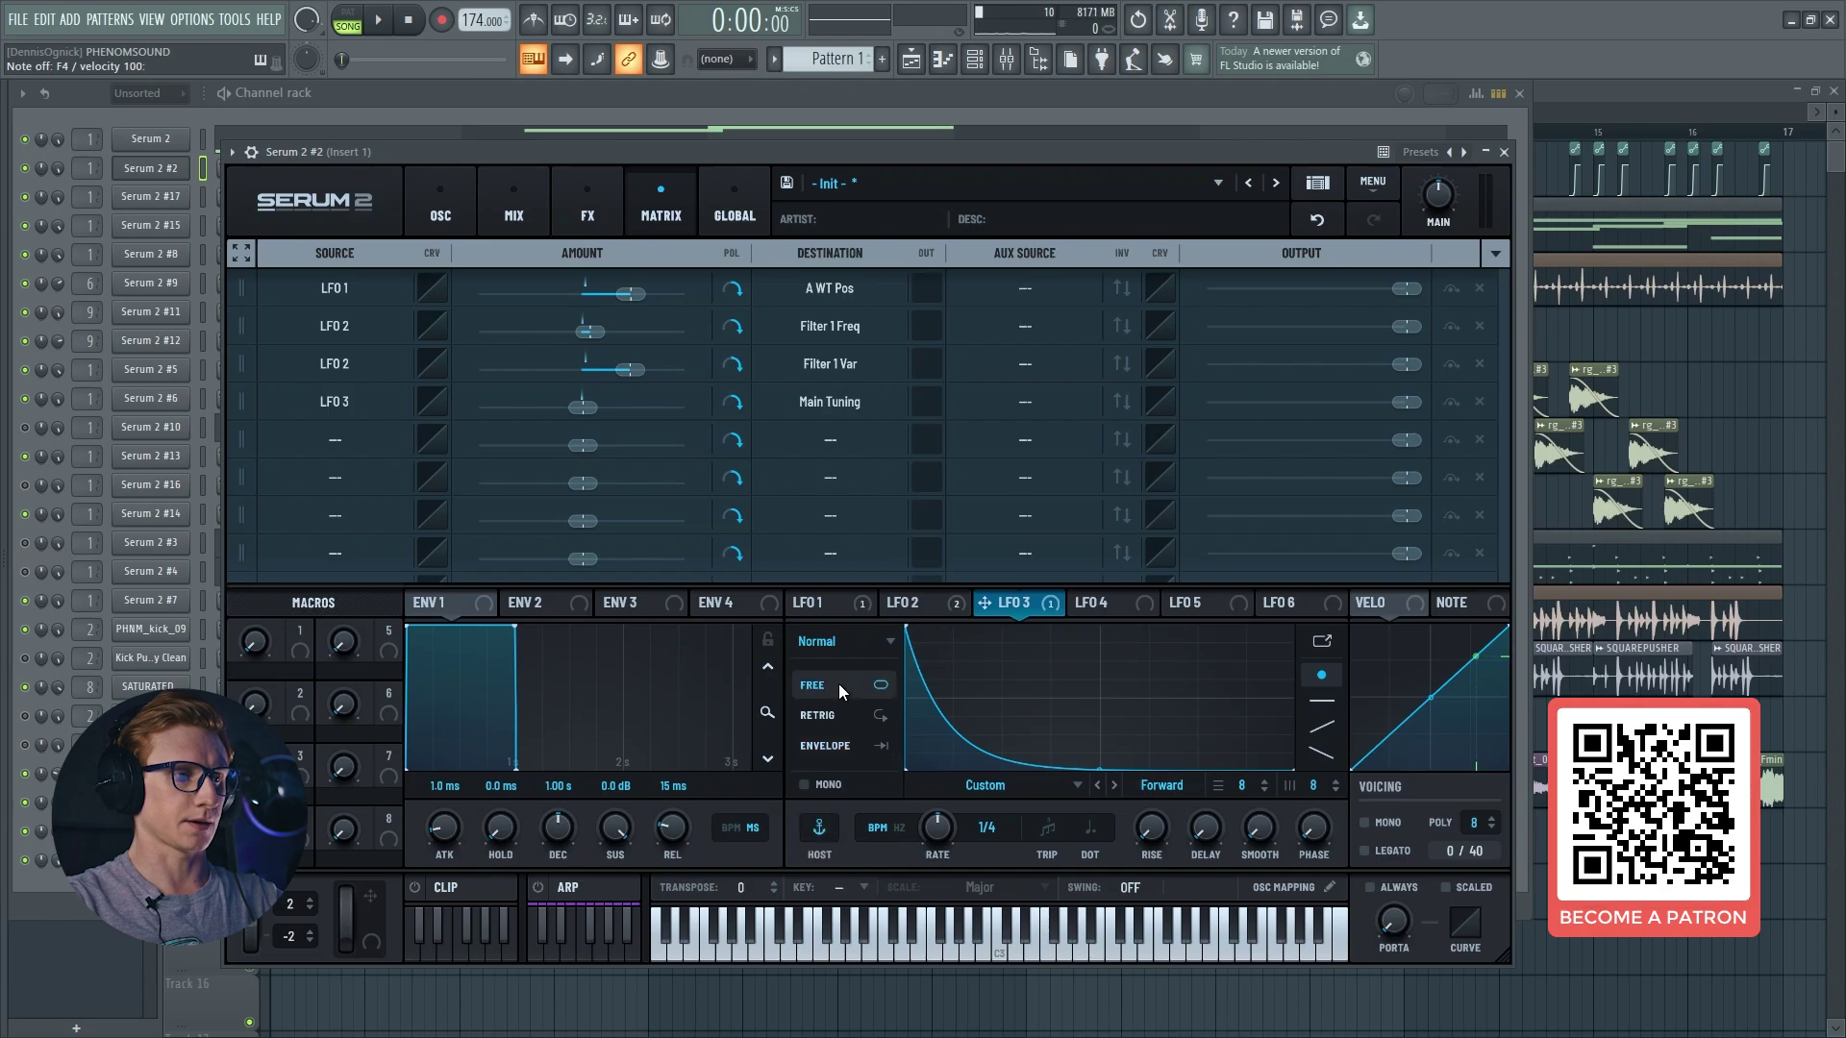
left_click(825, 745)
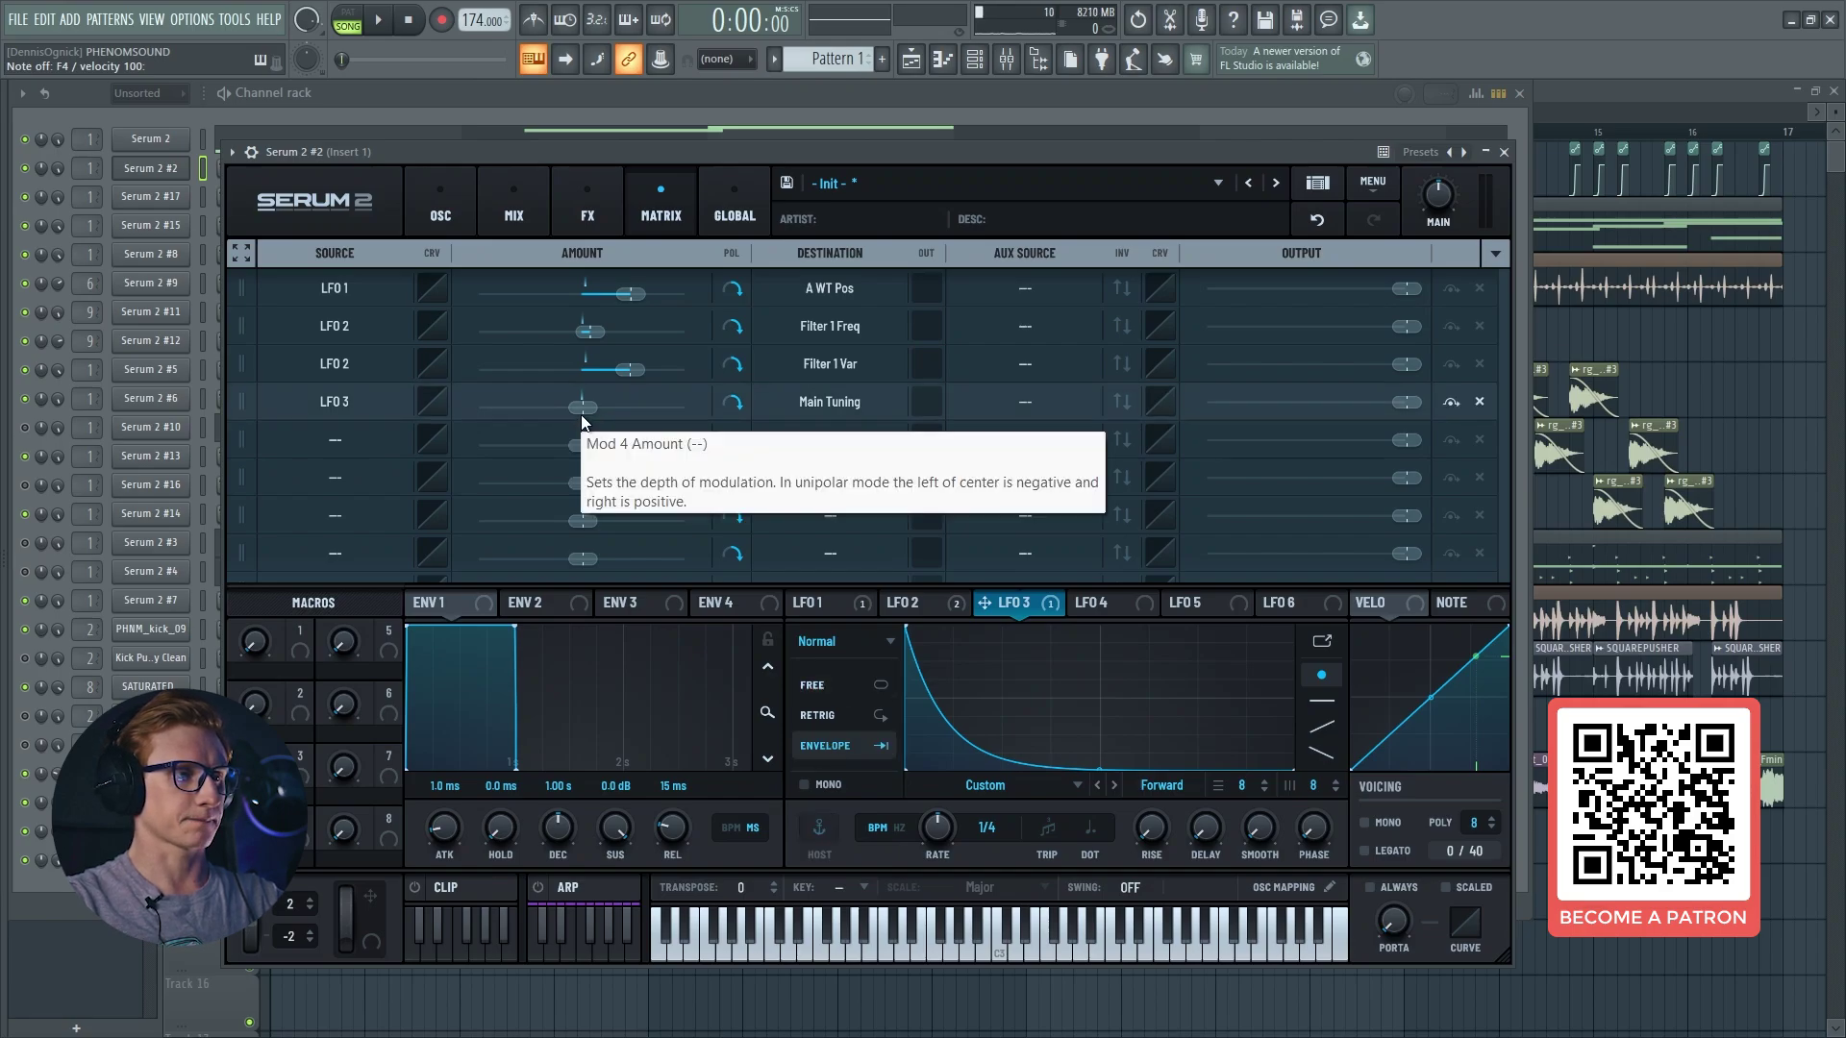
left_click_drag(992, 745, 992, 761)
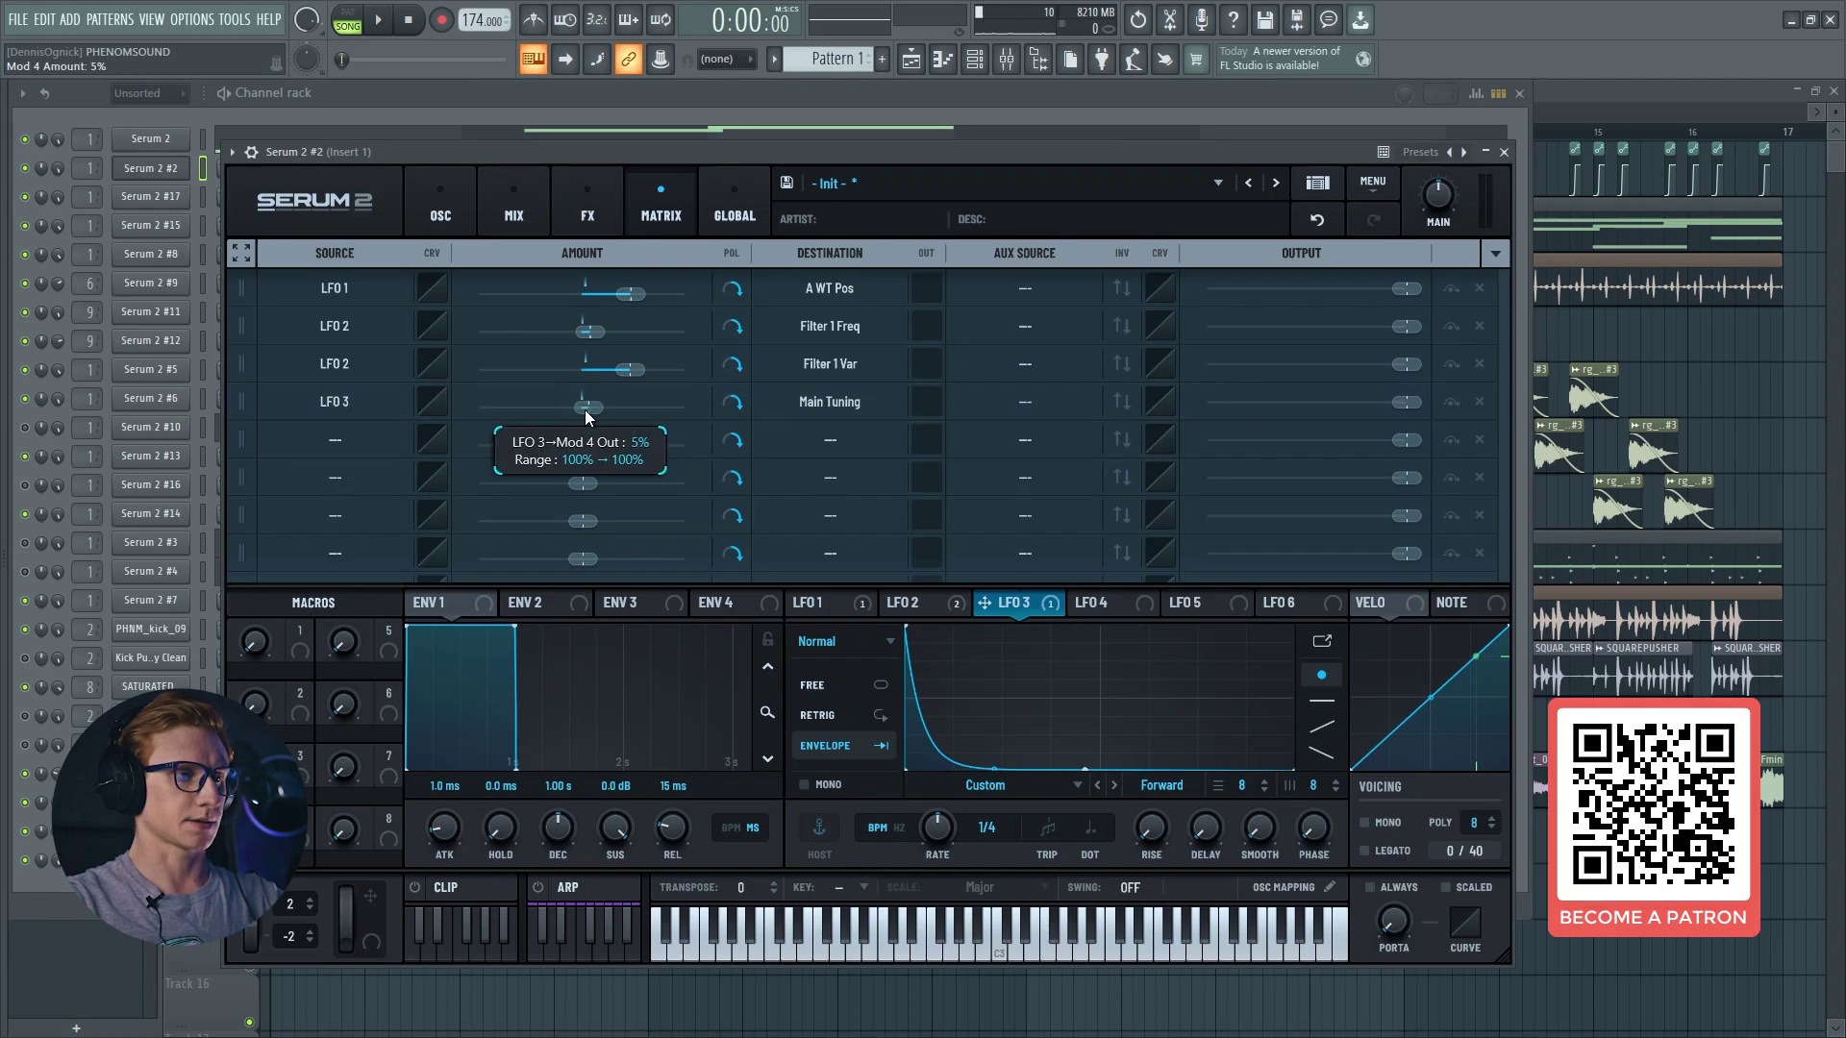
Step: Set LFO 3's modulation amount on Main Tuning to 40%, auditioning the pitch drop
left_click_drag(585, 410, 639, 425)
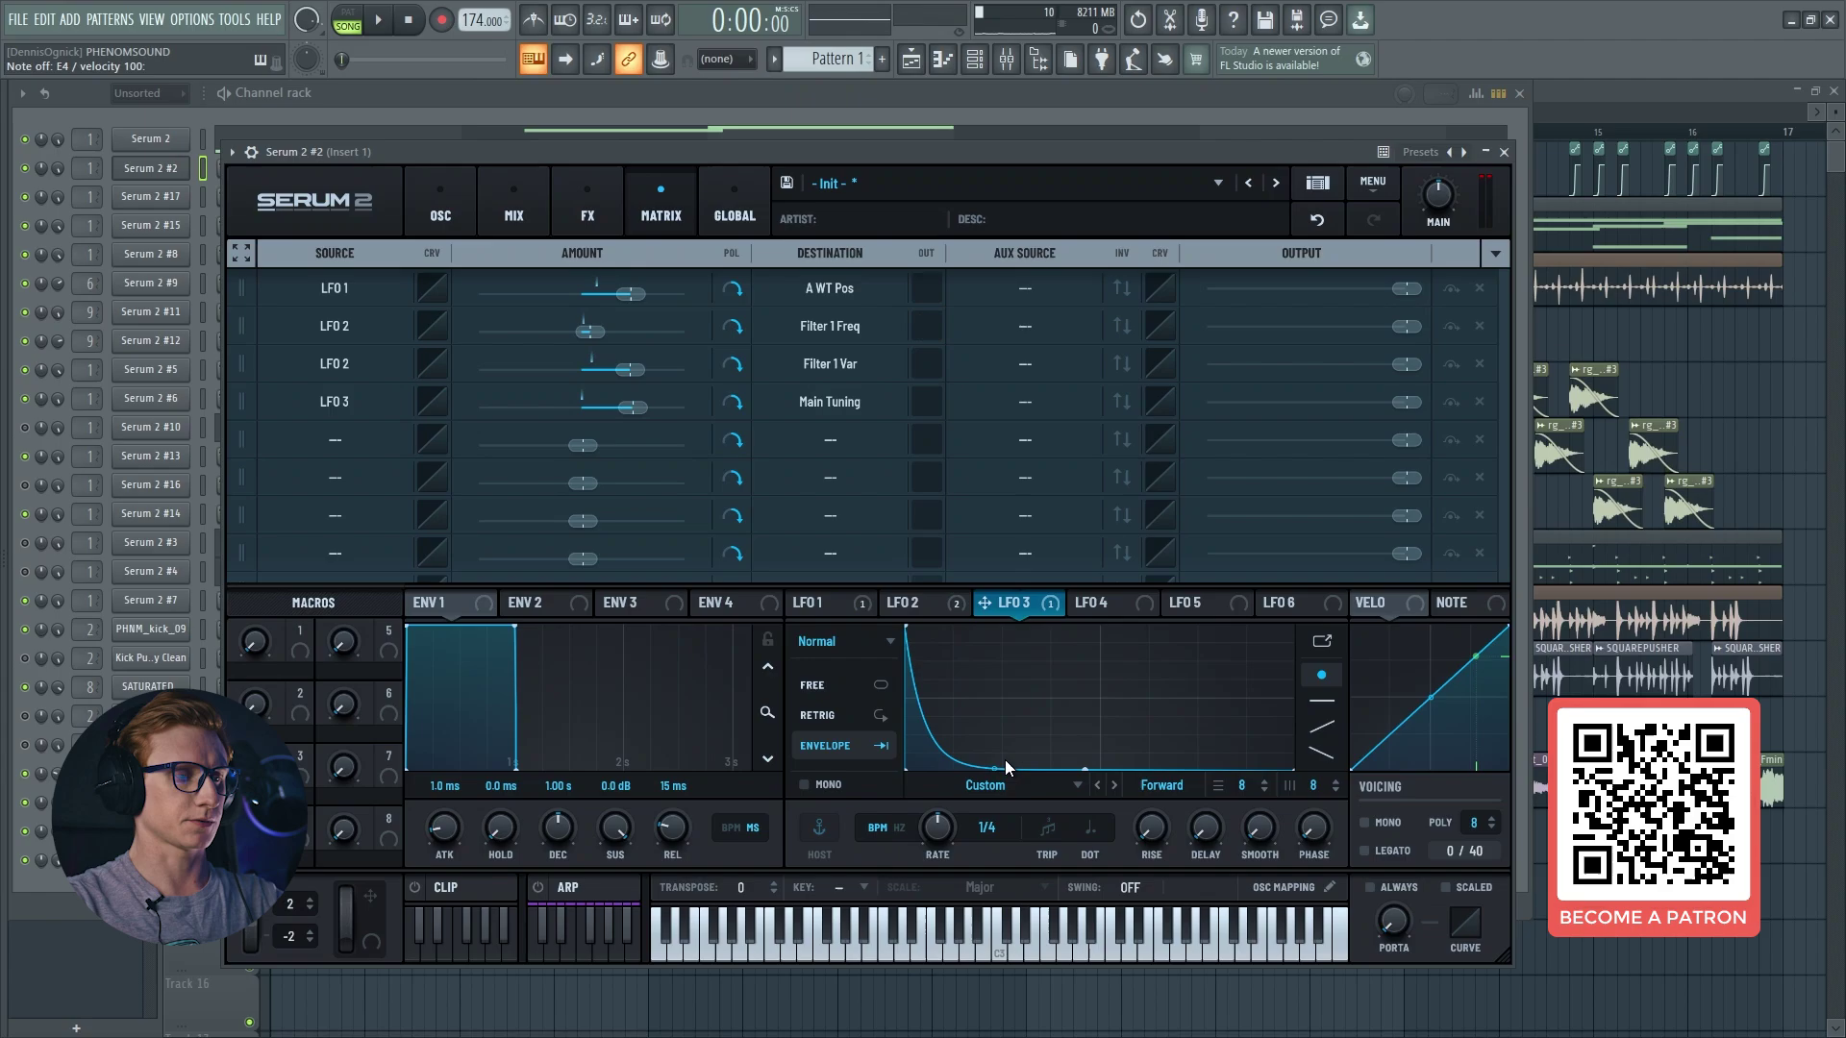
mouse_move(631, 406)
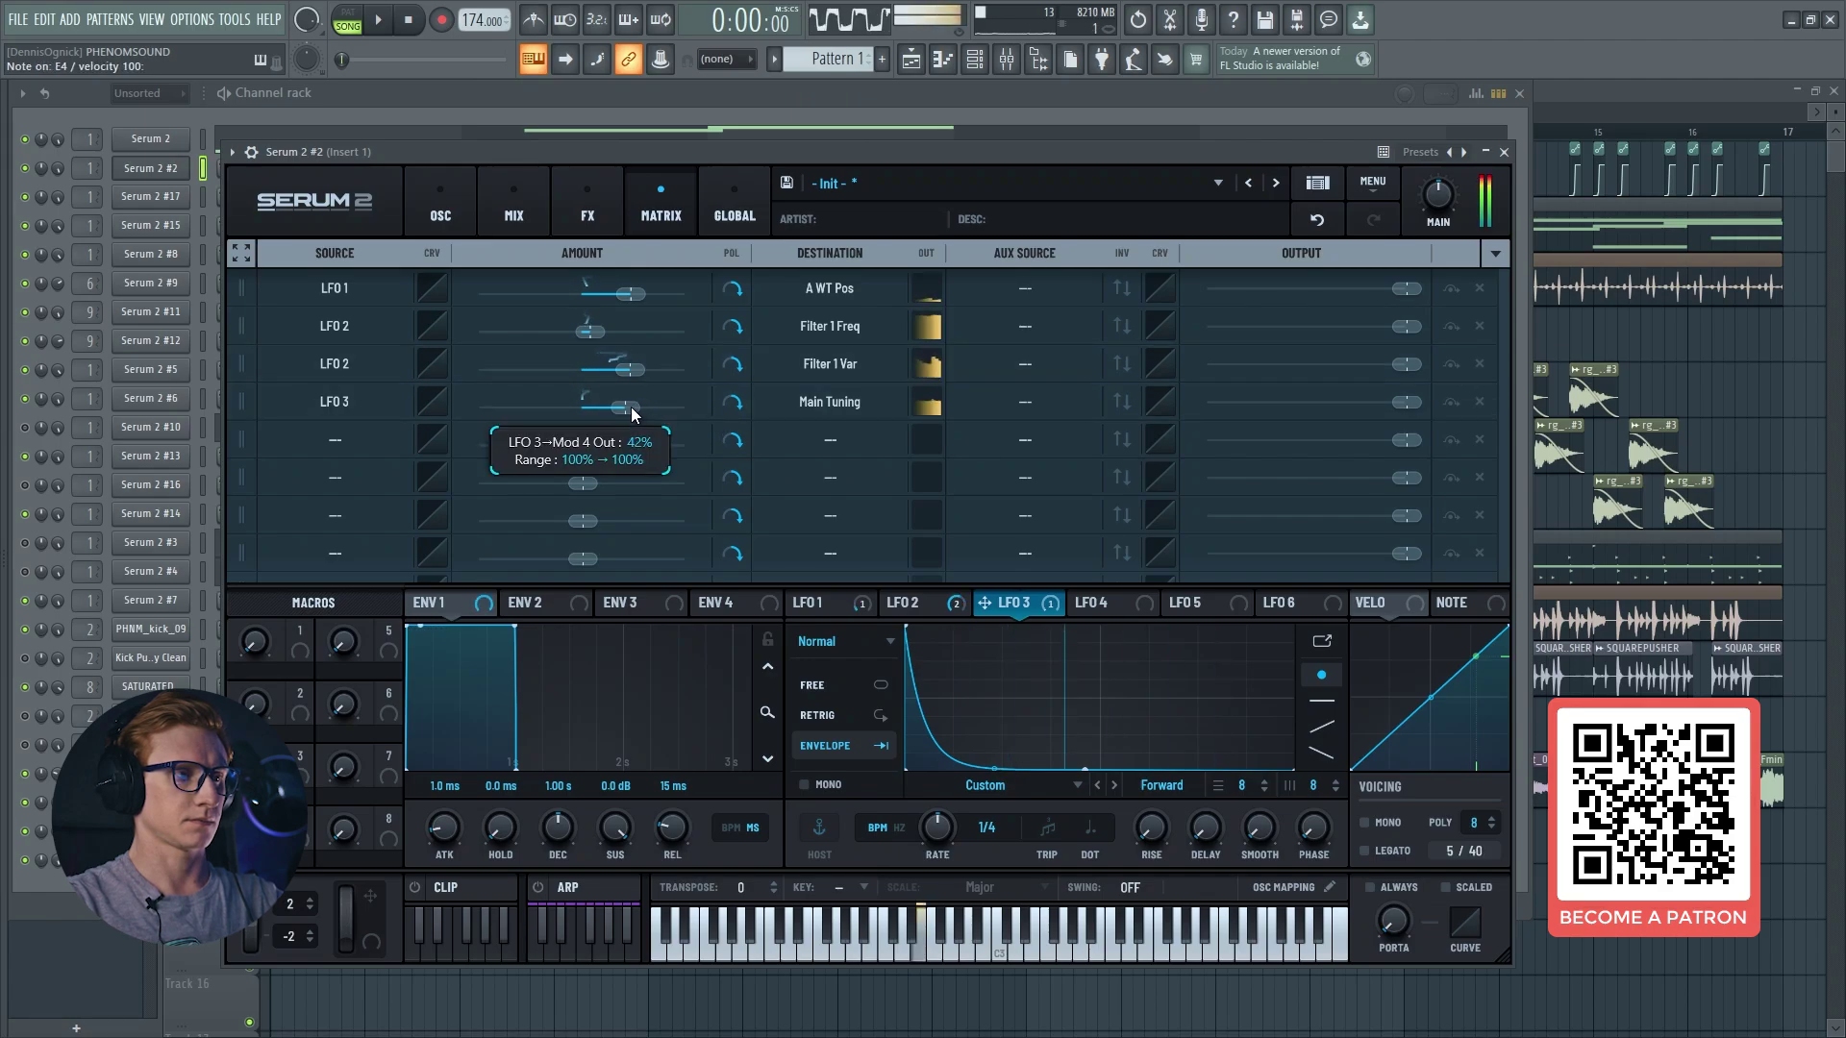
scroll(631, 407, "down", 2)
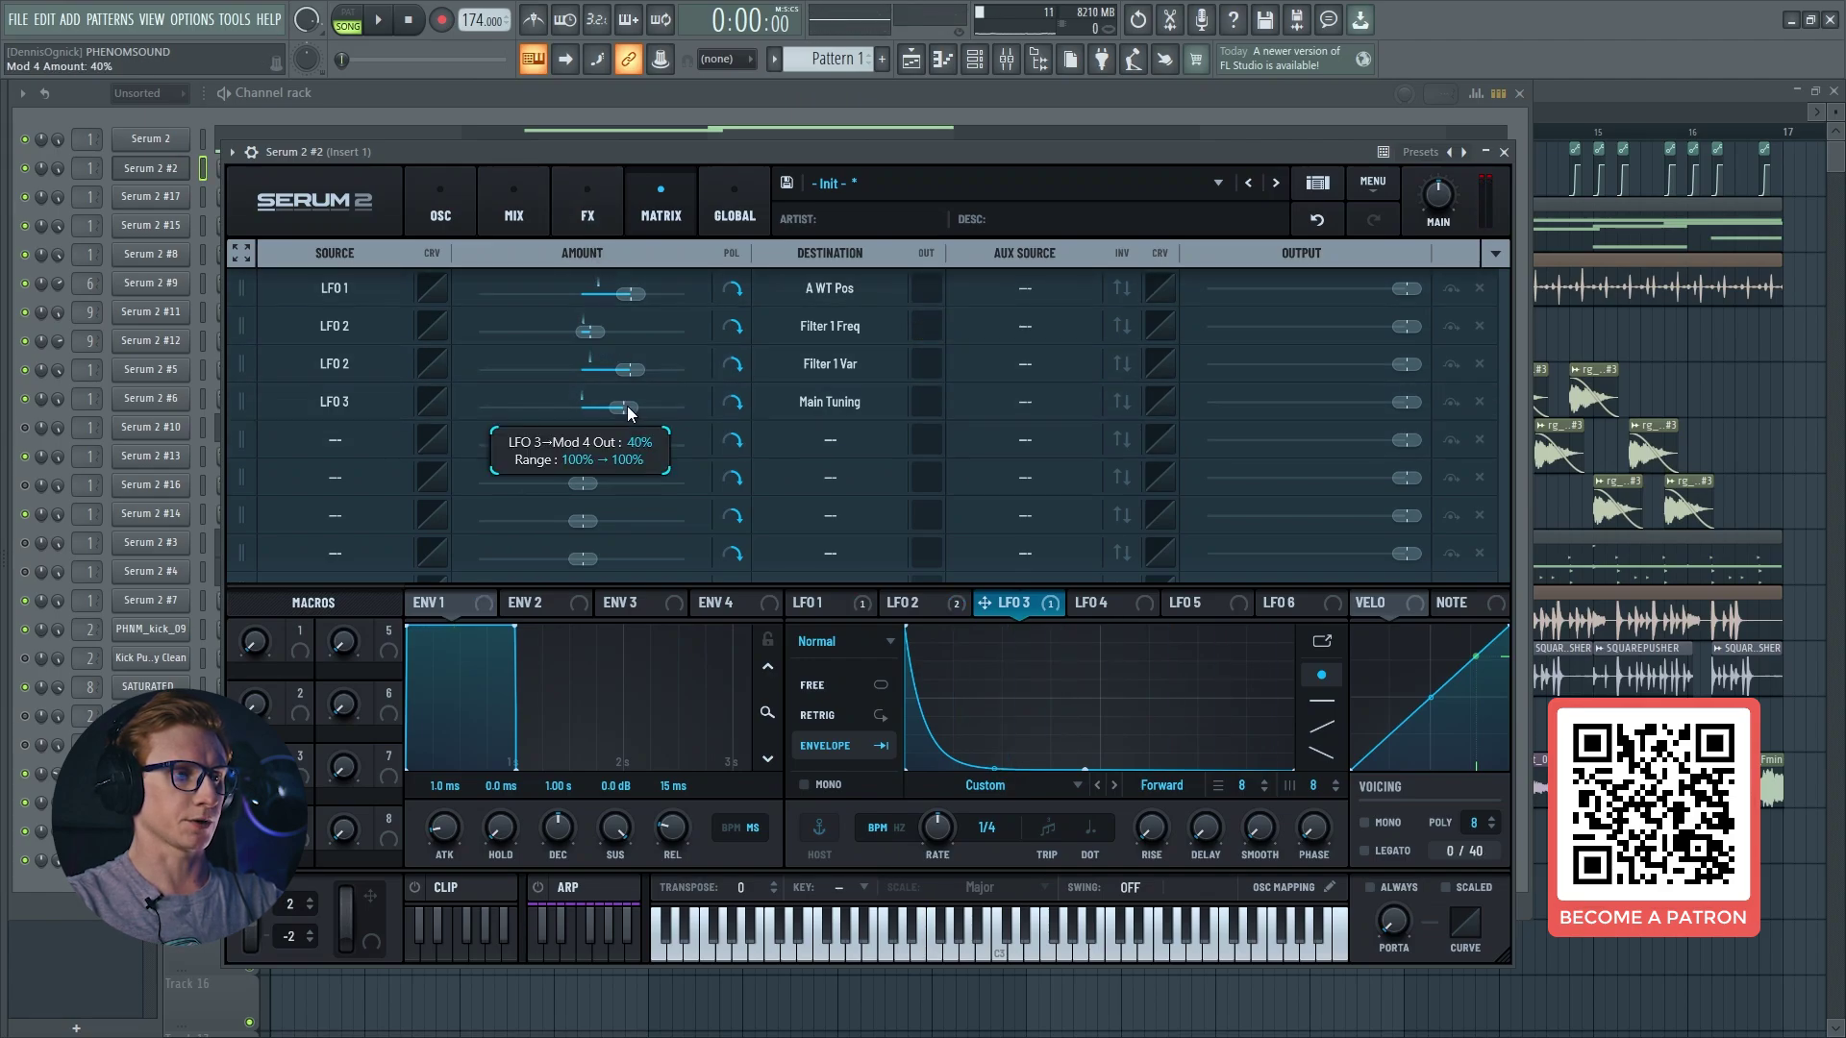
Step: Add a Distortion effect, set its type to SoftClip and raise its drive
left_click(602, 221)
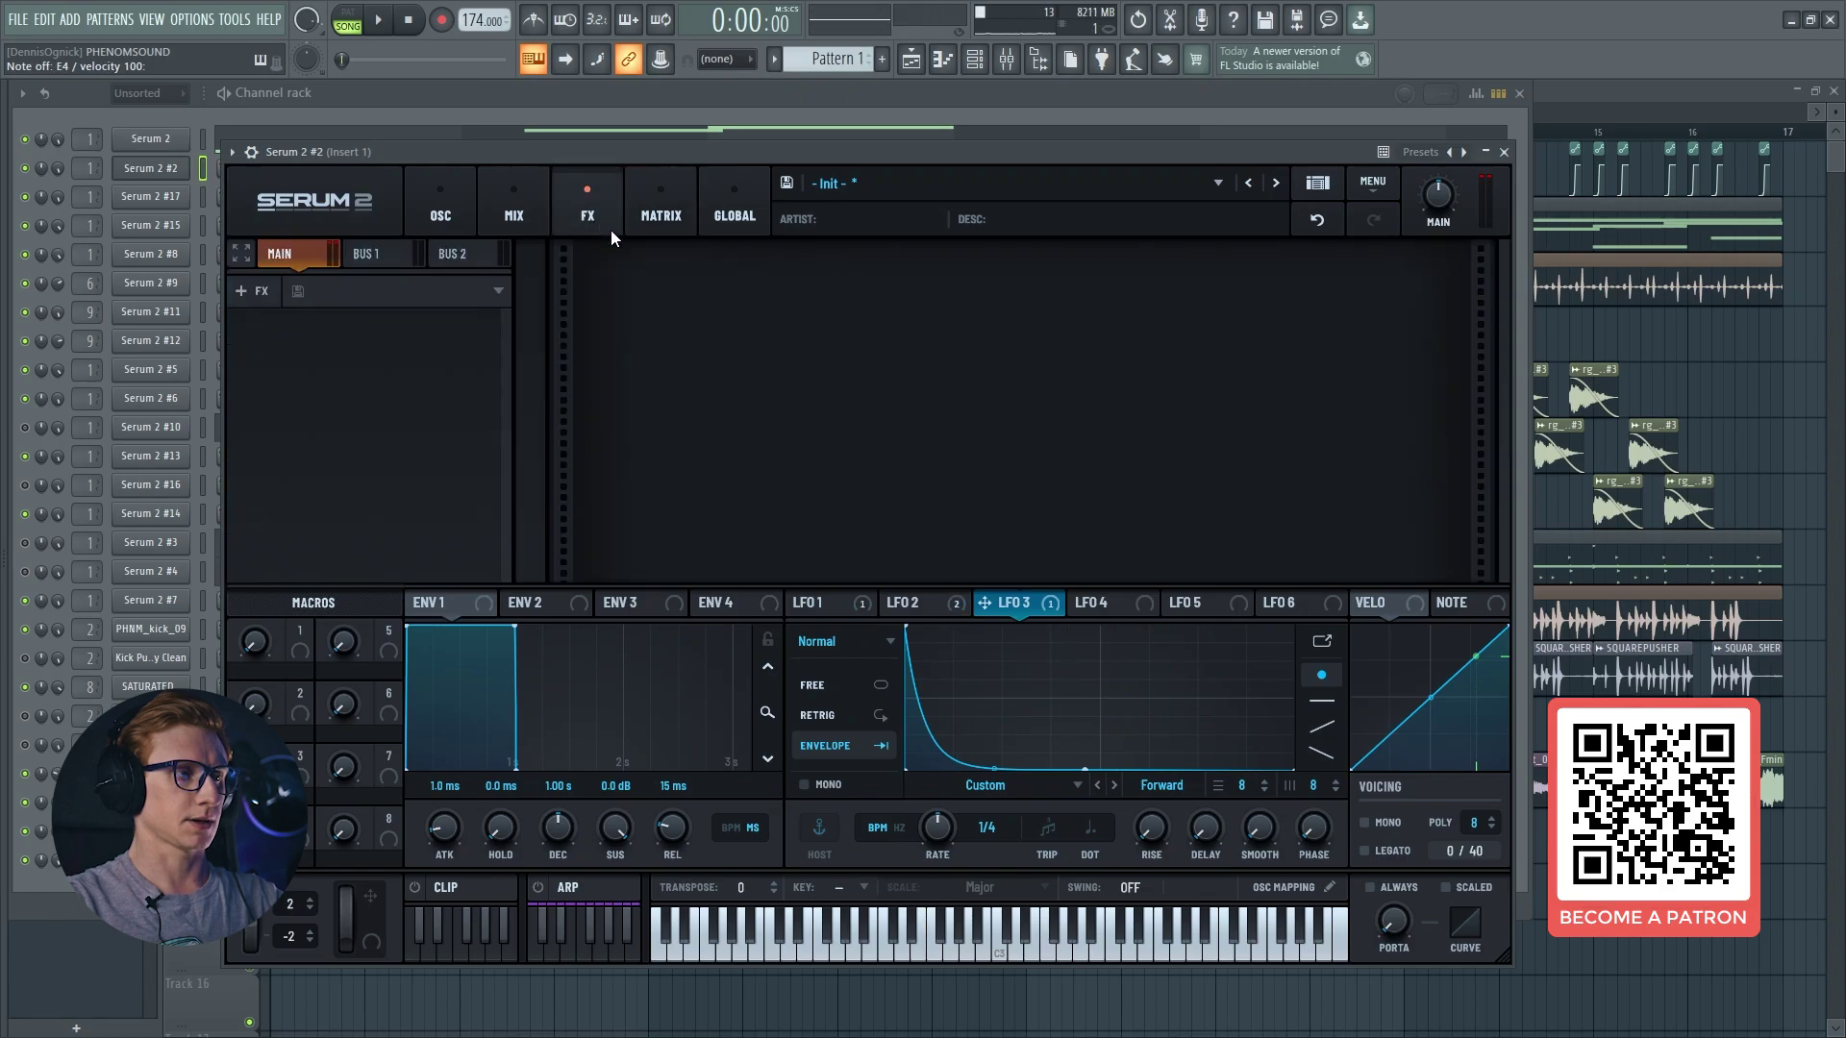
left_click(256, 291)
left_click(302, 446)
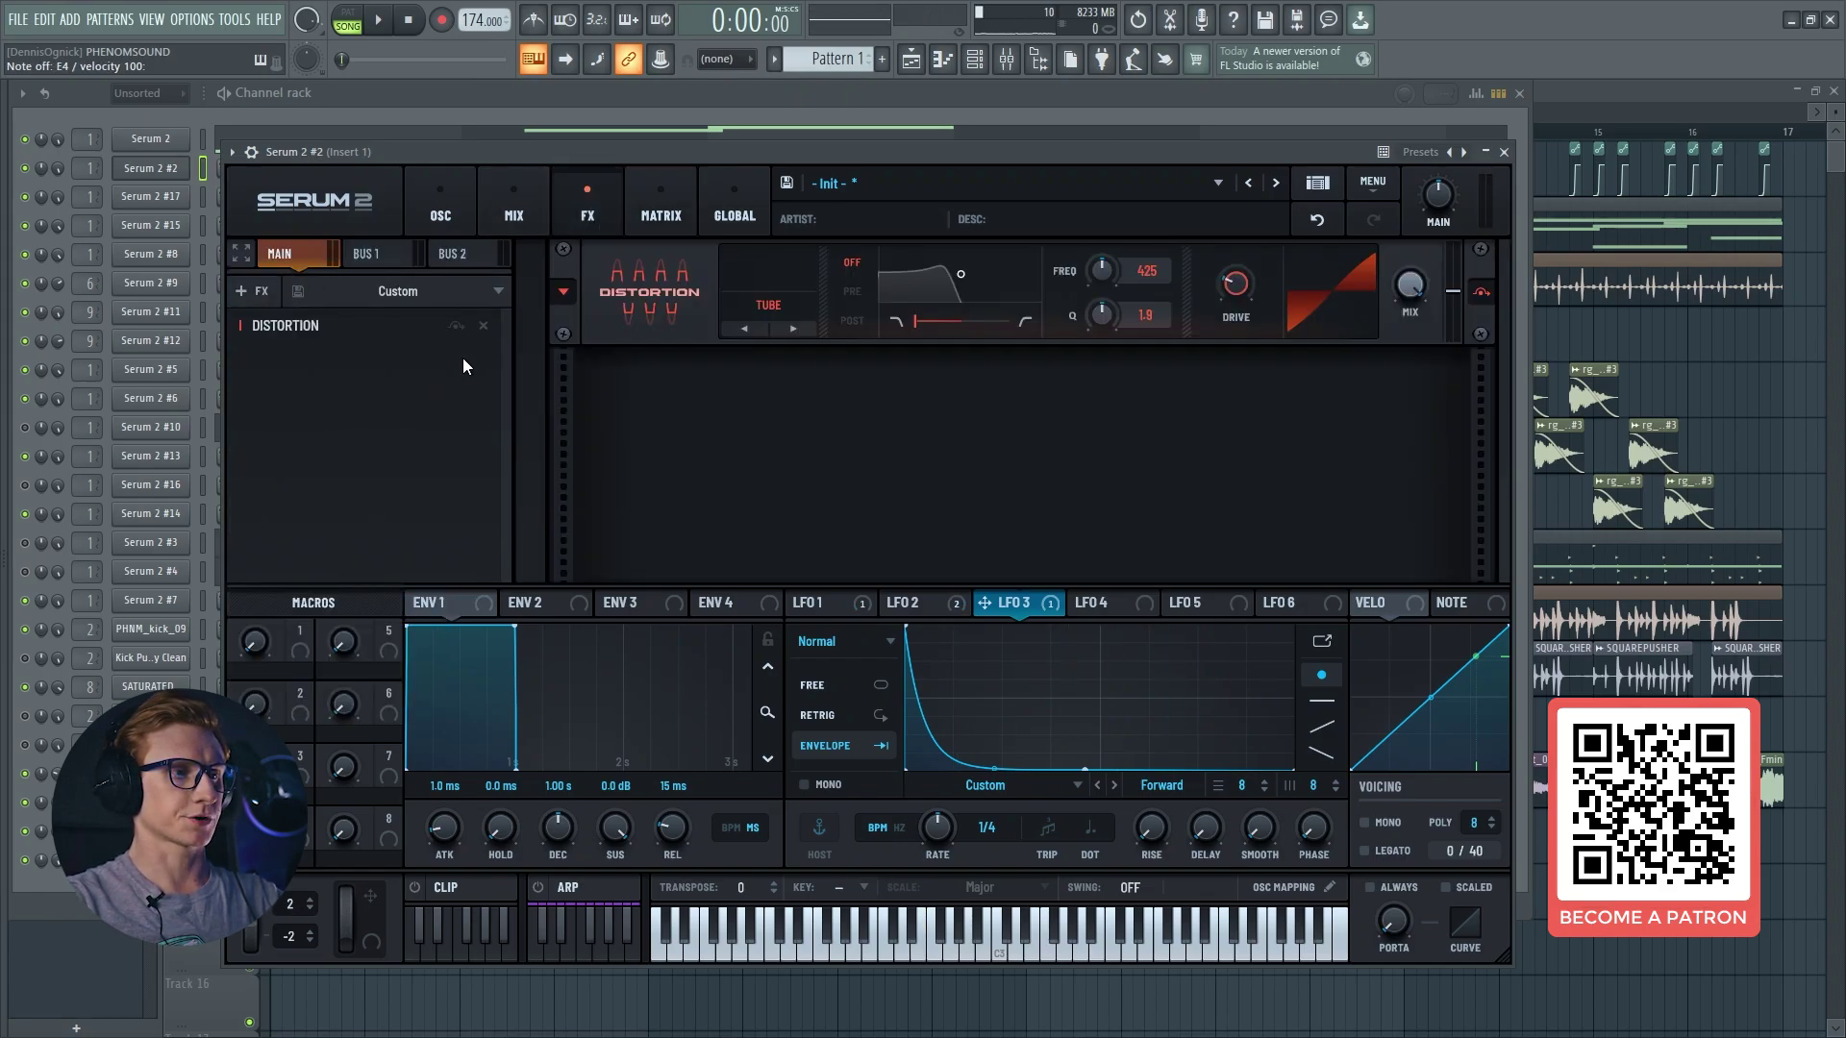
left_click(796, 330)
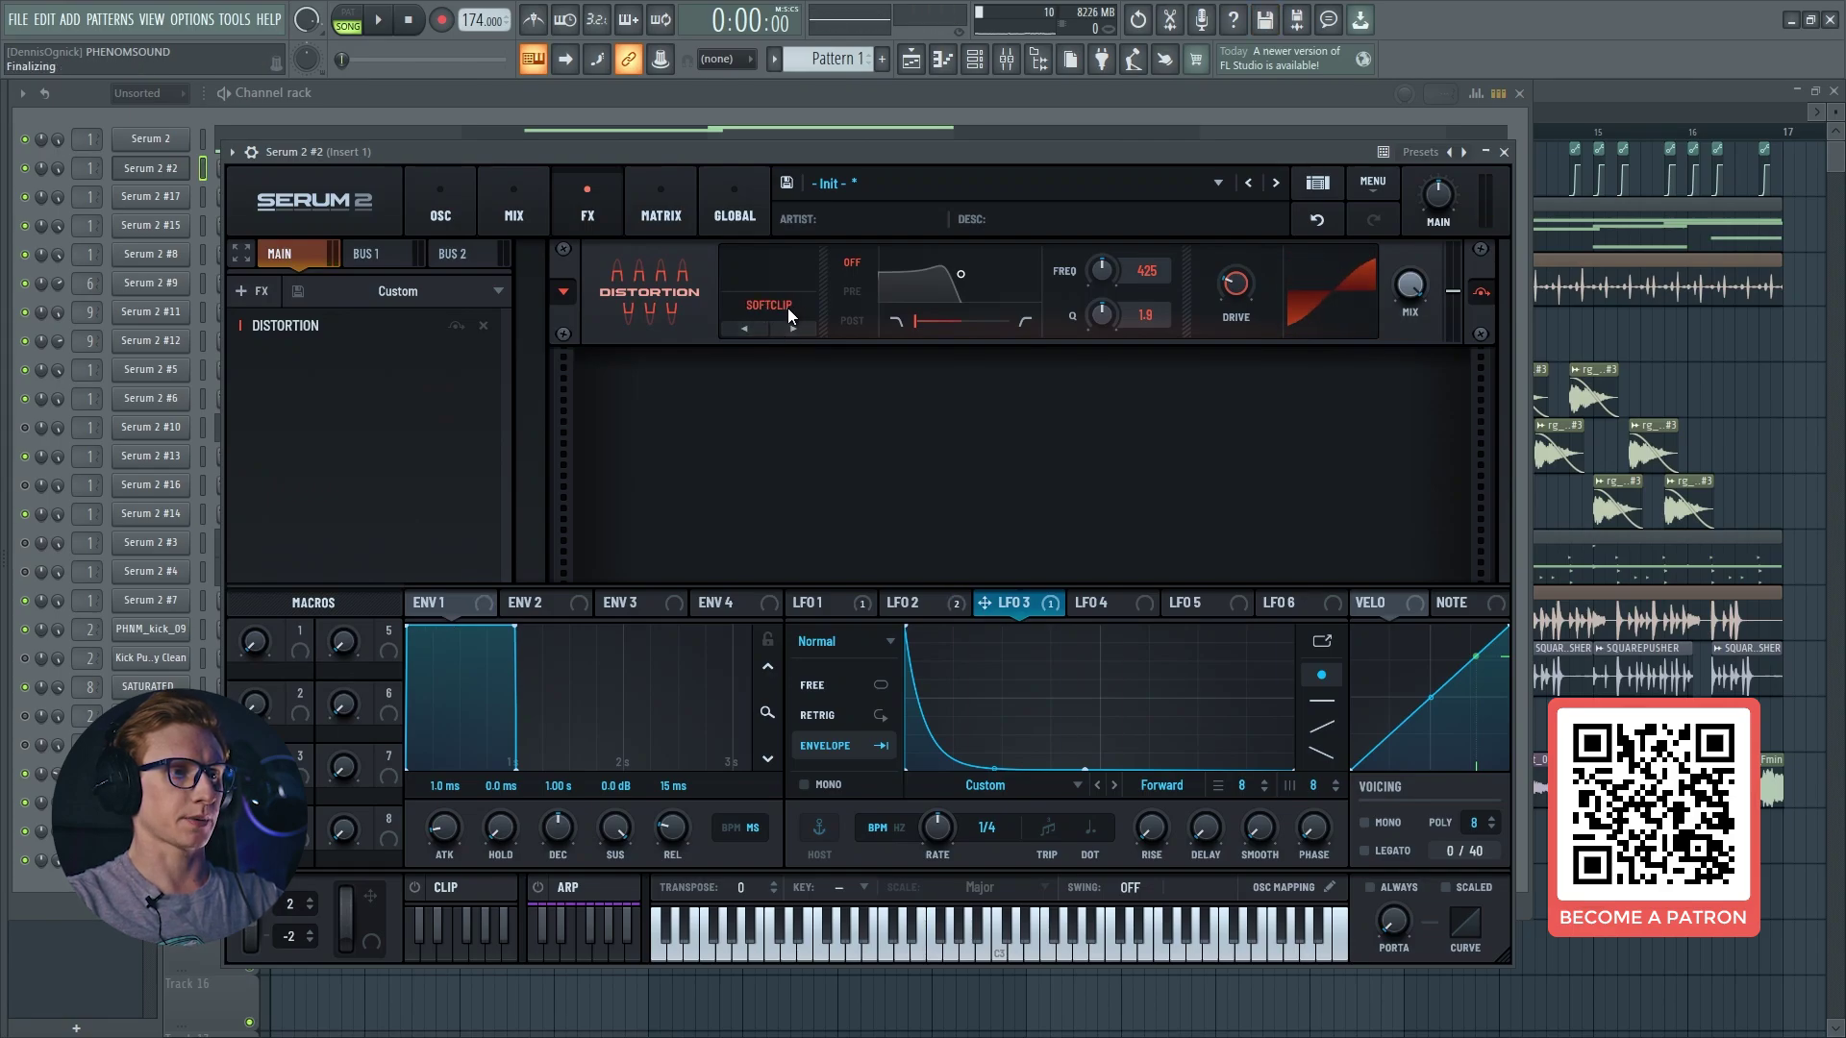
left_click_drag(1248, 286, 1292, 182)
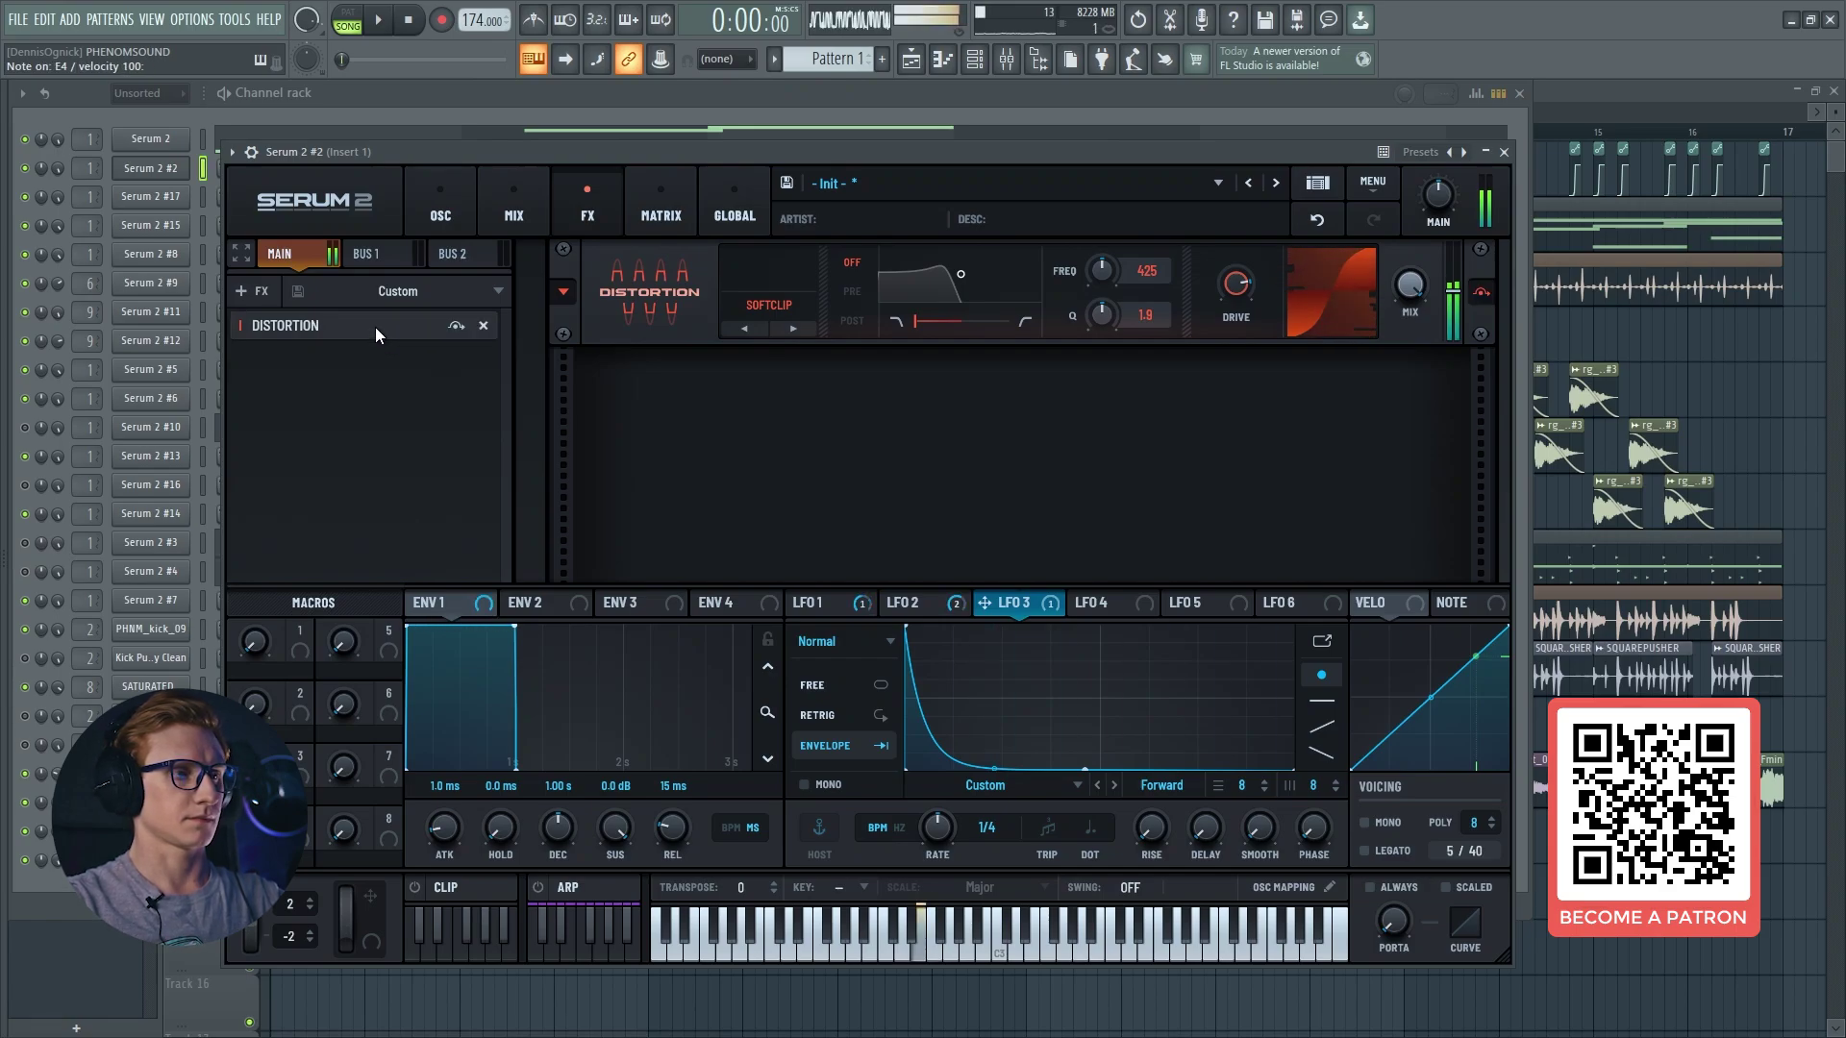
Step: Add a multiband Compressor with 12.7 dB gain and band levels of 4.0 high, 5.0 mid and 10.0 low
left_click(261, 290)
left_click(307, 372)
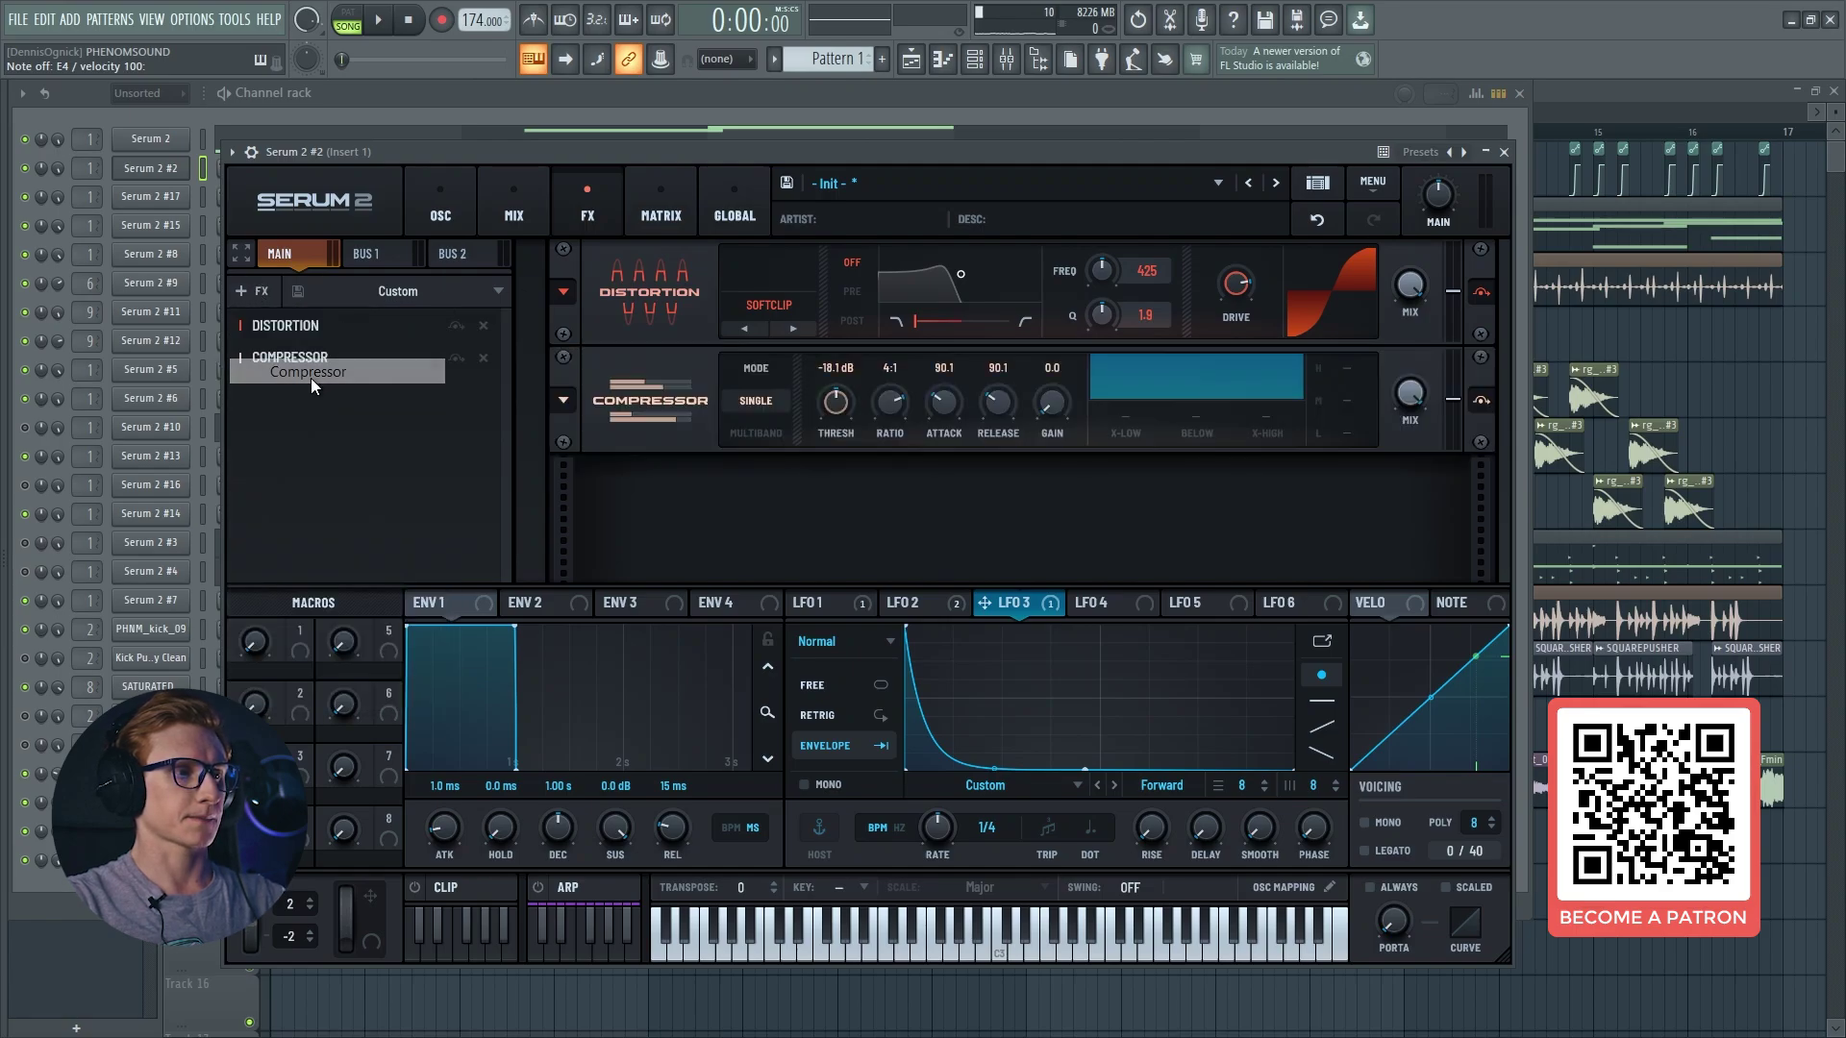
left_click(755, 434)
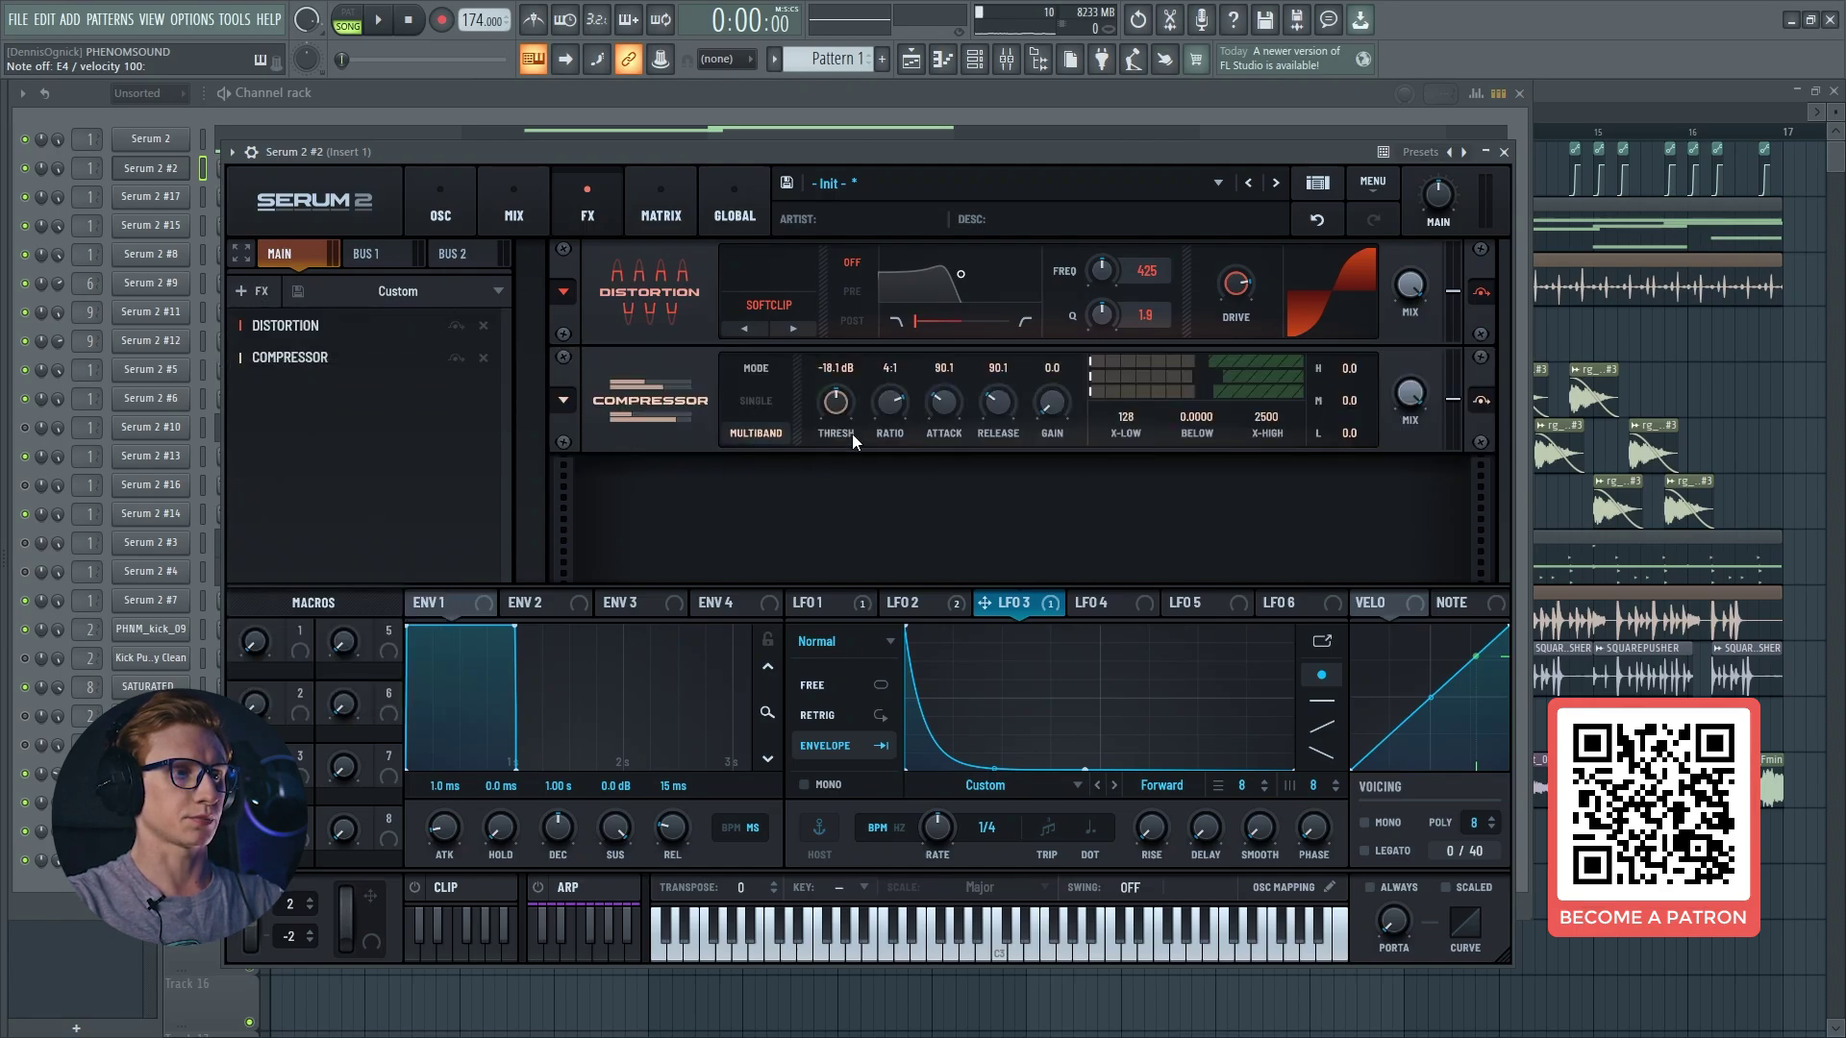
left_click_drag(1052, 430, 1069, 344)
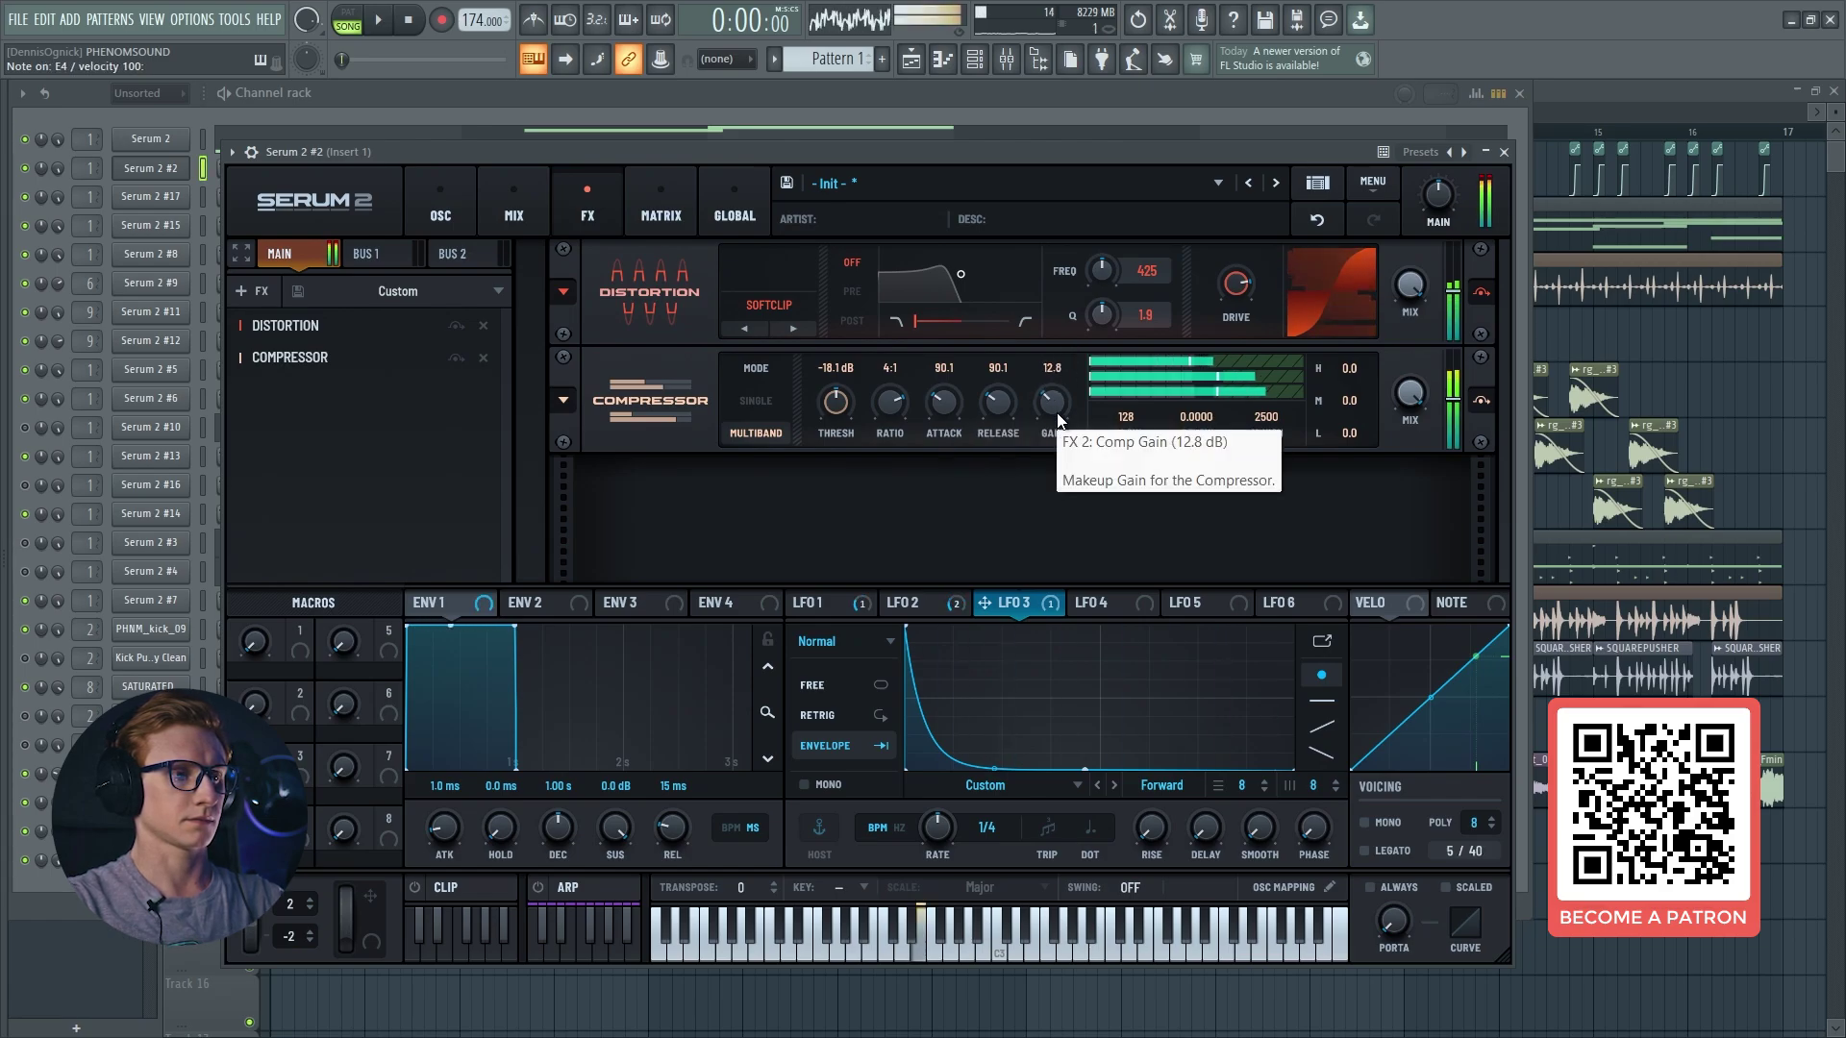
left_click_drag(1350, 377, 1317, 437)
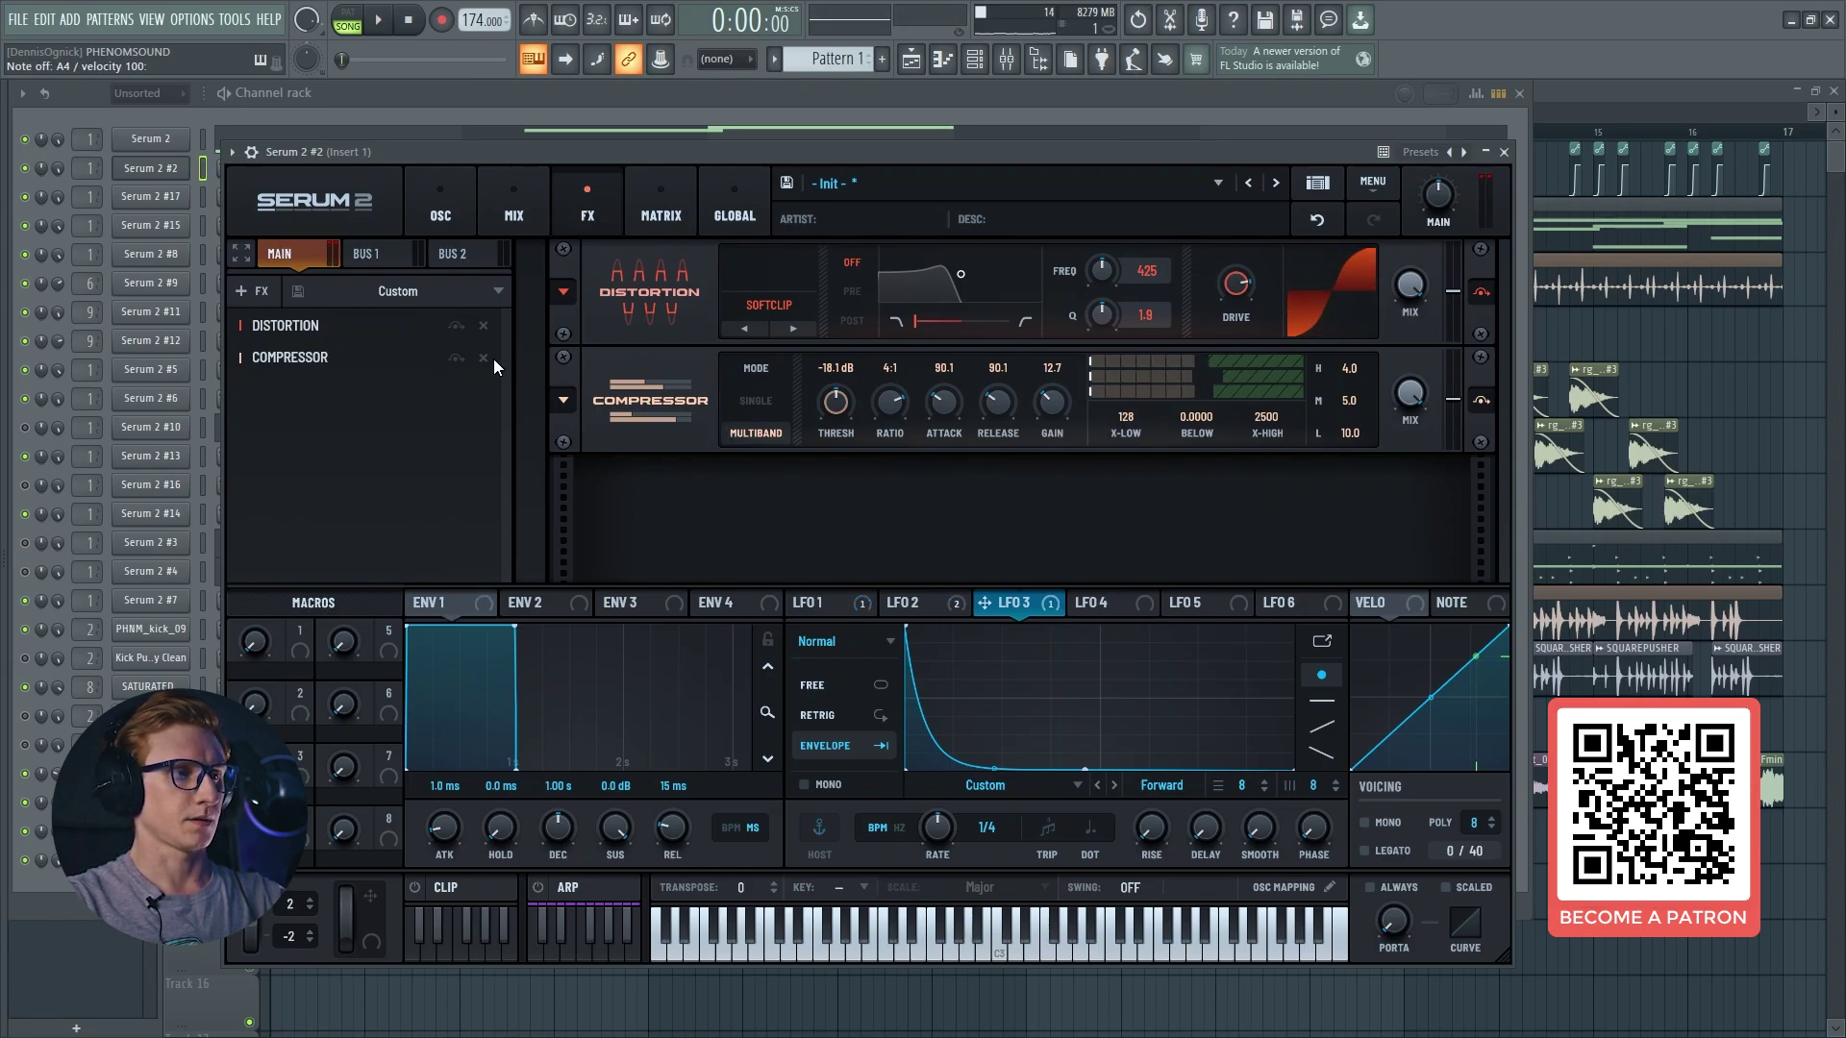
Step: Add a Filter effect after the Compressor in the main effects chain
left_click(258, 291)
left_click(308, 498)
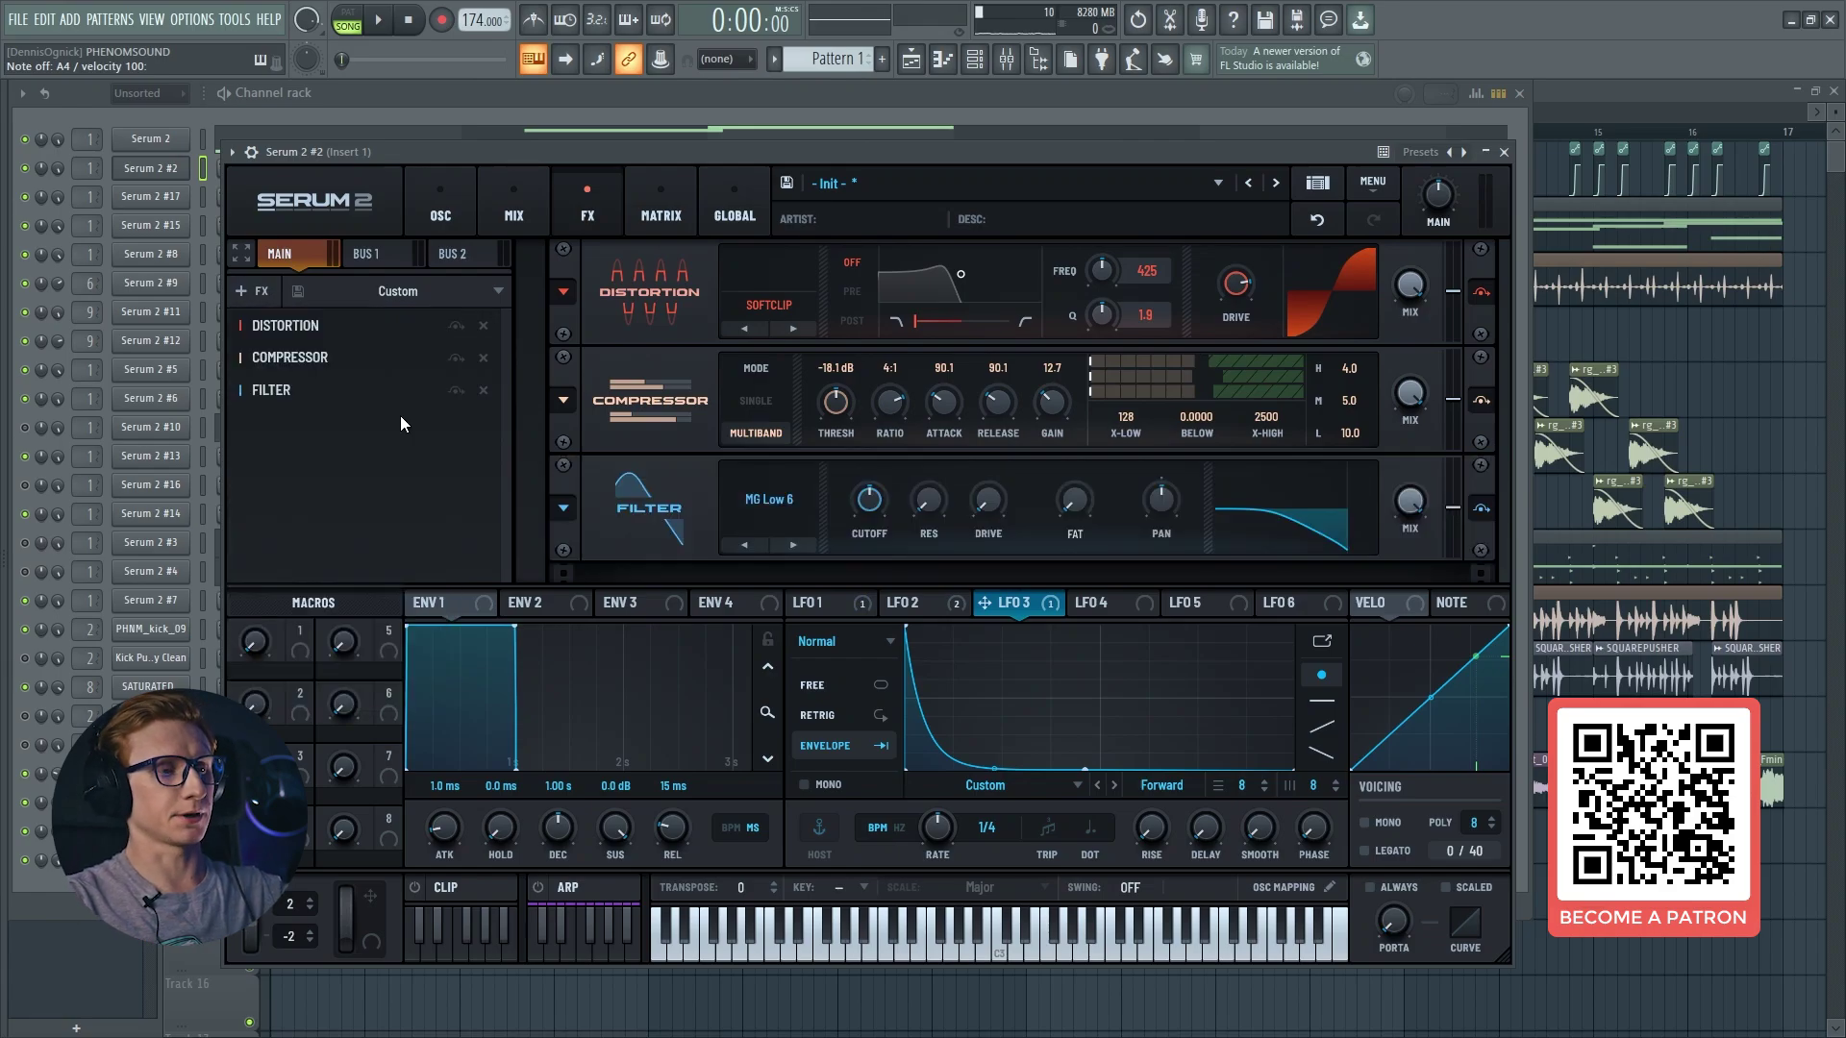
left_click(269, 299)
left_click(333, 489)
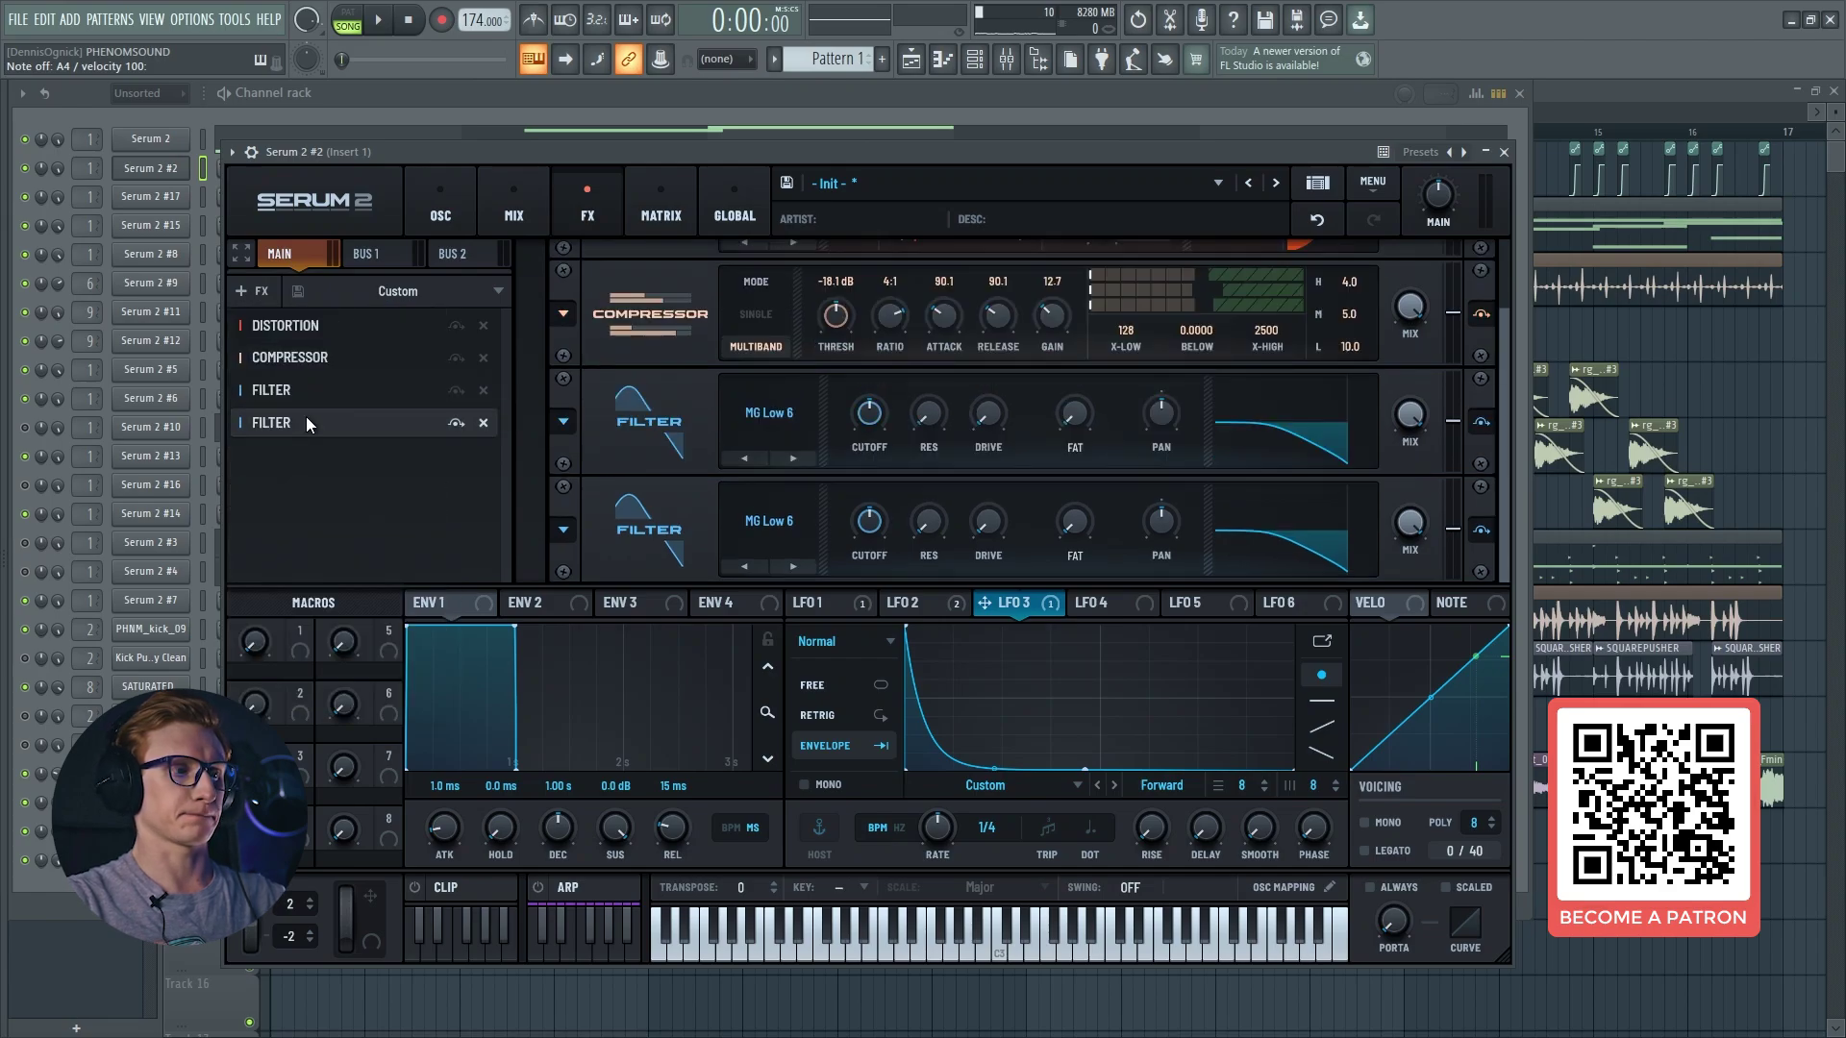
left_click(255, 290)
left_click(481, 471)
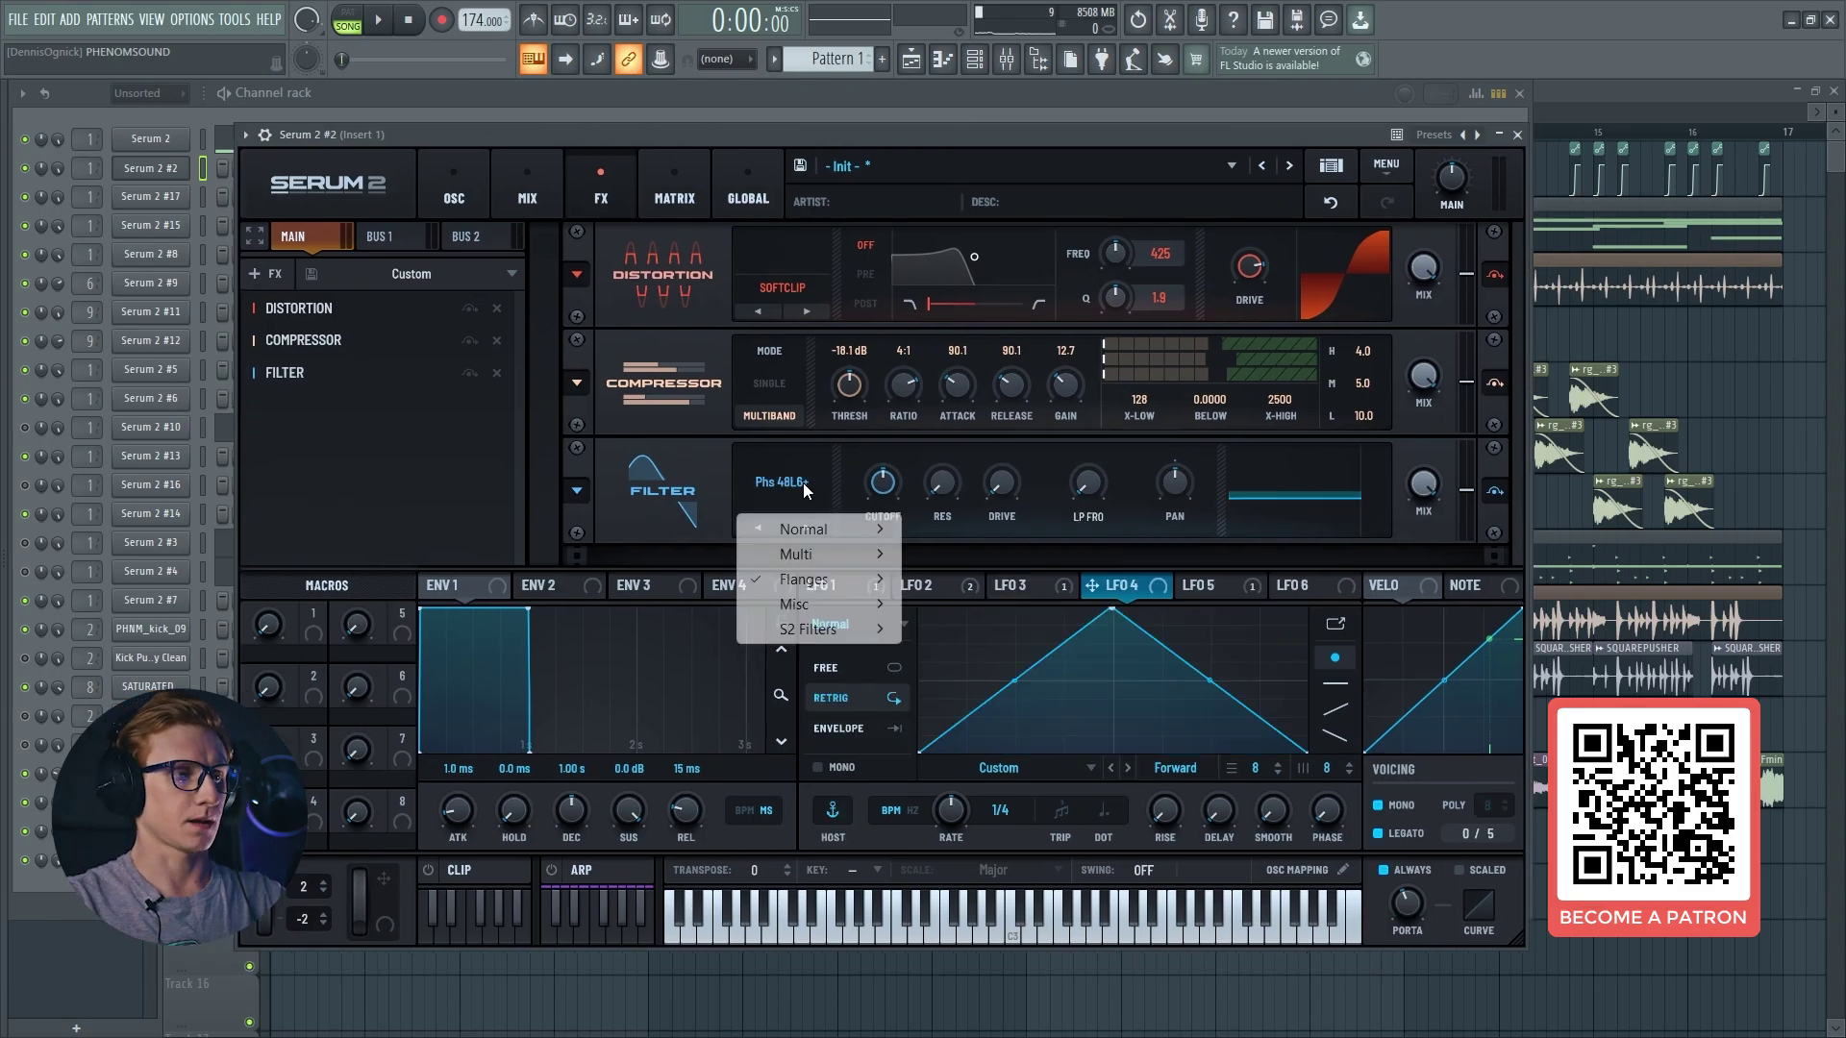
Step: Set the Filter effect's type to the flanger-family Phs 48L6+ and its cutoff to 159 Hz
mouse_move(817, 579)
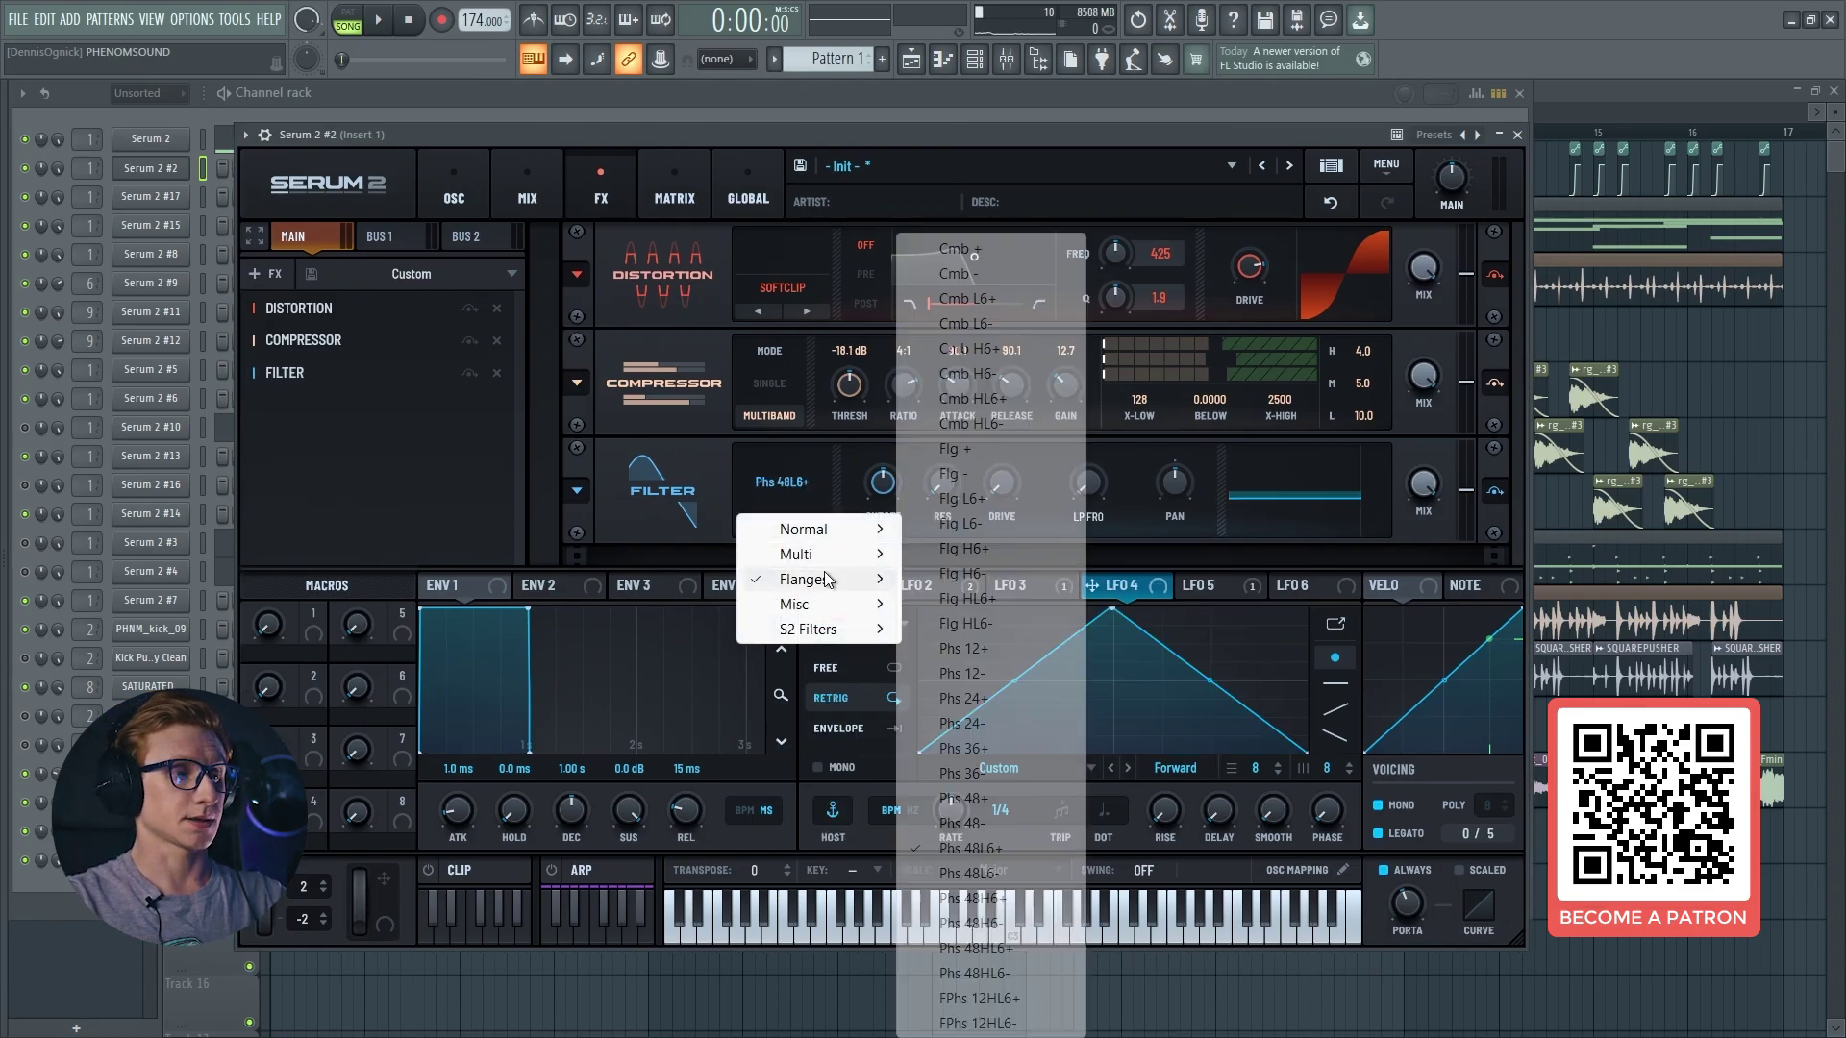
left_click(971, 849)
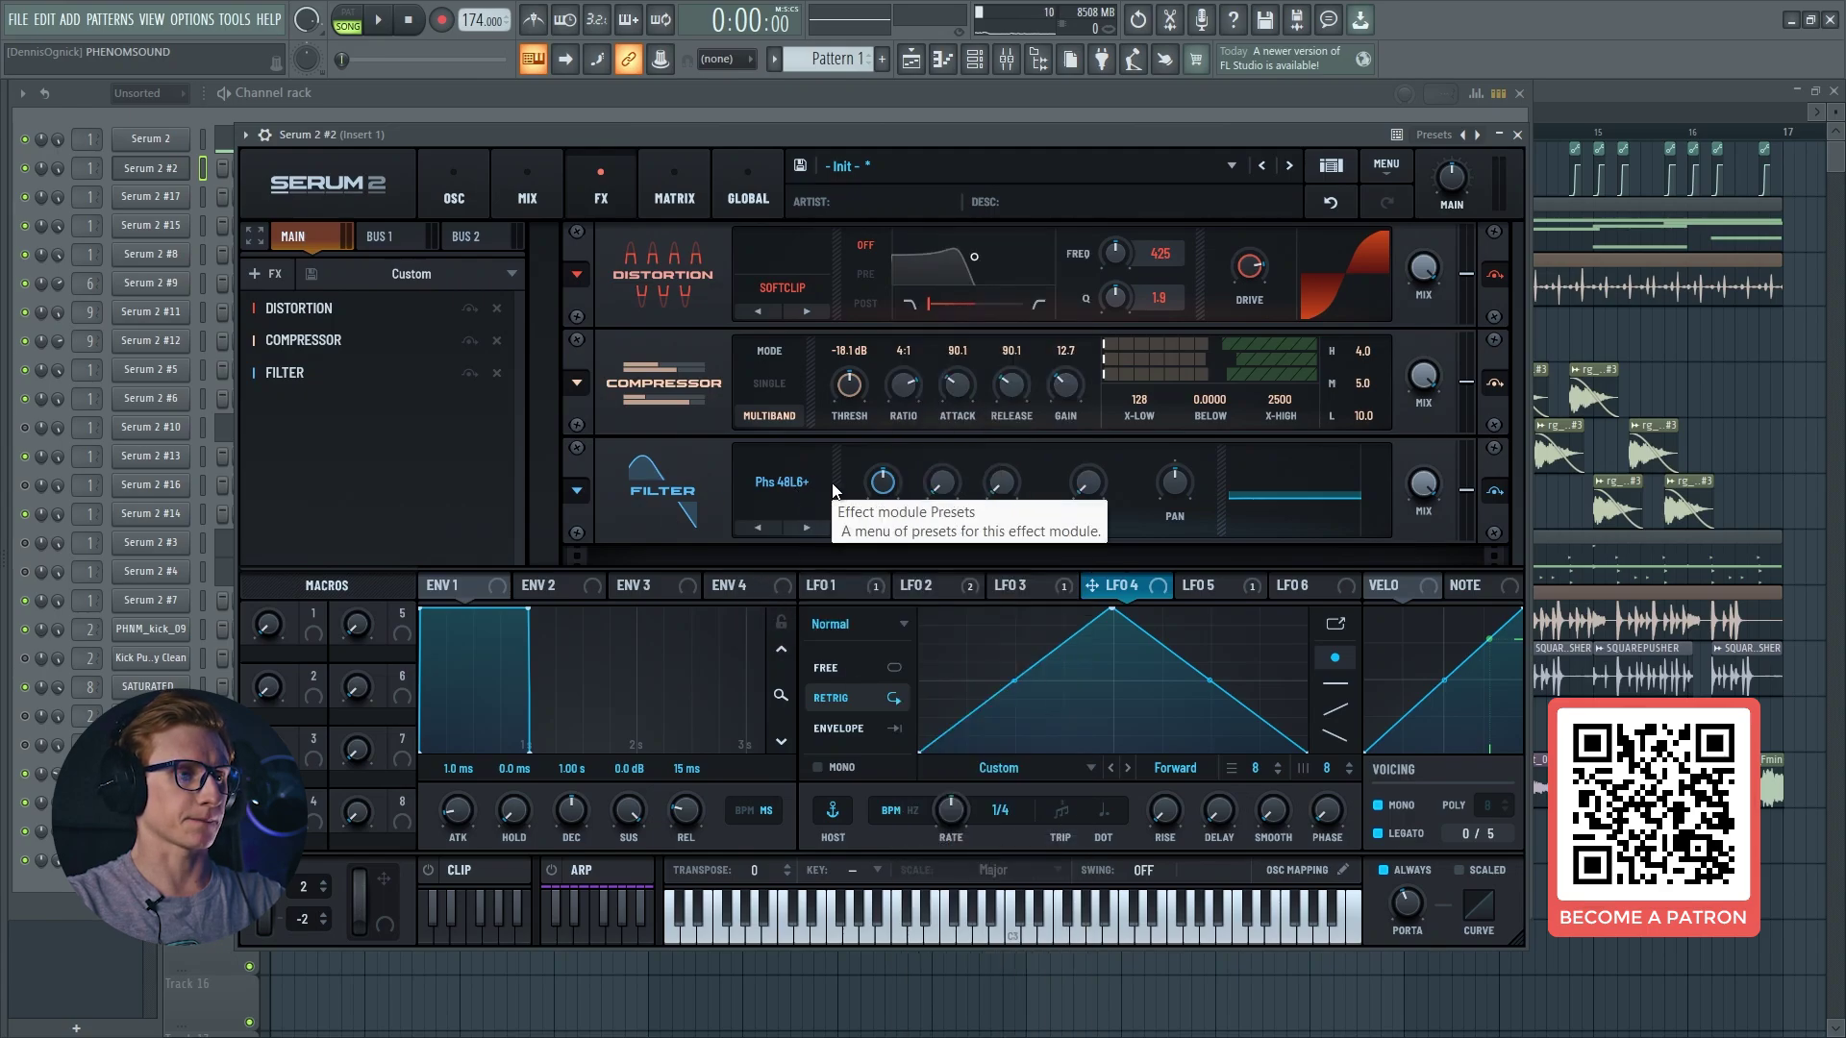
left_click_drag(897, 498, 890, 498)
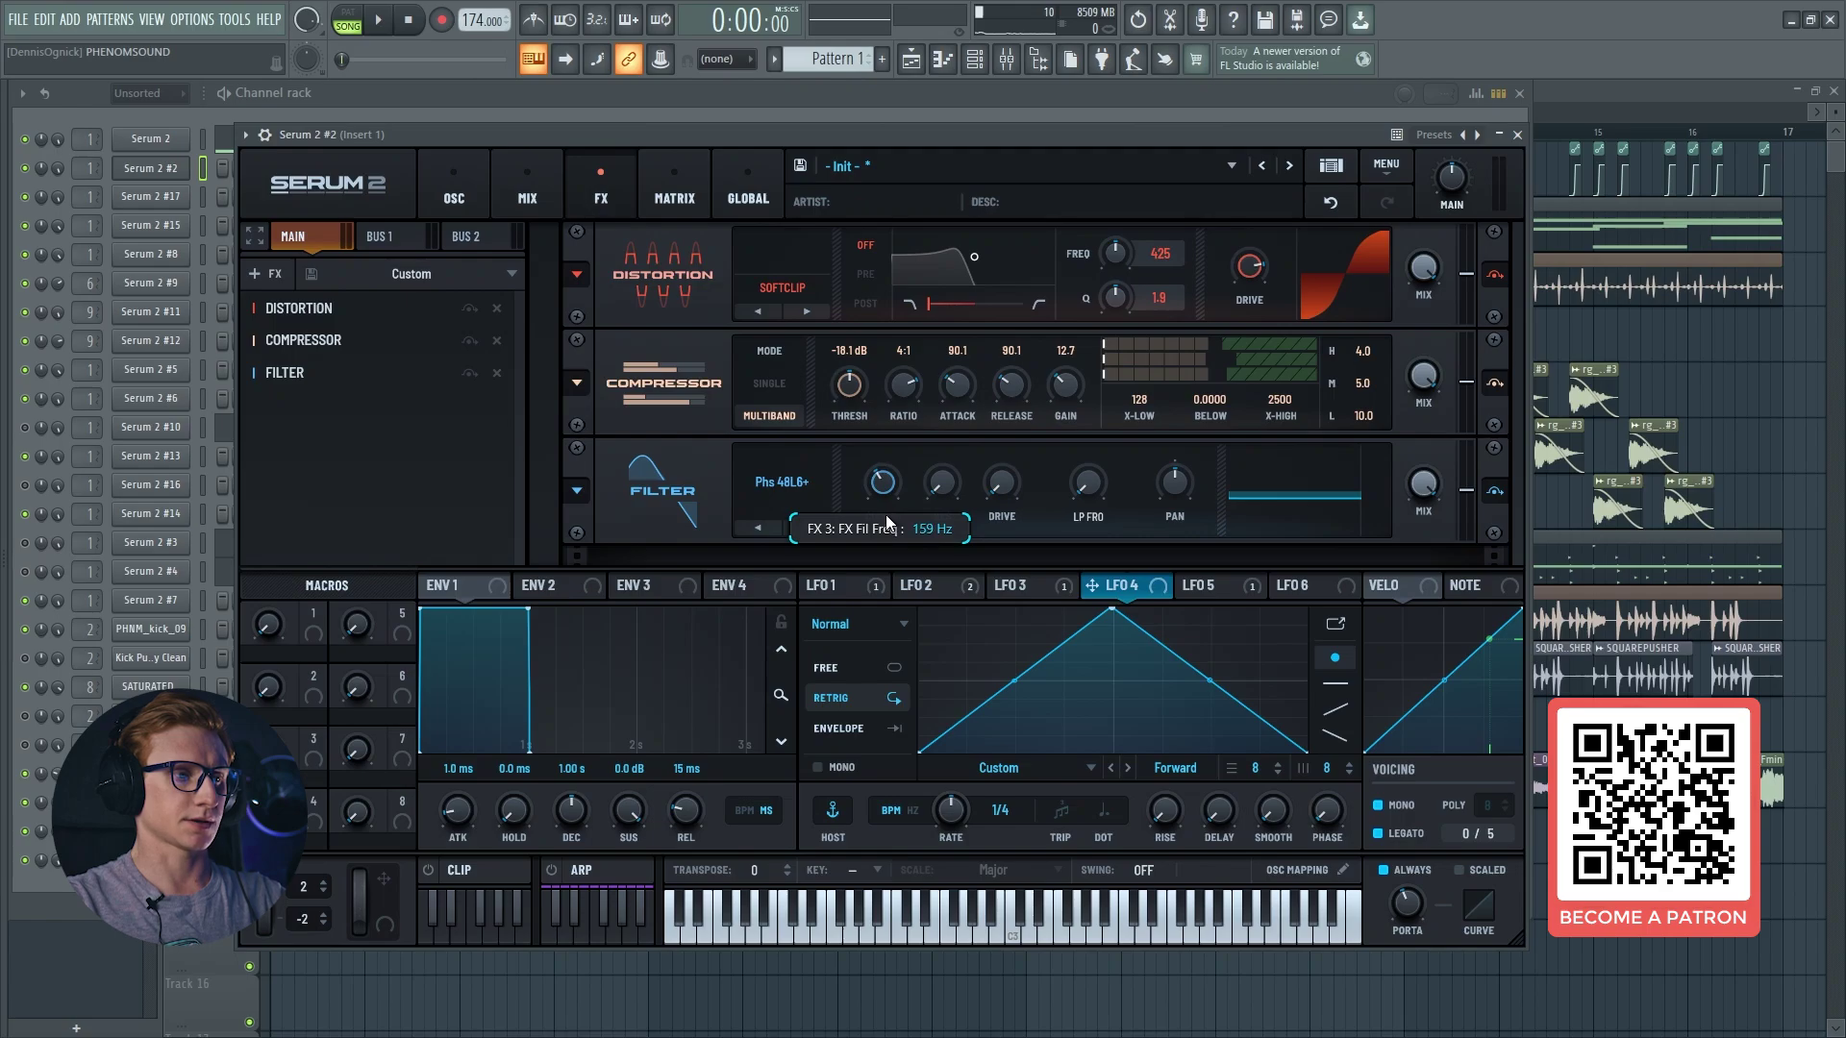
Step: Assign LFO 4 to modulate the Filter effect's cutoff with an amount of 62%
left_click(1067, 588)
left_click(1118, 594)
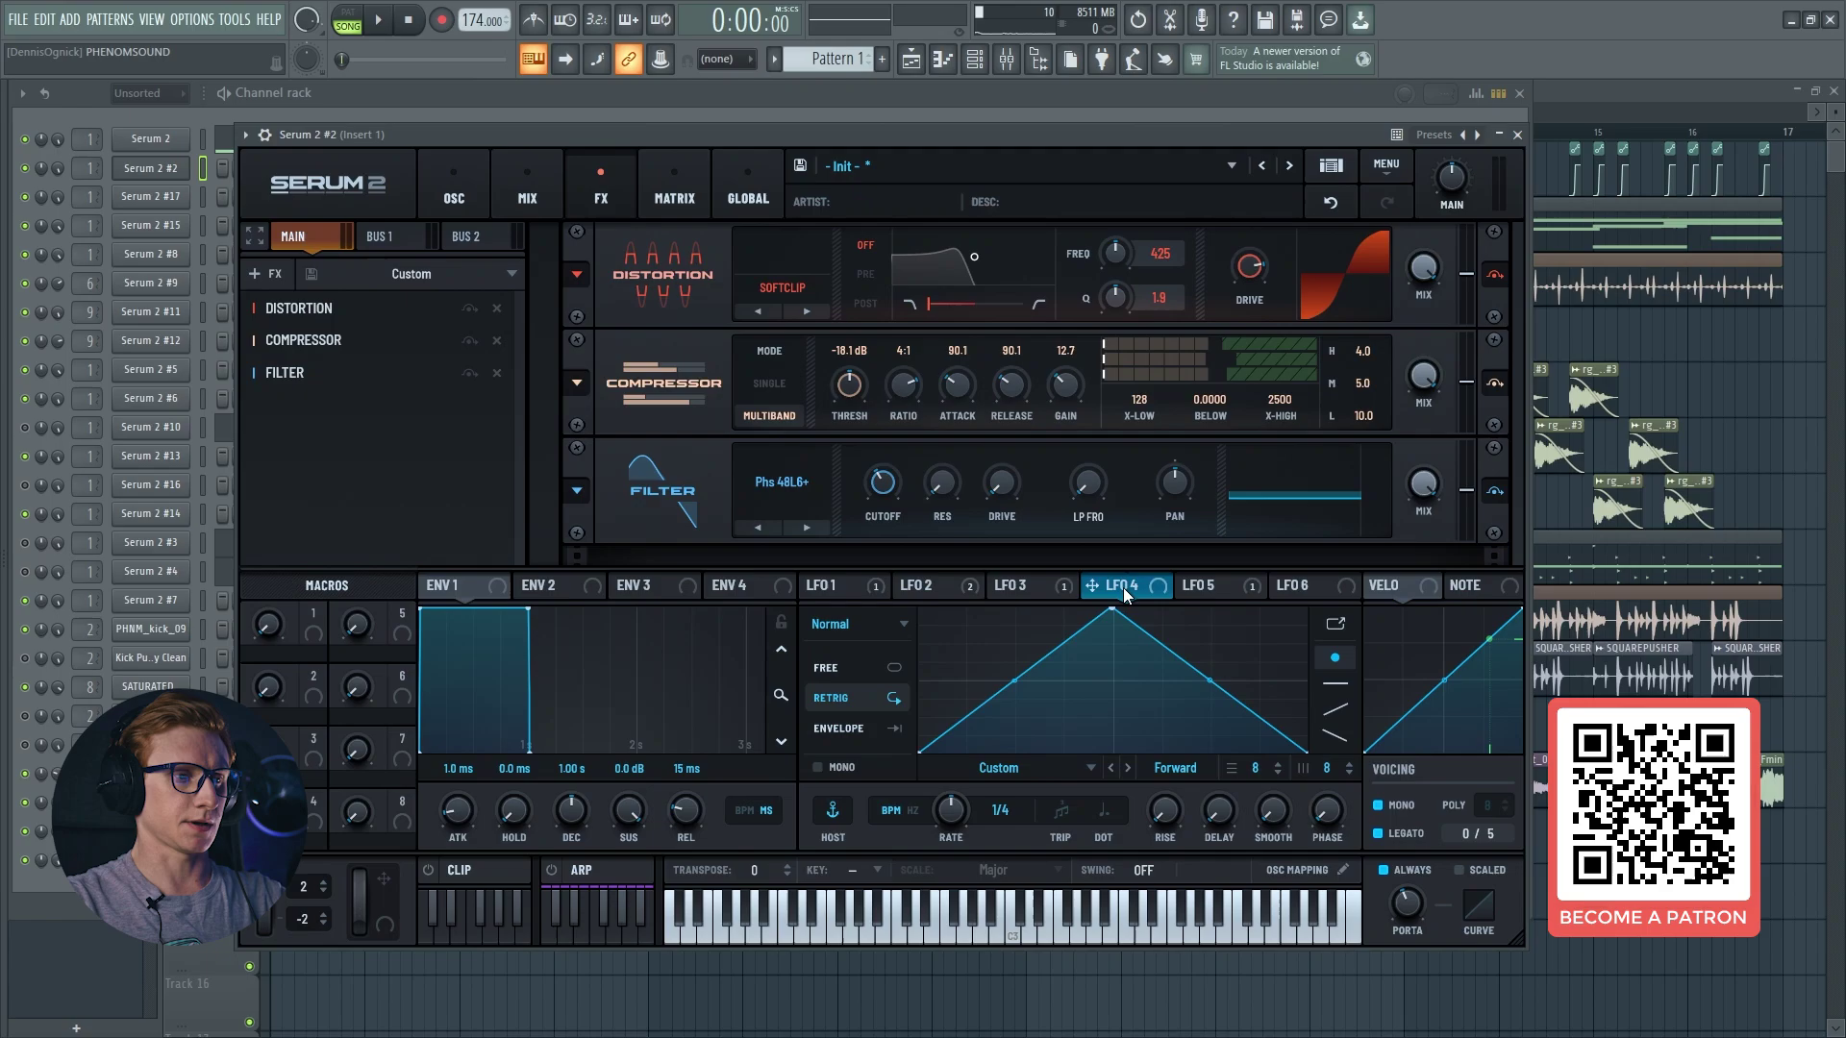
left_click_drag(1104, 598, 866, 486)
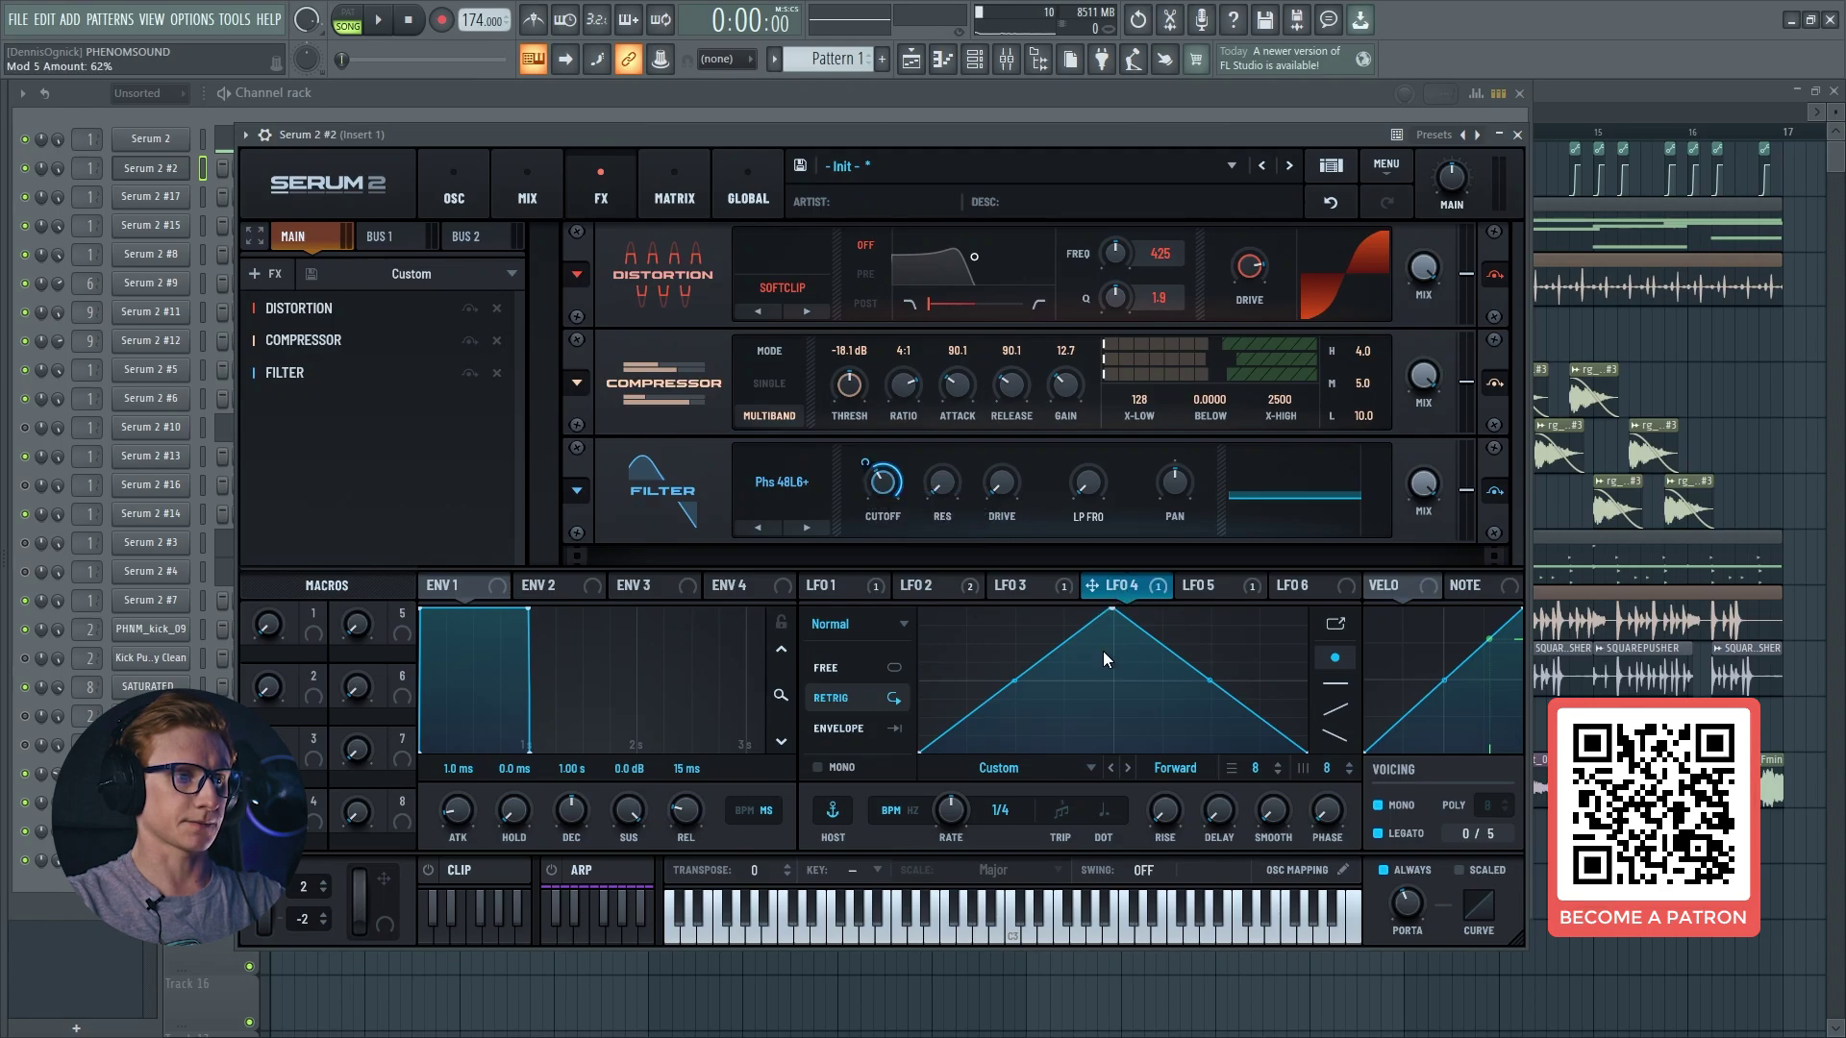
Step: Shape LFO 4 as a straight falling ramp and set its rate to one bar
left_click_drag(1109, 615, 921, 612)
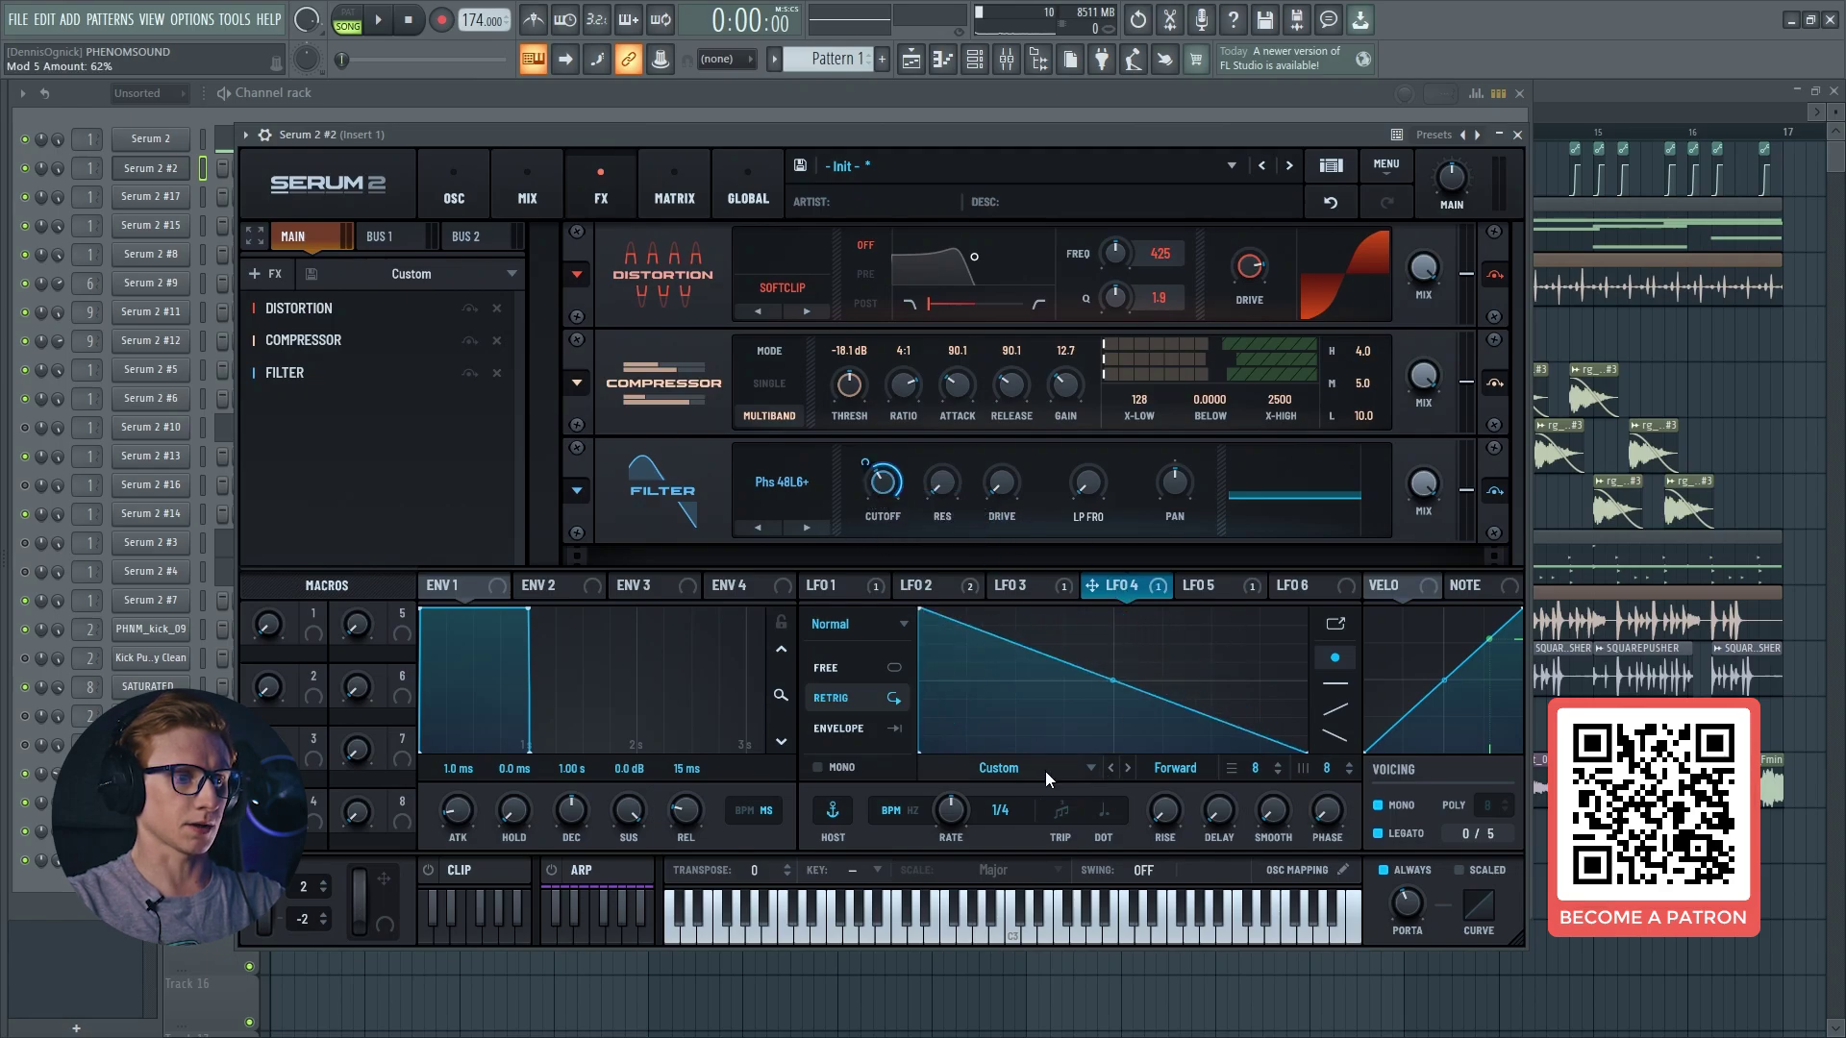
left_click_drag(999, 809, 1004, 865)
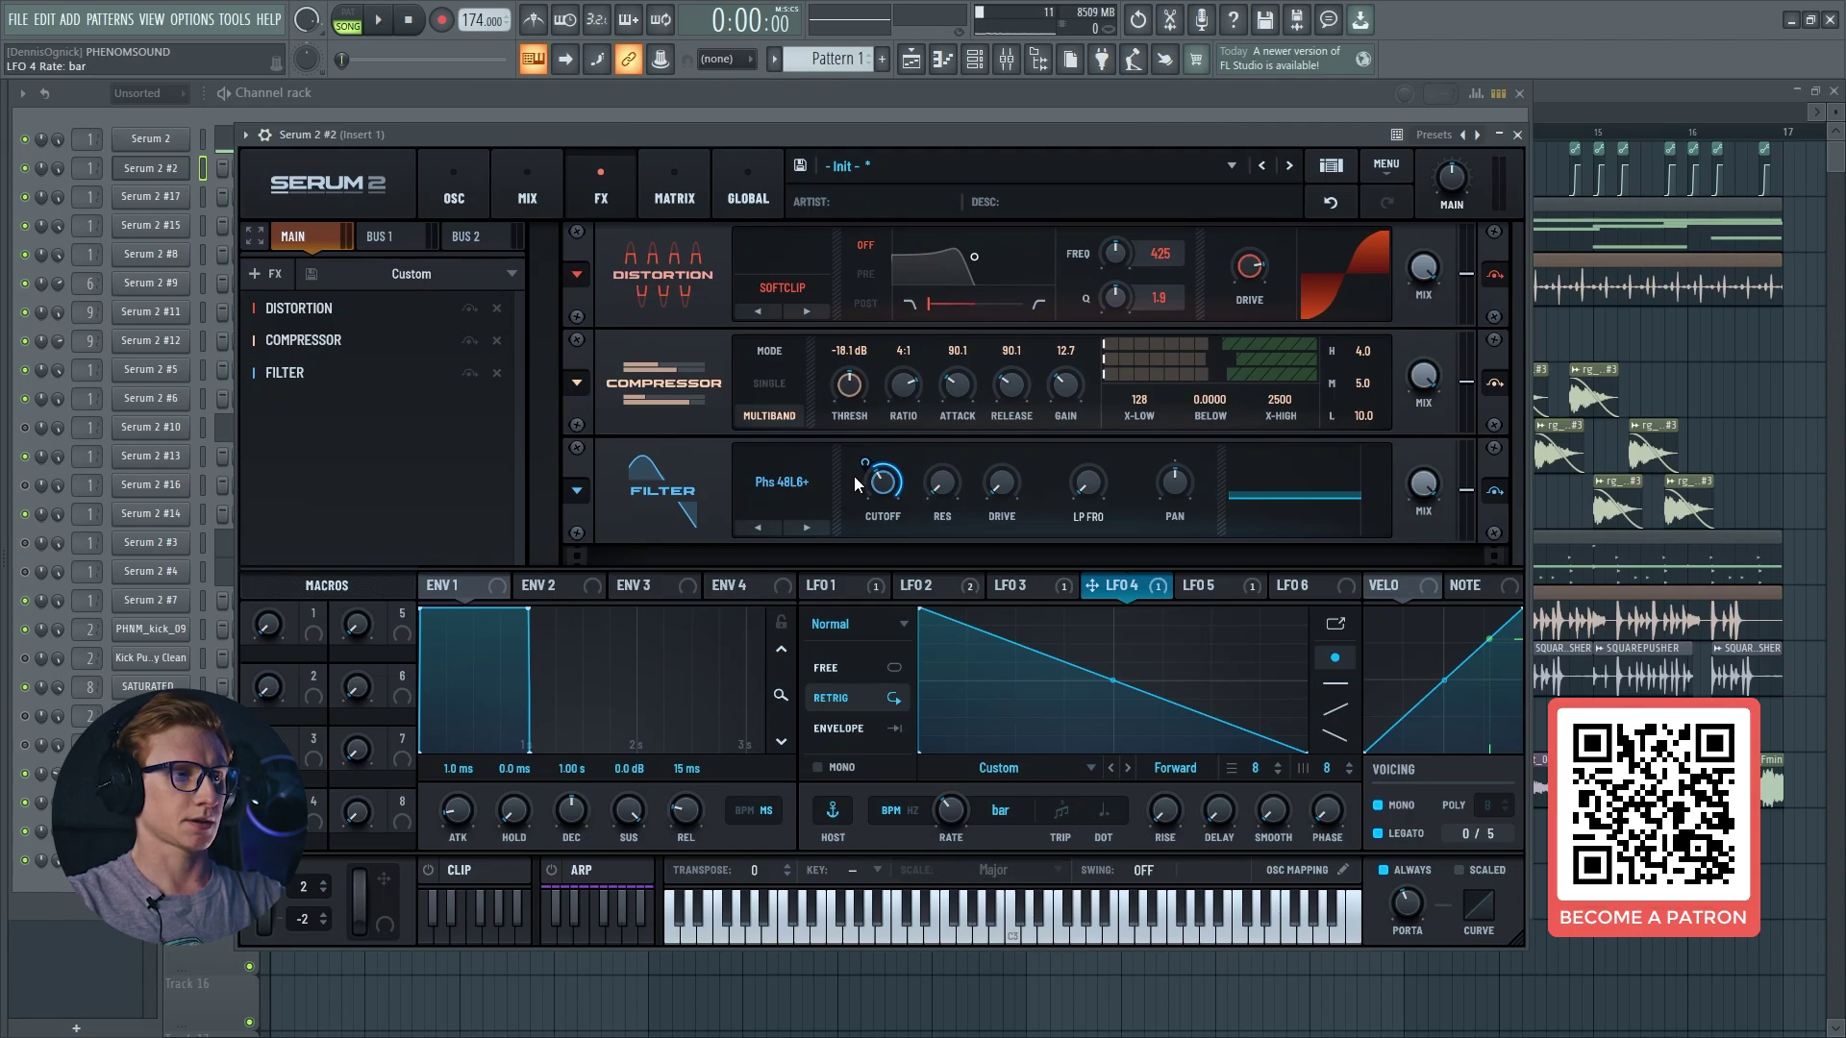
Step: Raise the Filter effect's drive and LP FRQ, and compare the sound with the effect bypassed and enabled
left_click_drag(862, 481, 894, 471)
key("c")
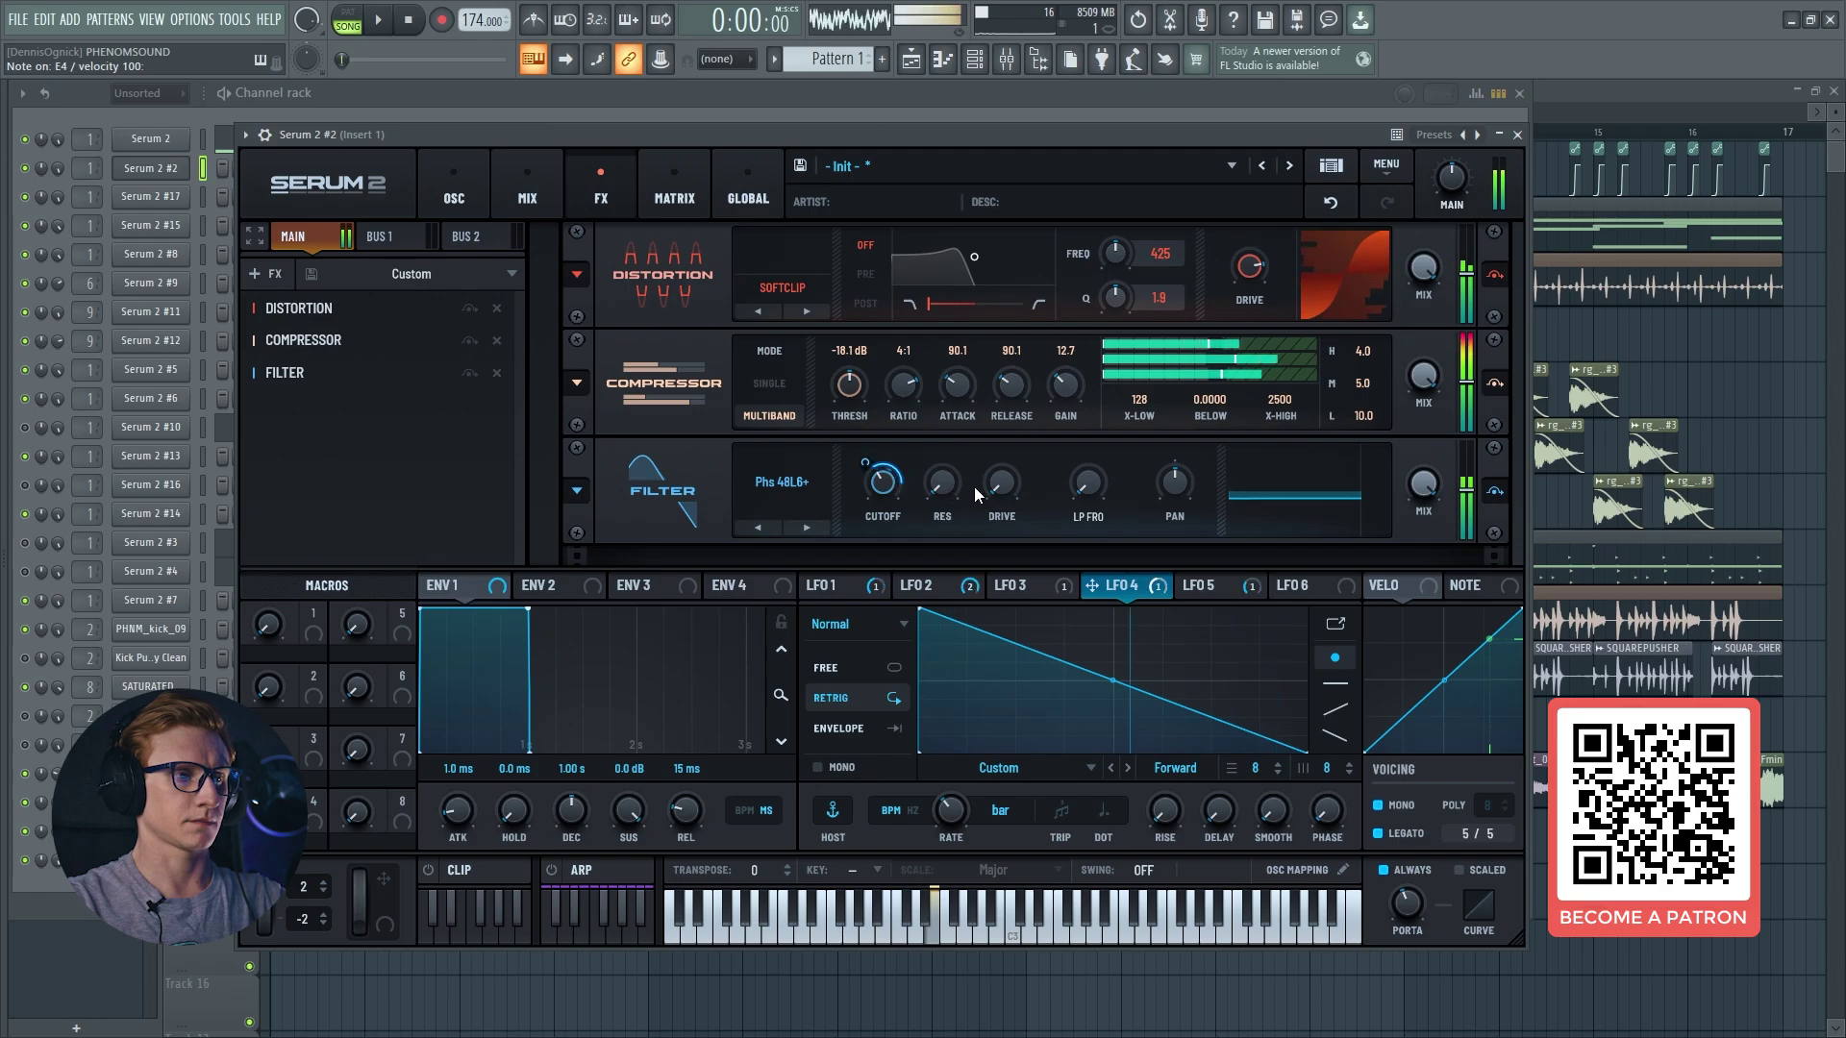
mouse_move(1008, 478)
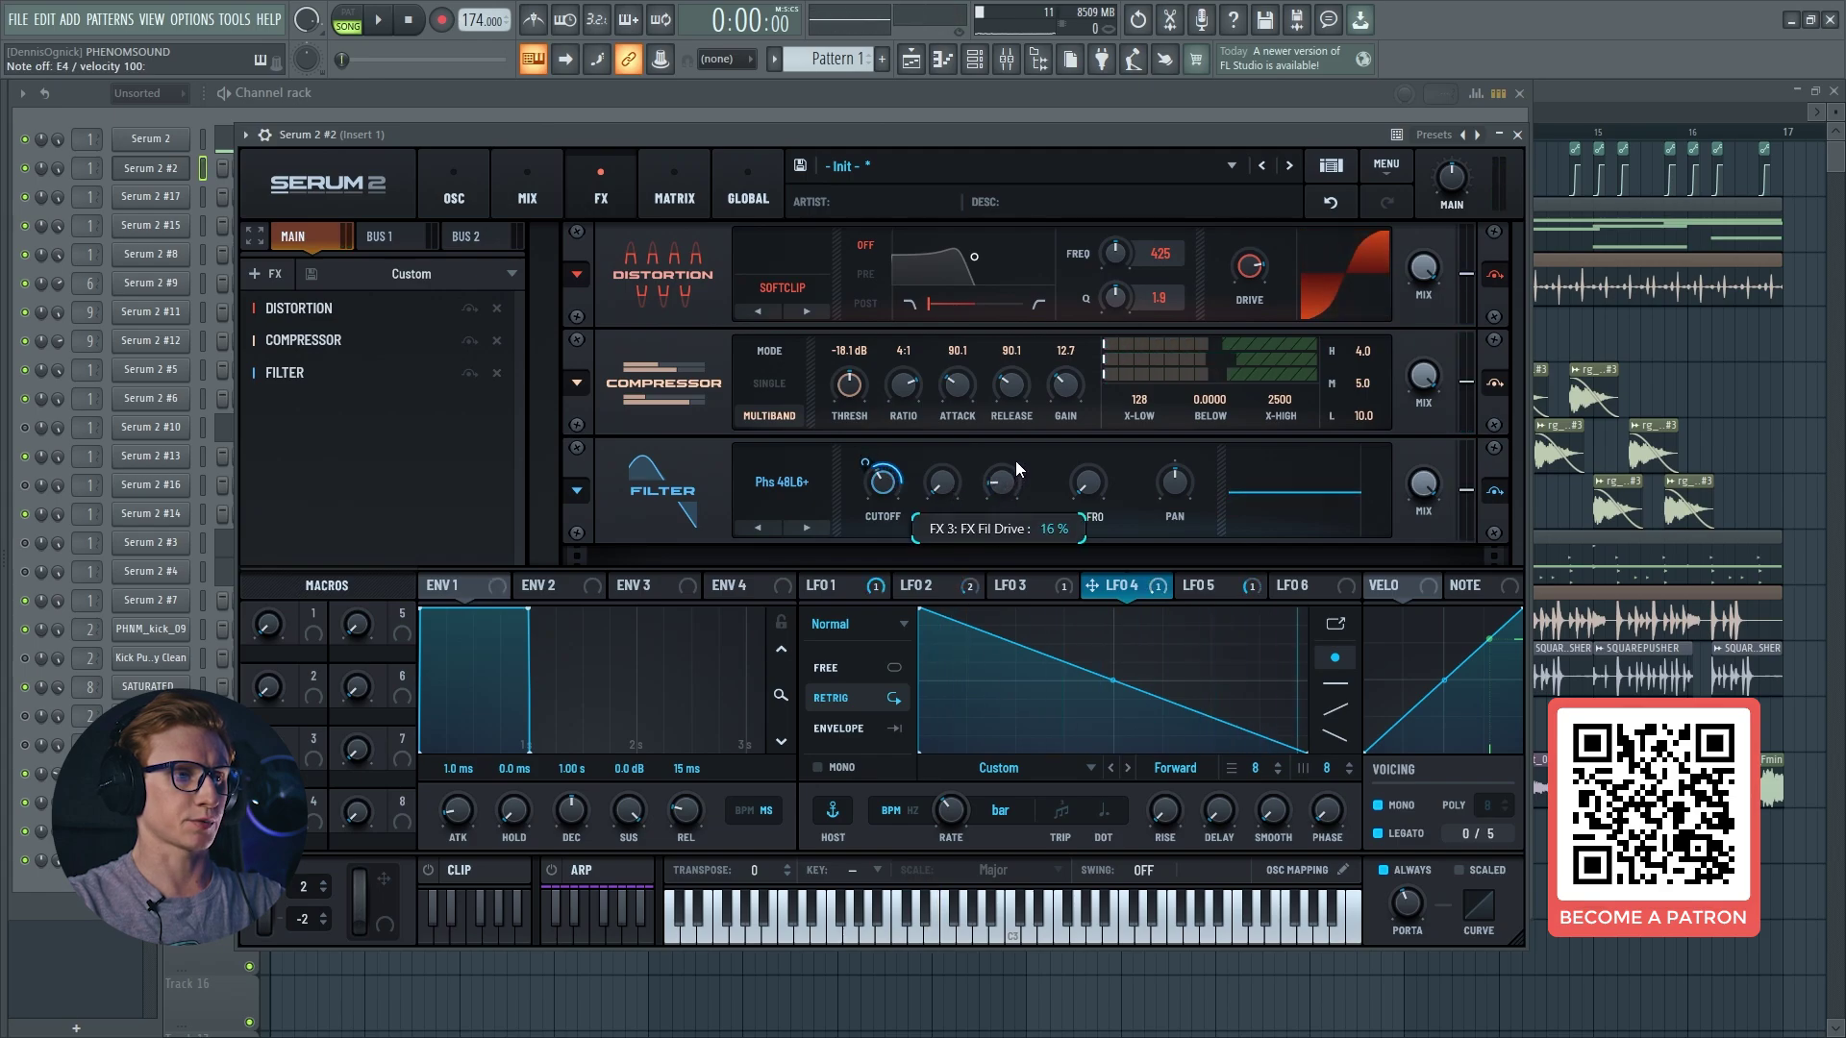
left_click_drag(1018, 458, 1019, 453)
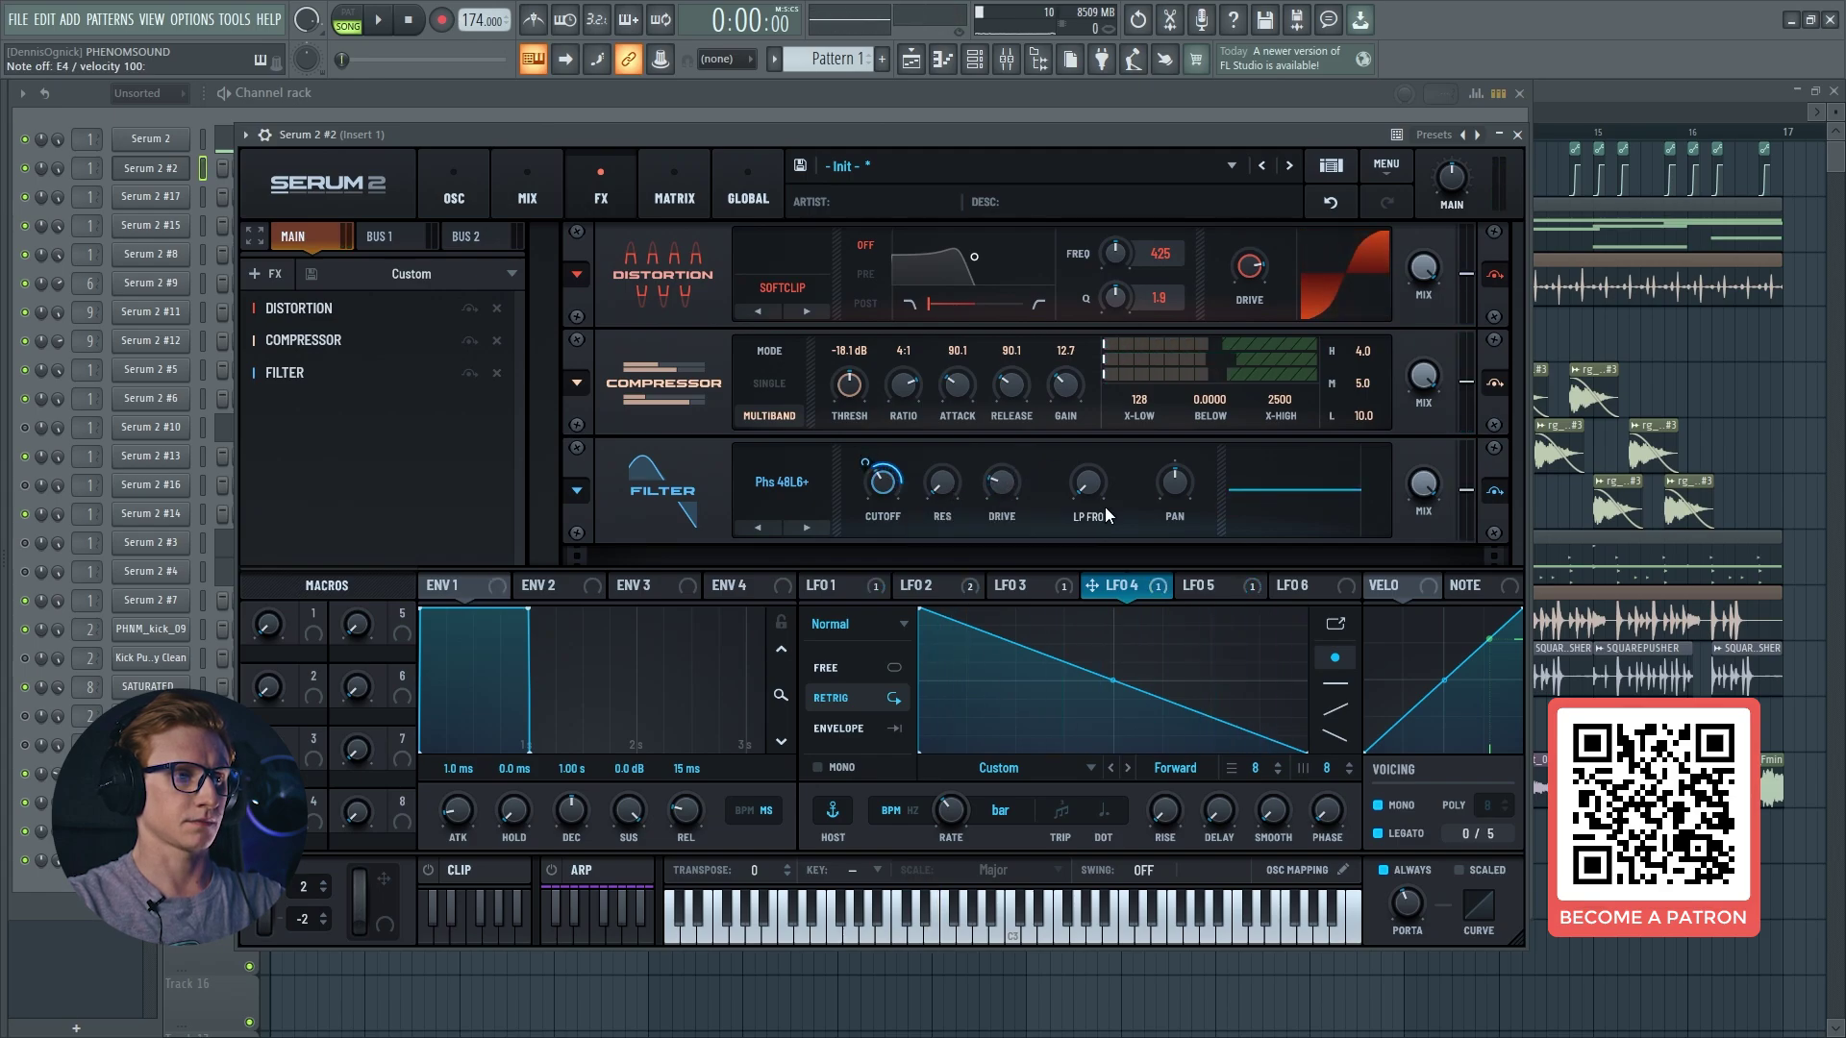
mouse_move(1105, 490)
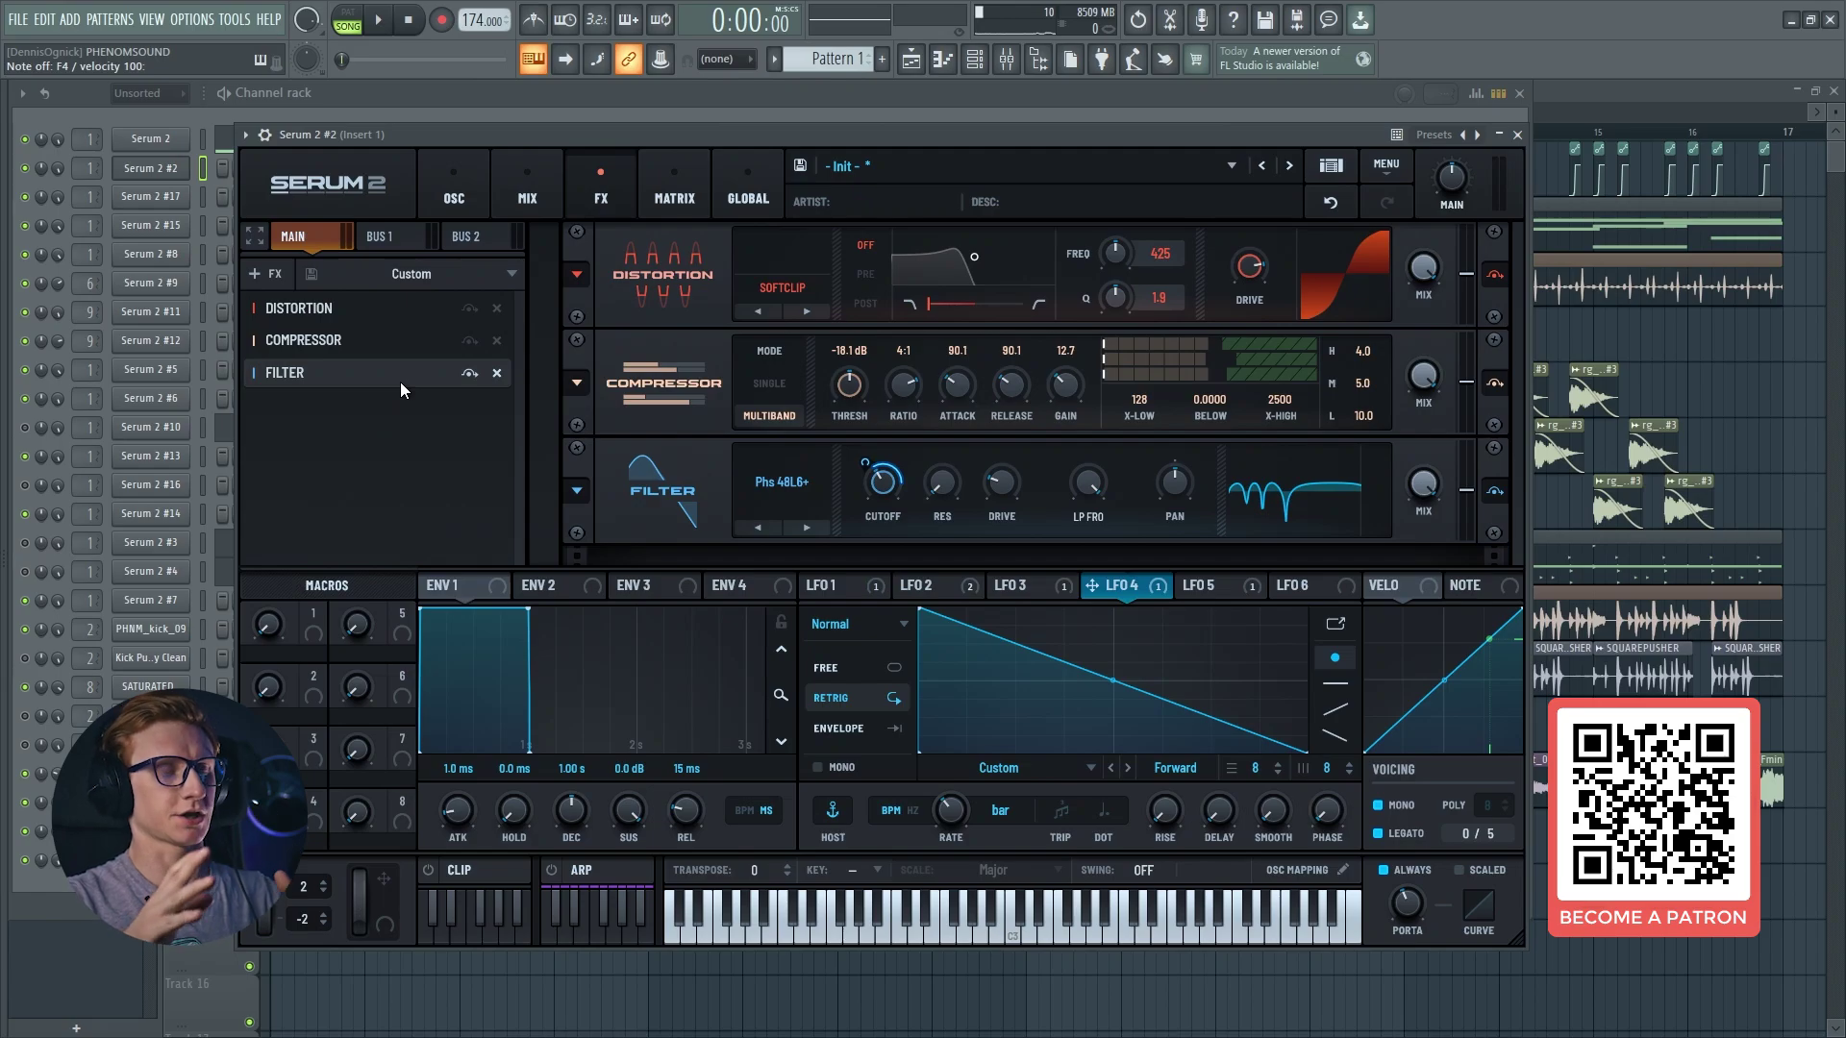
left_click(470, 374)
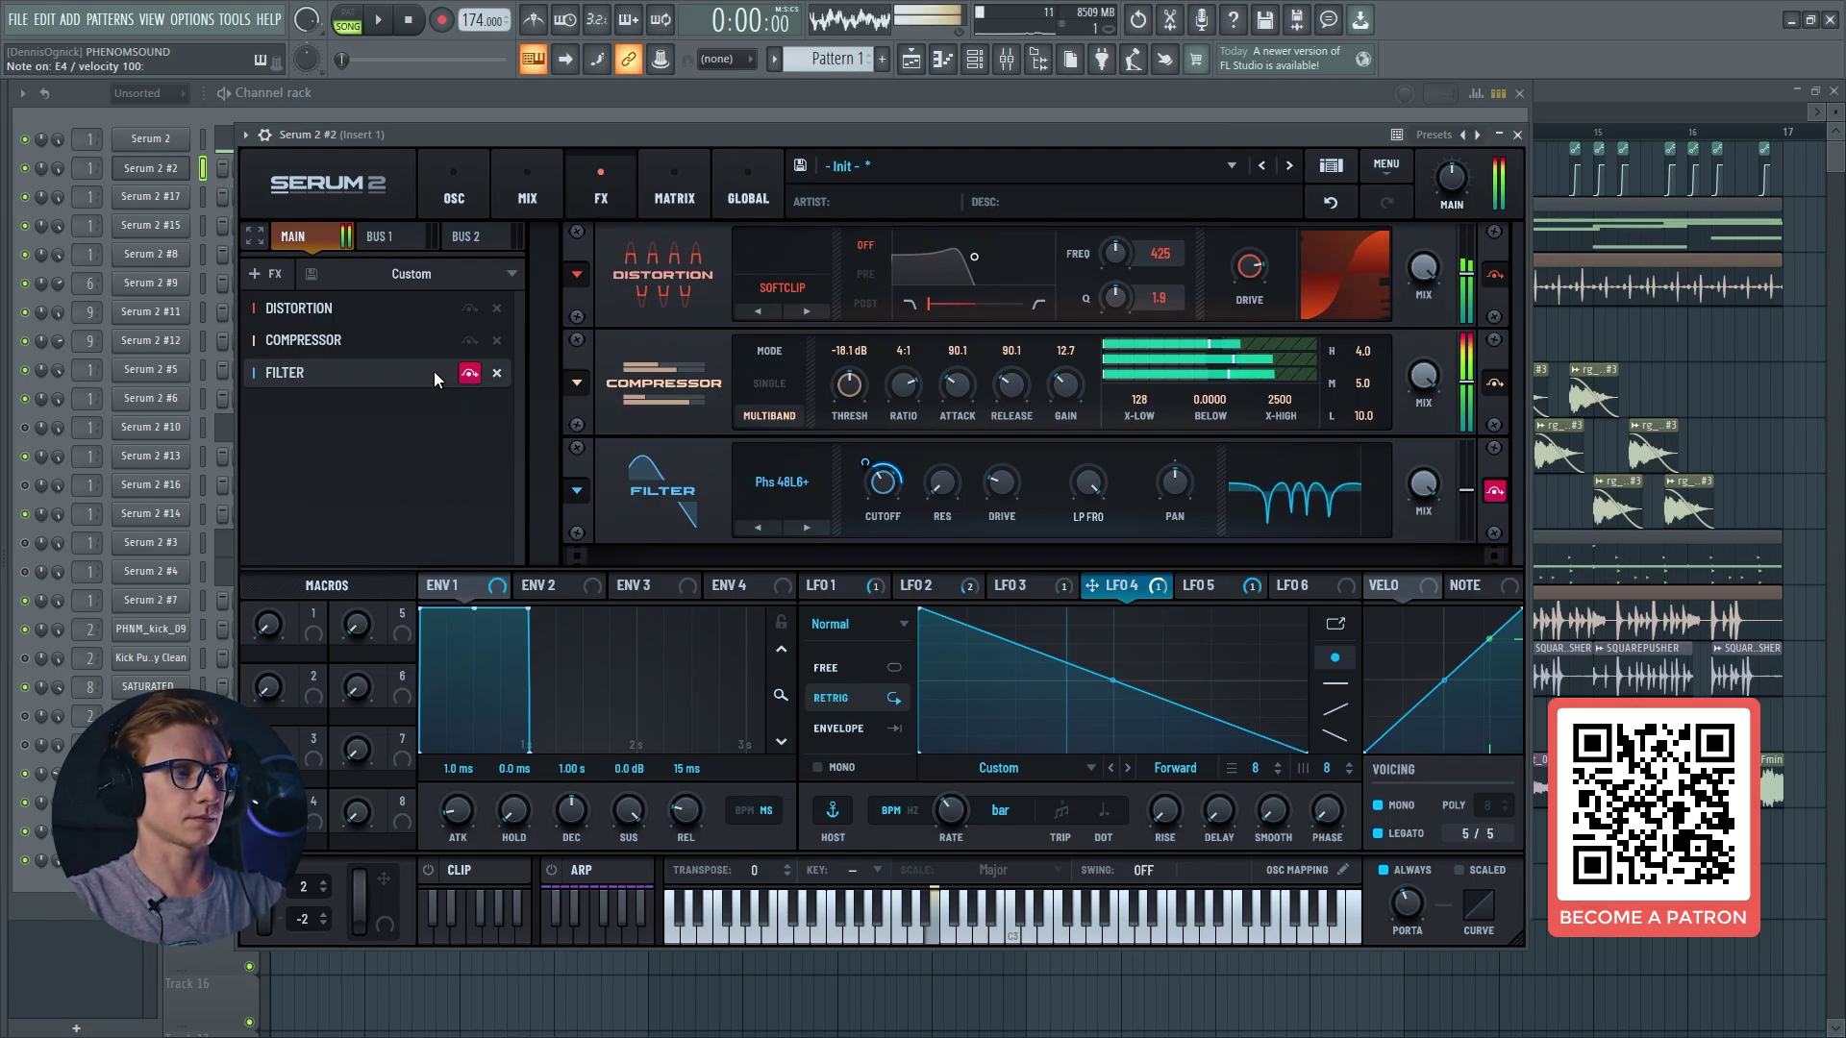
left_click(467, 374)
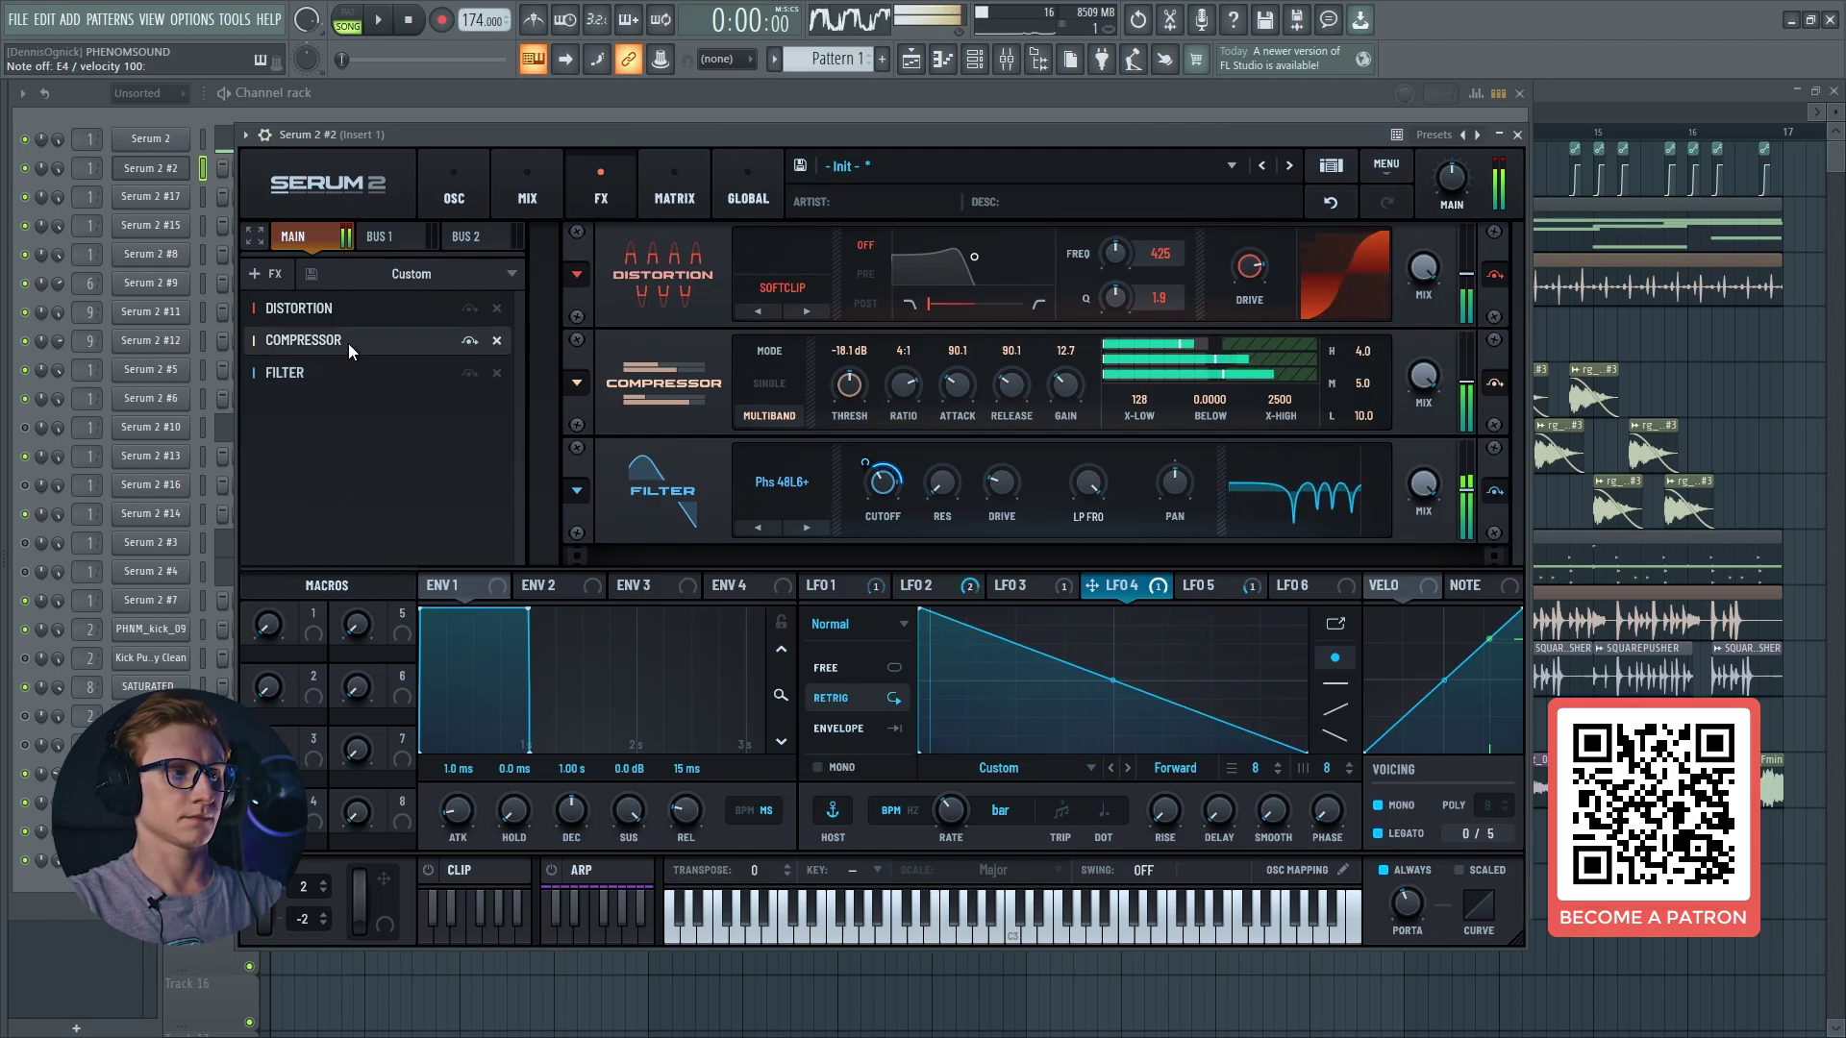
Step: Add a Flanger effect after the Filter in the main effects chain and set its mix to about 66%
left_click(275, 279)
left_click(277, 275)
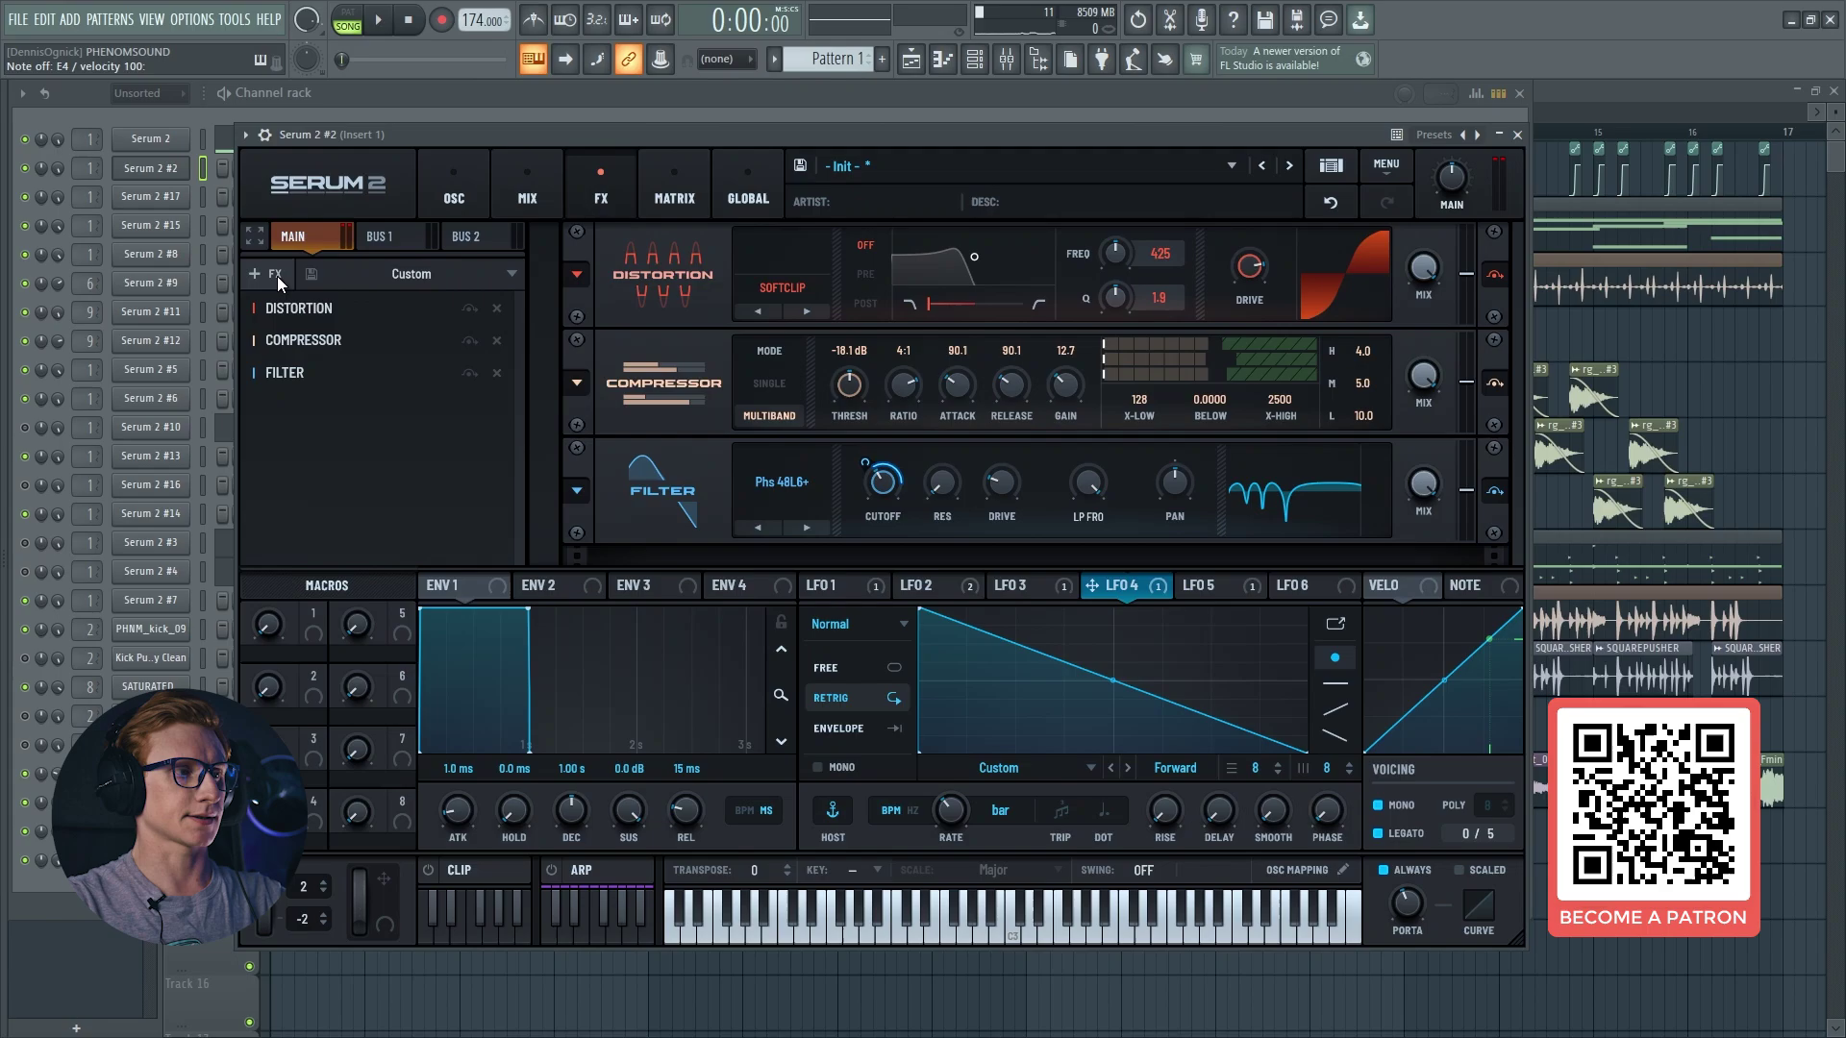
left_click(279, 275)
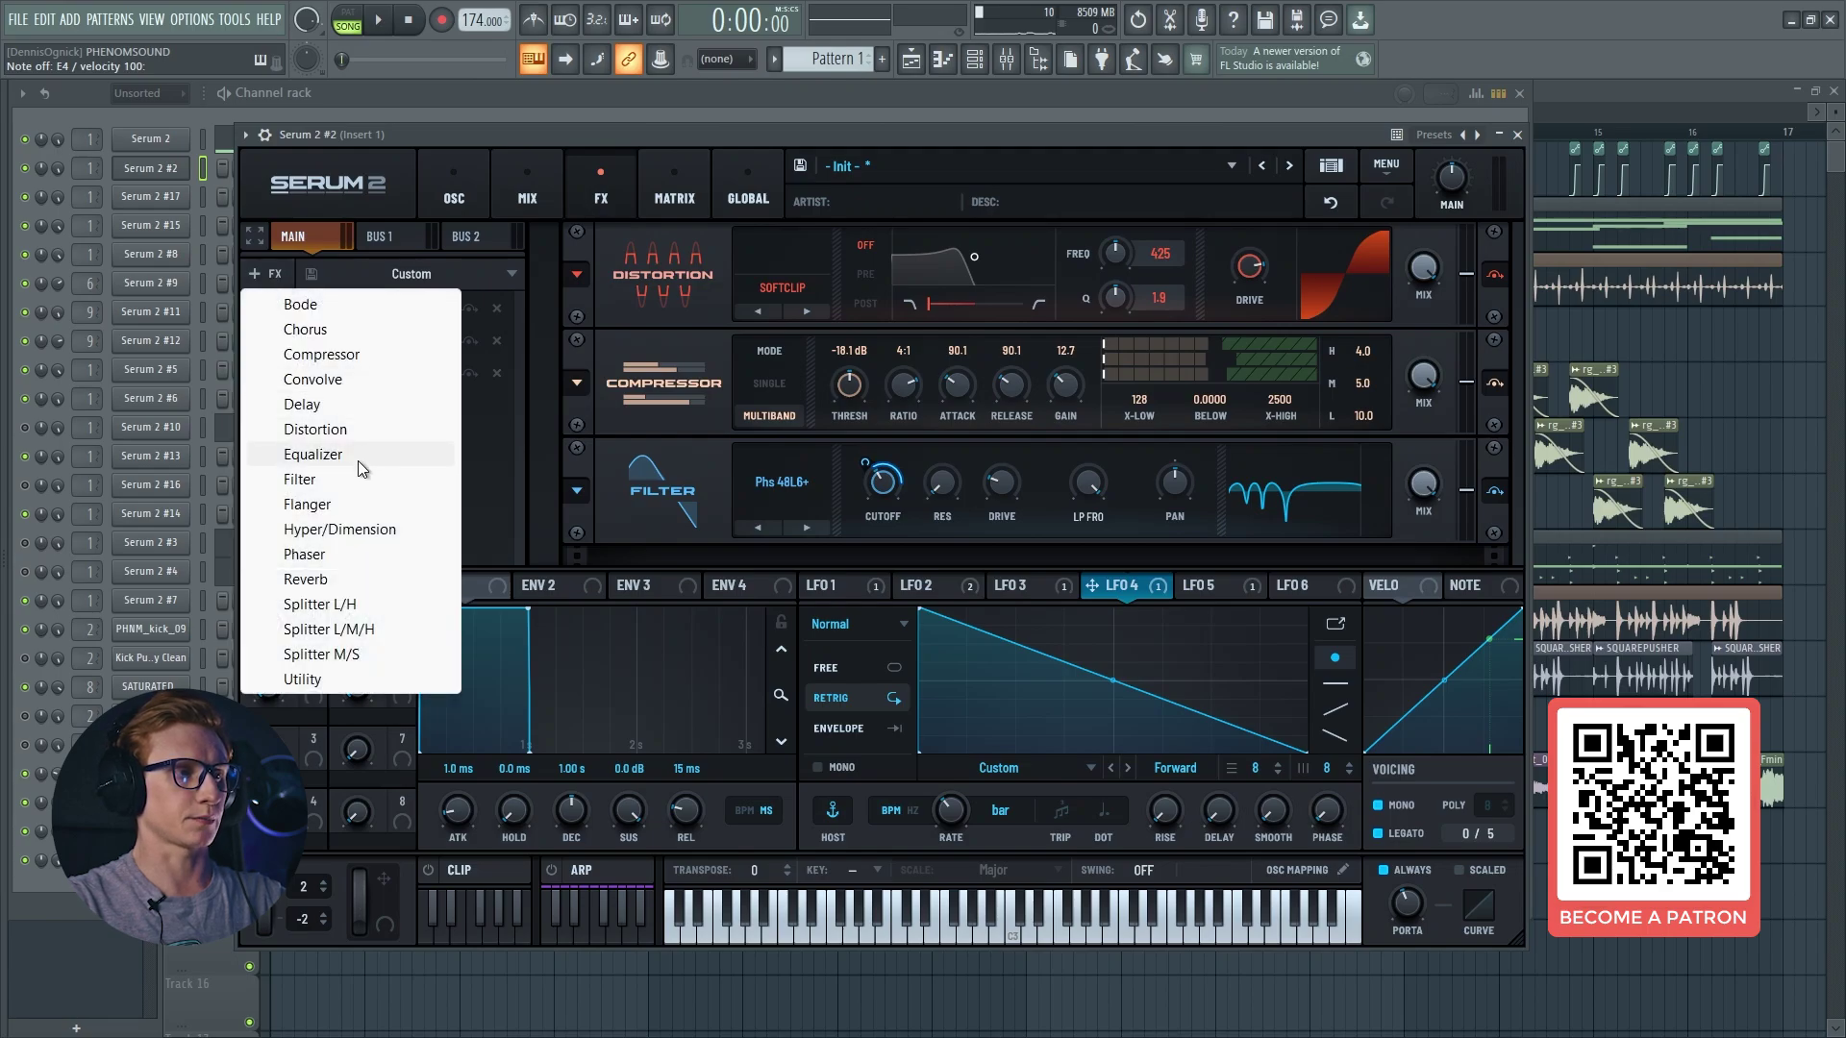
left_click(338, 506)
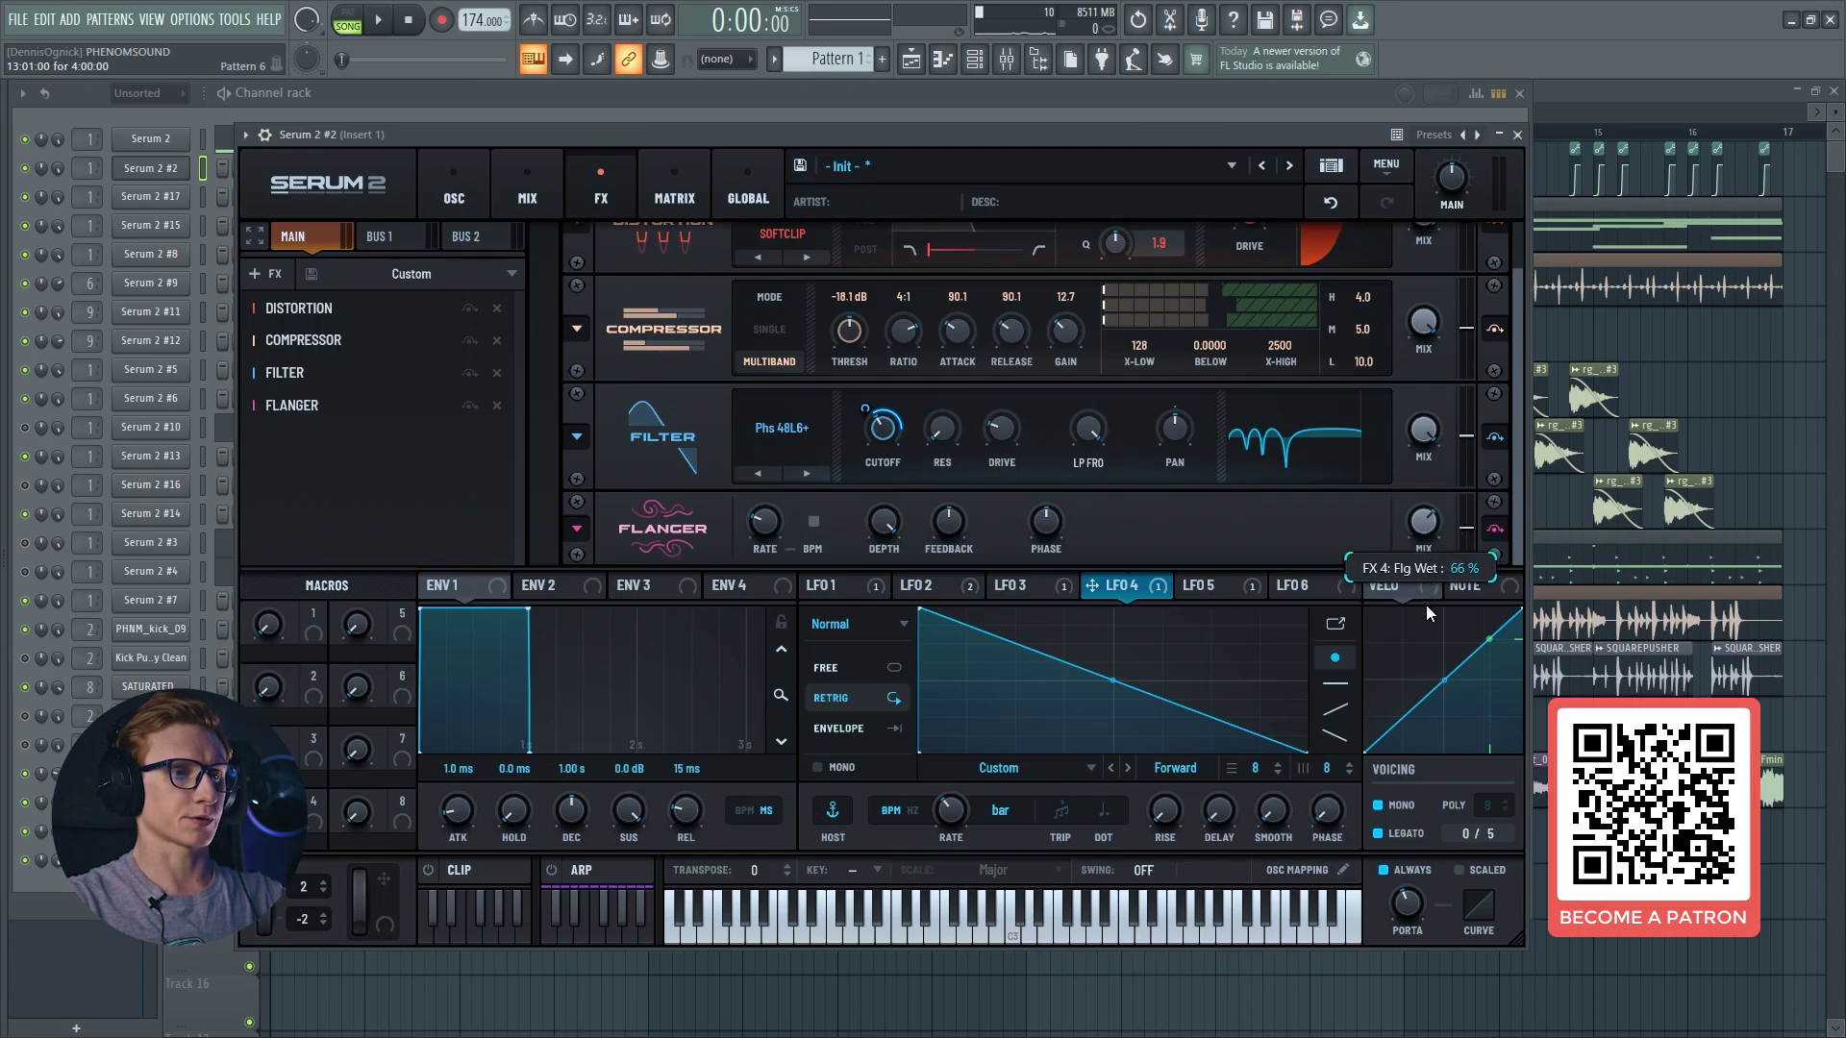
Step: Add a Phaser effect after the Flanger and lower its mix to about 22%
left_click(275, 279)
left_click(339, 554)
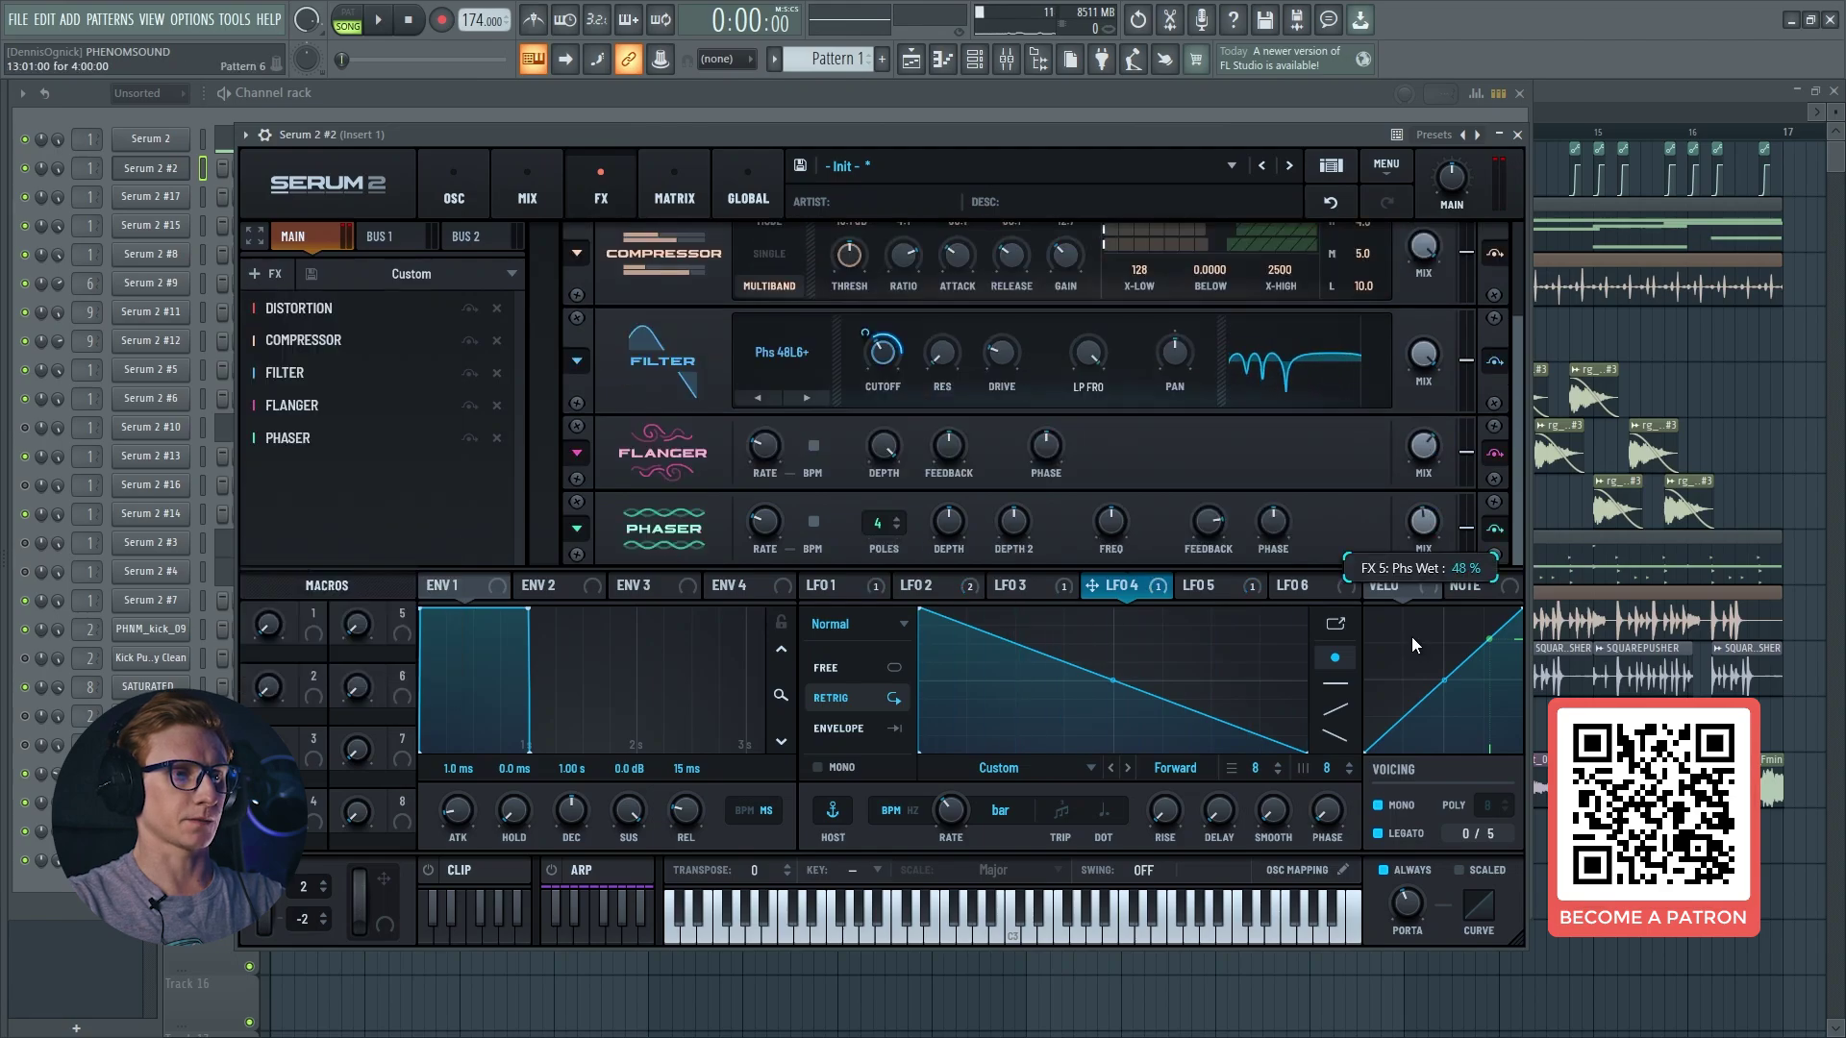
left_click_drag(1411, 676, 1415, 700)
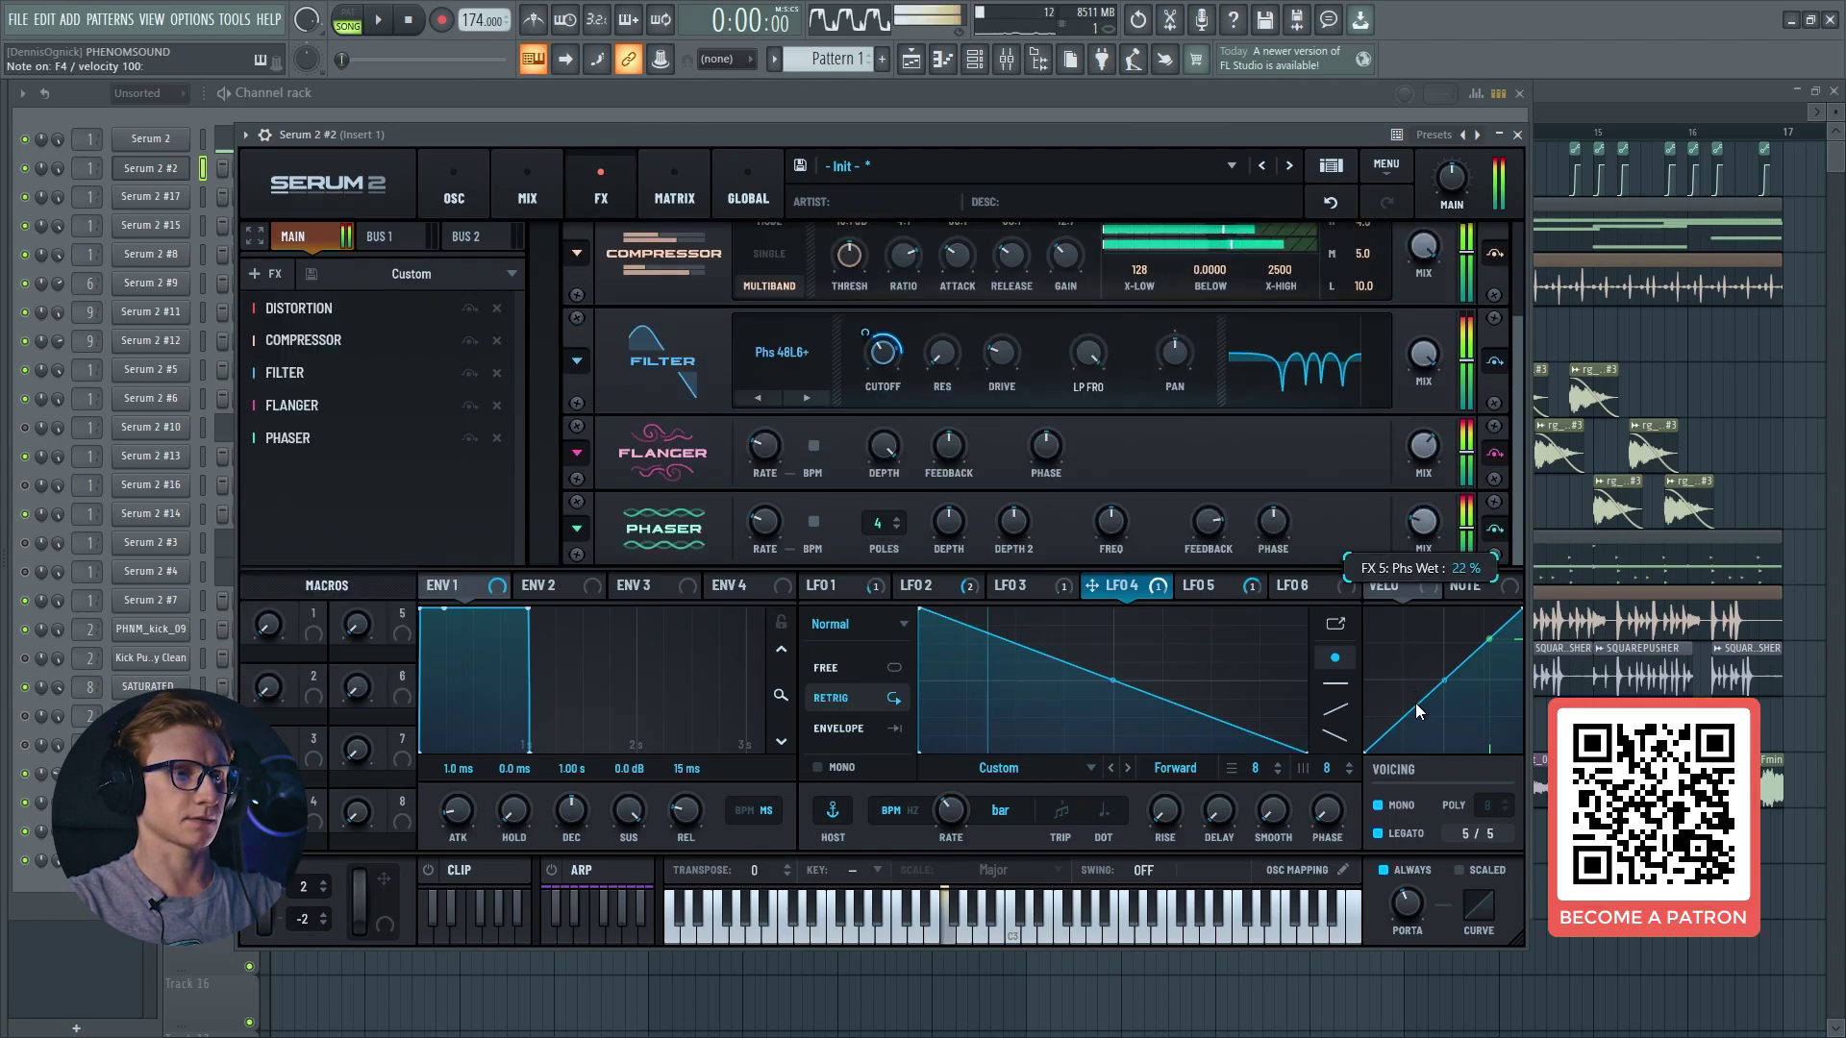
Step: Add a Chorus effect after the Phaser and lower its mix to about 24%
left_click(269, 274)
left_click(332, 329)
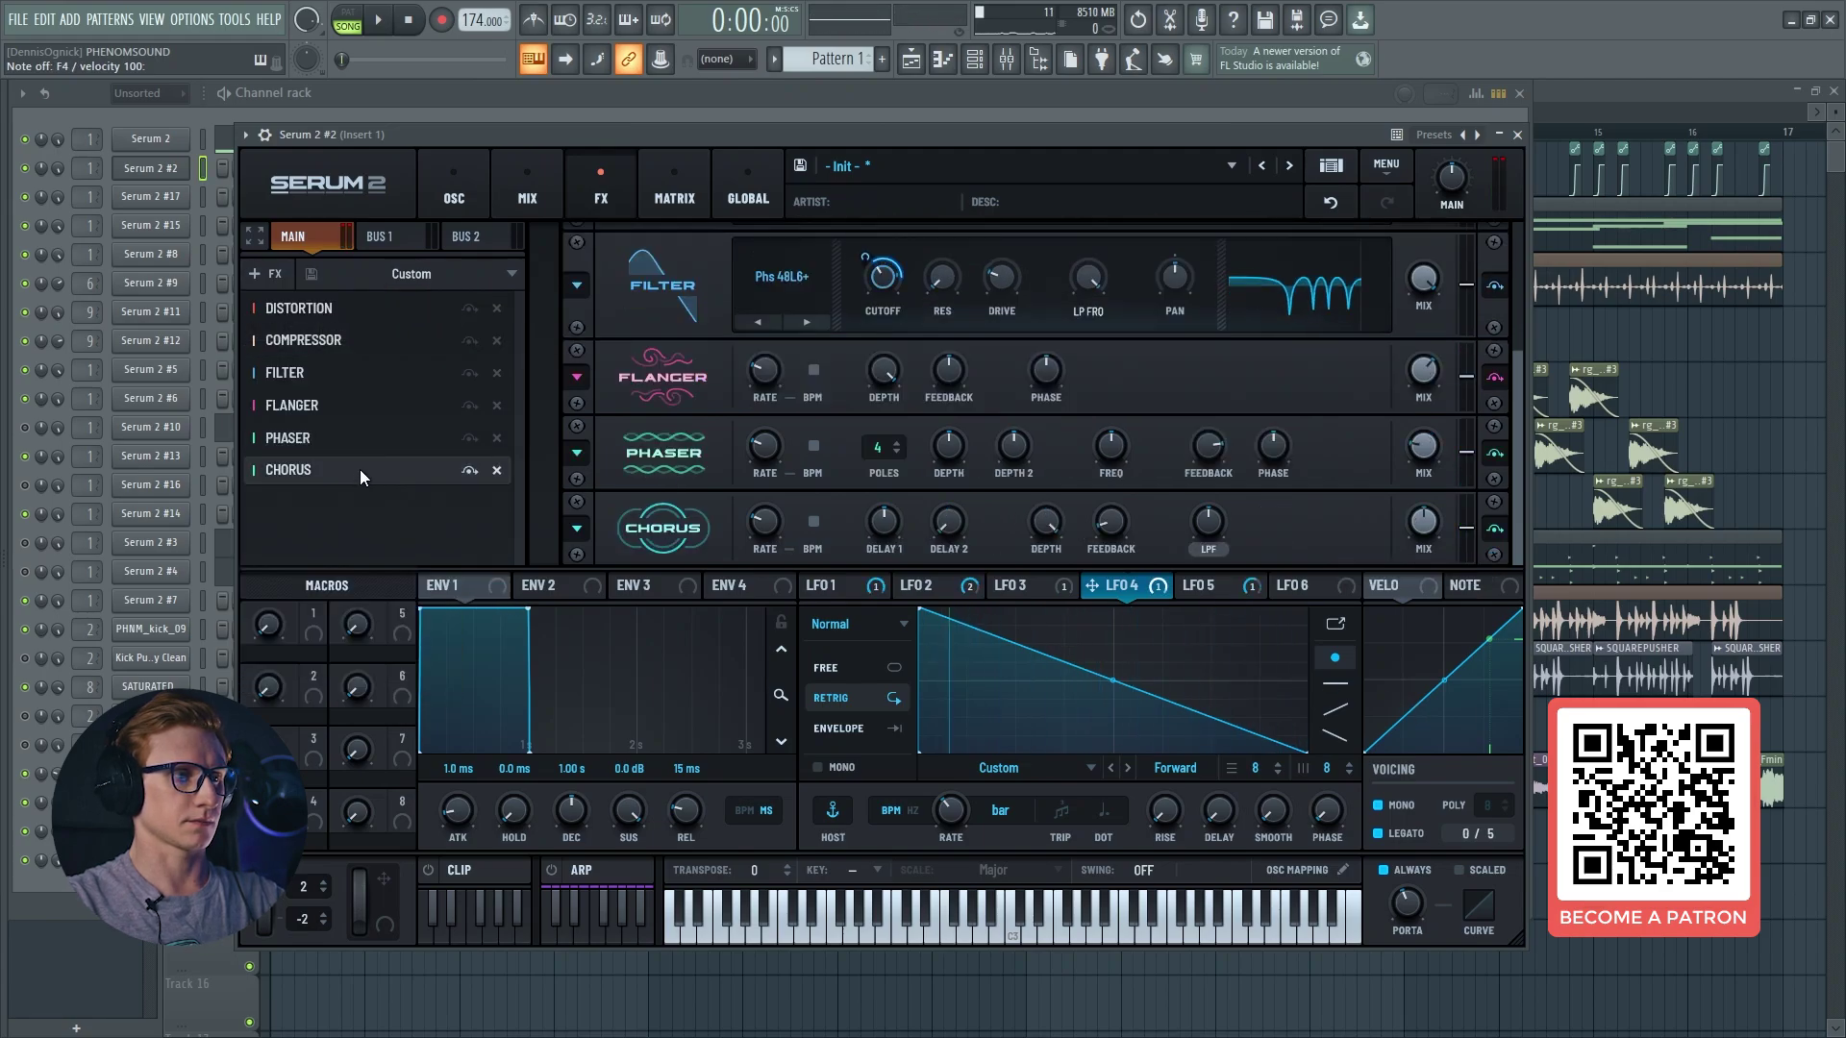
left_click_drag(1422, 523, 1427, 584)
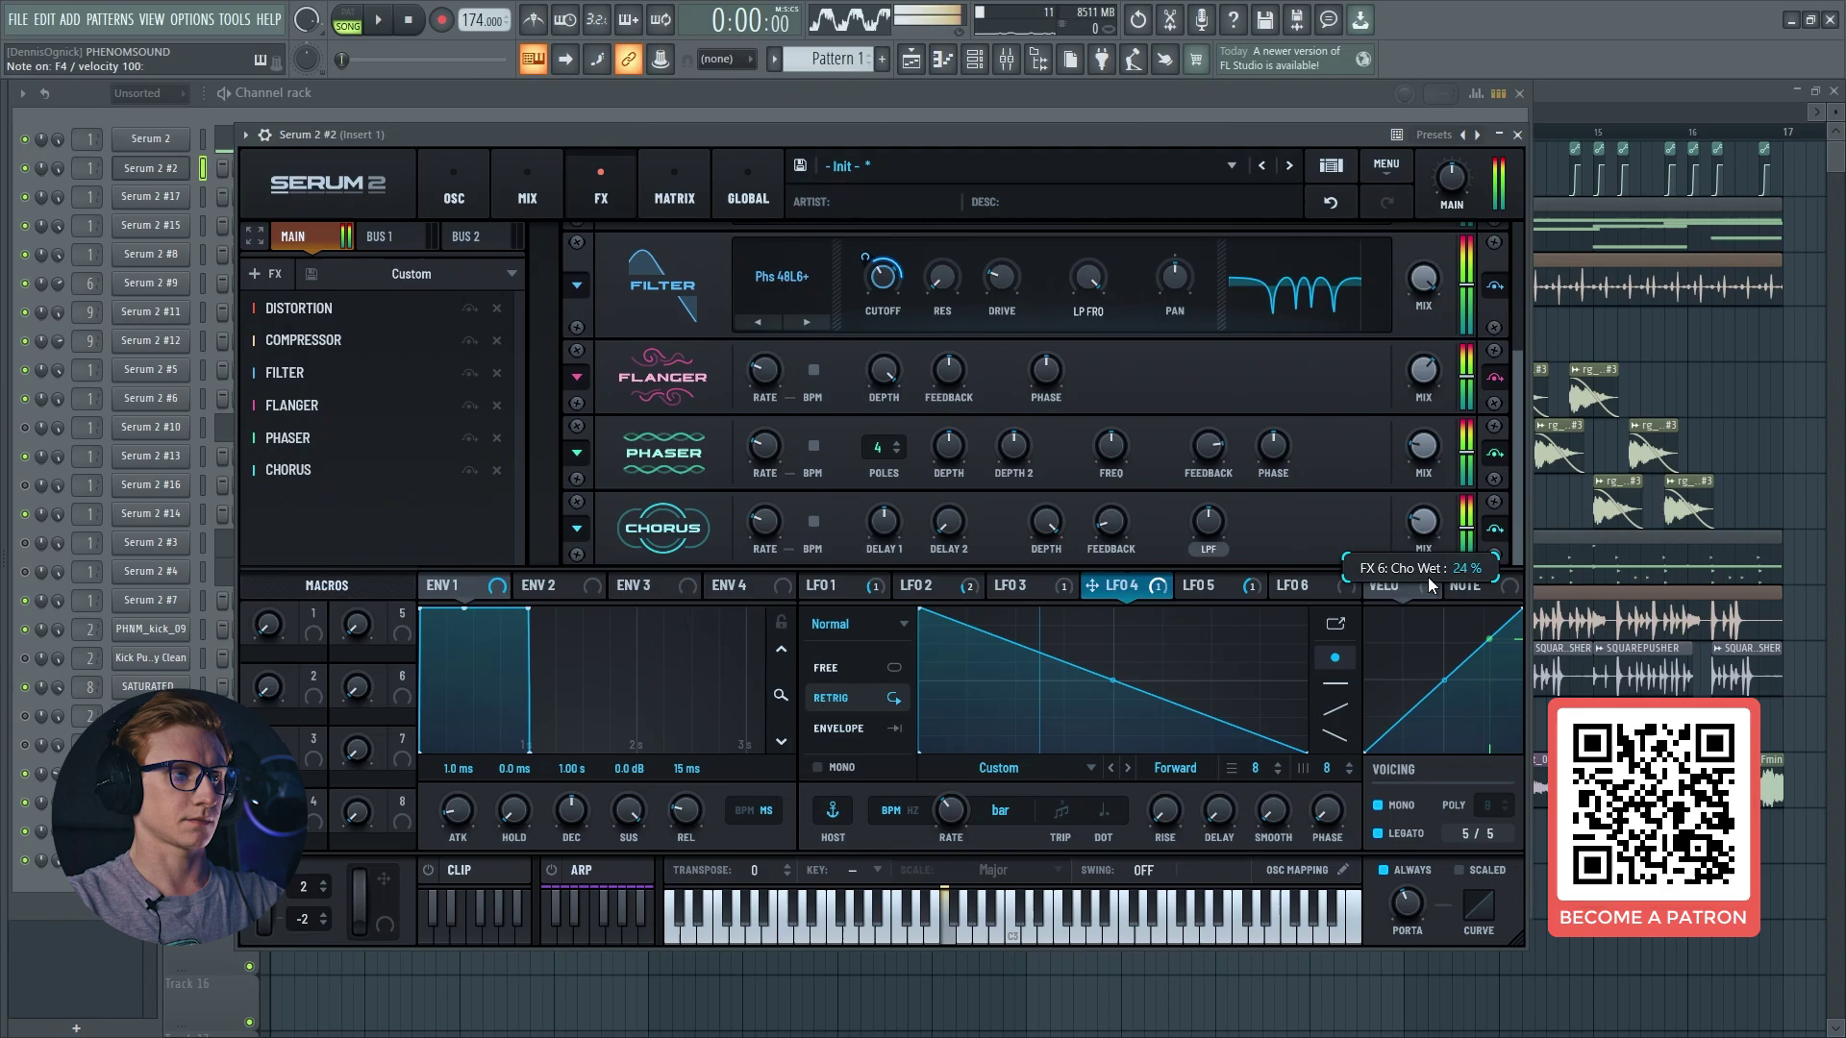
Step: Add an Equalizer and make its high band a bell cut at 10365 Hz with Q 50 and gain -4.3
left_click(275, 276)
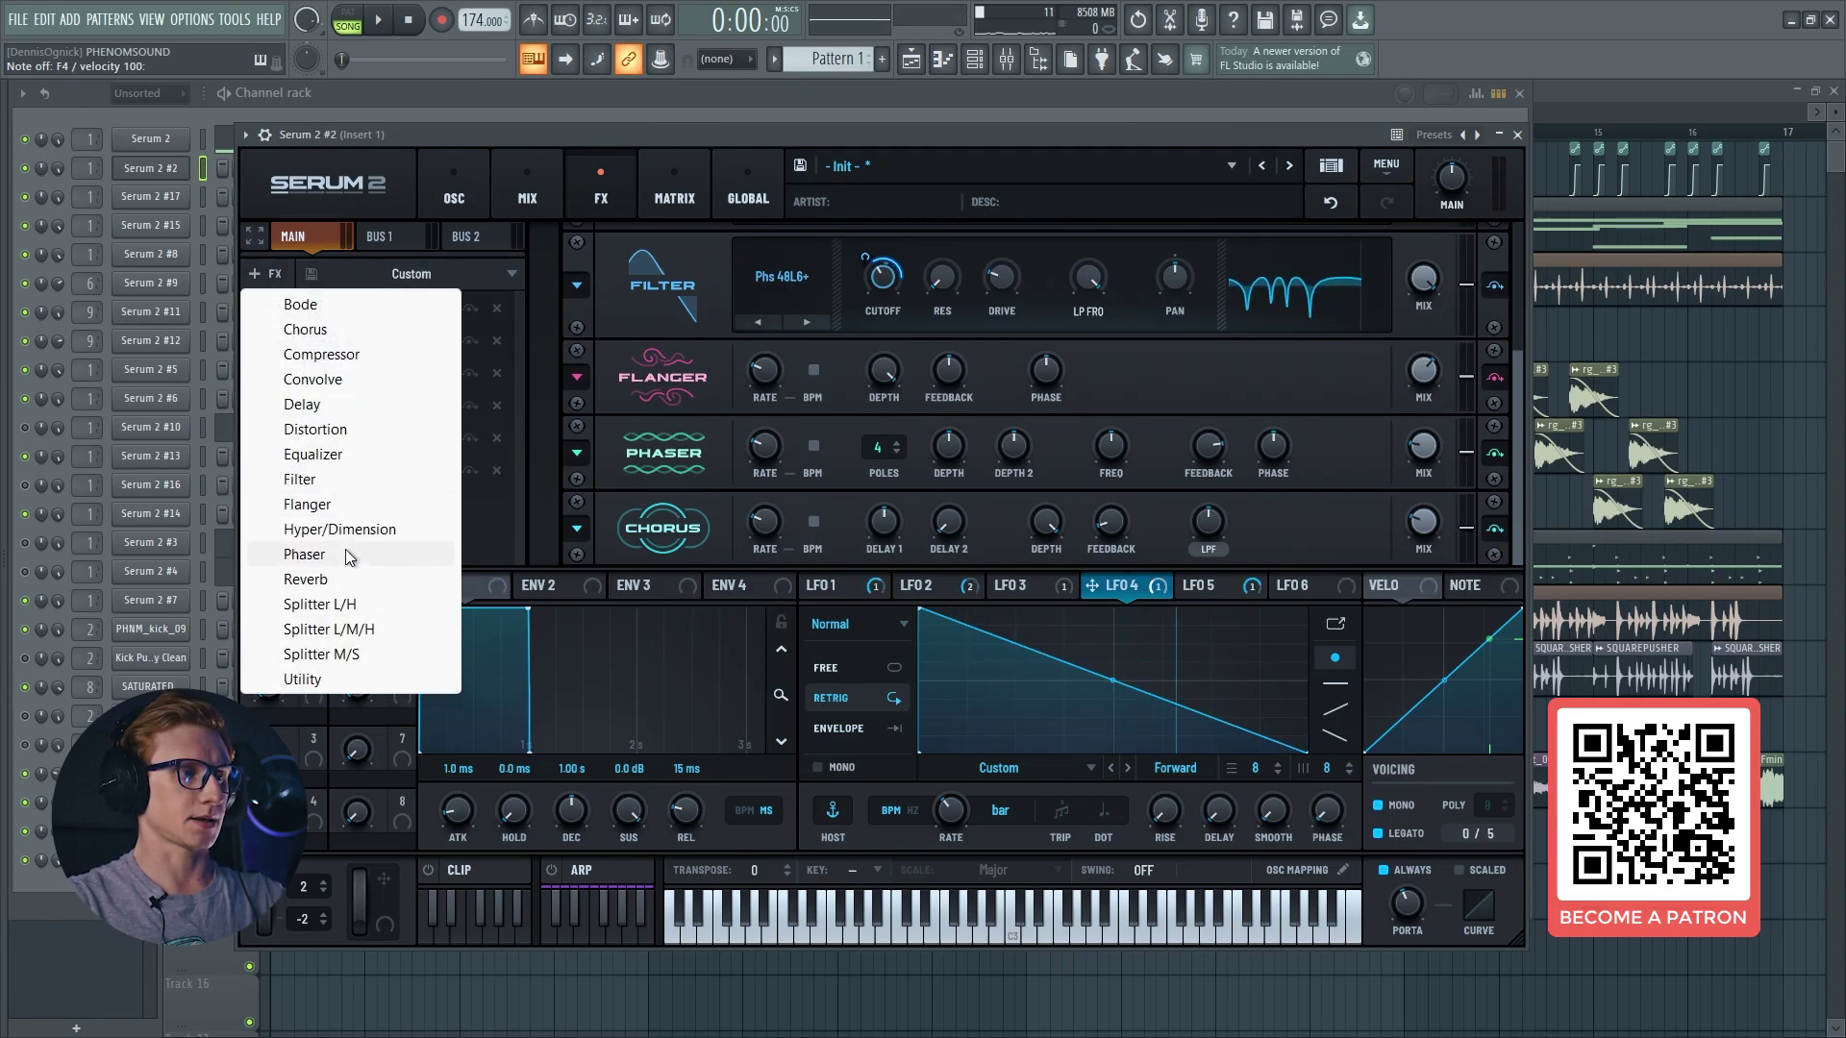
left_click(365, 454)
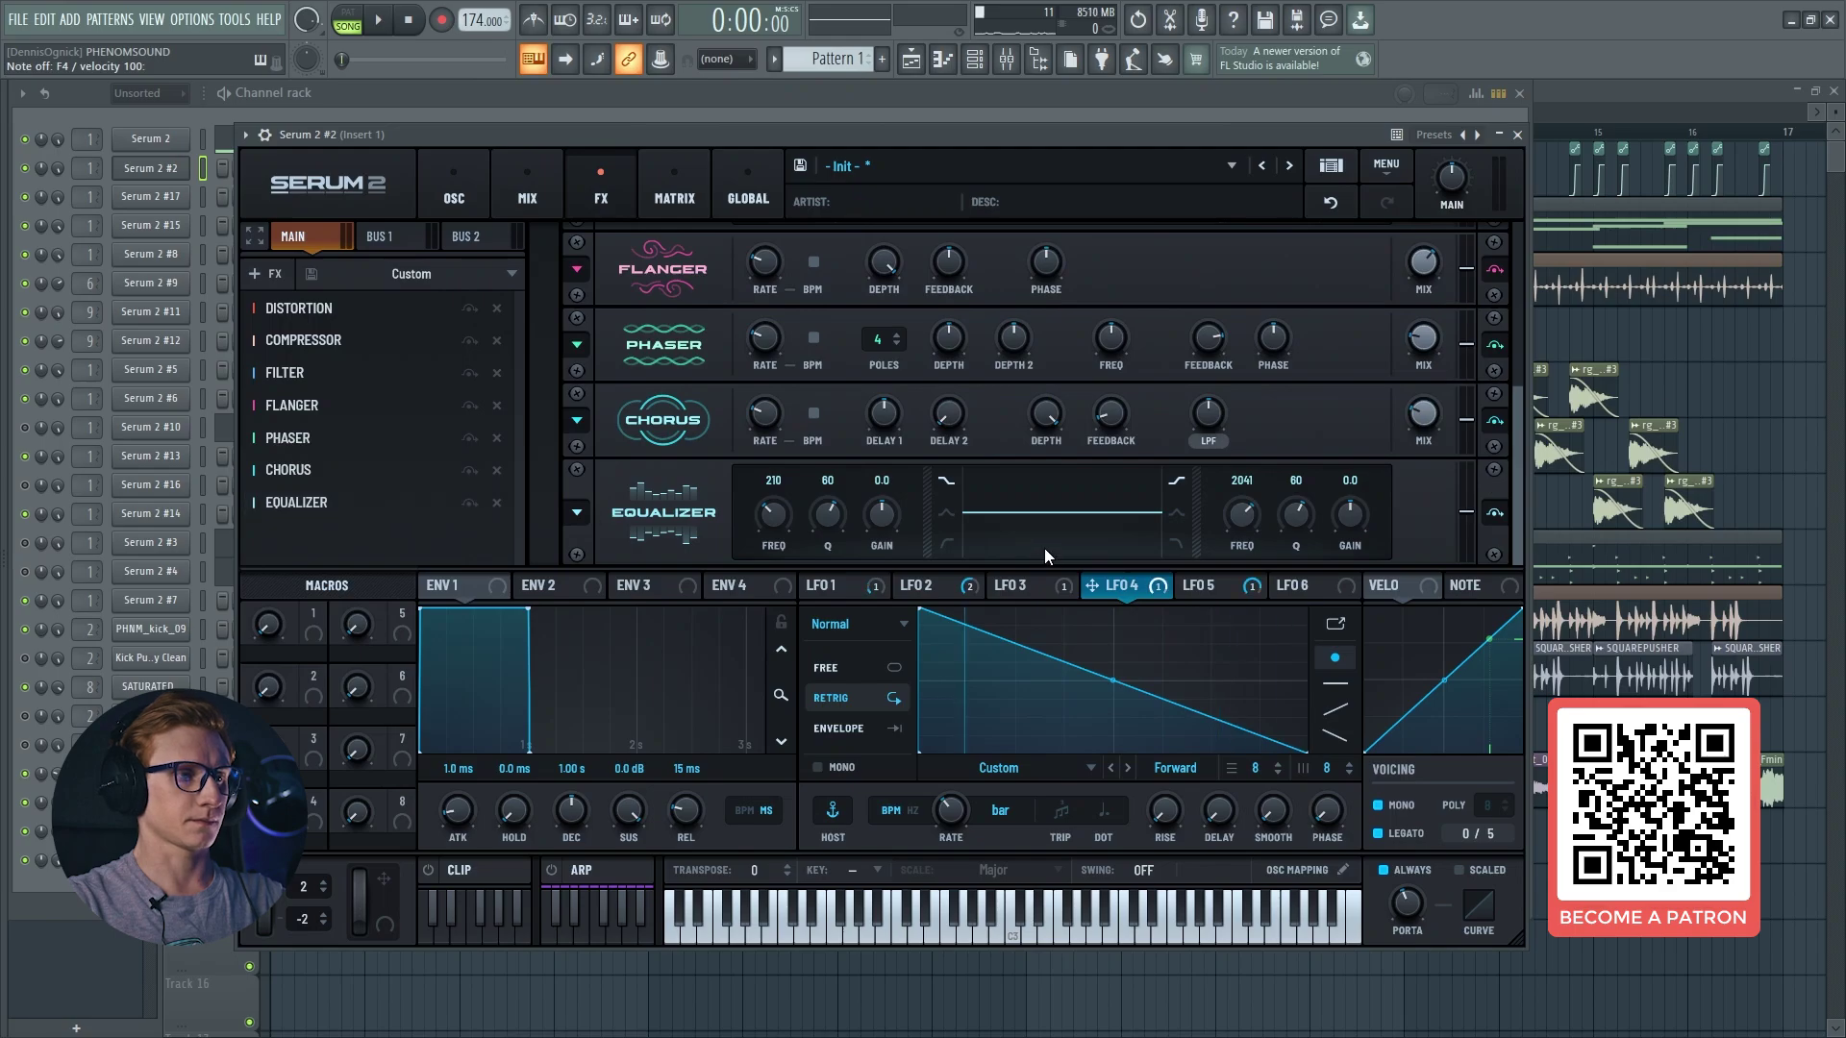
left_click(1179, 515)
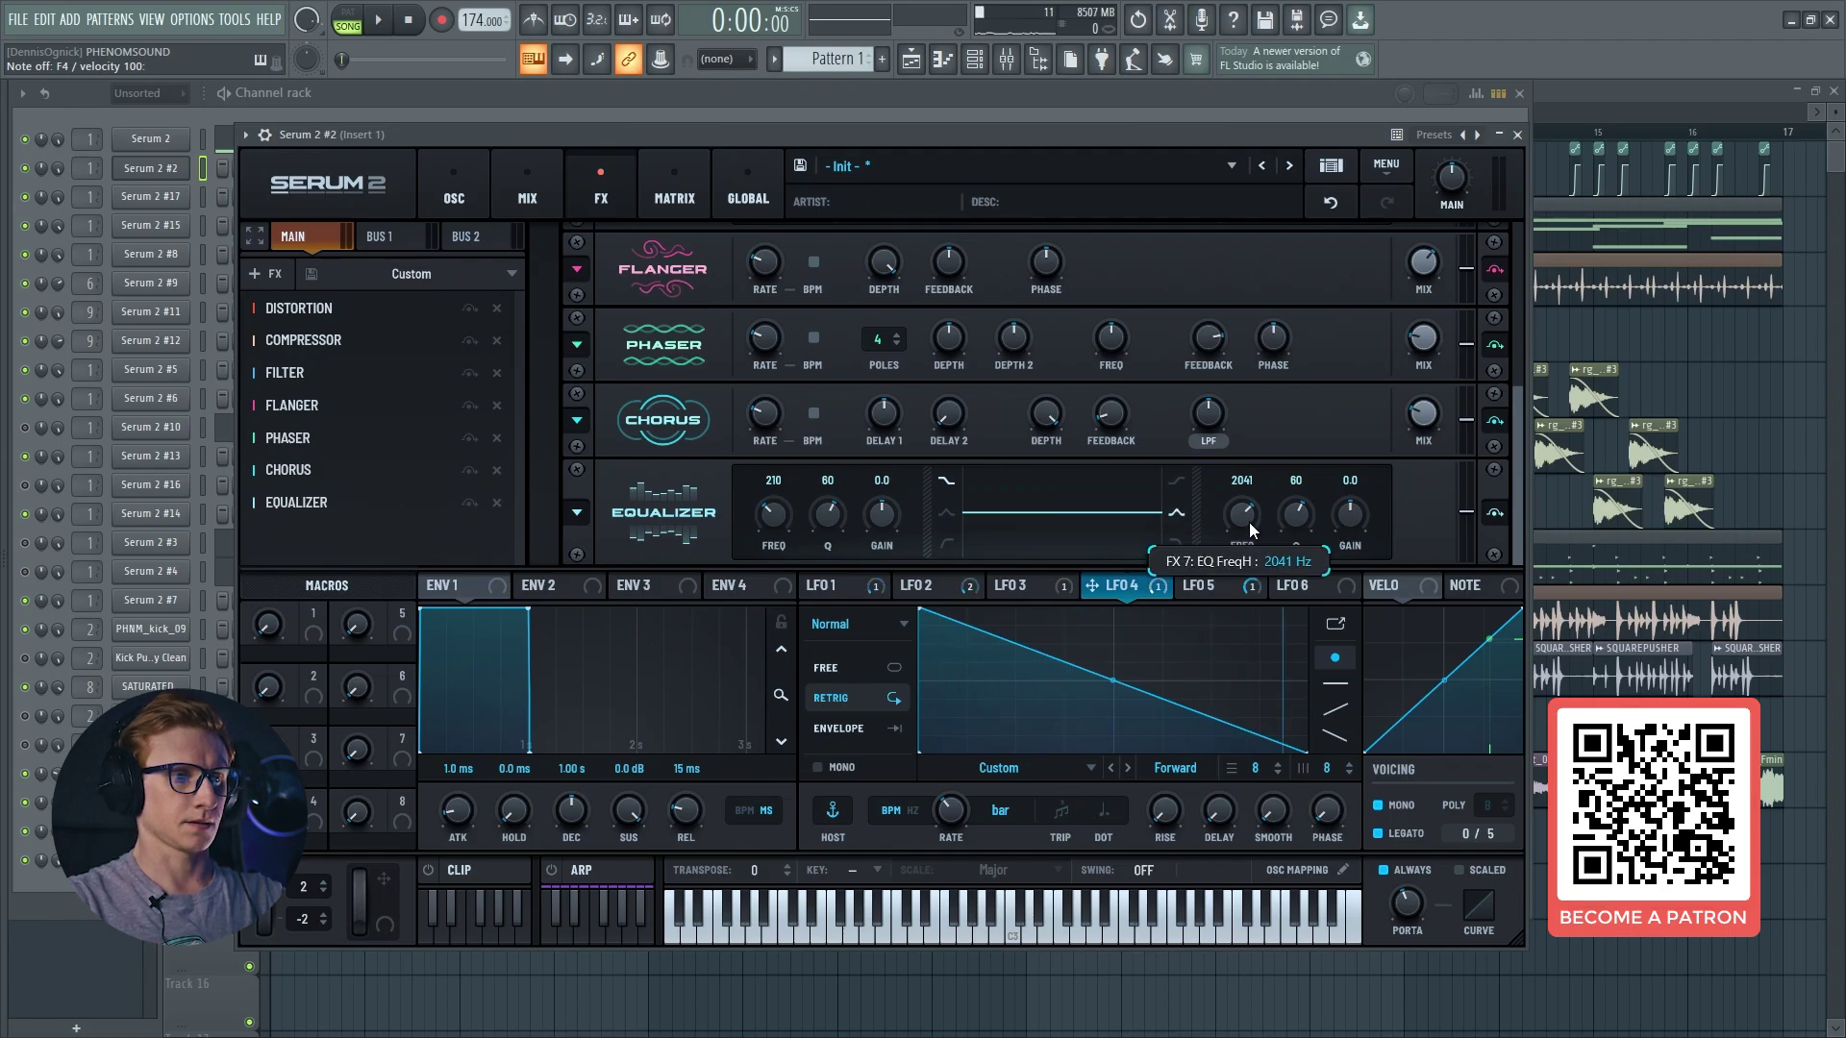
left_click_drag(1249, 522, 1337, 539)
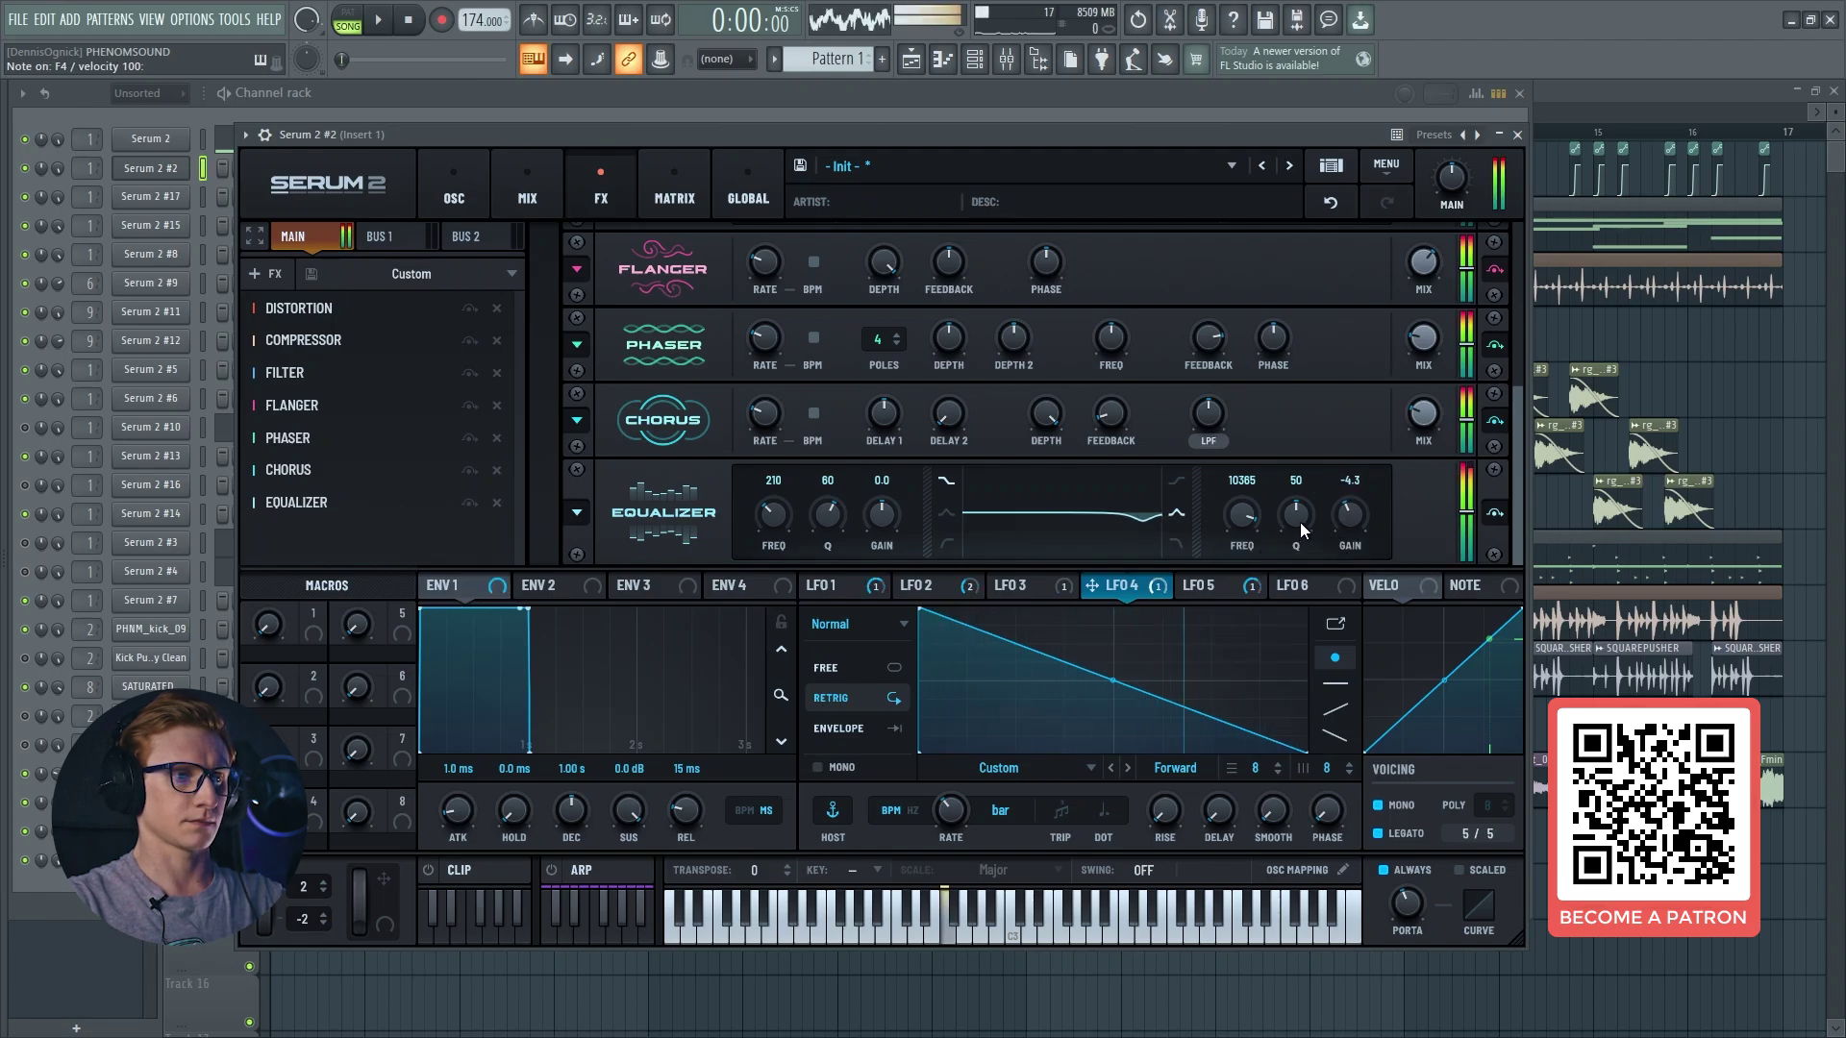
left_click(469, 504)
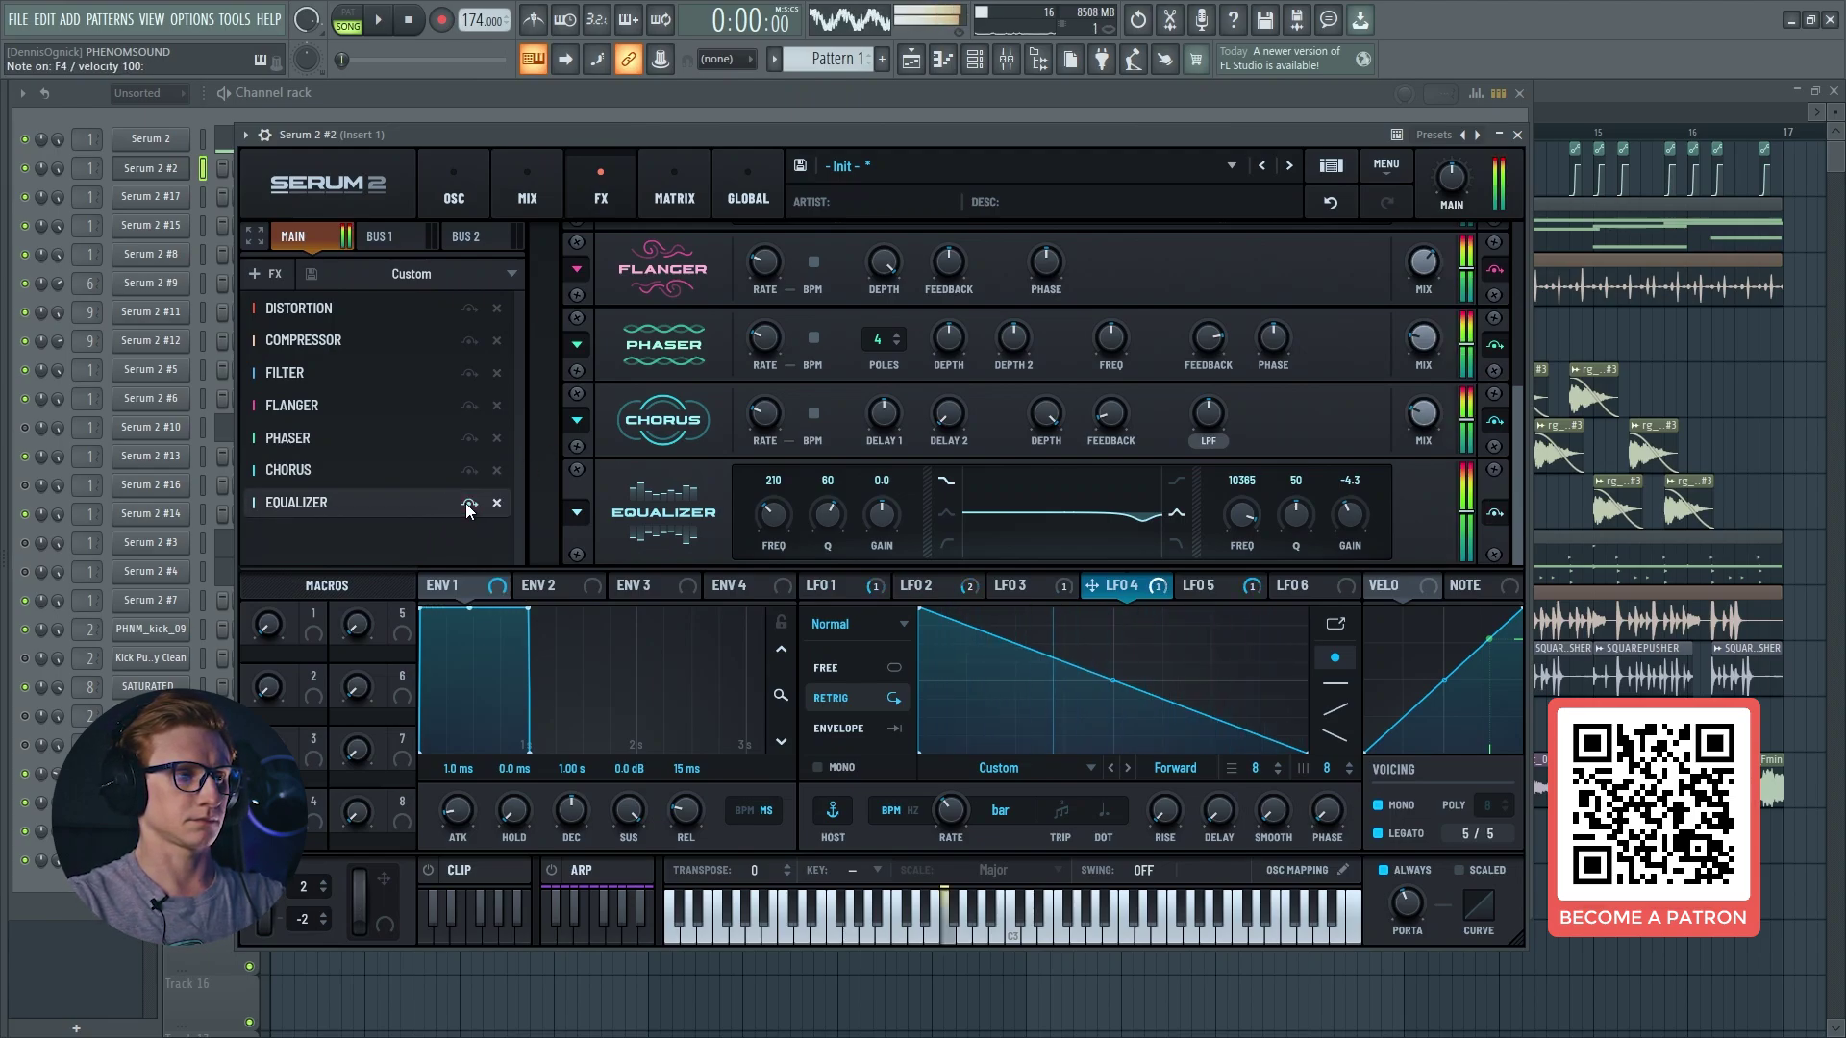
Step: Add a Utility effect at the end of the main effects chain with Mono Bass on and stereo width at 100%
left_click(274, 274)
left_click(289, 679)
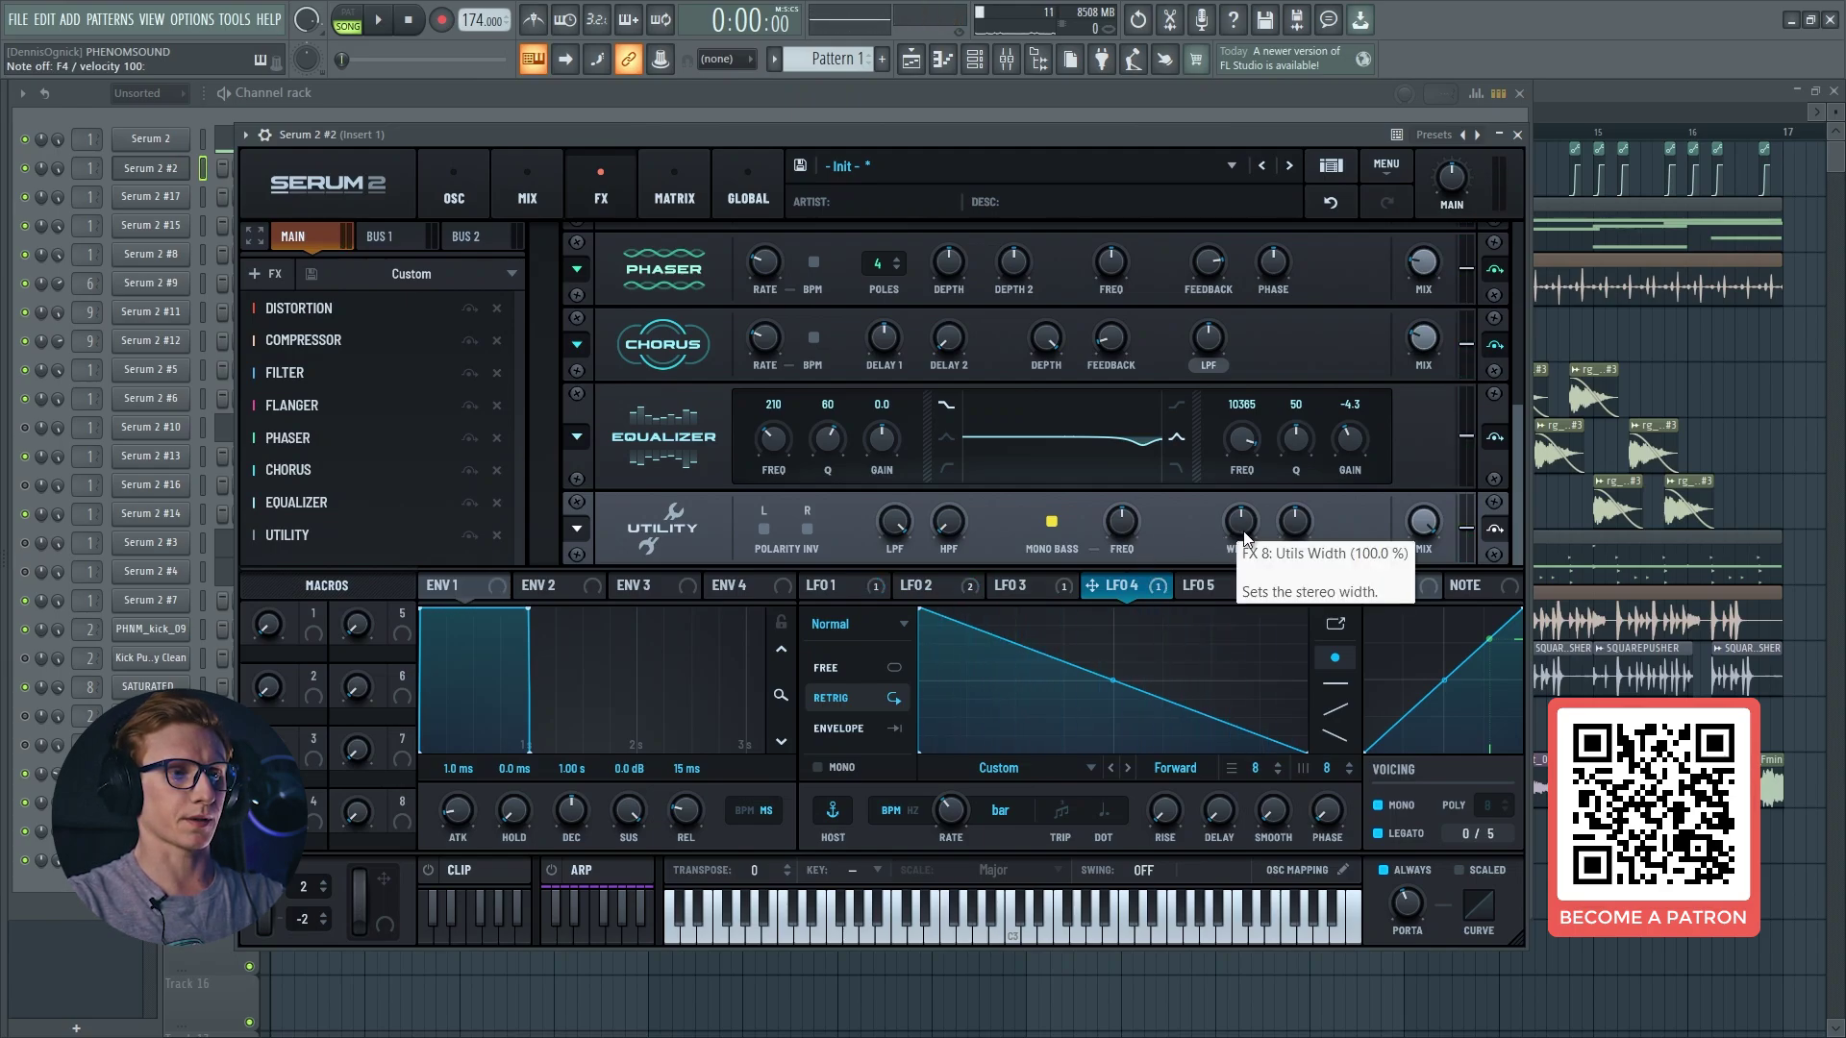
mouse_move(1243, 535)
left_mouse_down()
mouse_move(1269, 494)
mouse_move(1238, 626)
mouse_move(1260, 529)
mouse_move(1228, 522)
left_mouse_up()
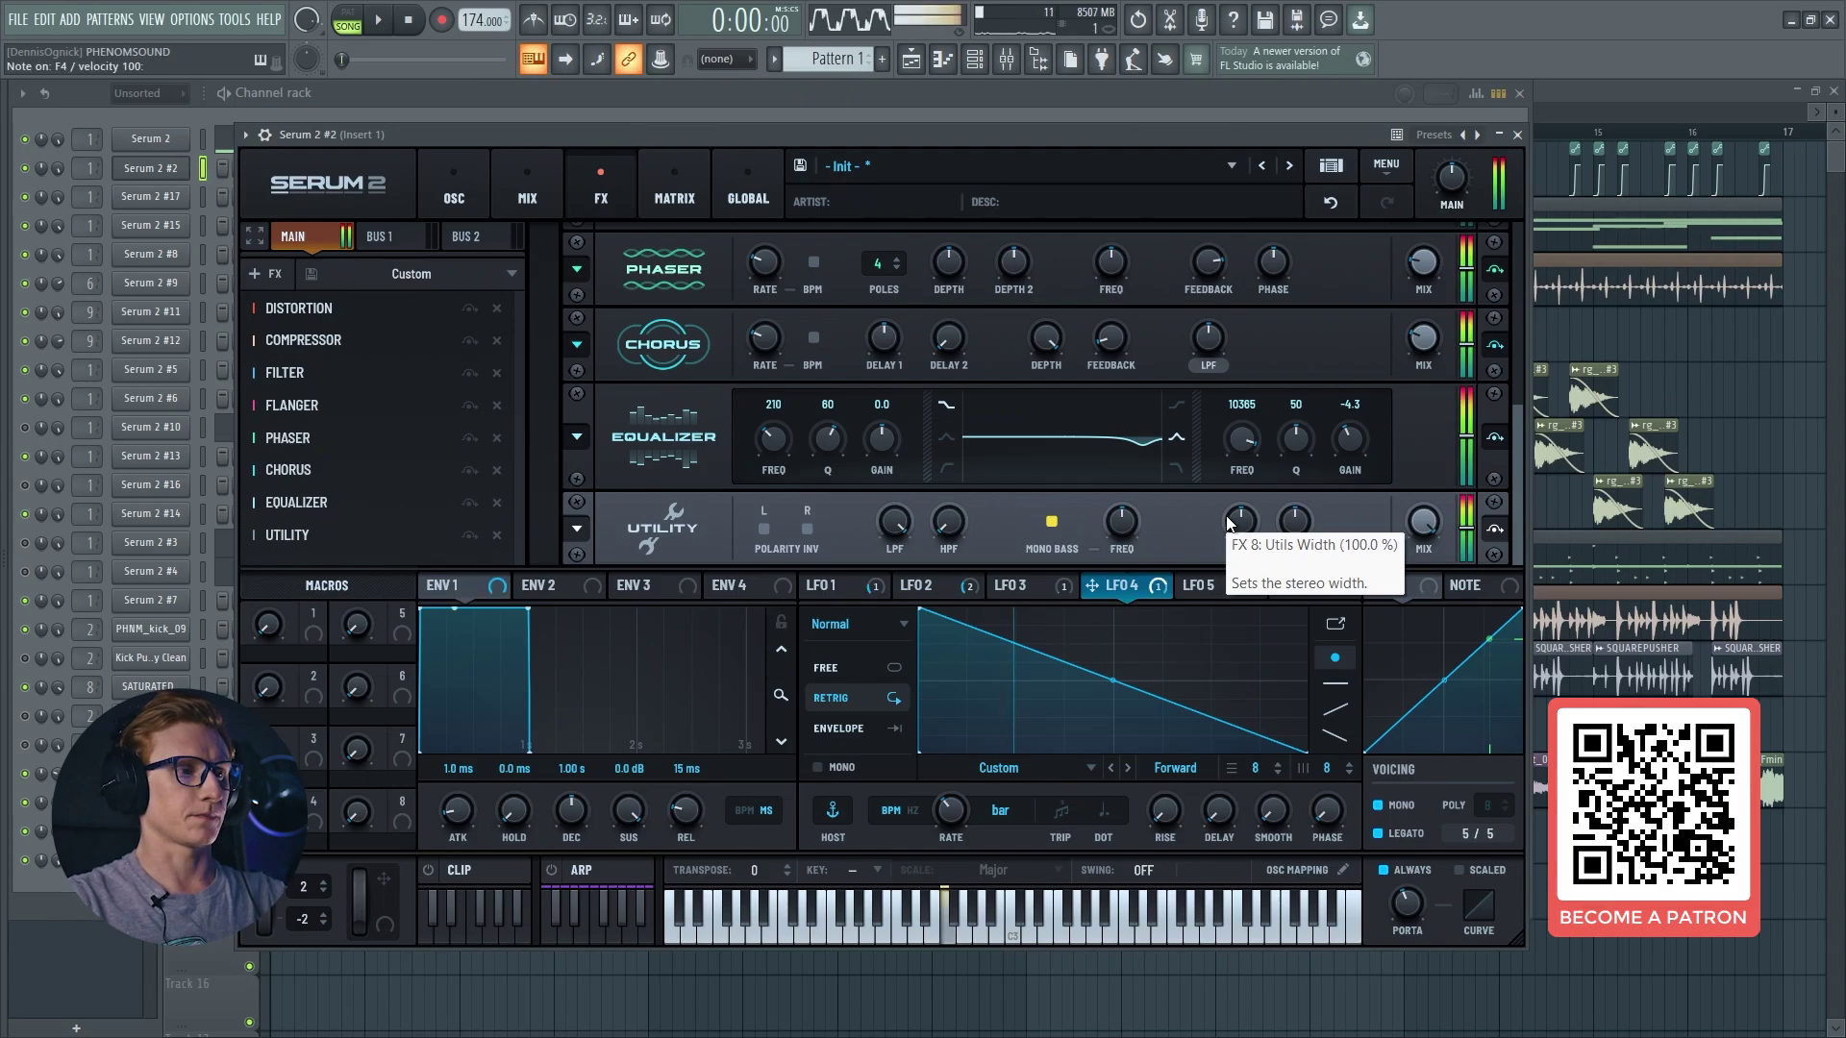
Step: Set the destination of the sixth modulation matrix slot to the global Main Tuning
left_click(670, 187)
left_click(630, 193)
left_click(654, 198)
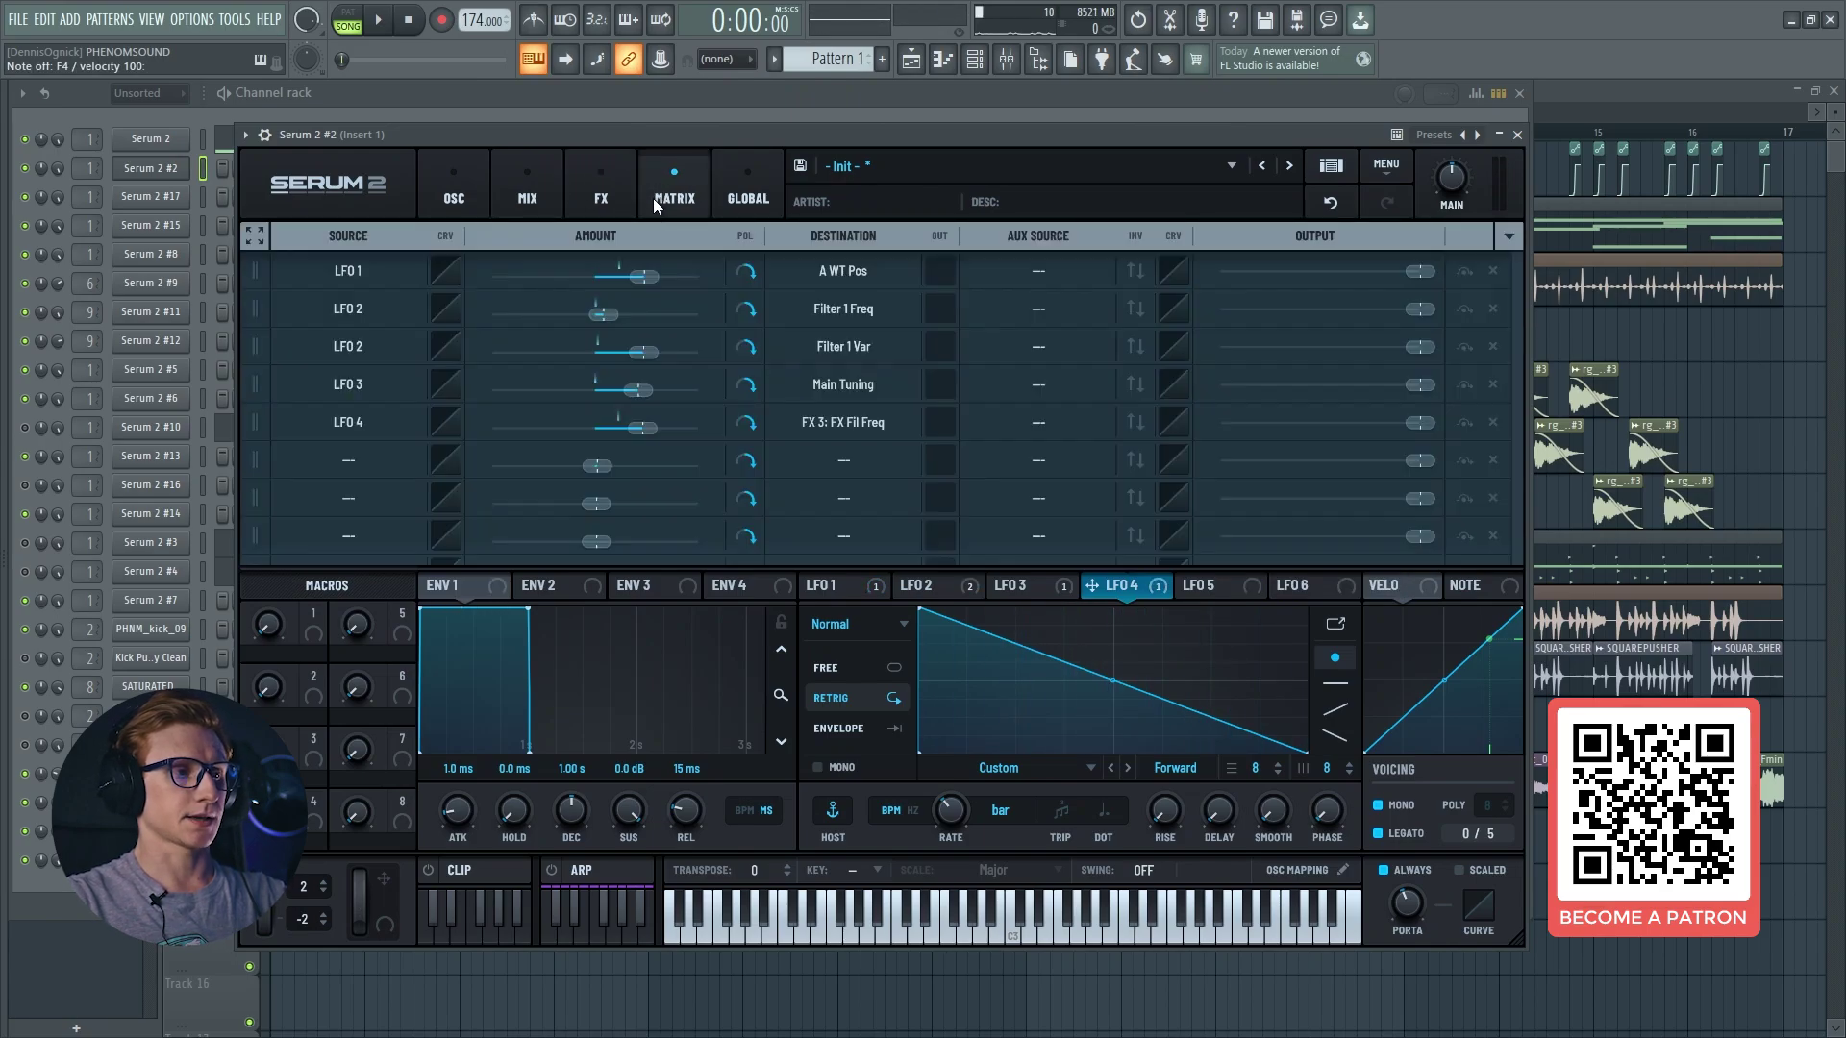
left_click(791, 452)
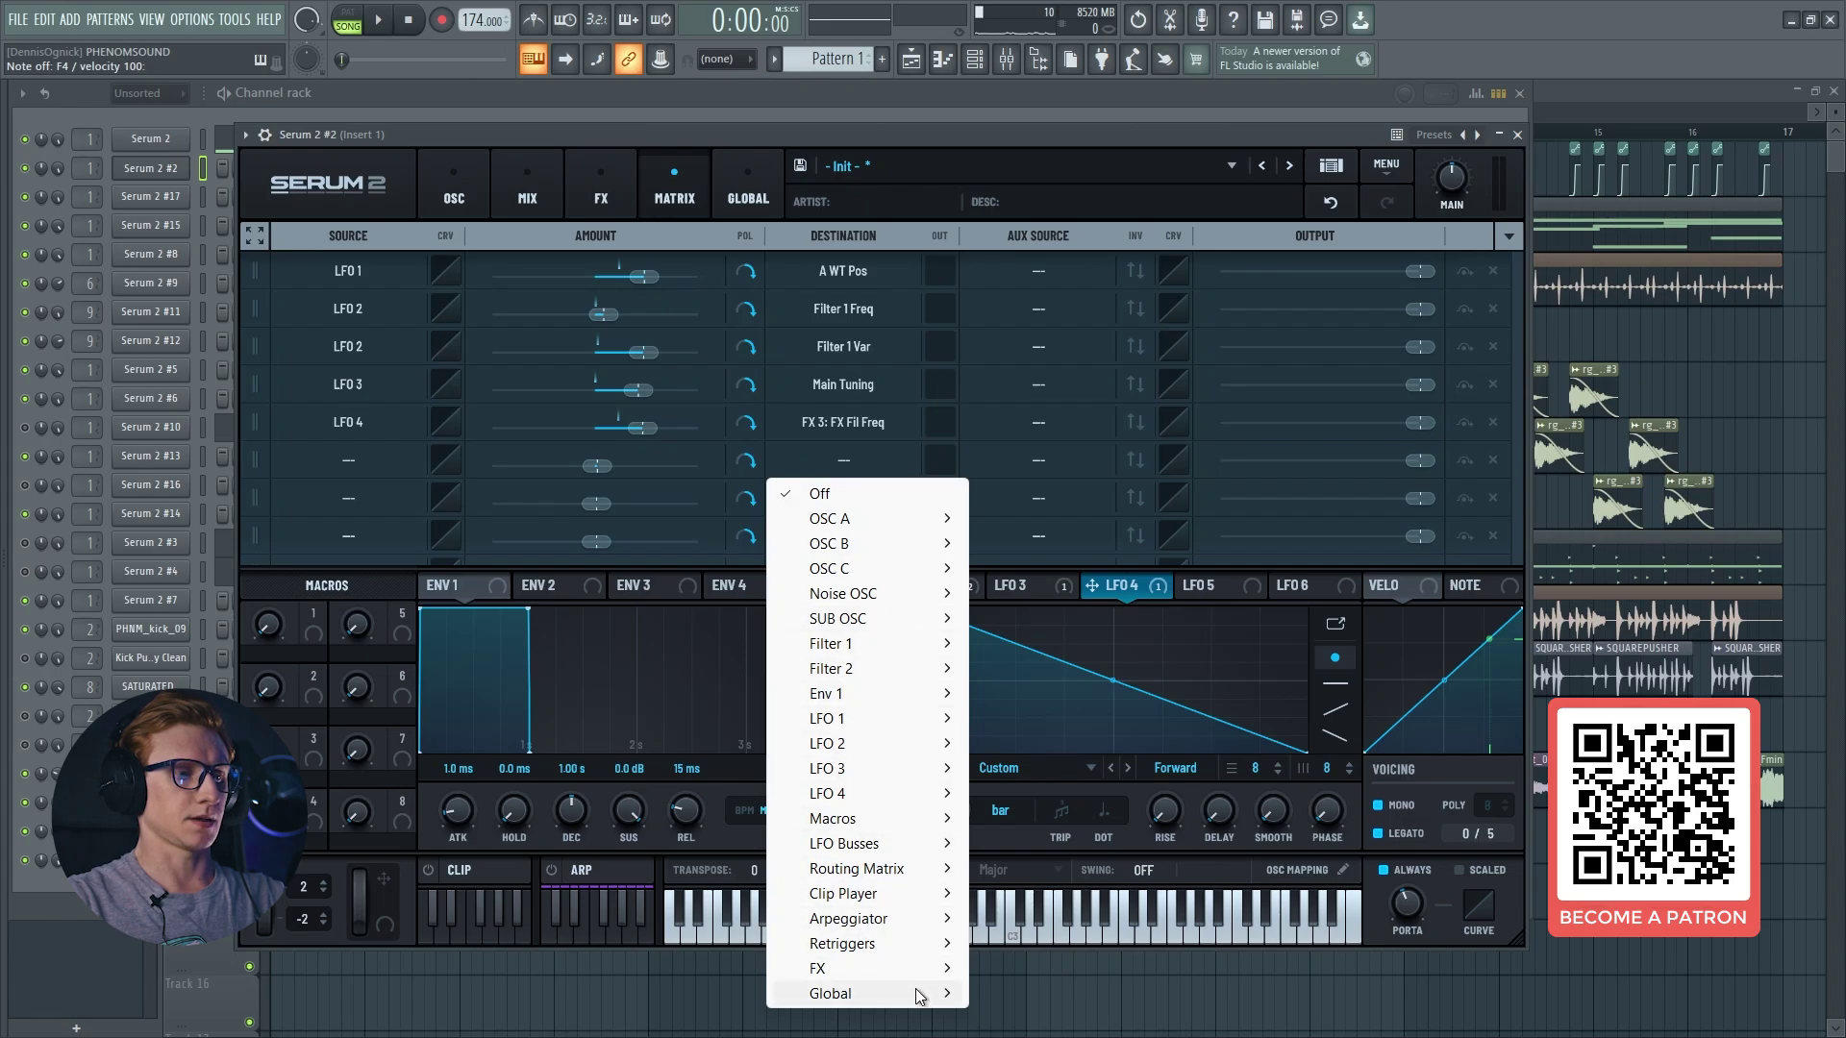
mouse_move(925, 993)
left_click(1038, 842)
Step: Lower the peak of LFO 5's triangle to about 40% height and set its rate to 1/16
left_click(1209, 587)
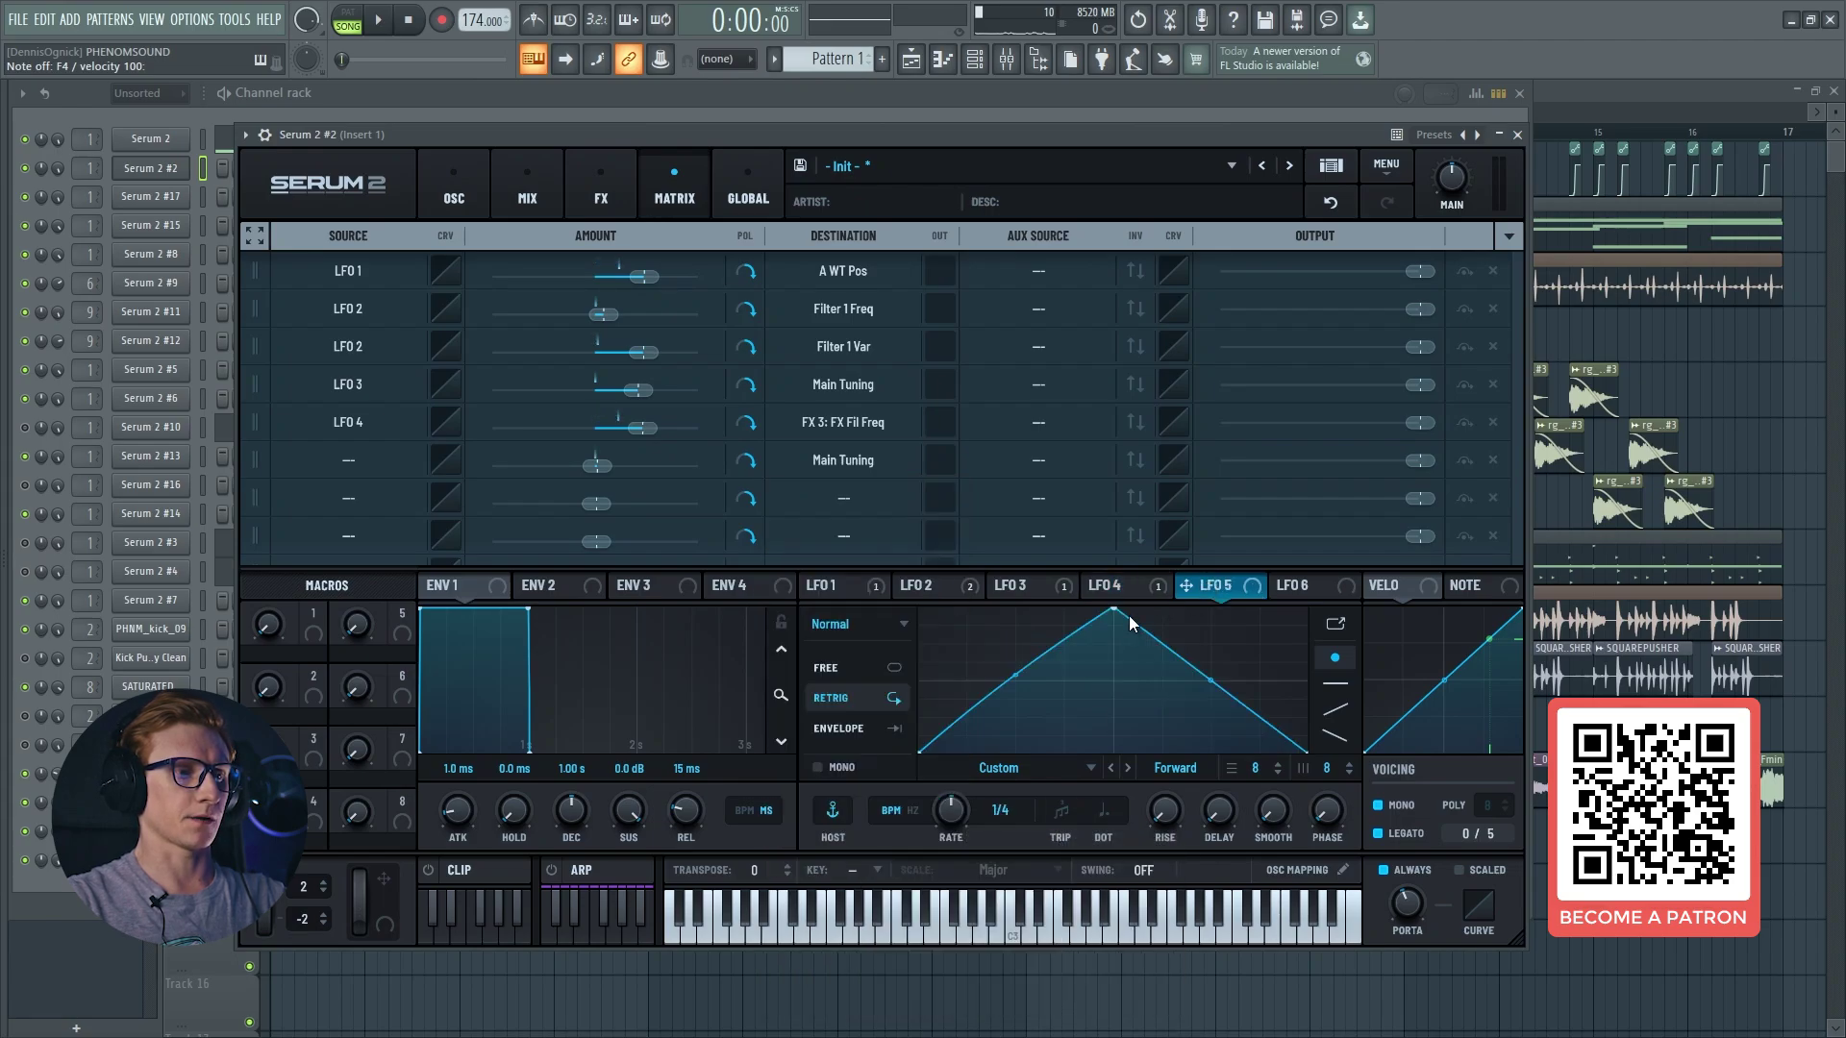
left_click_drag(1113, 616, 1113, 698)
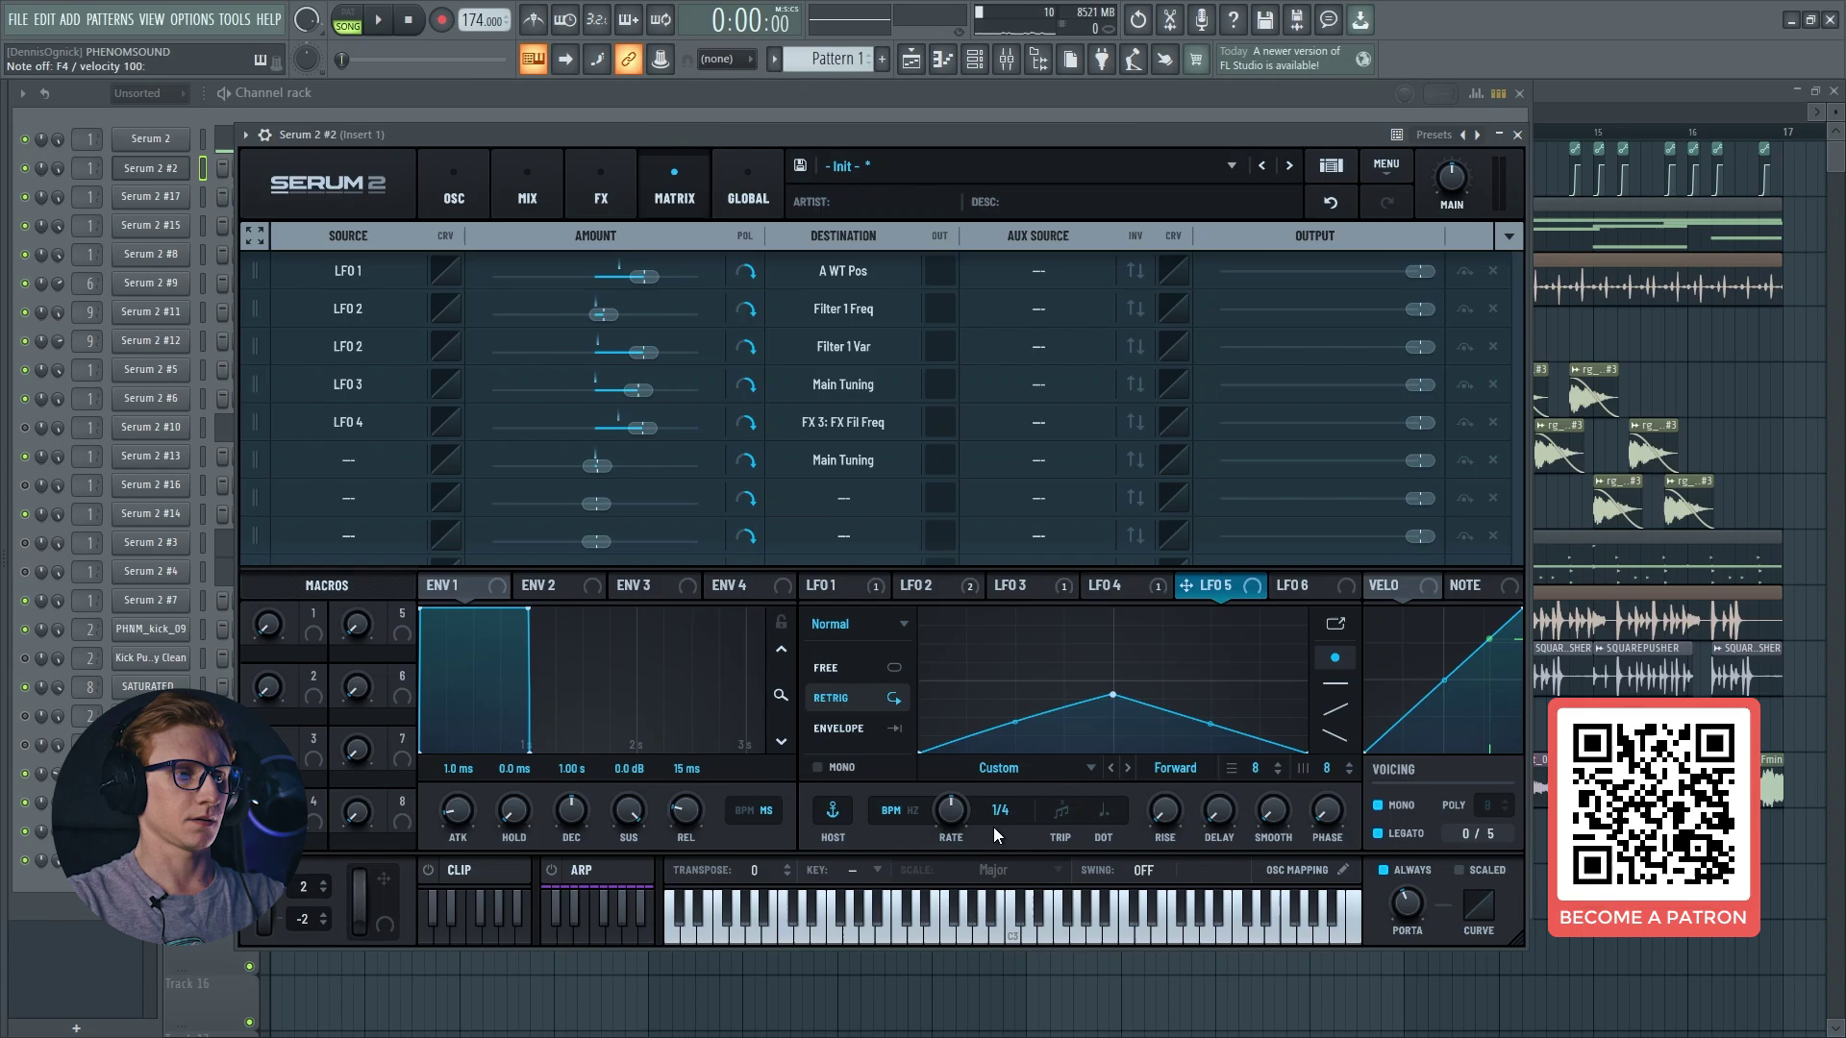
Step: Set the Main Tuning modulation amount in the sixth matrix slot to 1% and its source to LFO 5
double_click(596, 464)
type("1")
key("Return")
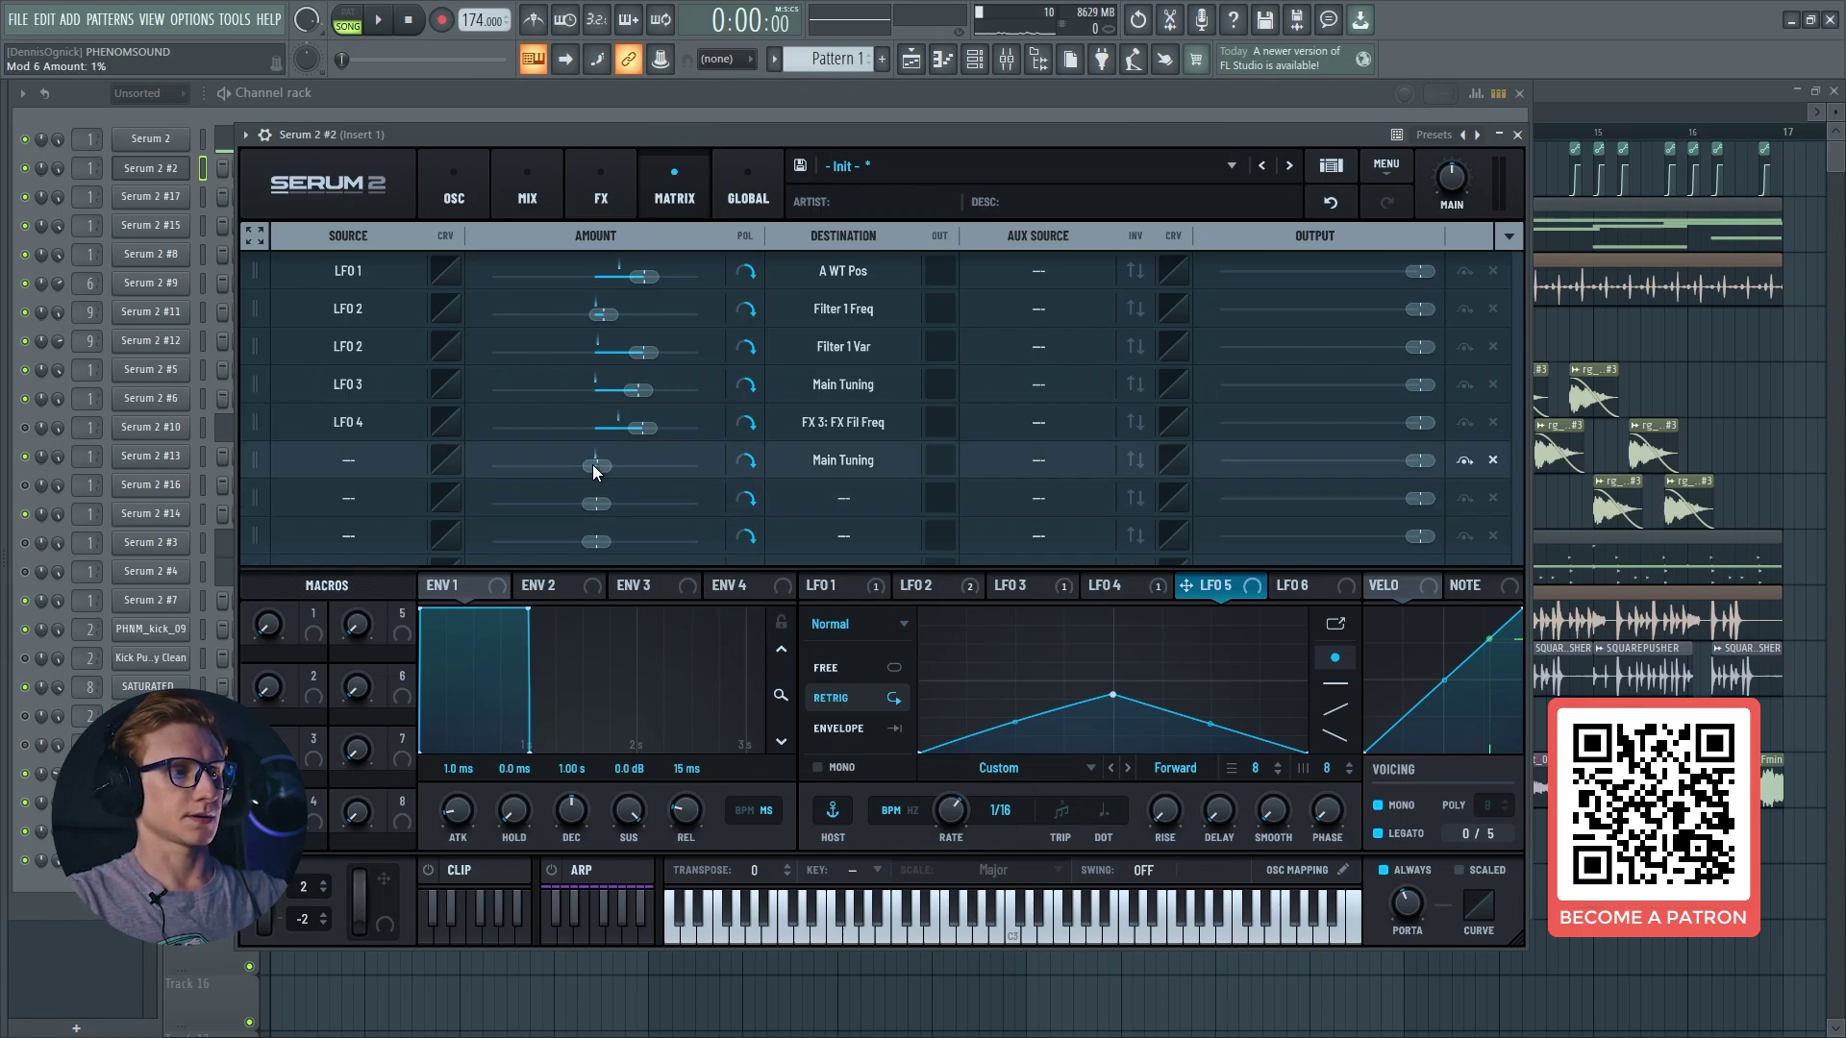
left_click(388, 463)
left_click(845, 458)
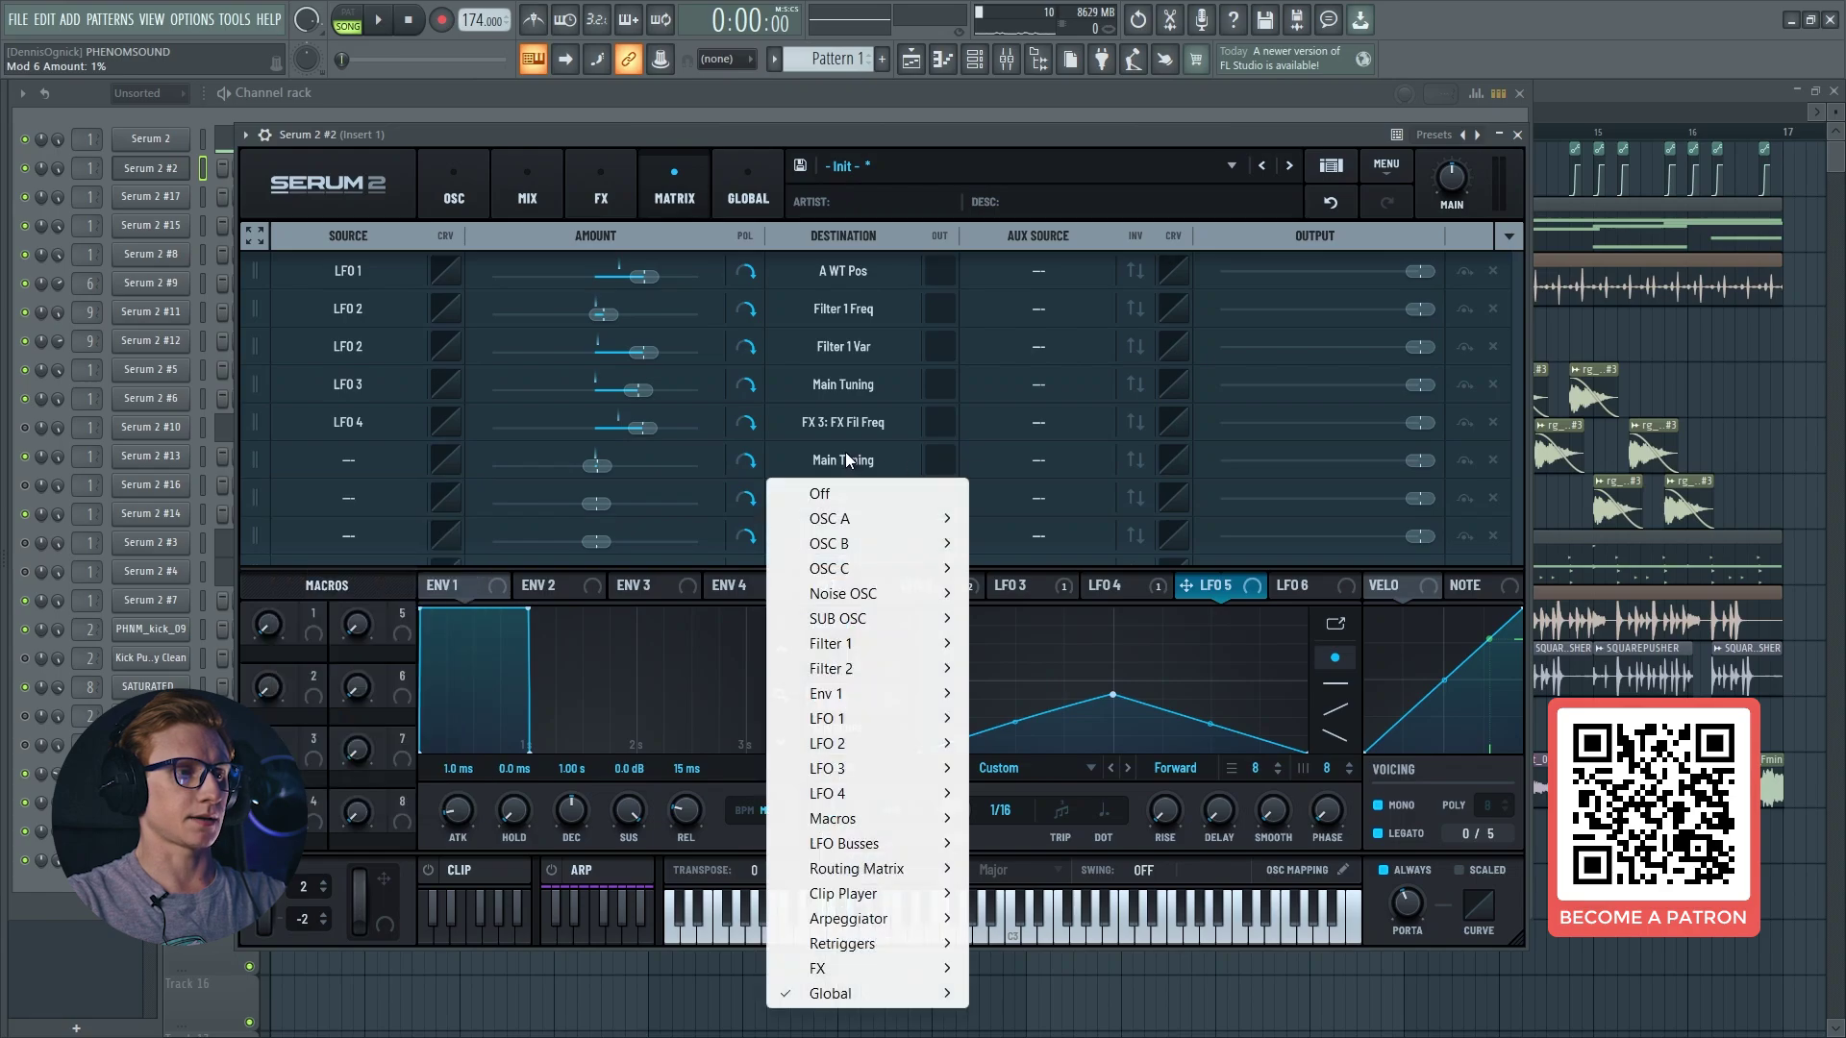
left_click(358, 458)
mouse_move(411, 544)
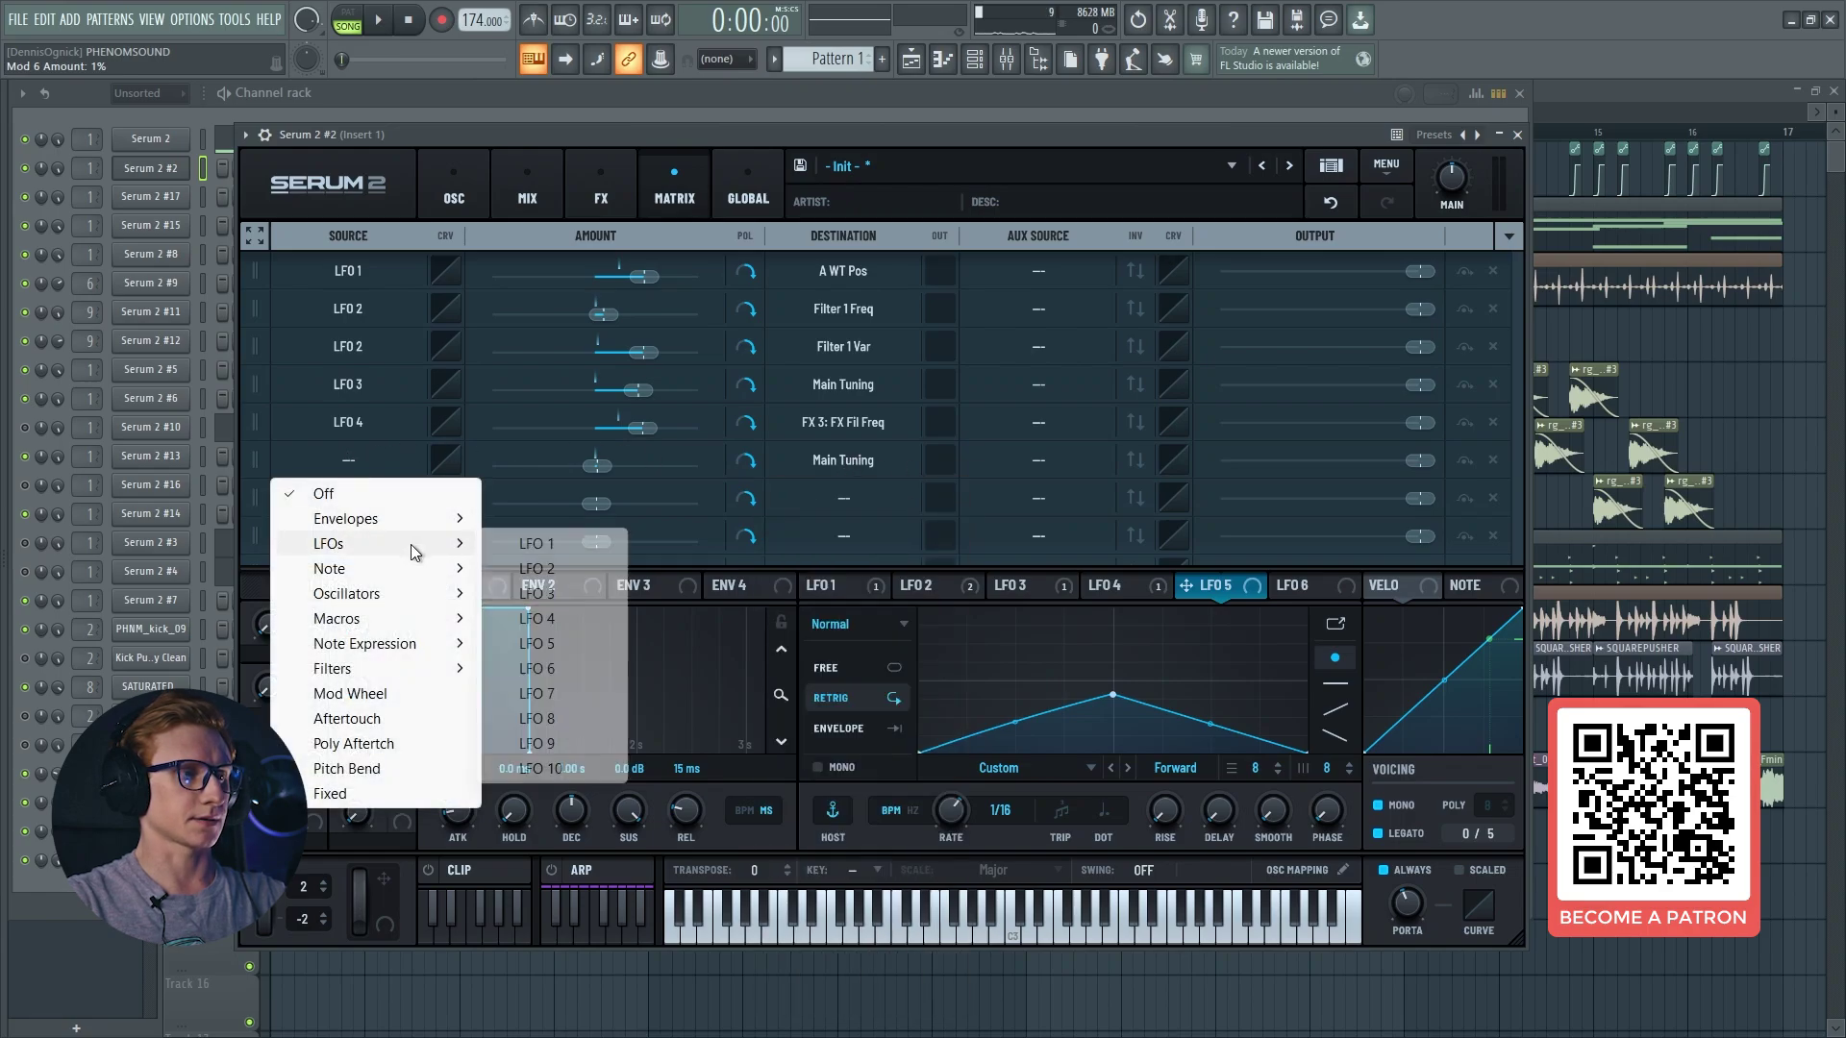
left_click(539, 643)
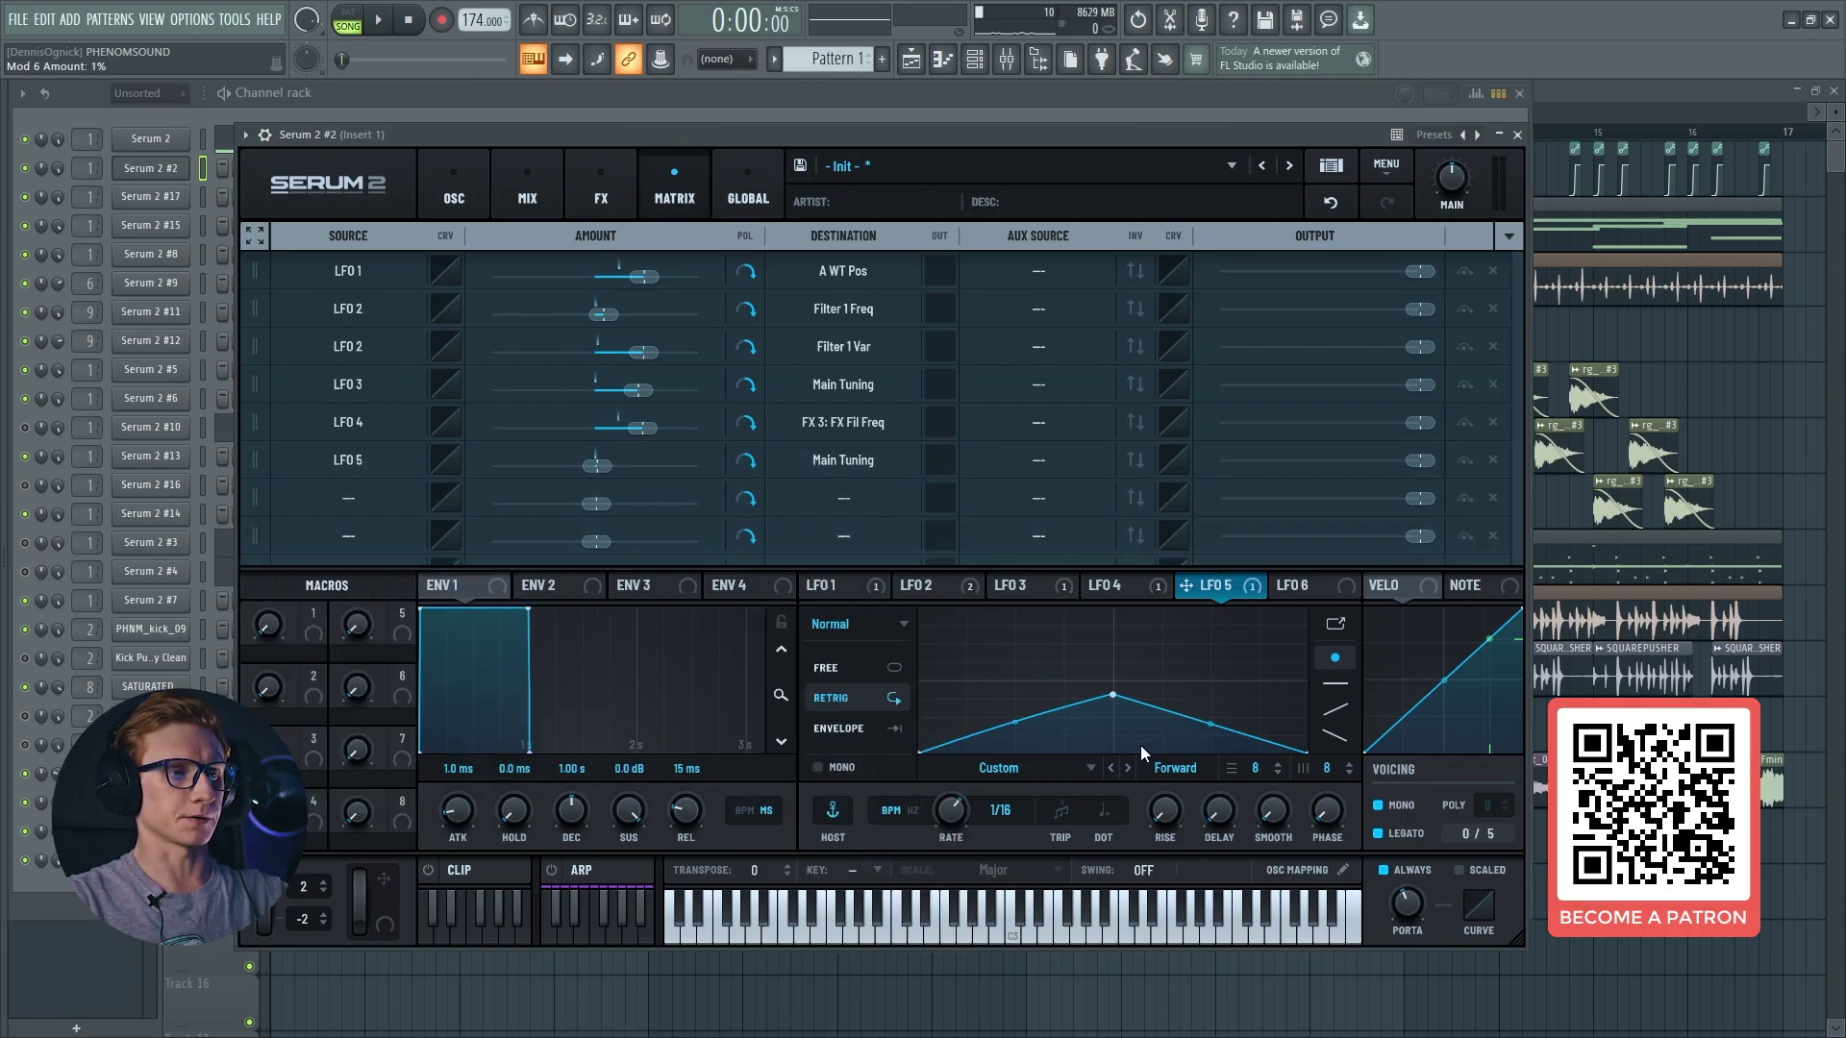
Step: Play test notes to audition the bass while reviewing the modulation matrix, oscillators and effects chain
key("v")
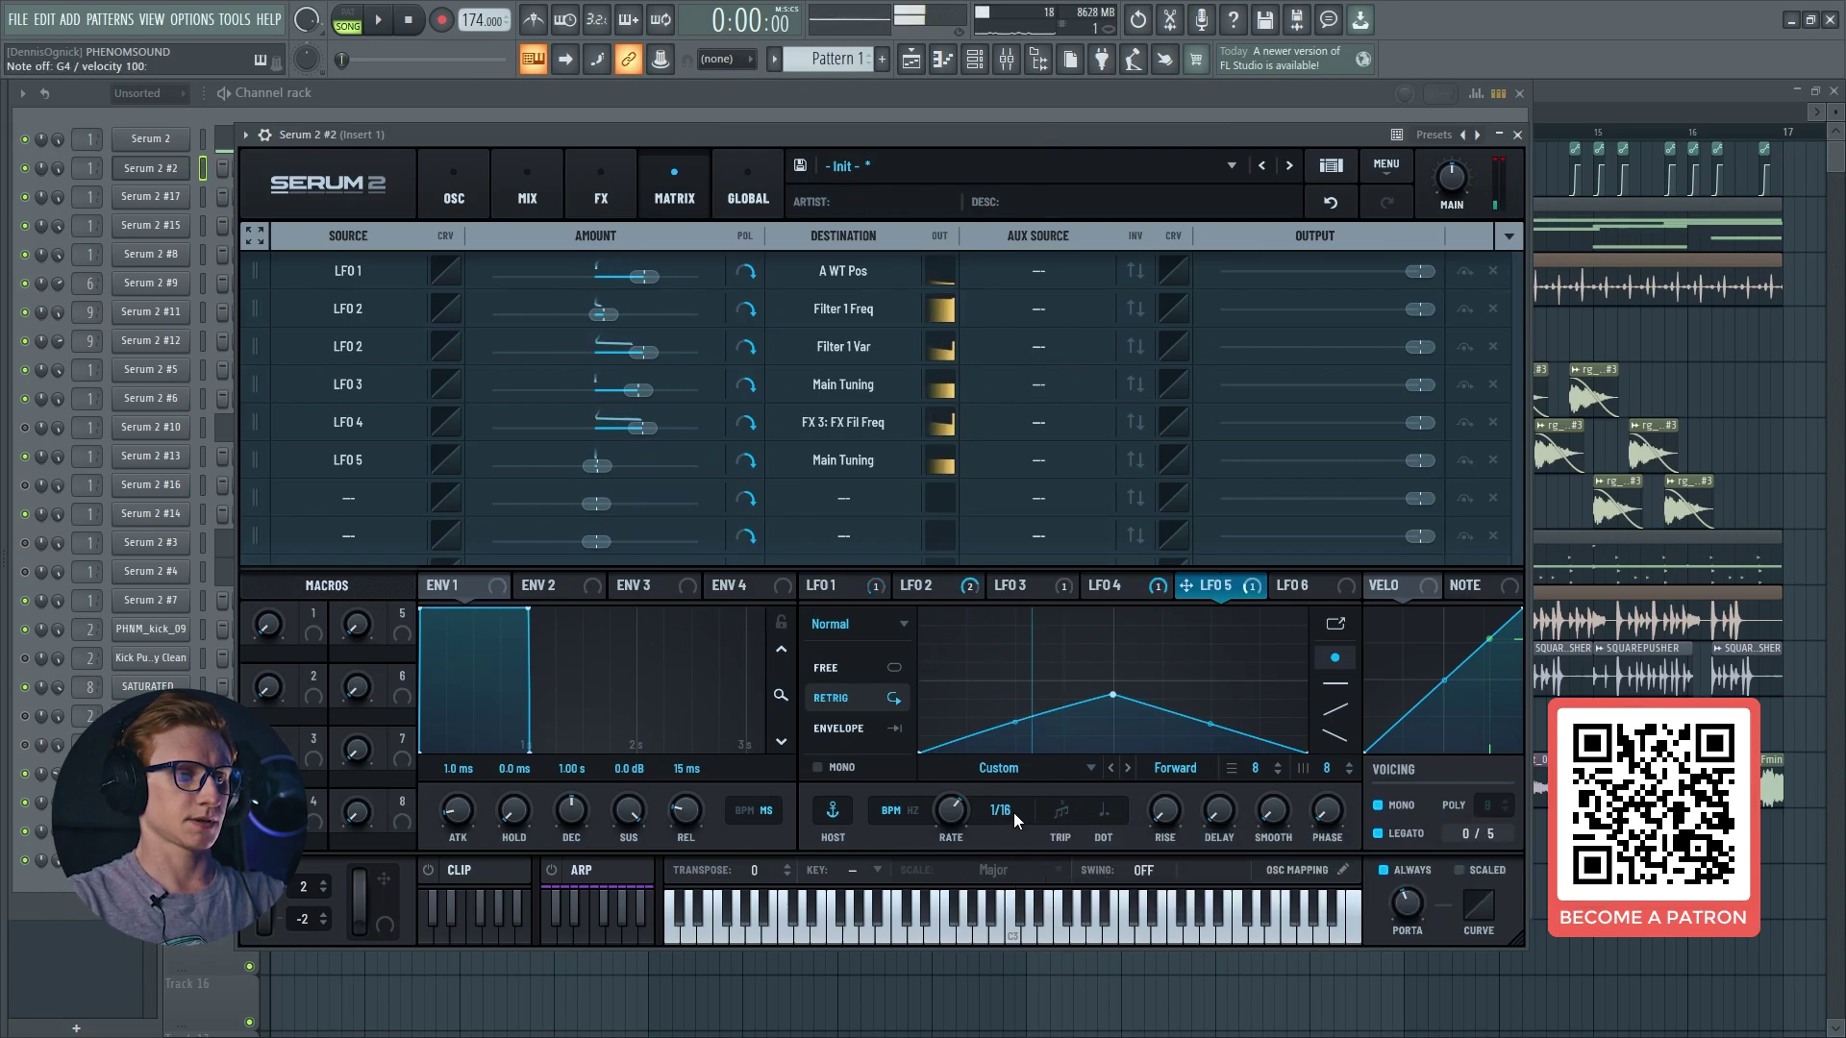
key("b")
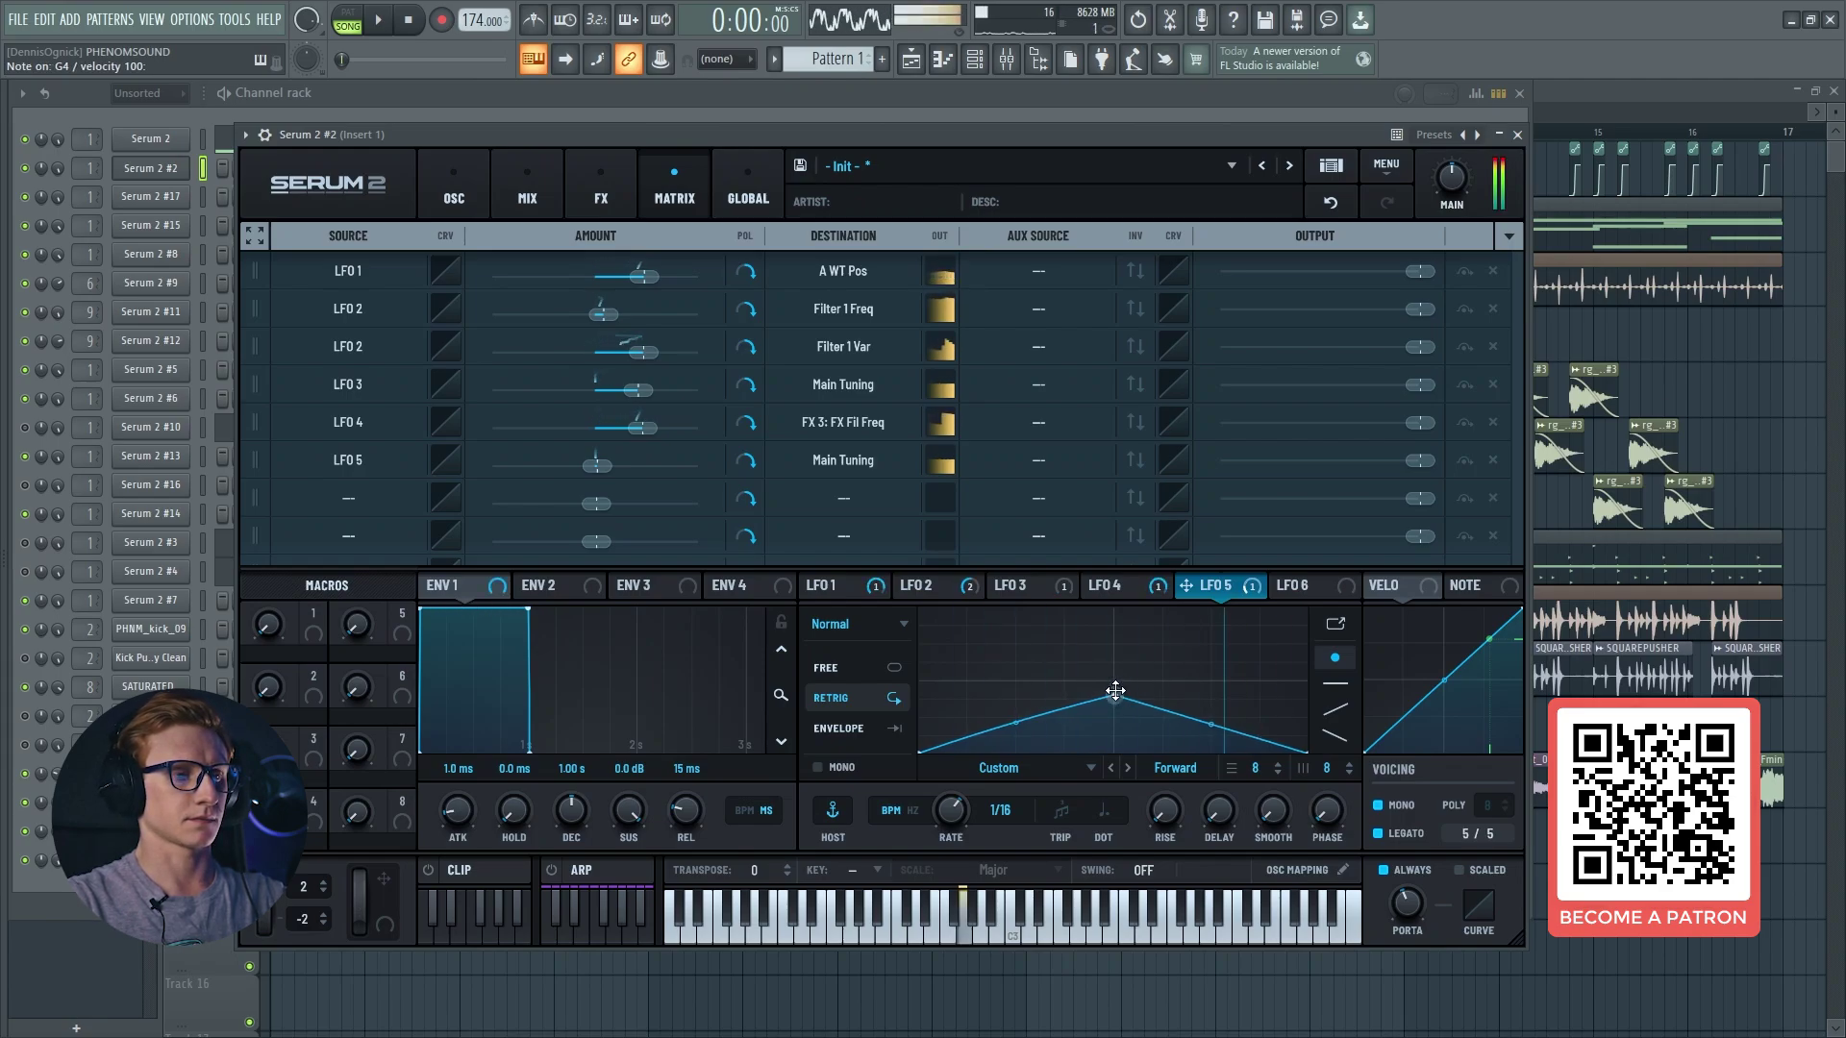
key("t")
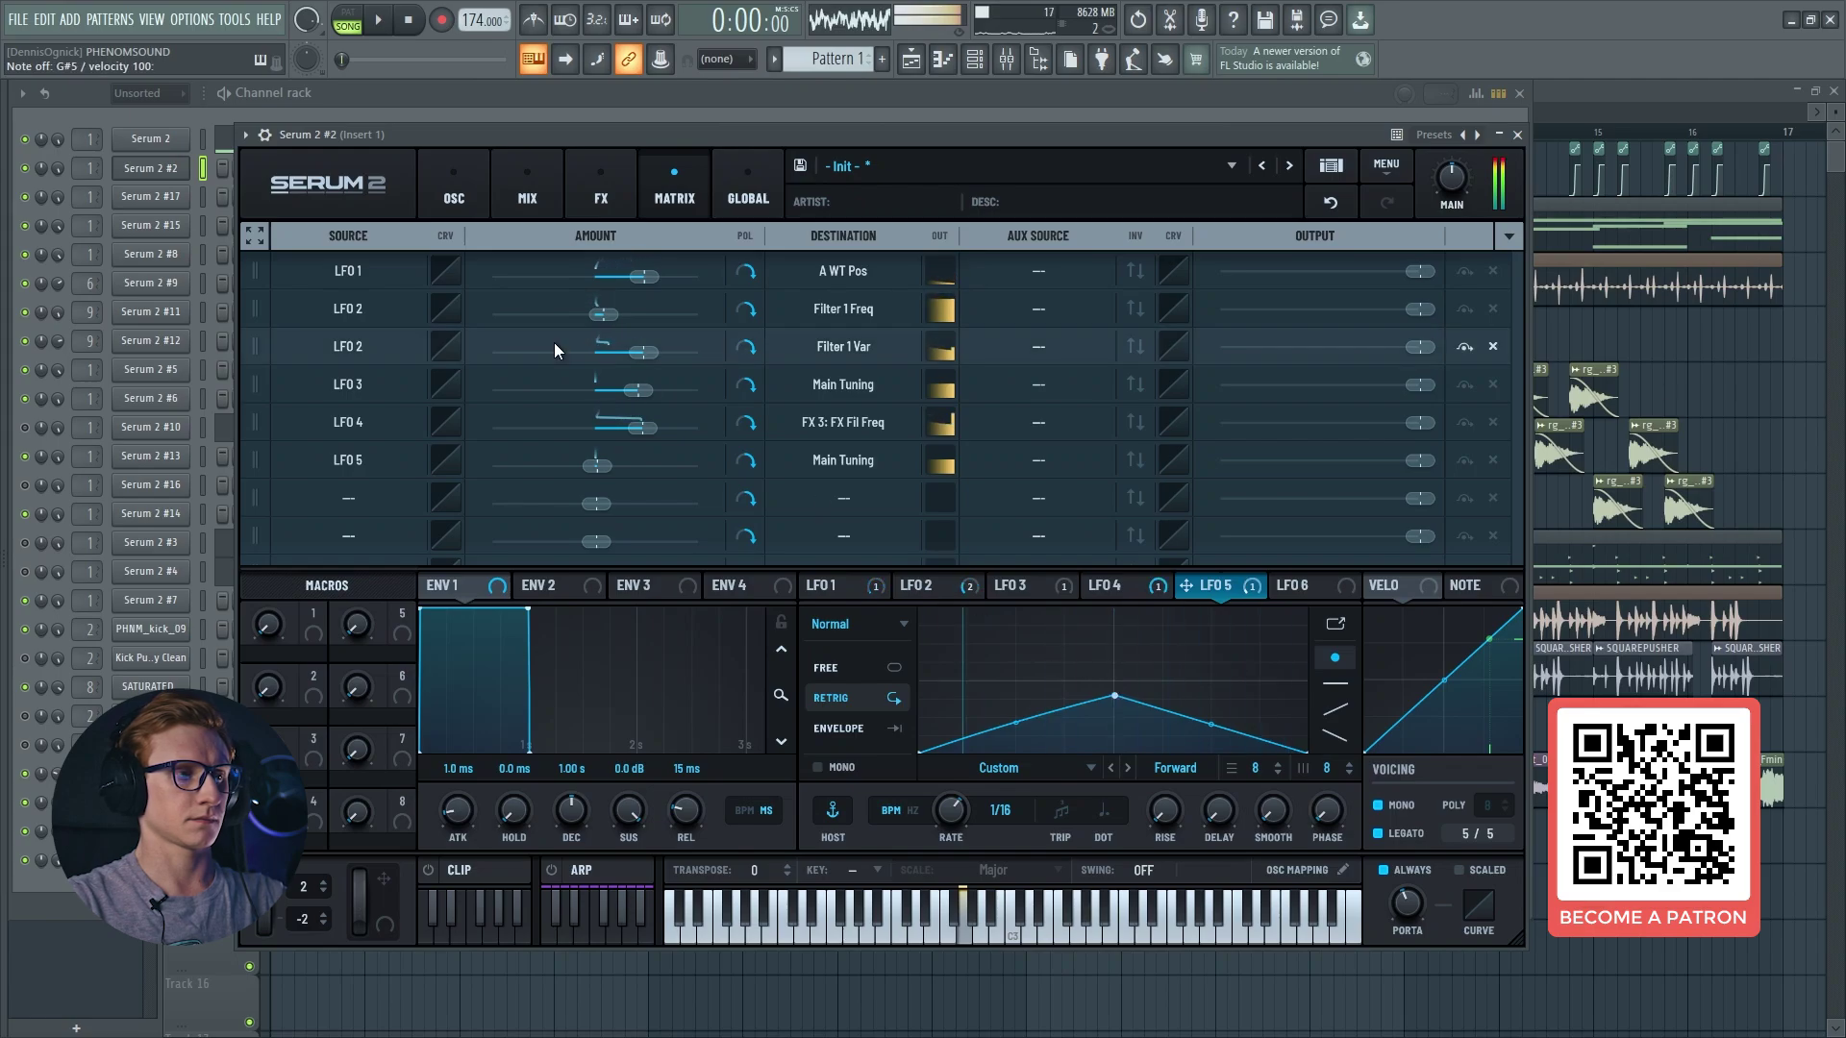
left_click(455, 198)
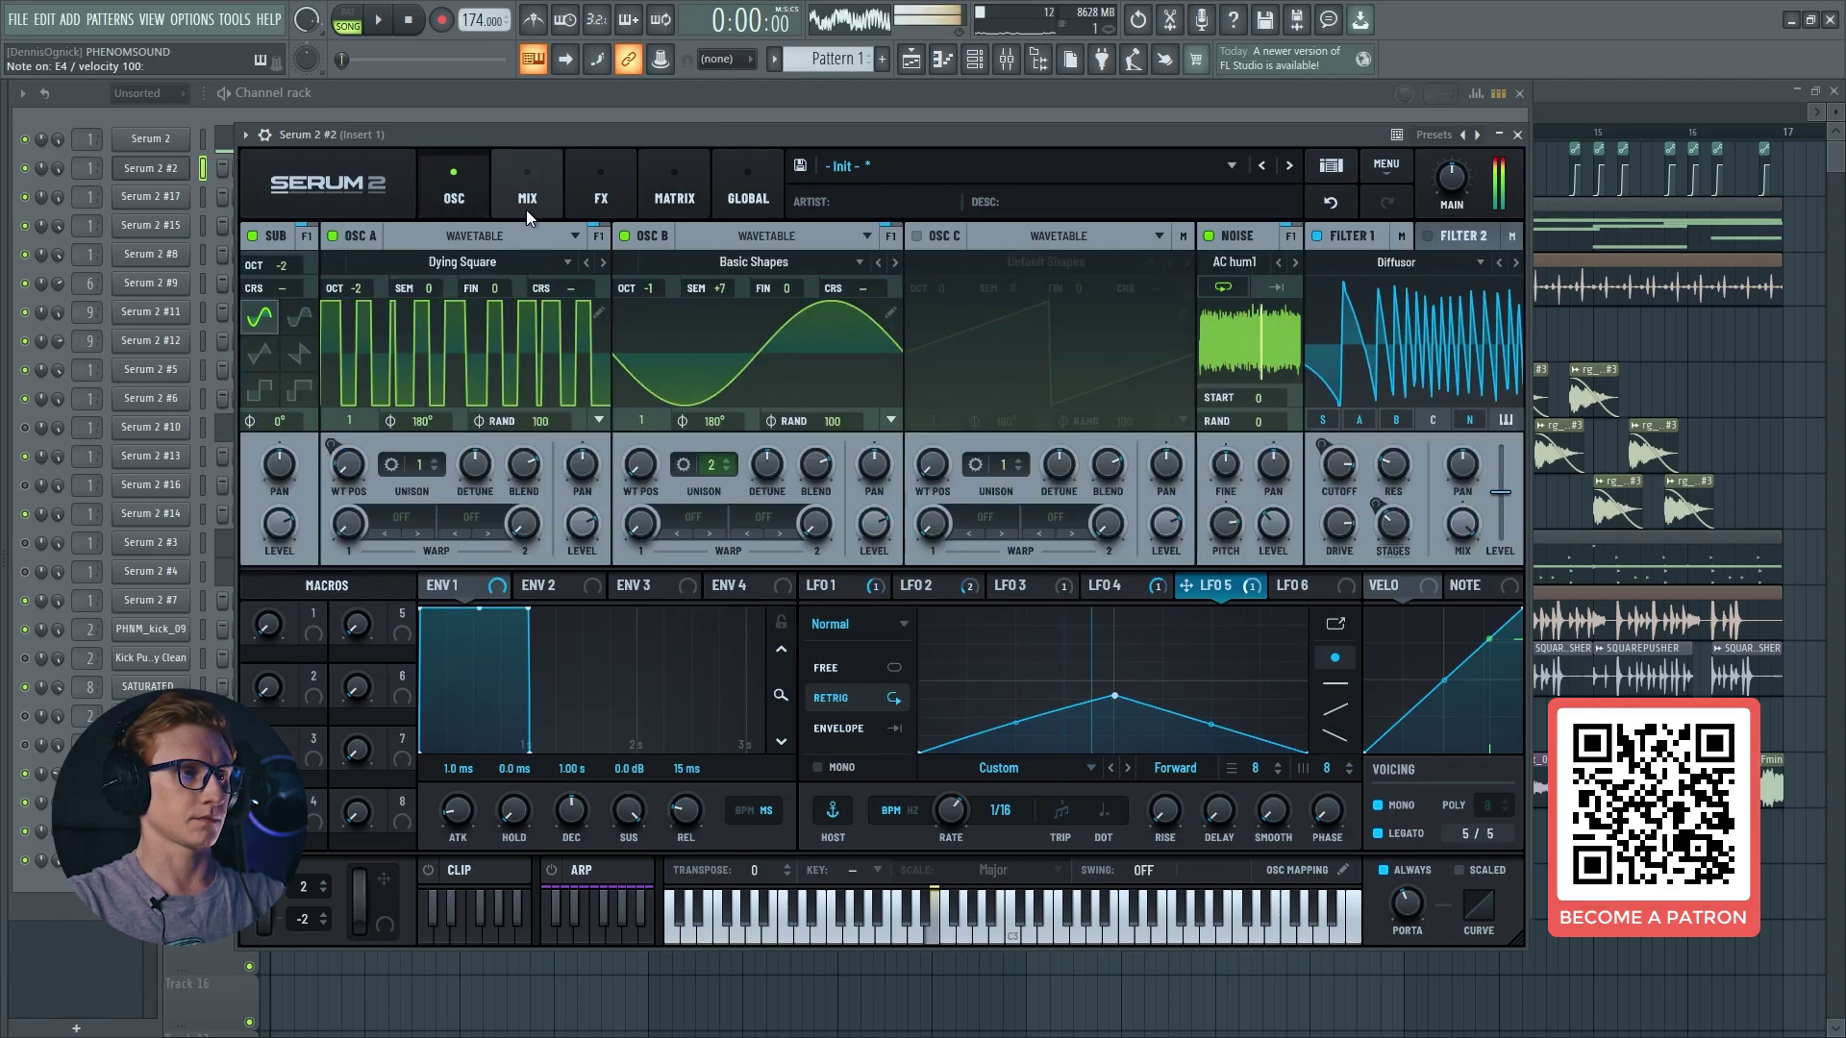
key("c")
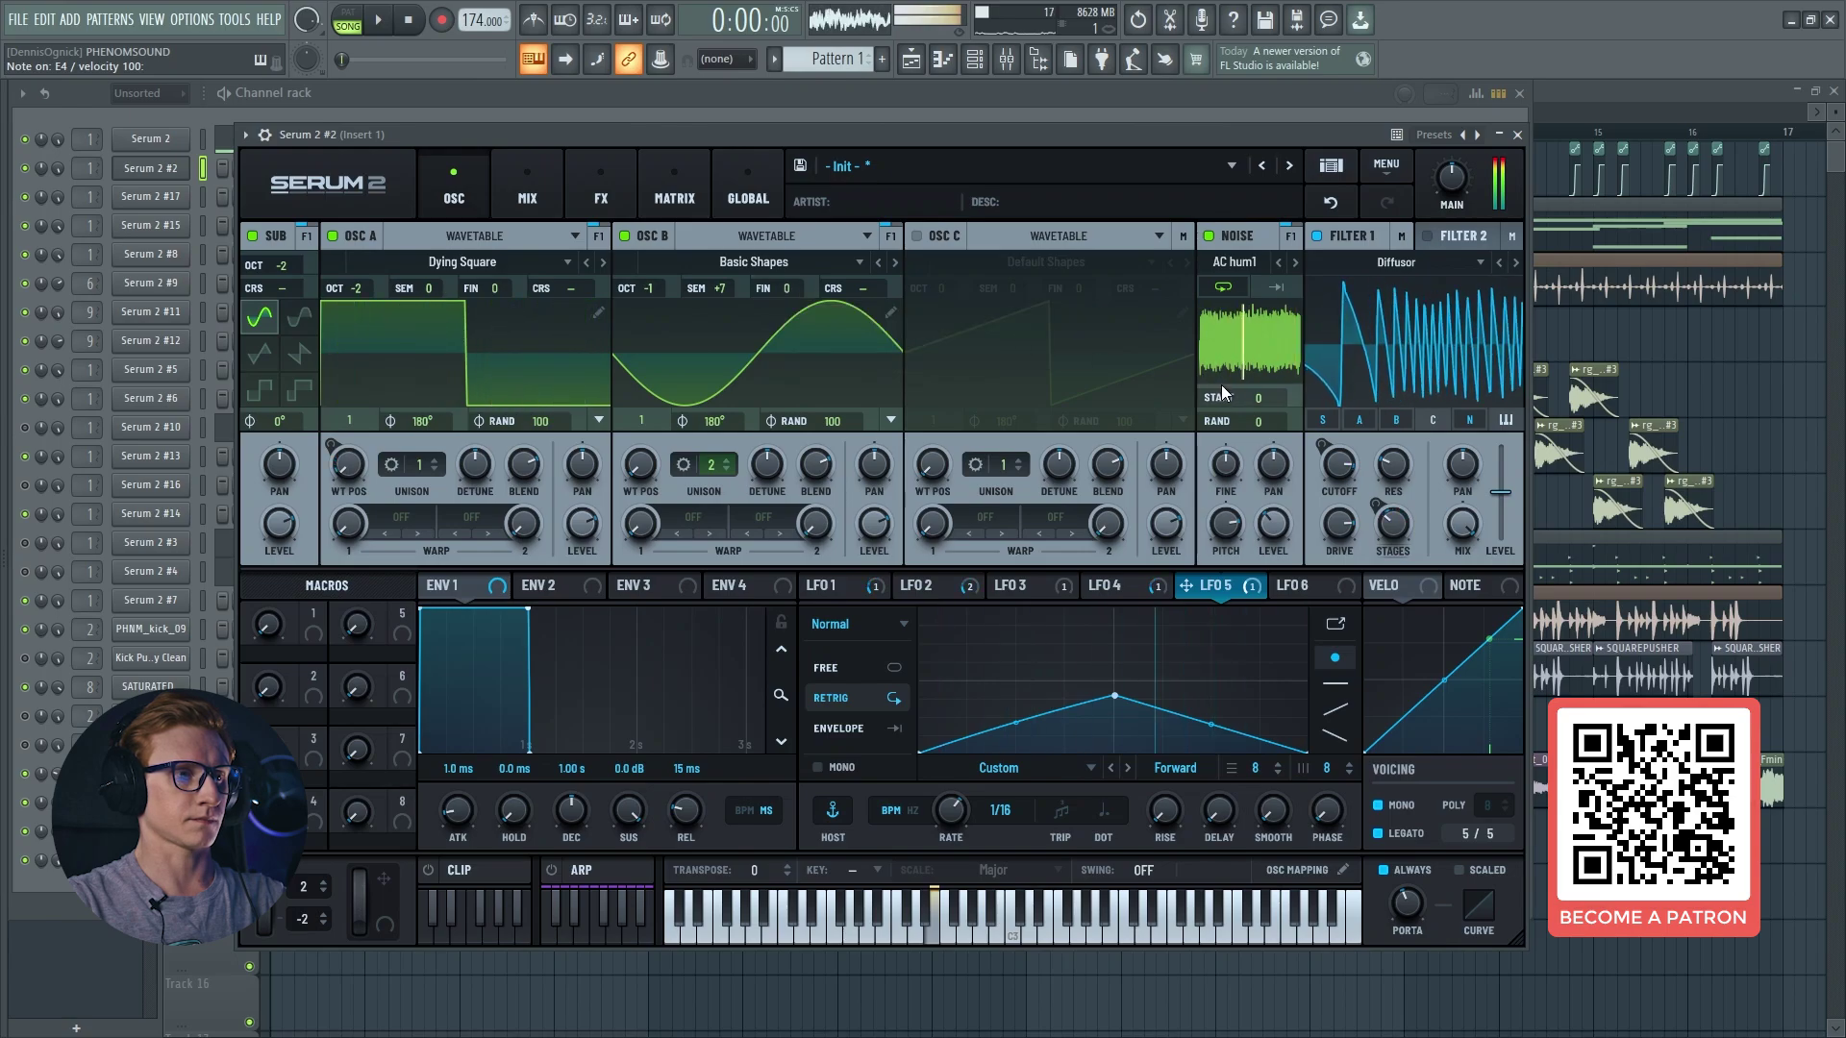
left_click(590, 194)
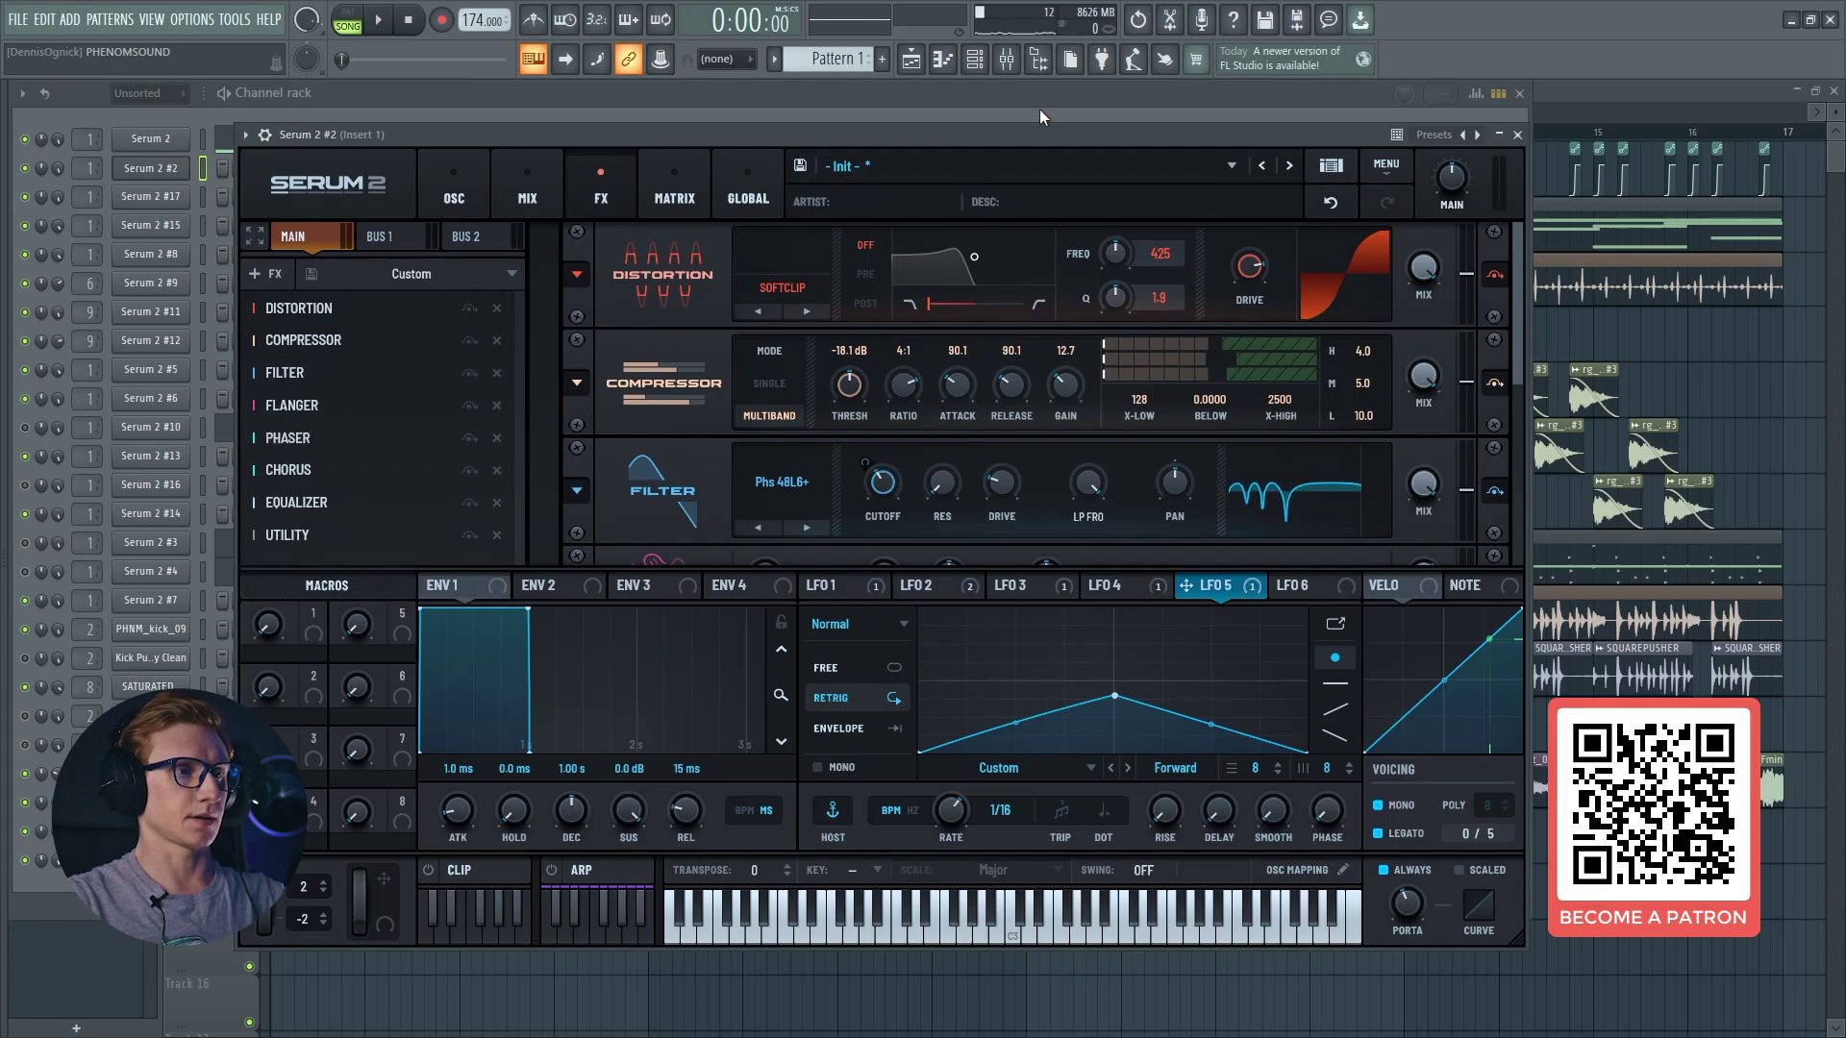
Step: Check the effect slots and routing of mixer insert 1 and the effect types that can be added to the Serum 2 rack
left_click(1026, 69)
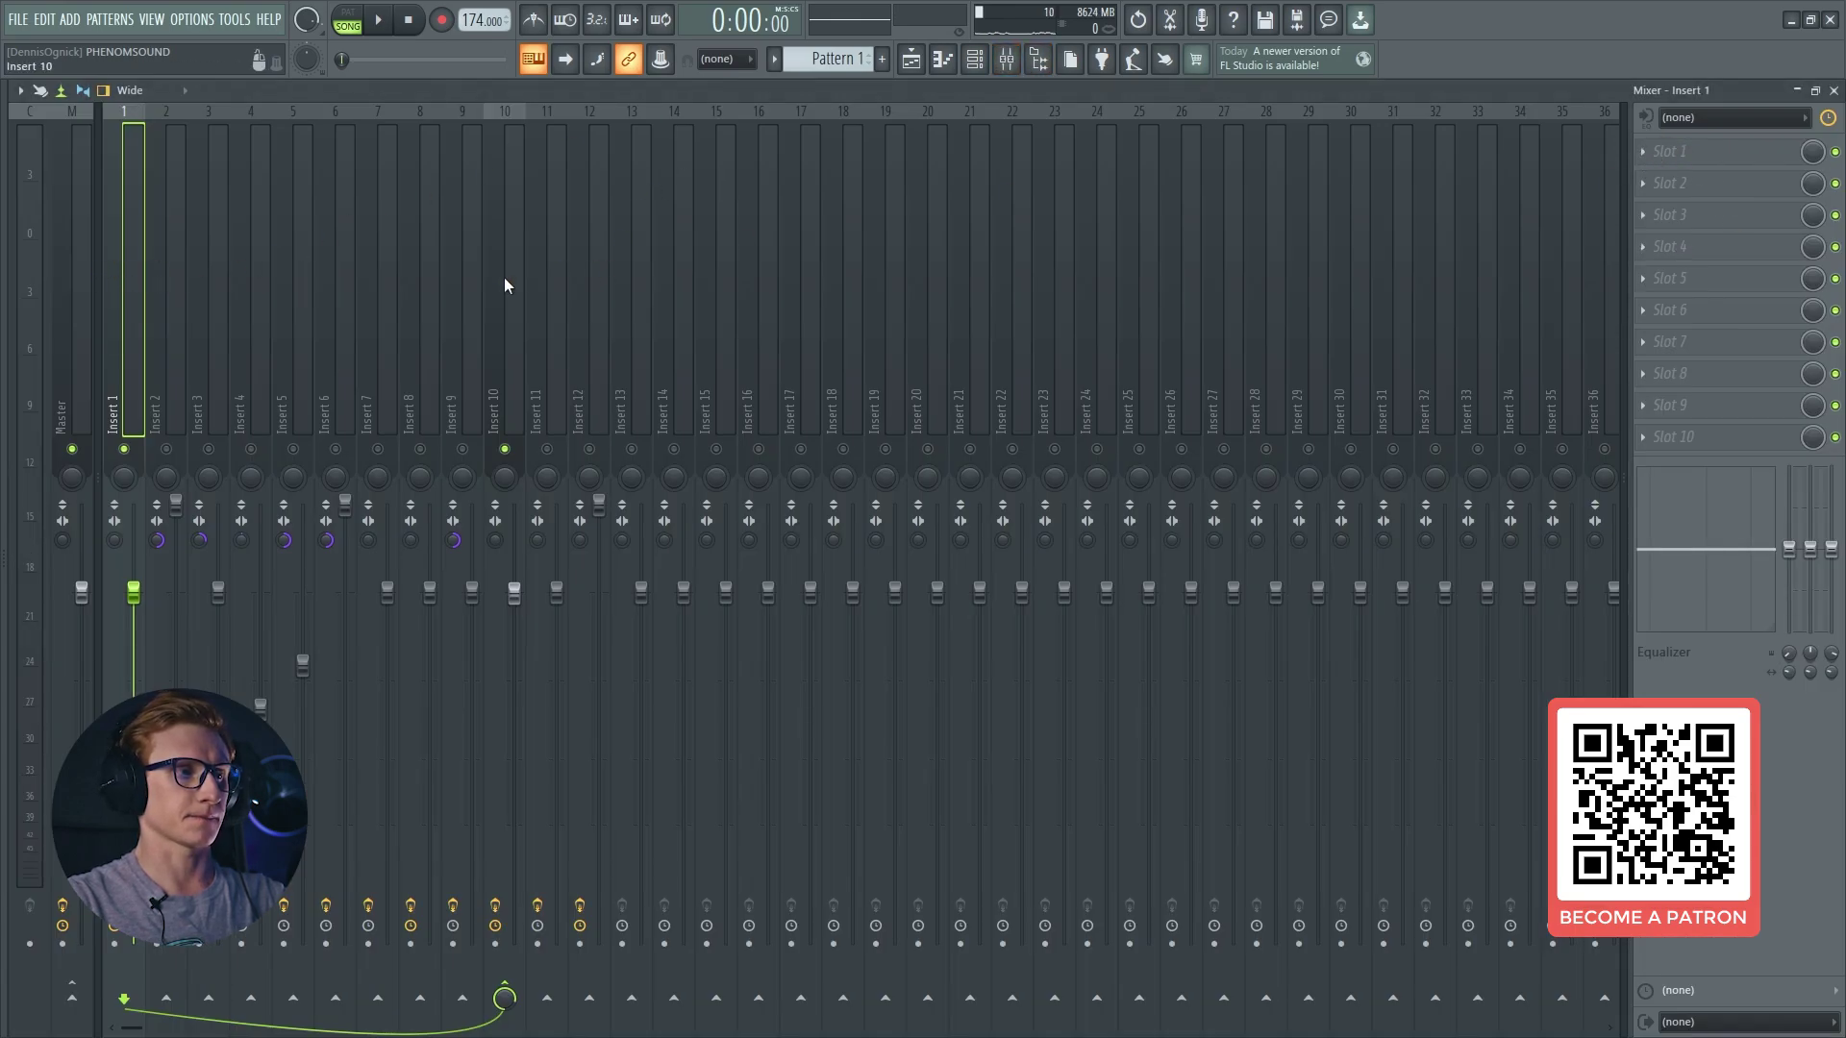
key("F9")
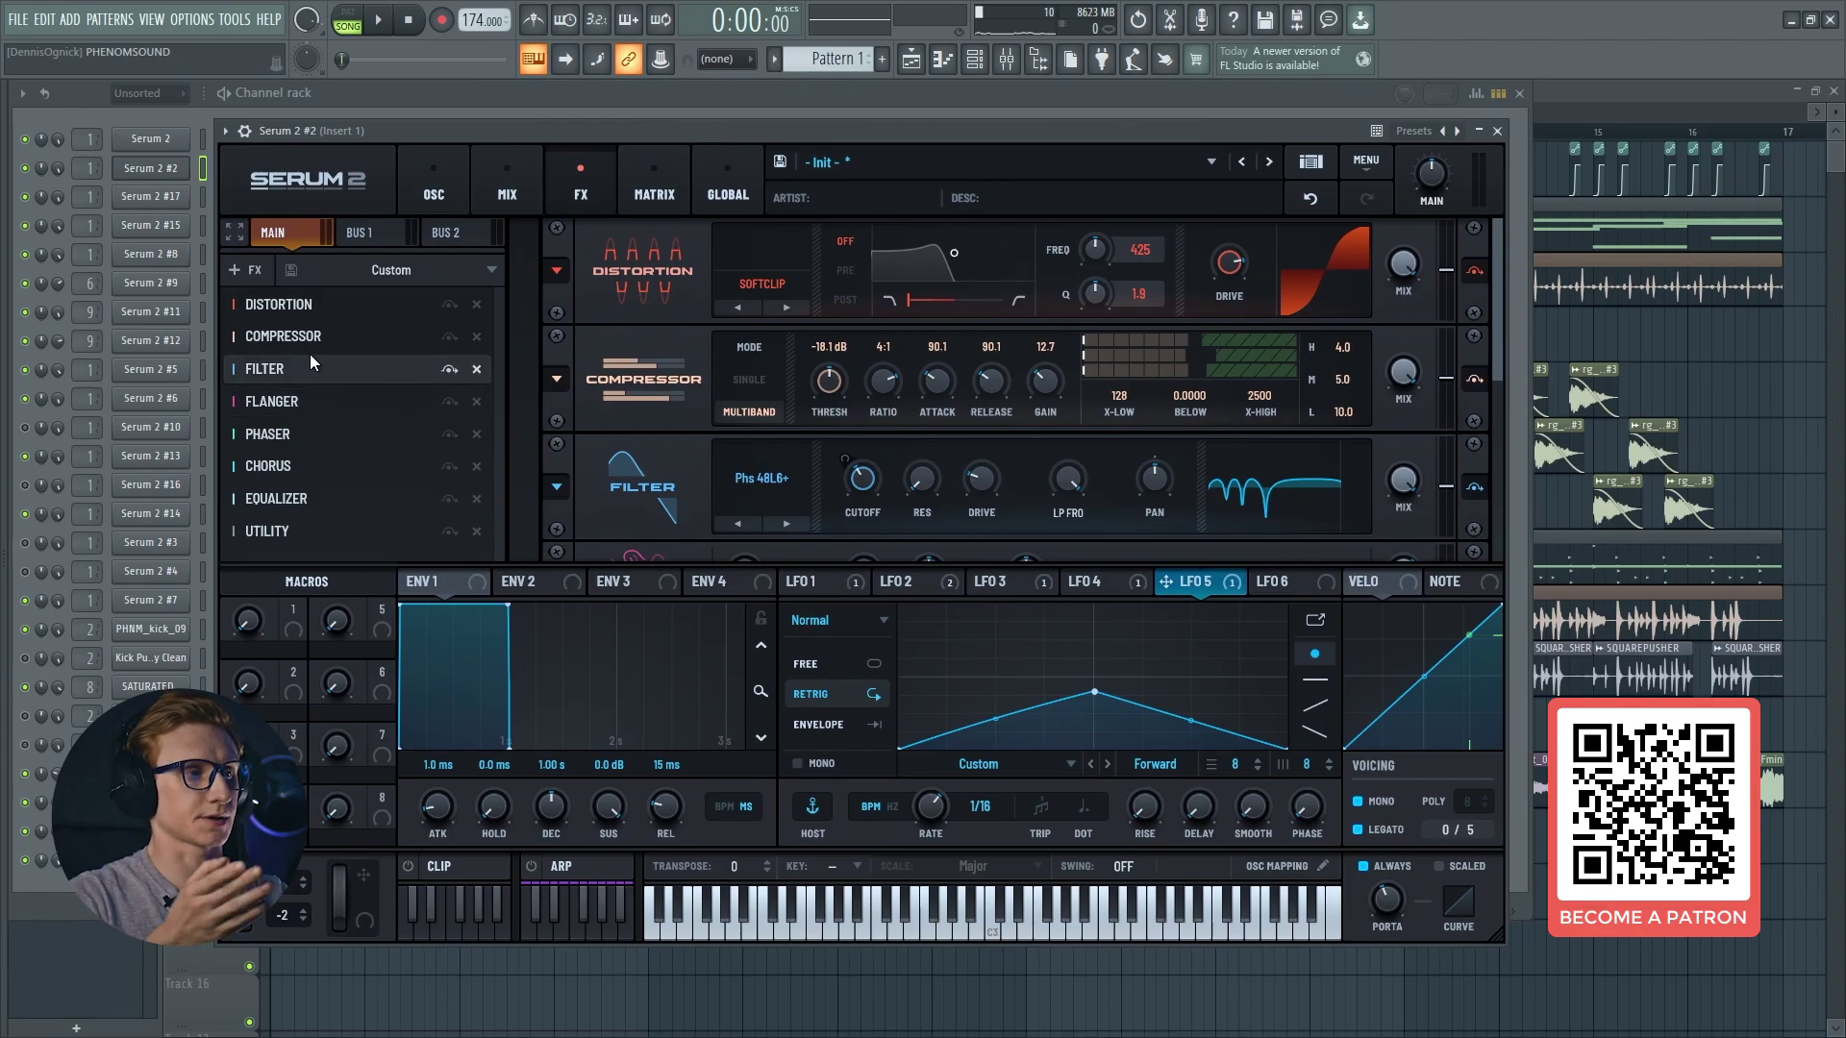
left_click(243, 276)
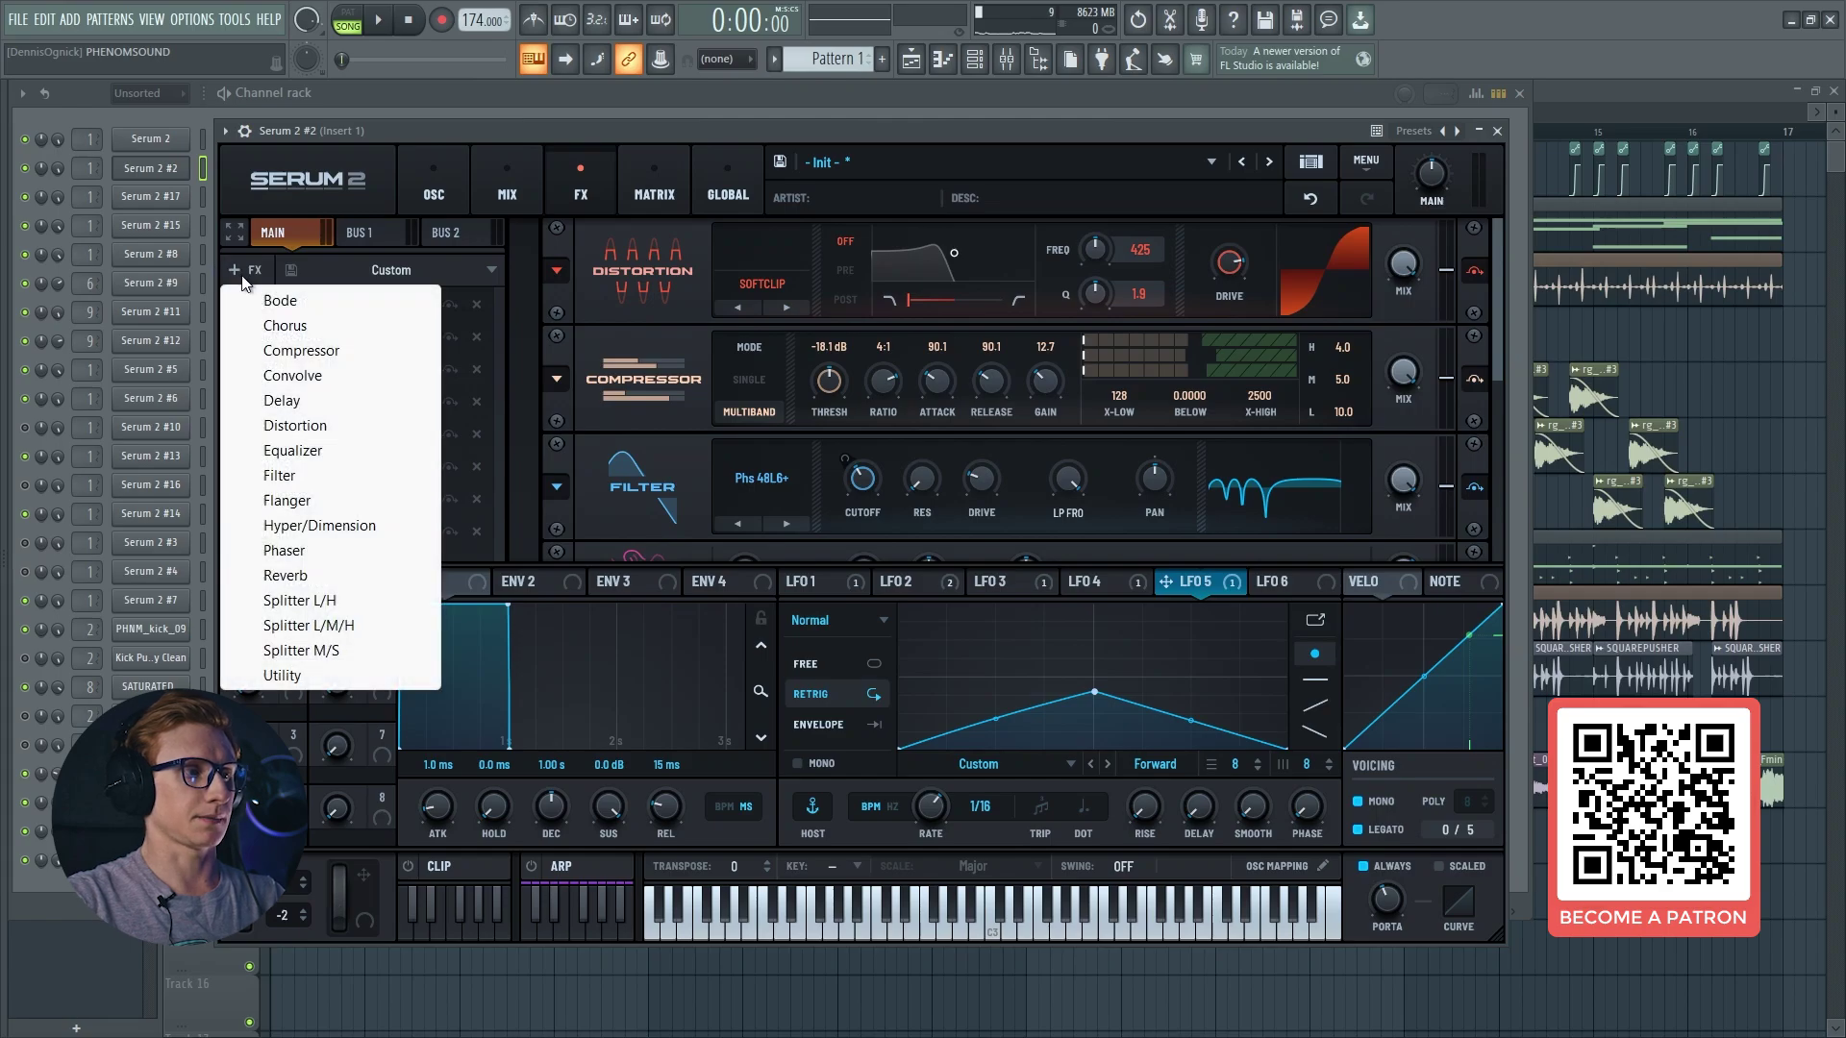
left_click(498, 442)
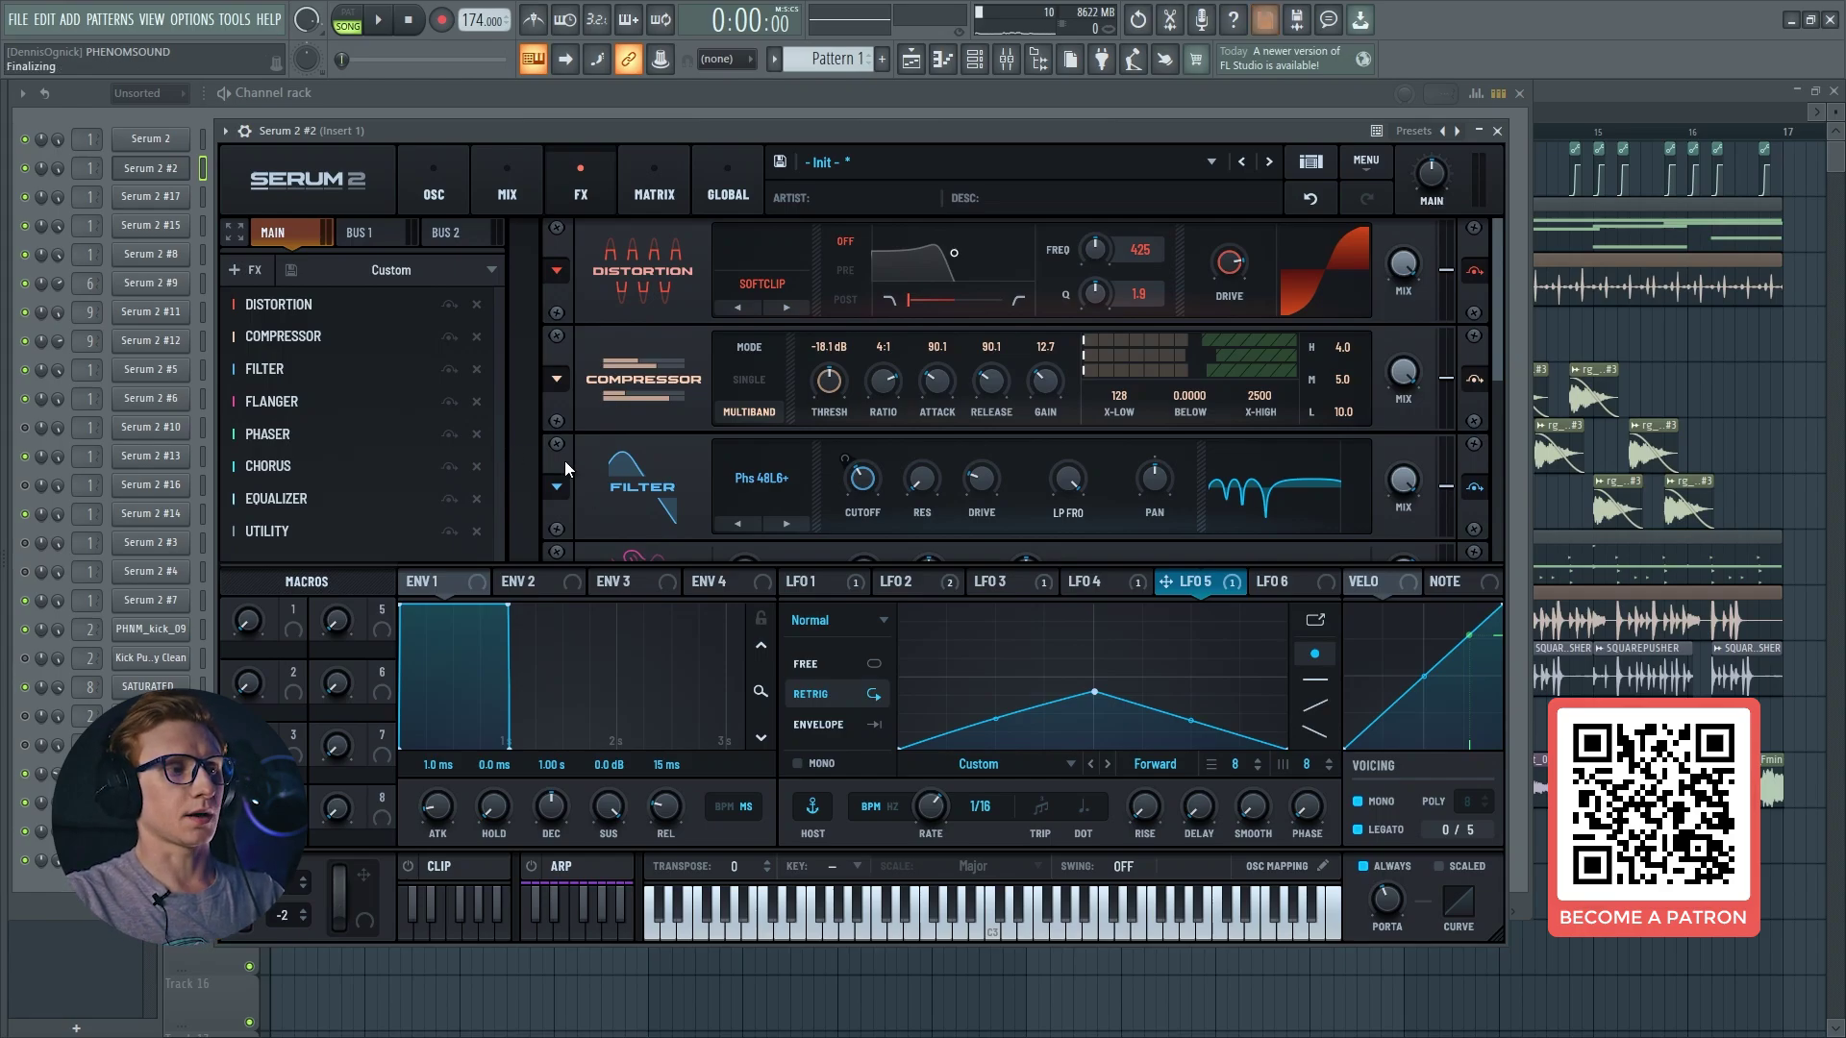
left_click(376, 434)
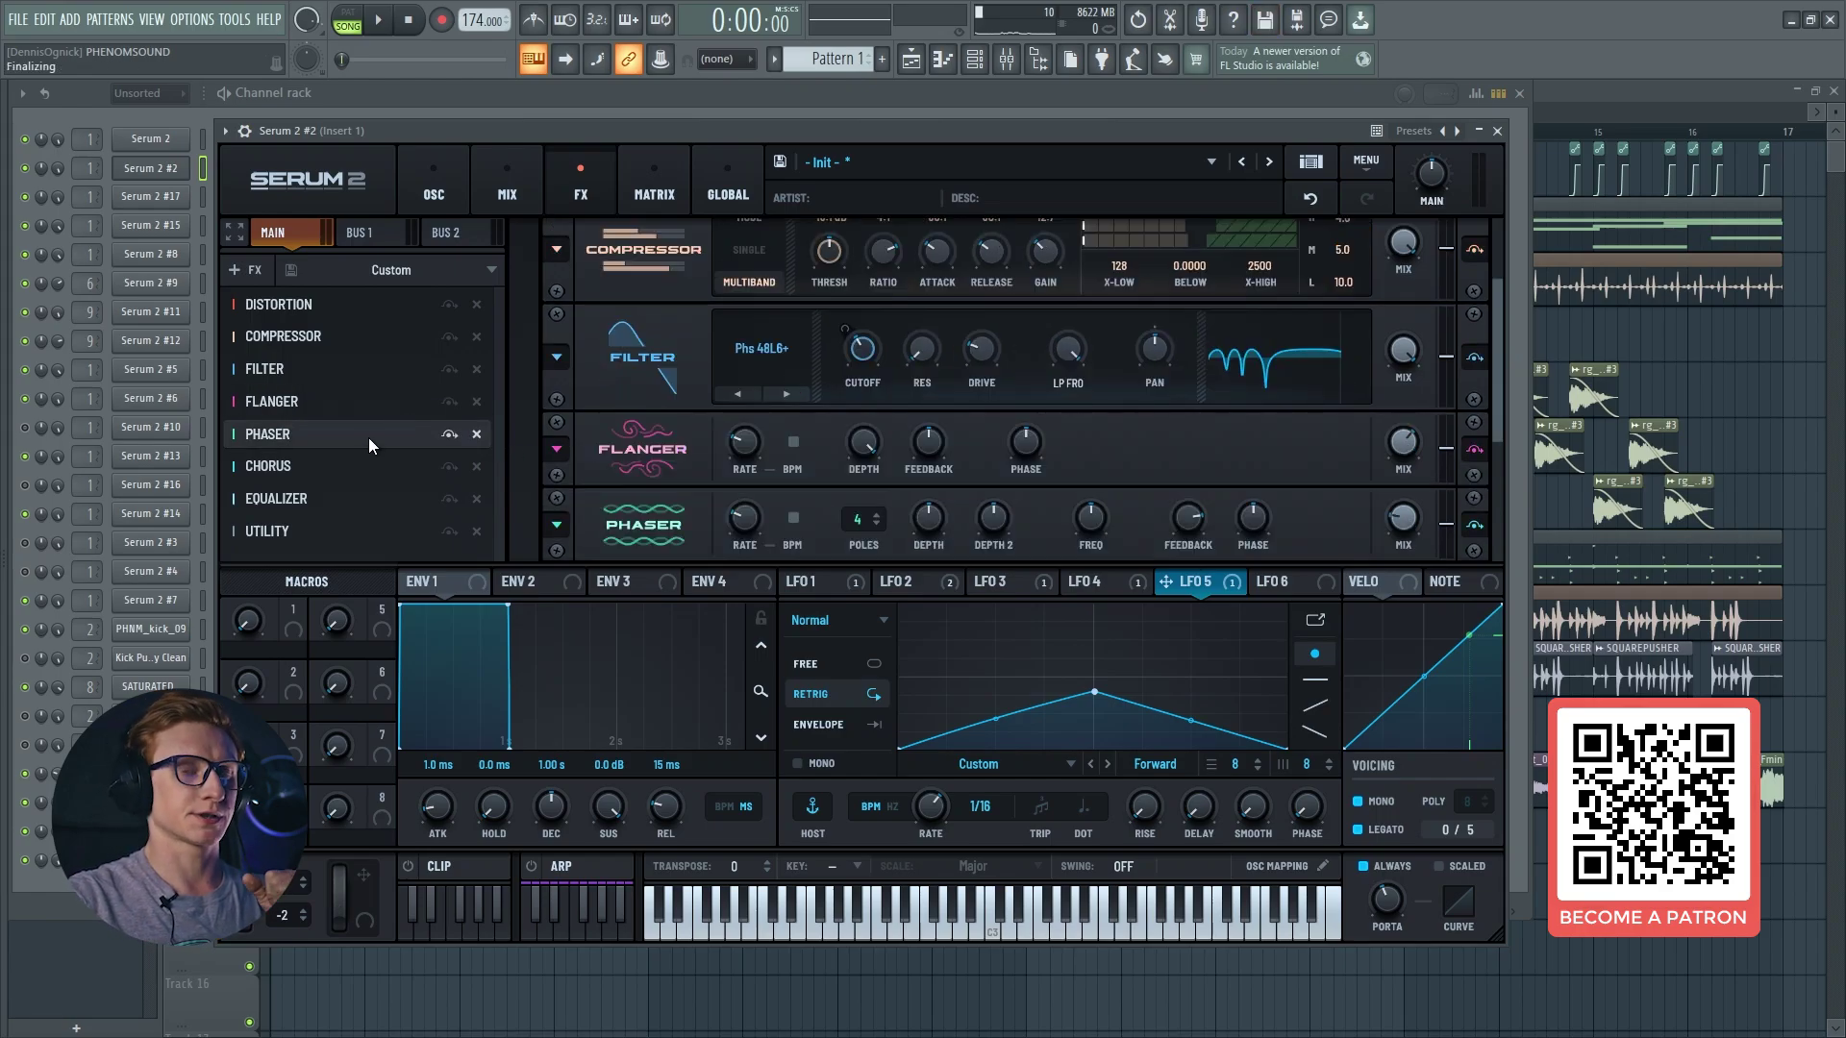
key("F9")
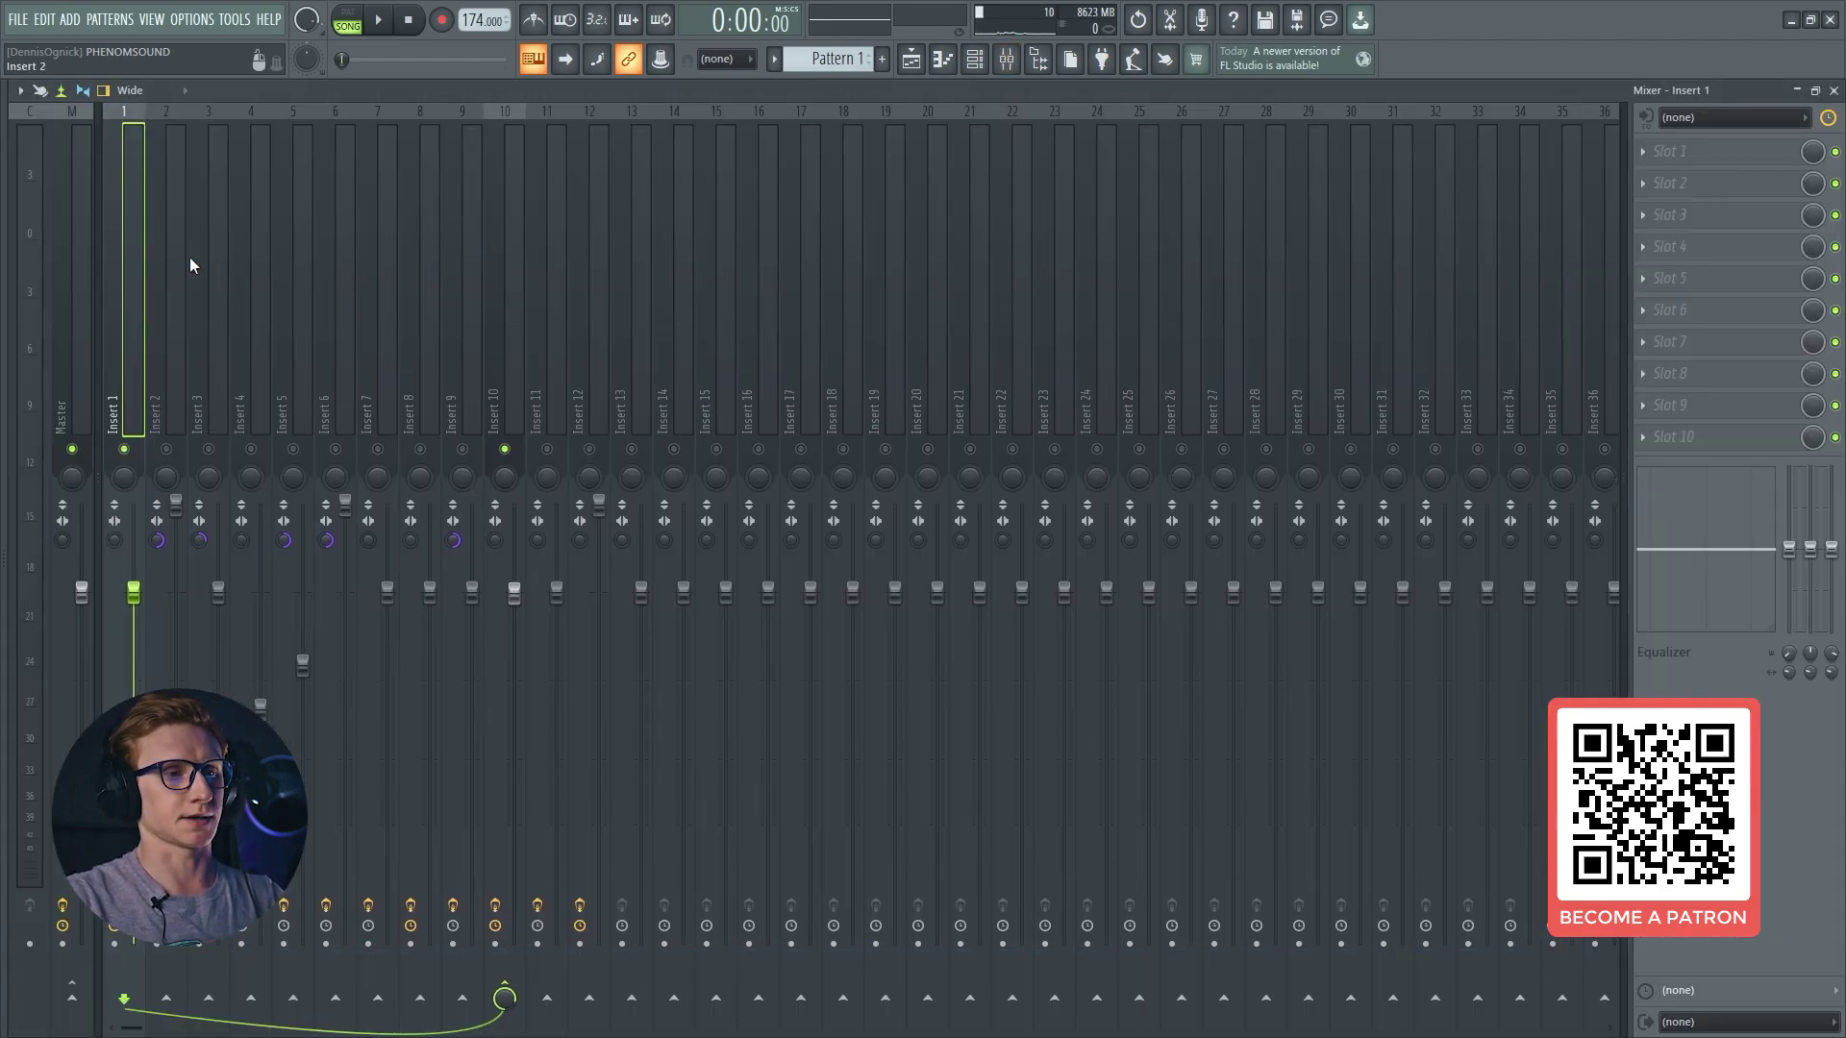
left_click(1833, 90)
Step: Review the bass patch's mix, oscillator and effects pages, including the chain from distortion to utility and the list of addable effects
left_click(481, 190)
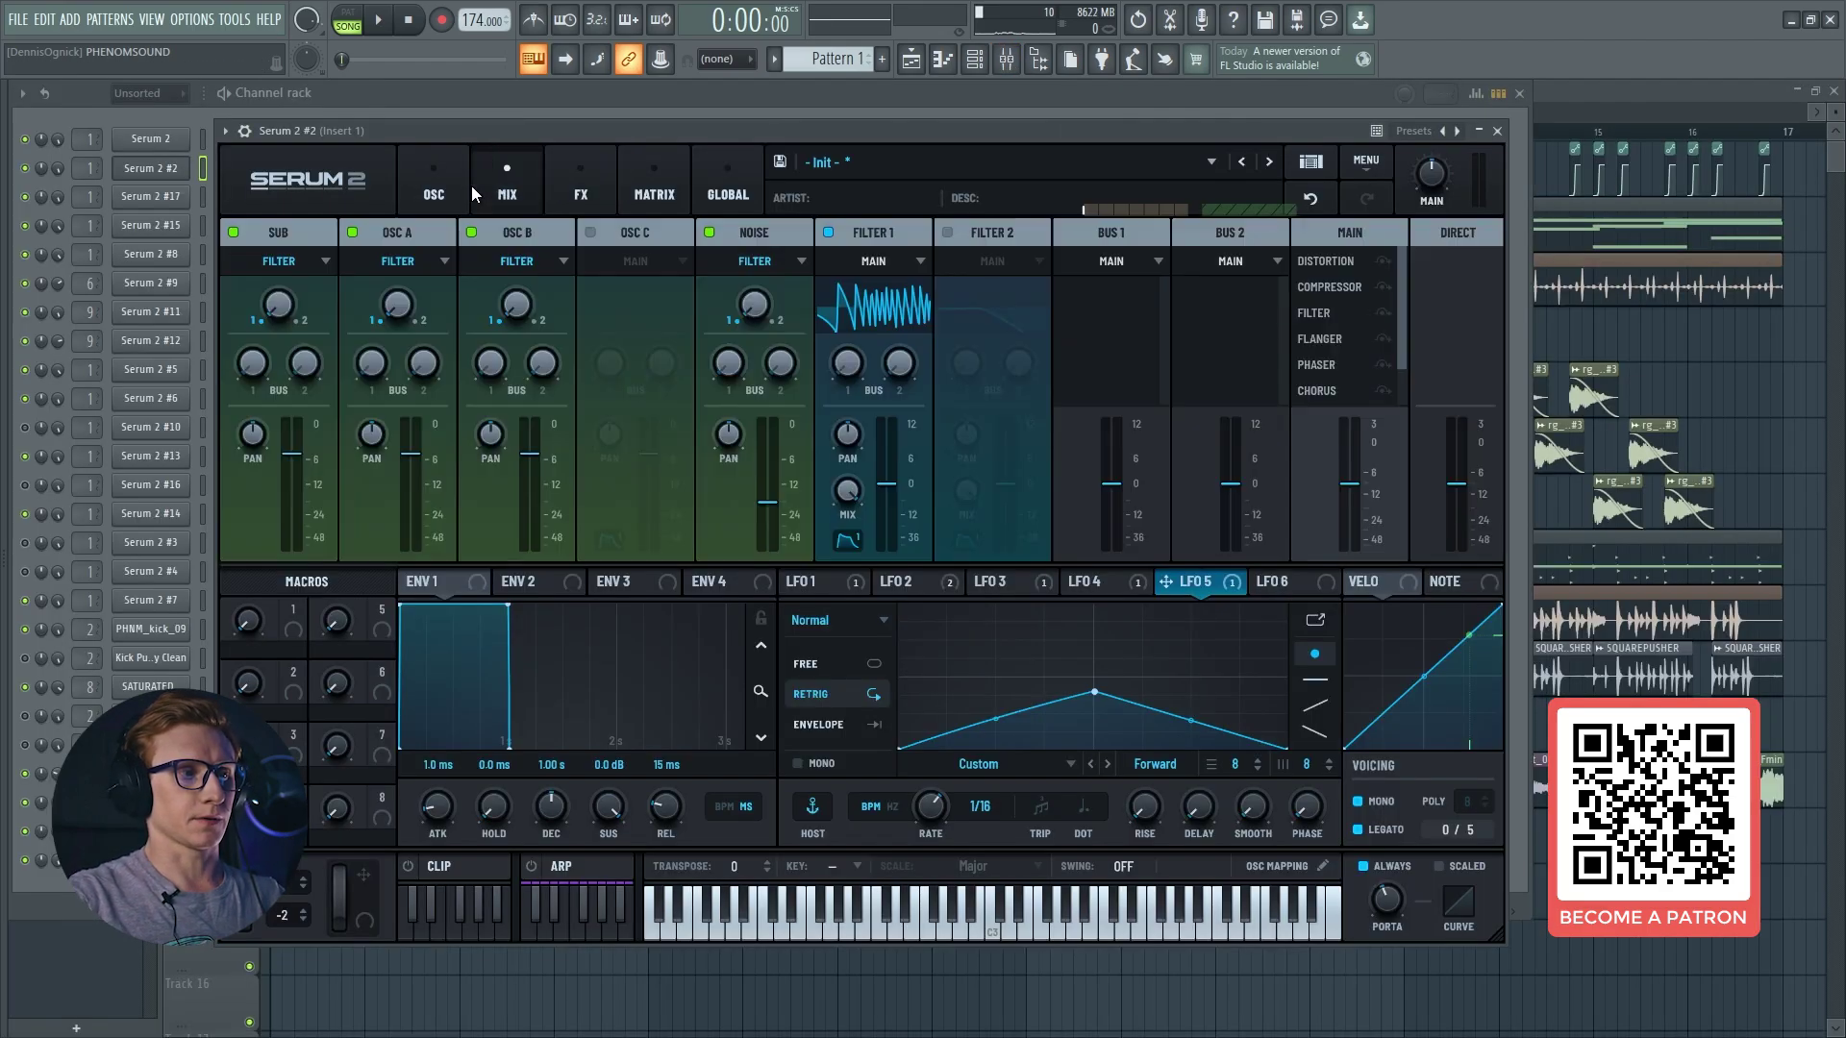
left_click(467, 172)
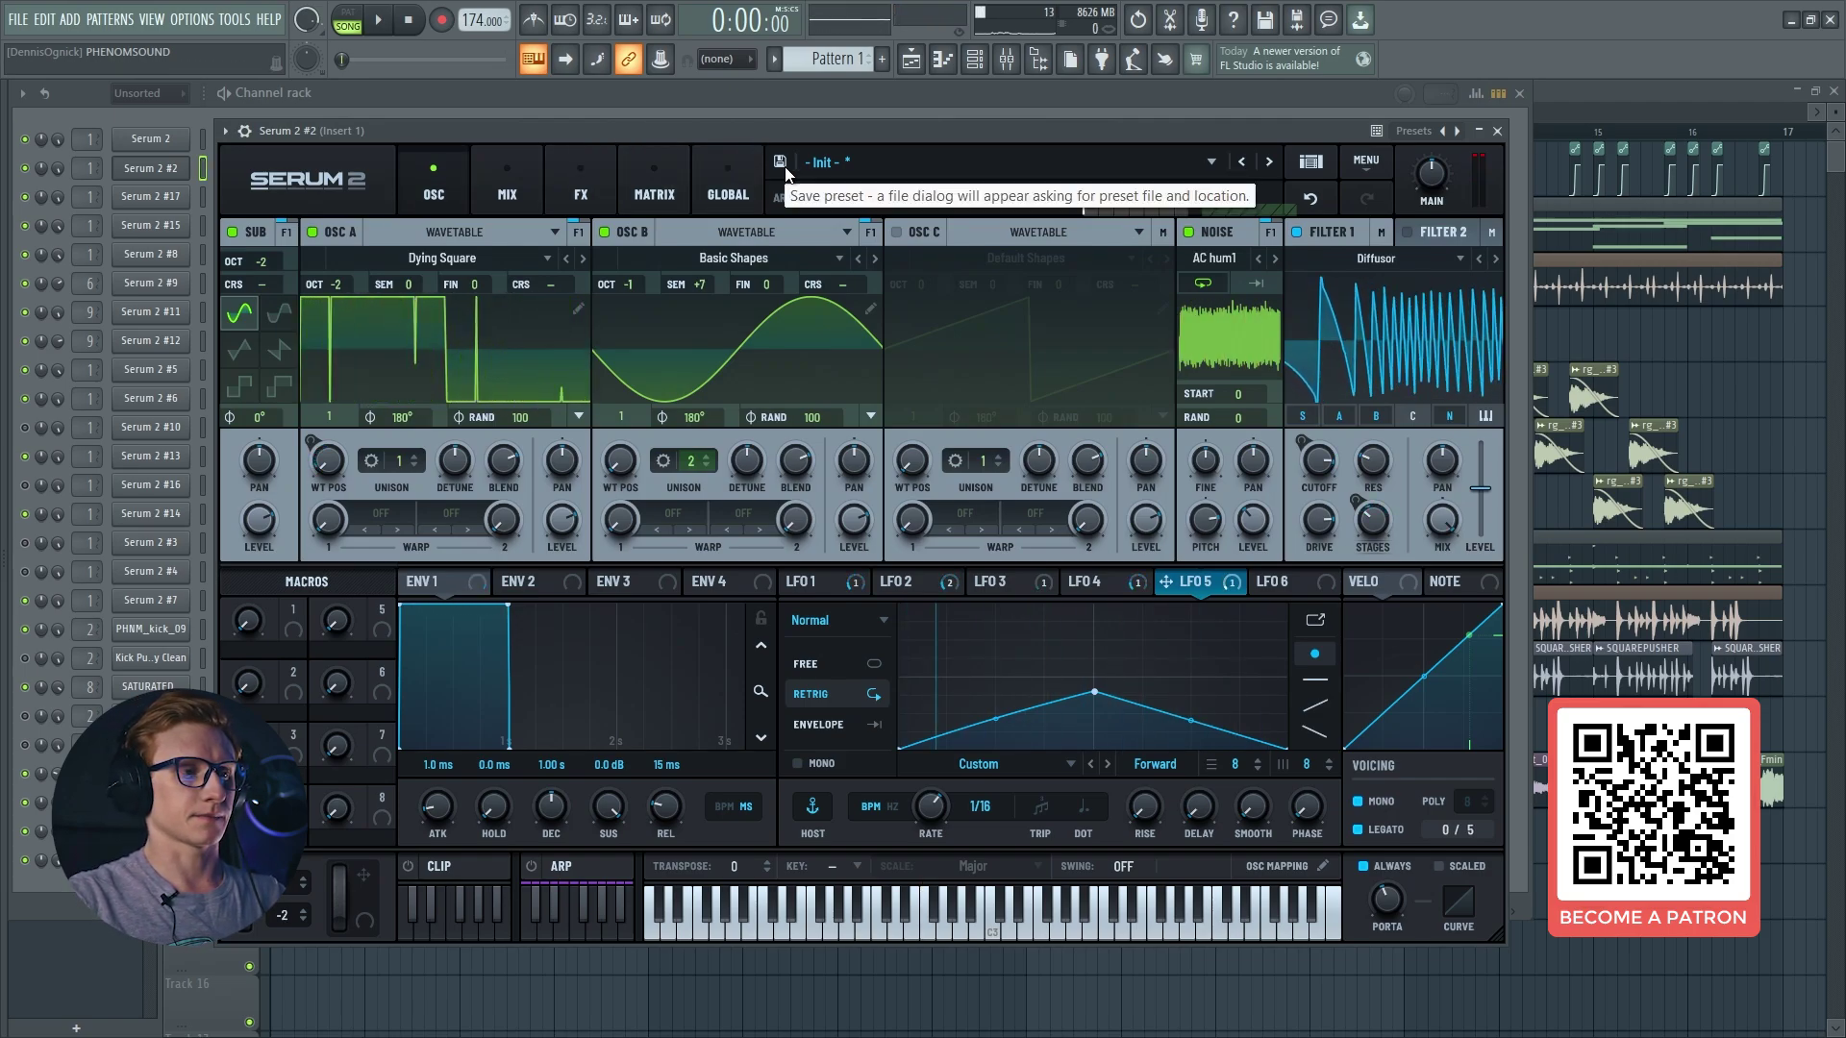
left_click(581, 187)
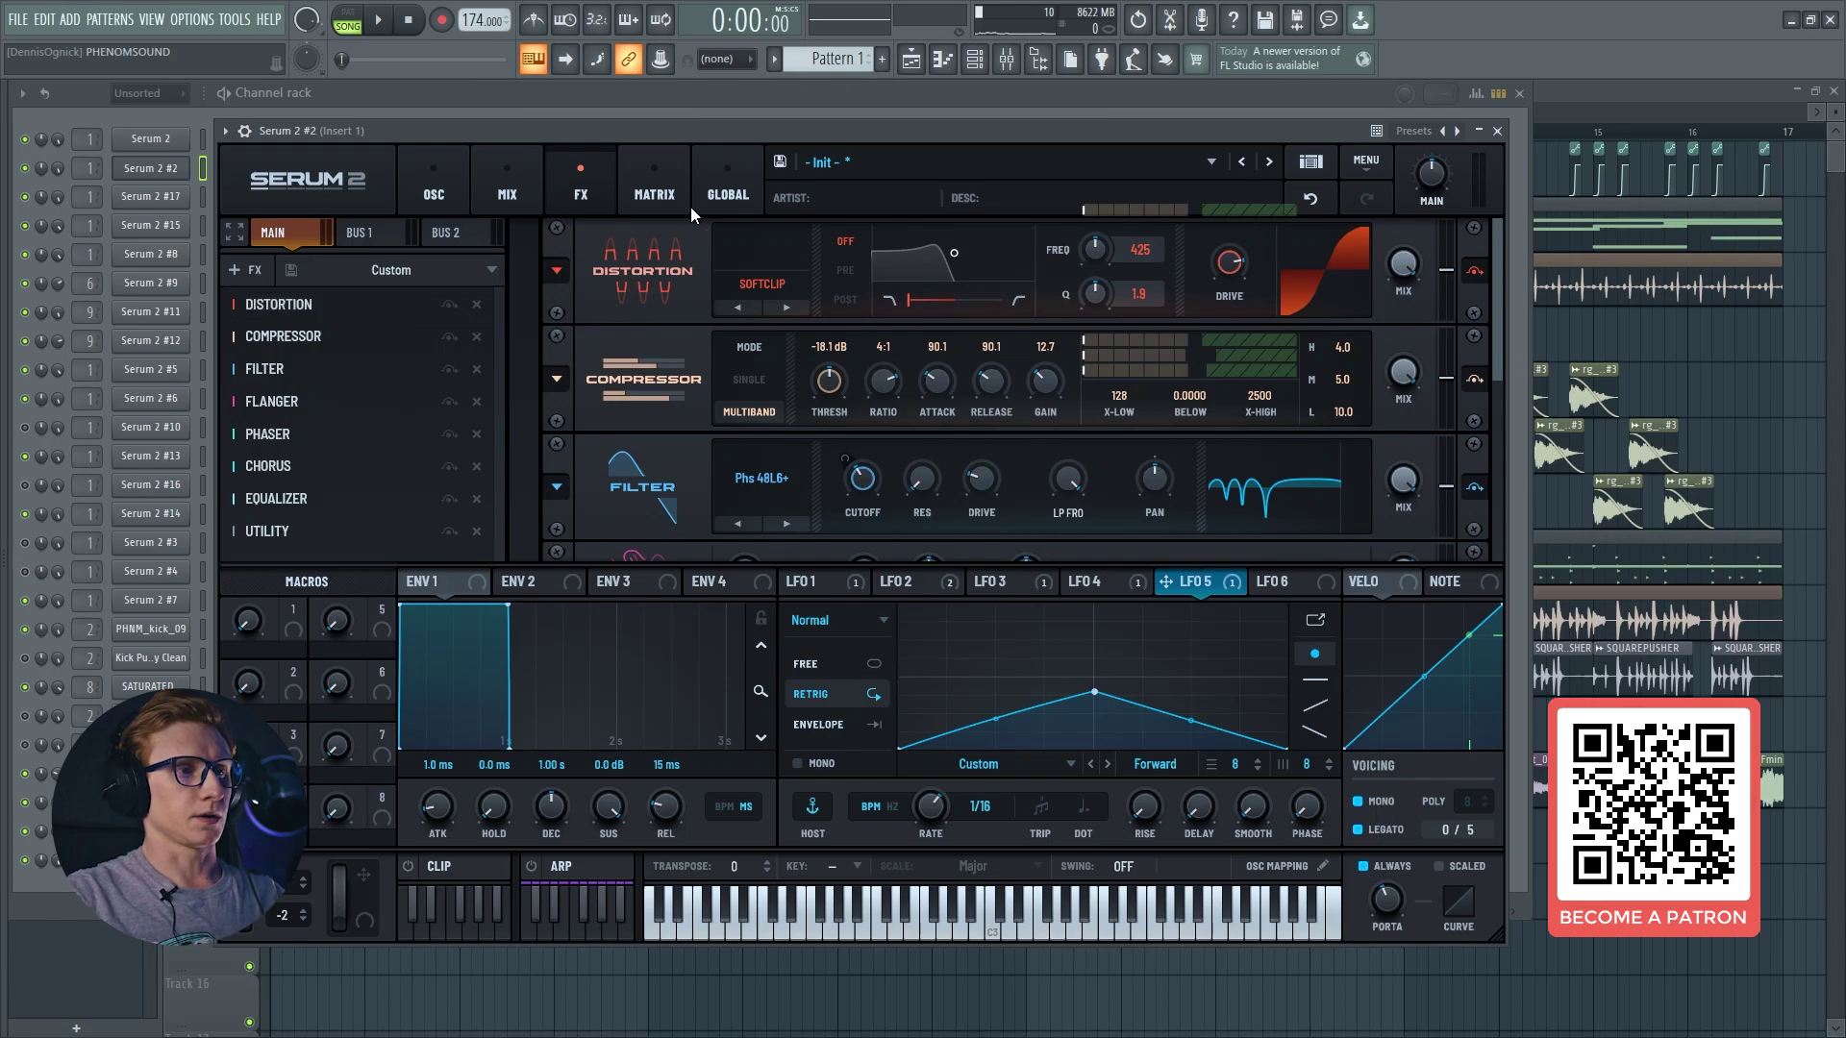
left_click_drag(932, 125, 933, 125)
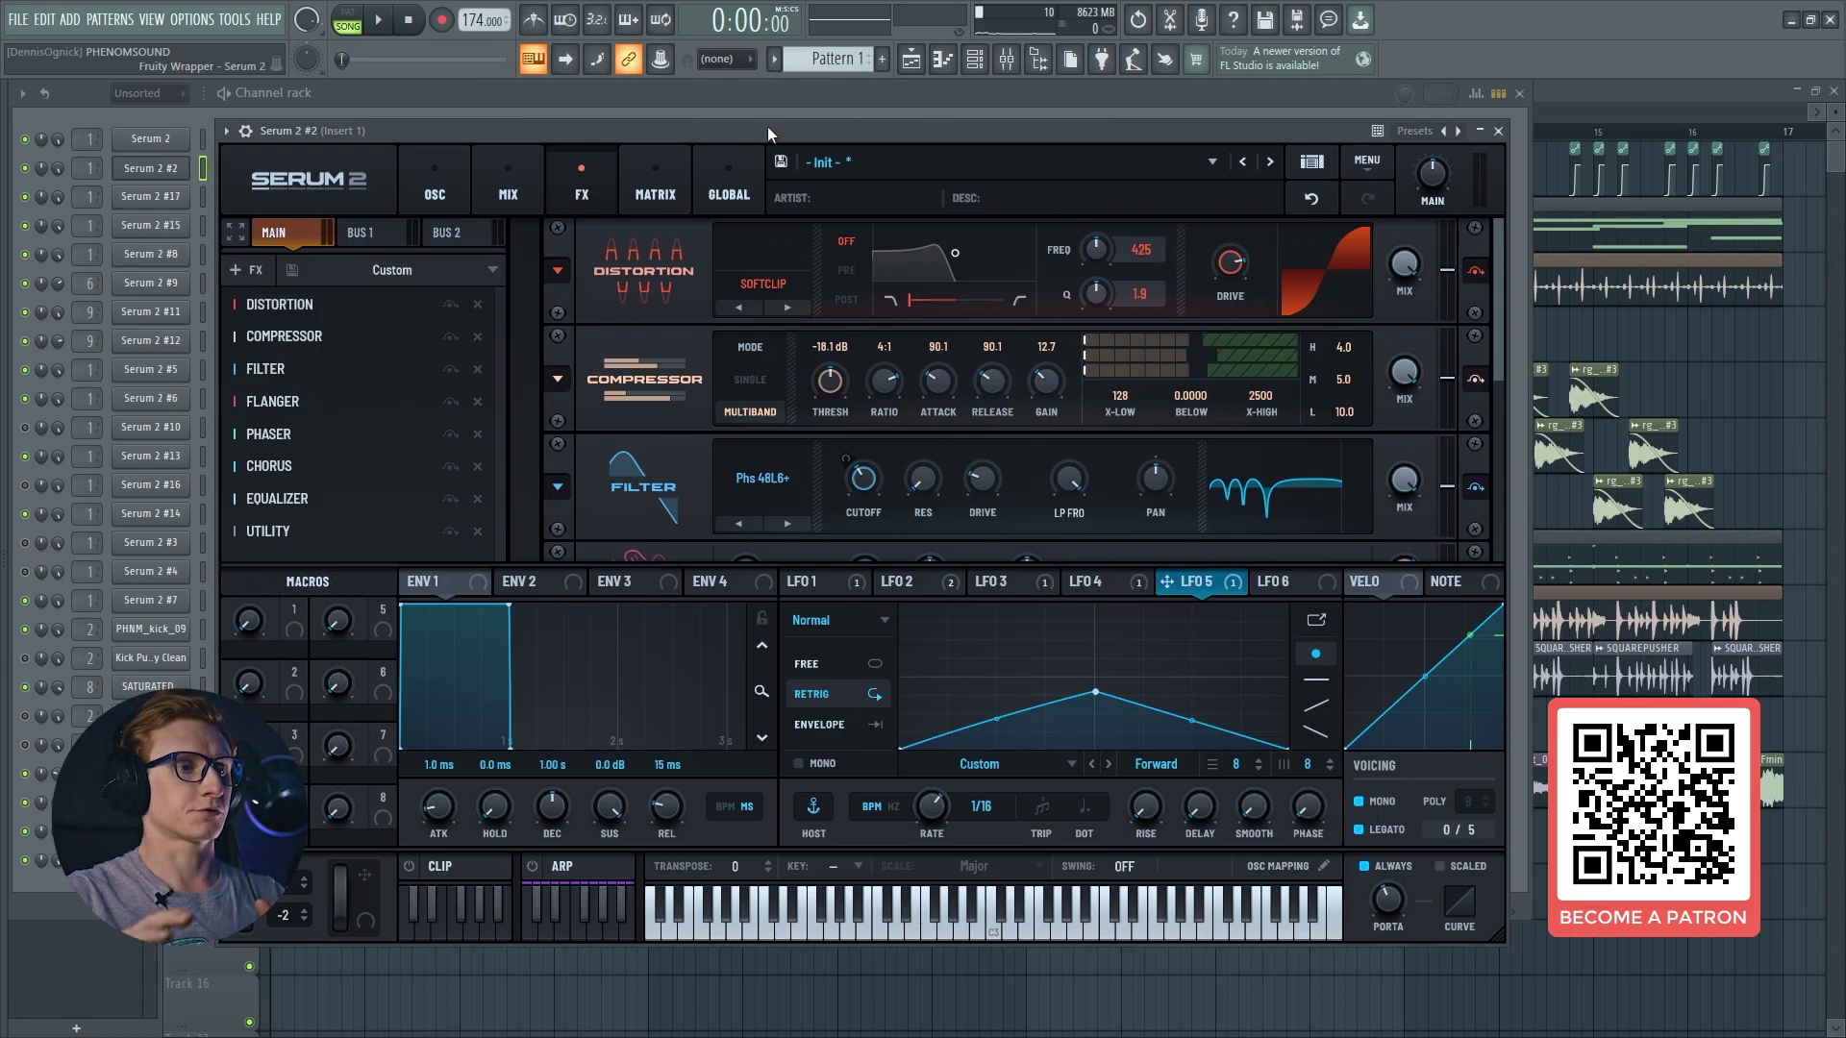
left_click(315, 529)
left_click(358, 336)
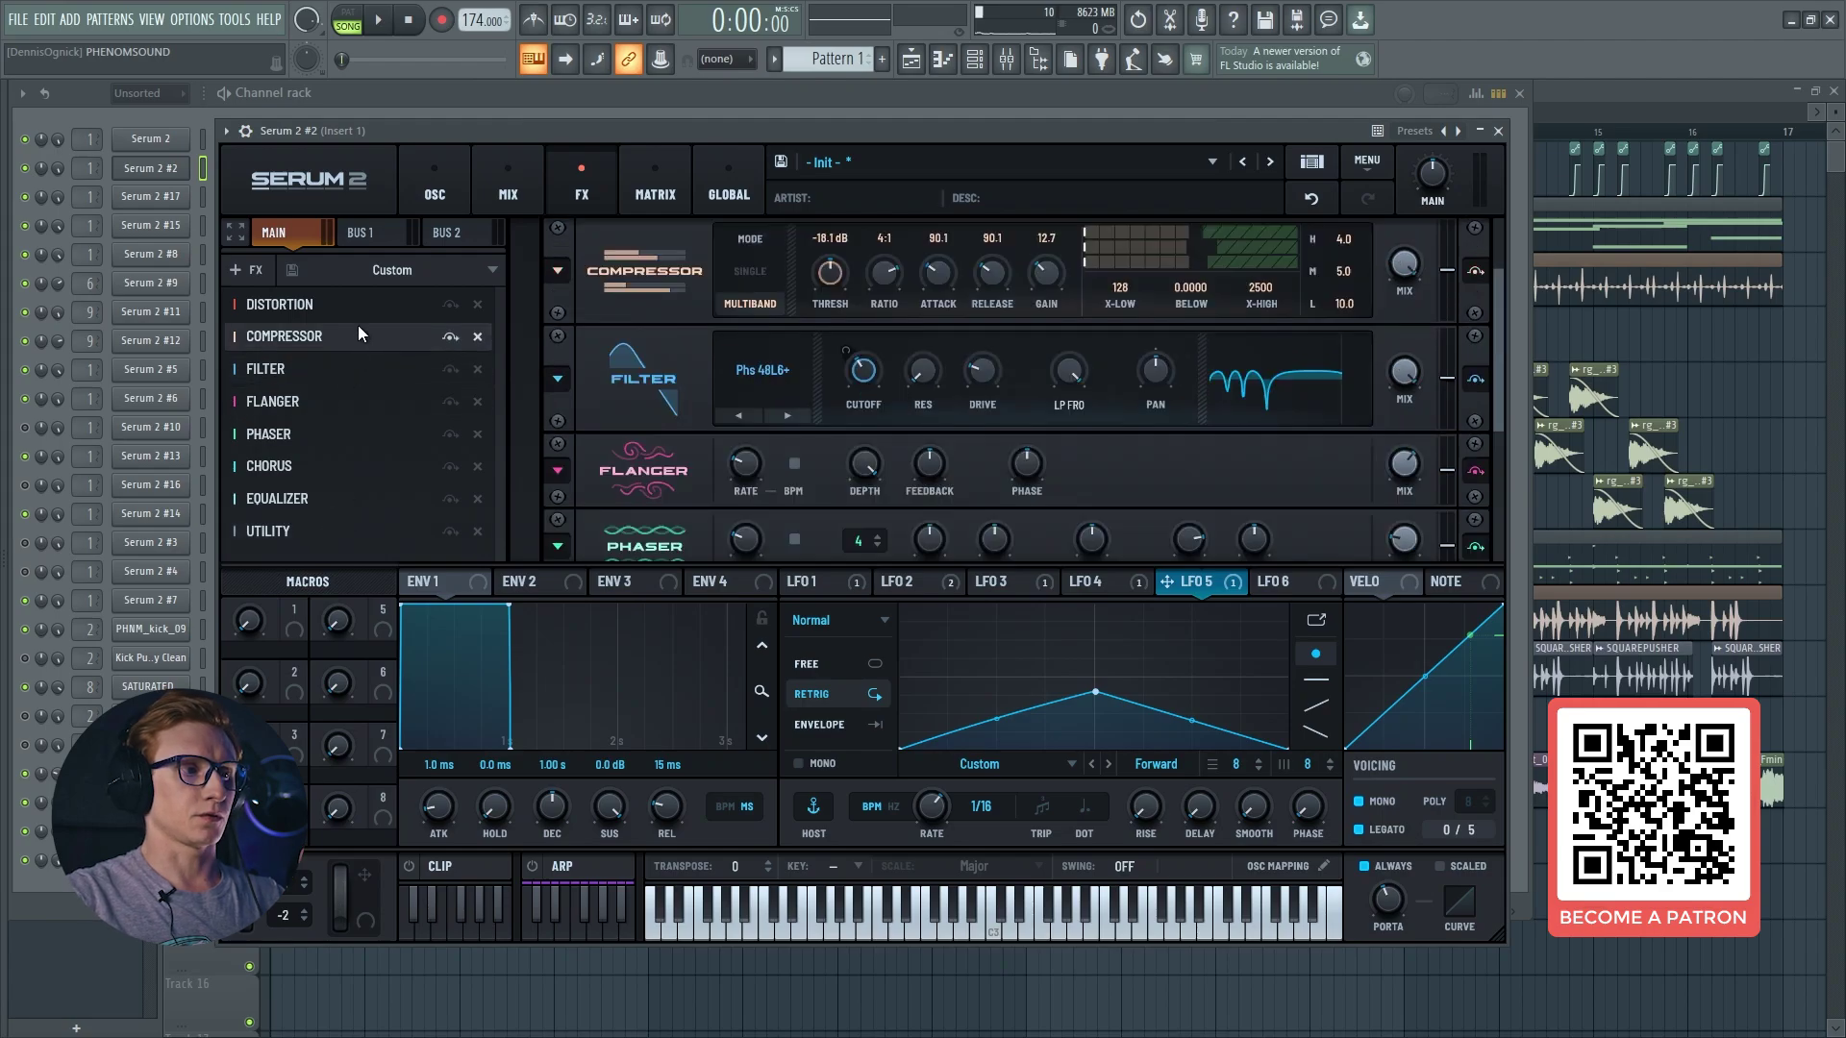
left_click(233, 270)
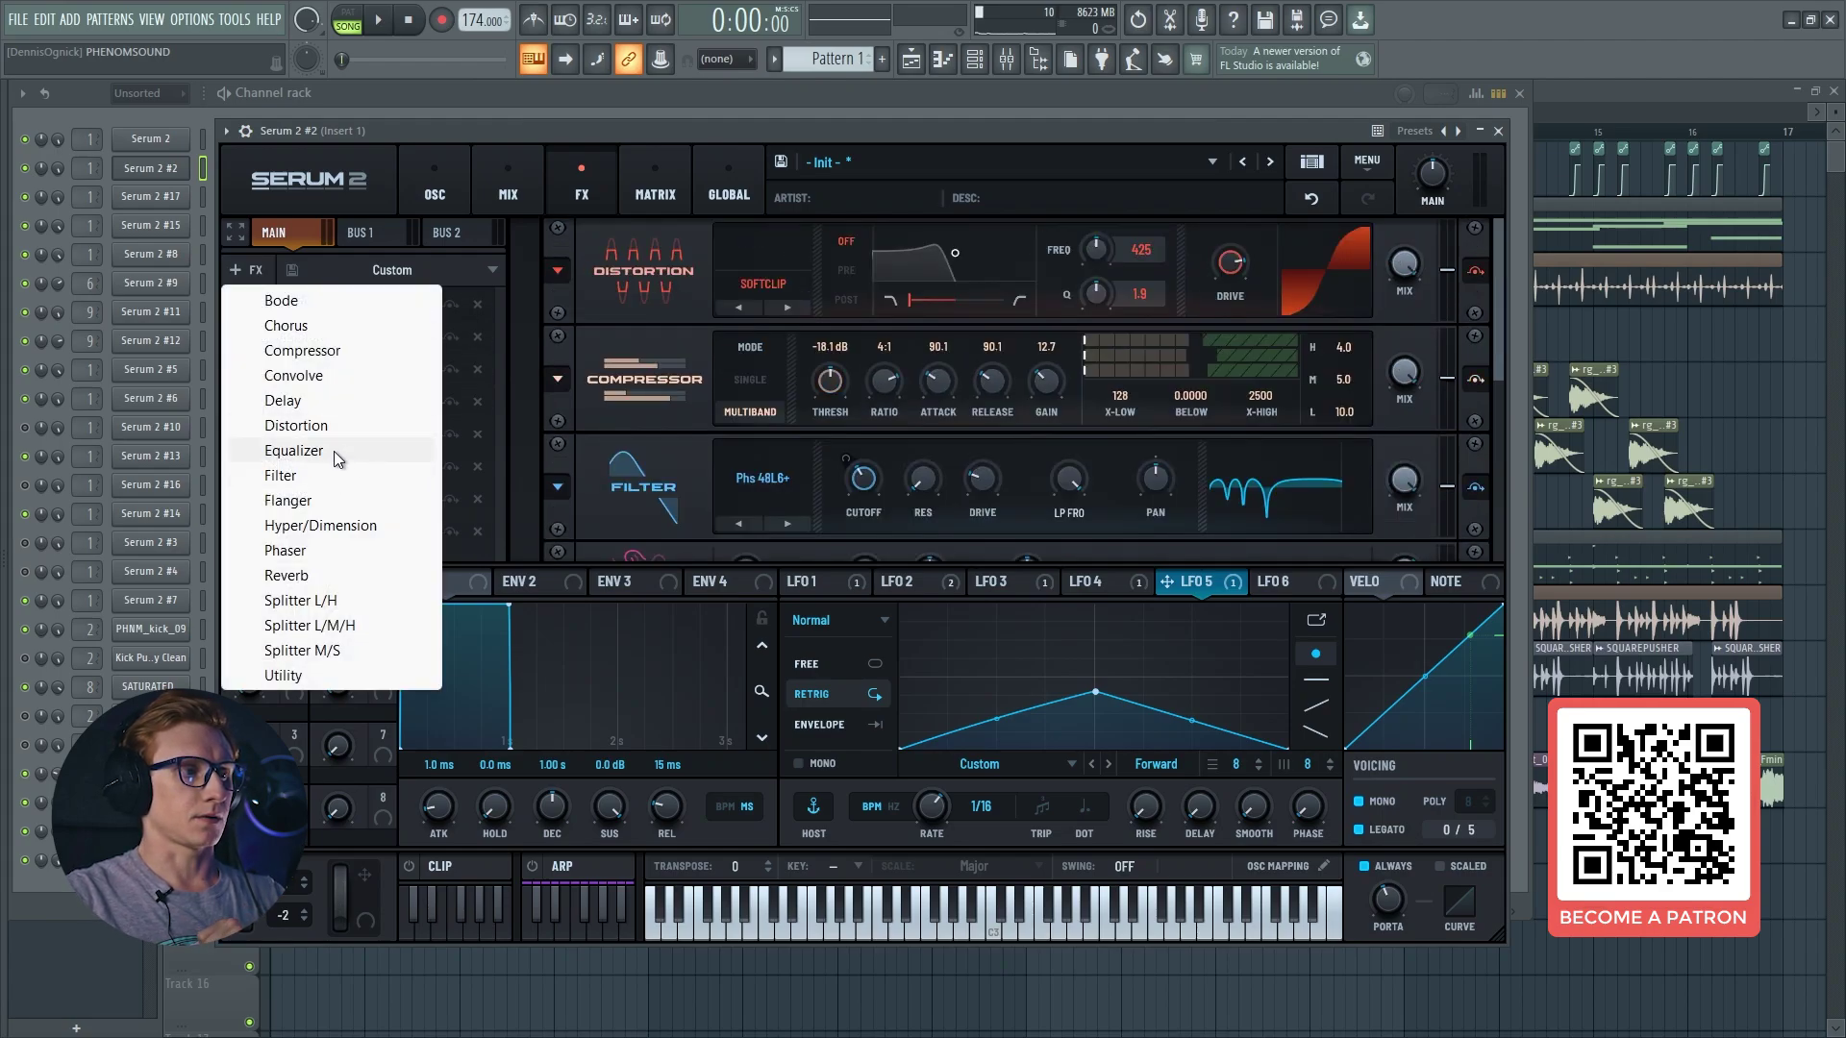
left_click(456, 156)
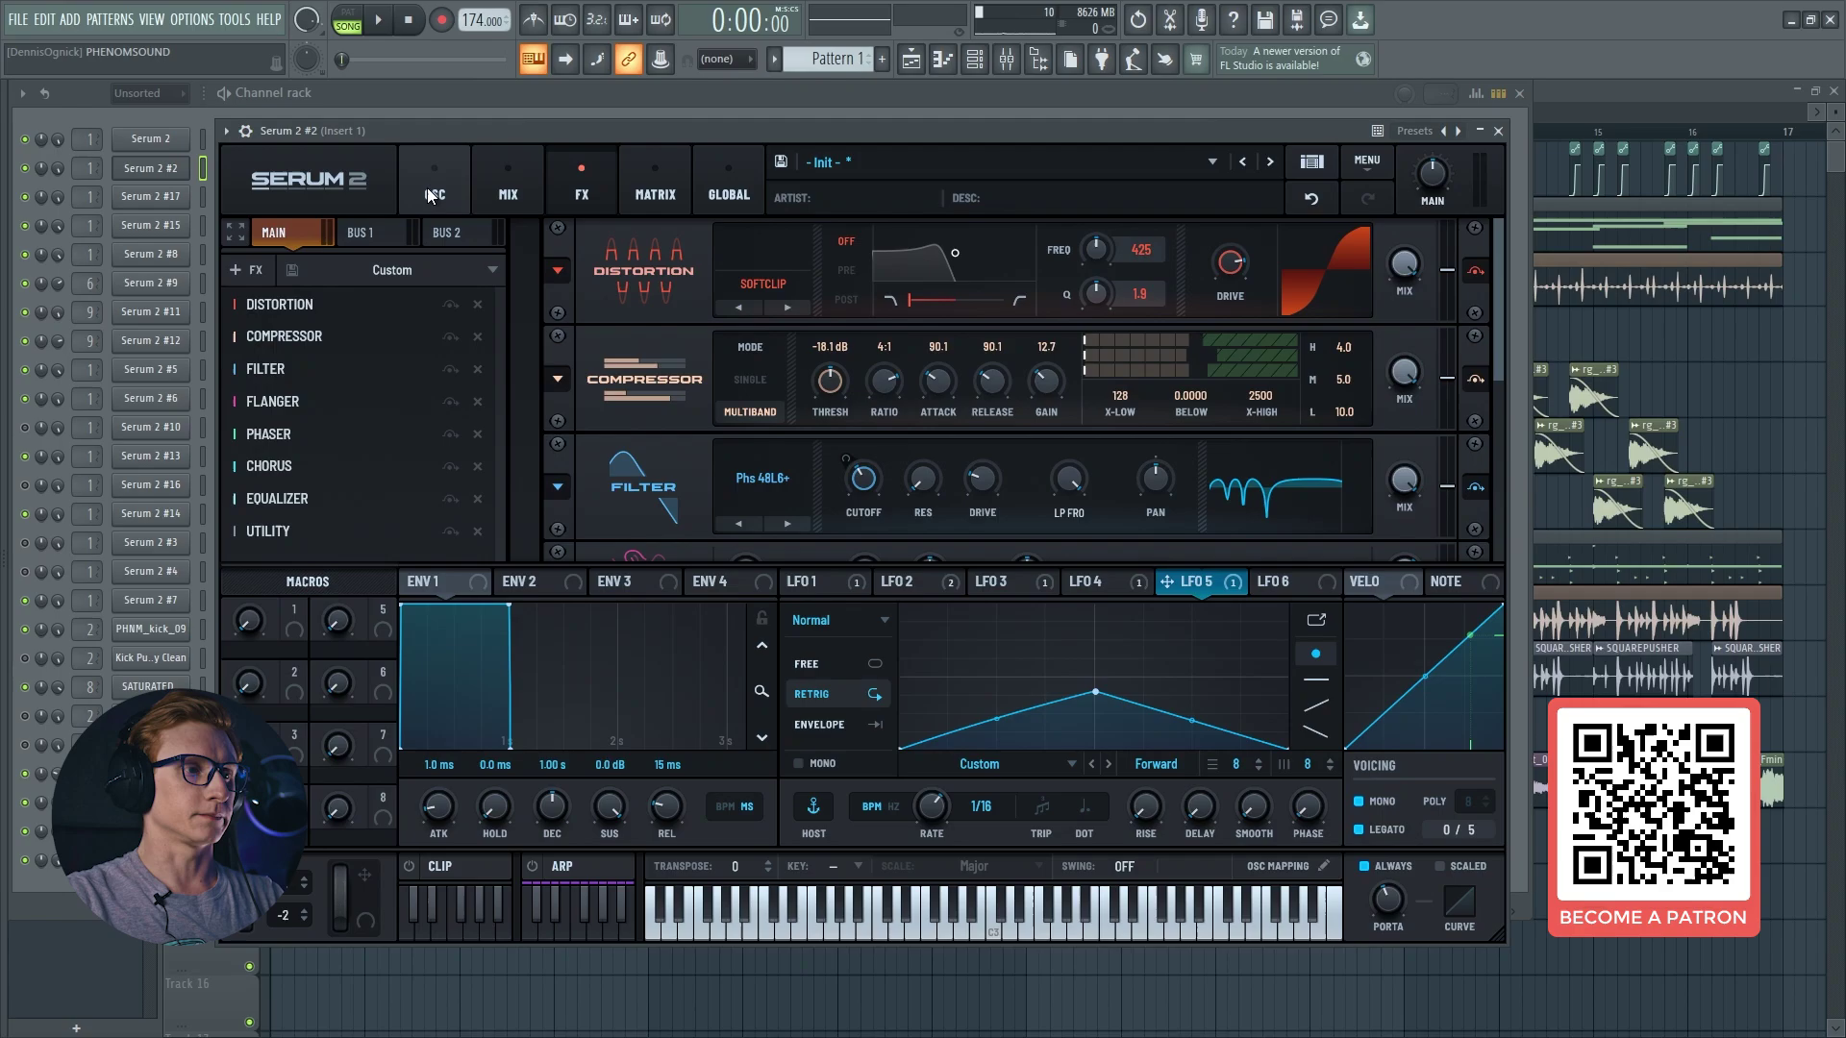
Step: Inspect the effects on mixer insert 10 and the Ozone 10 Maximizer settings on the master channel, and return to the Serum 2 patch
left_click(1008, 60)
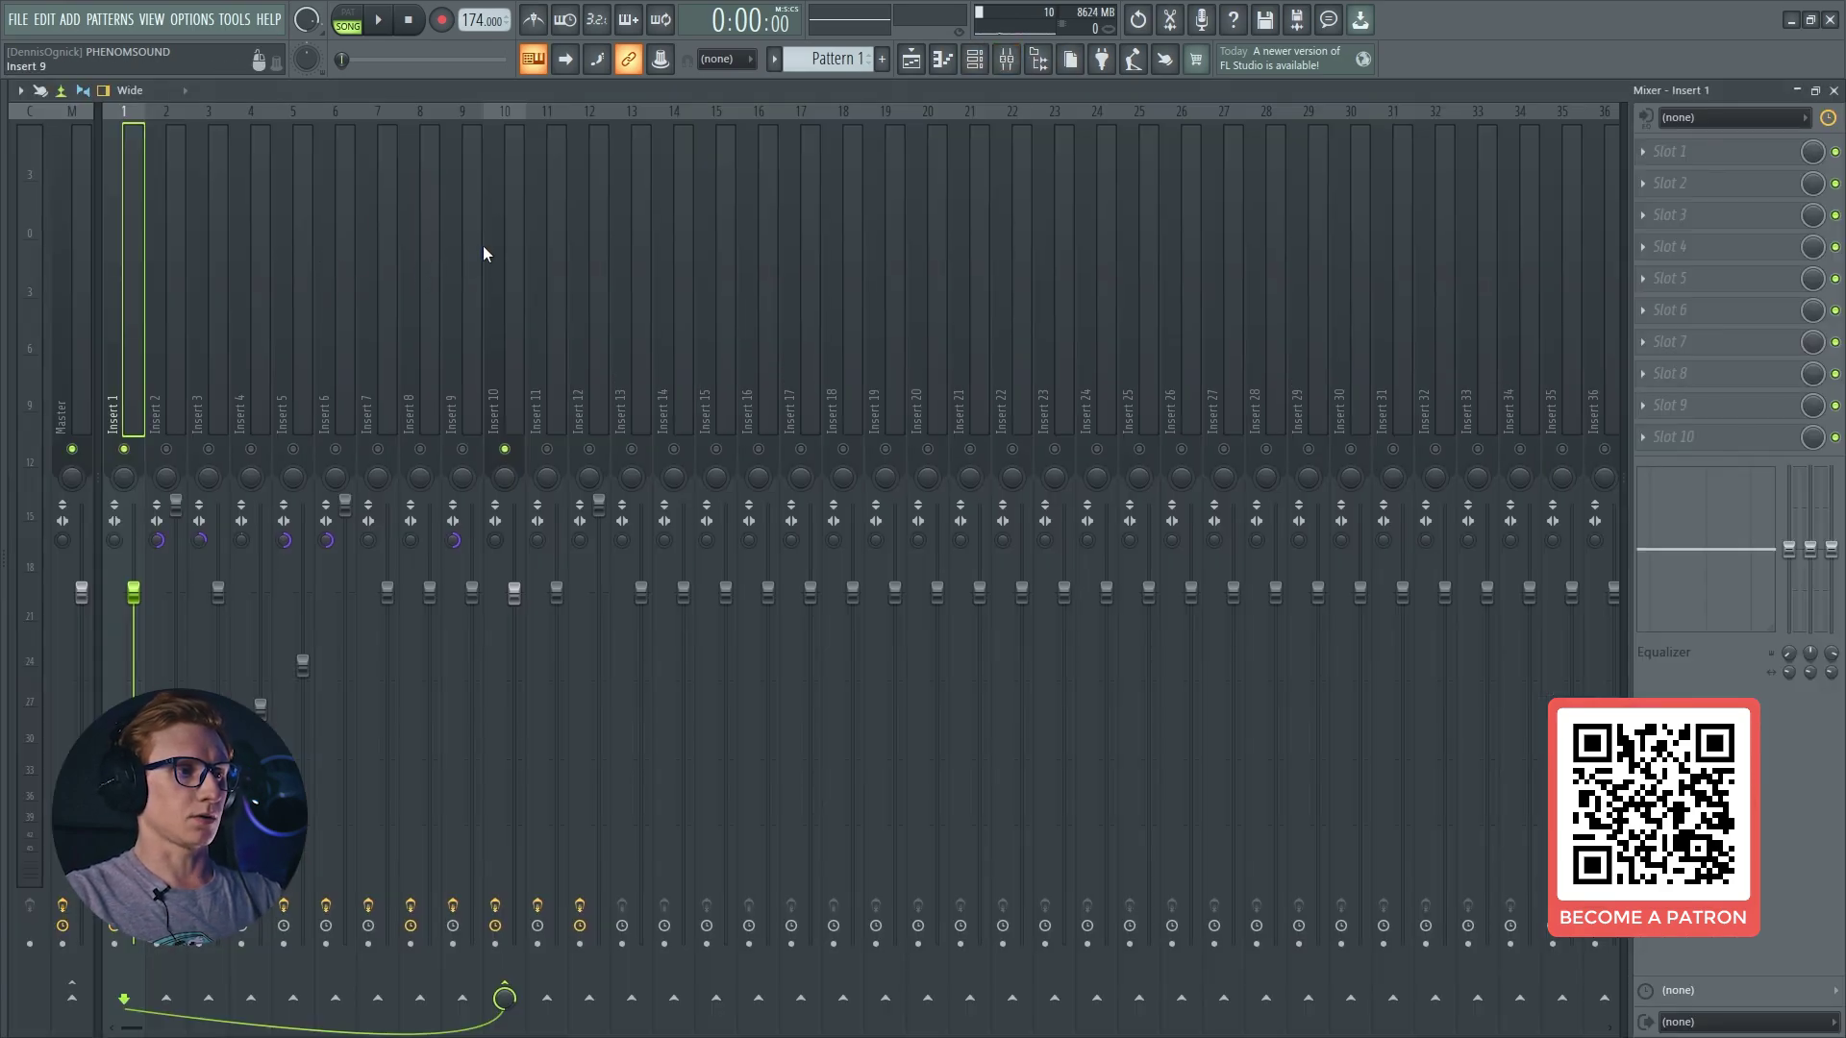
left_click(507, 395)
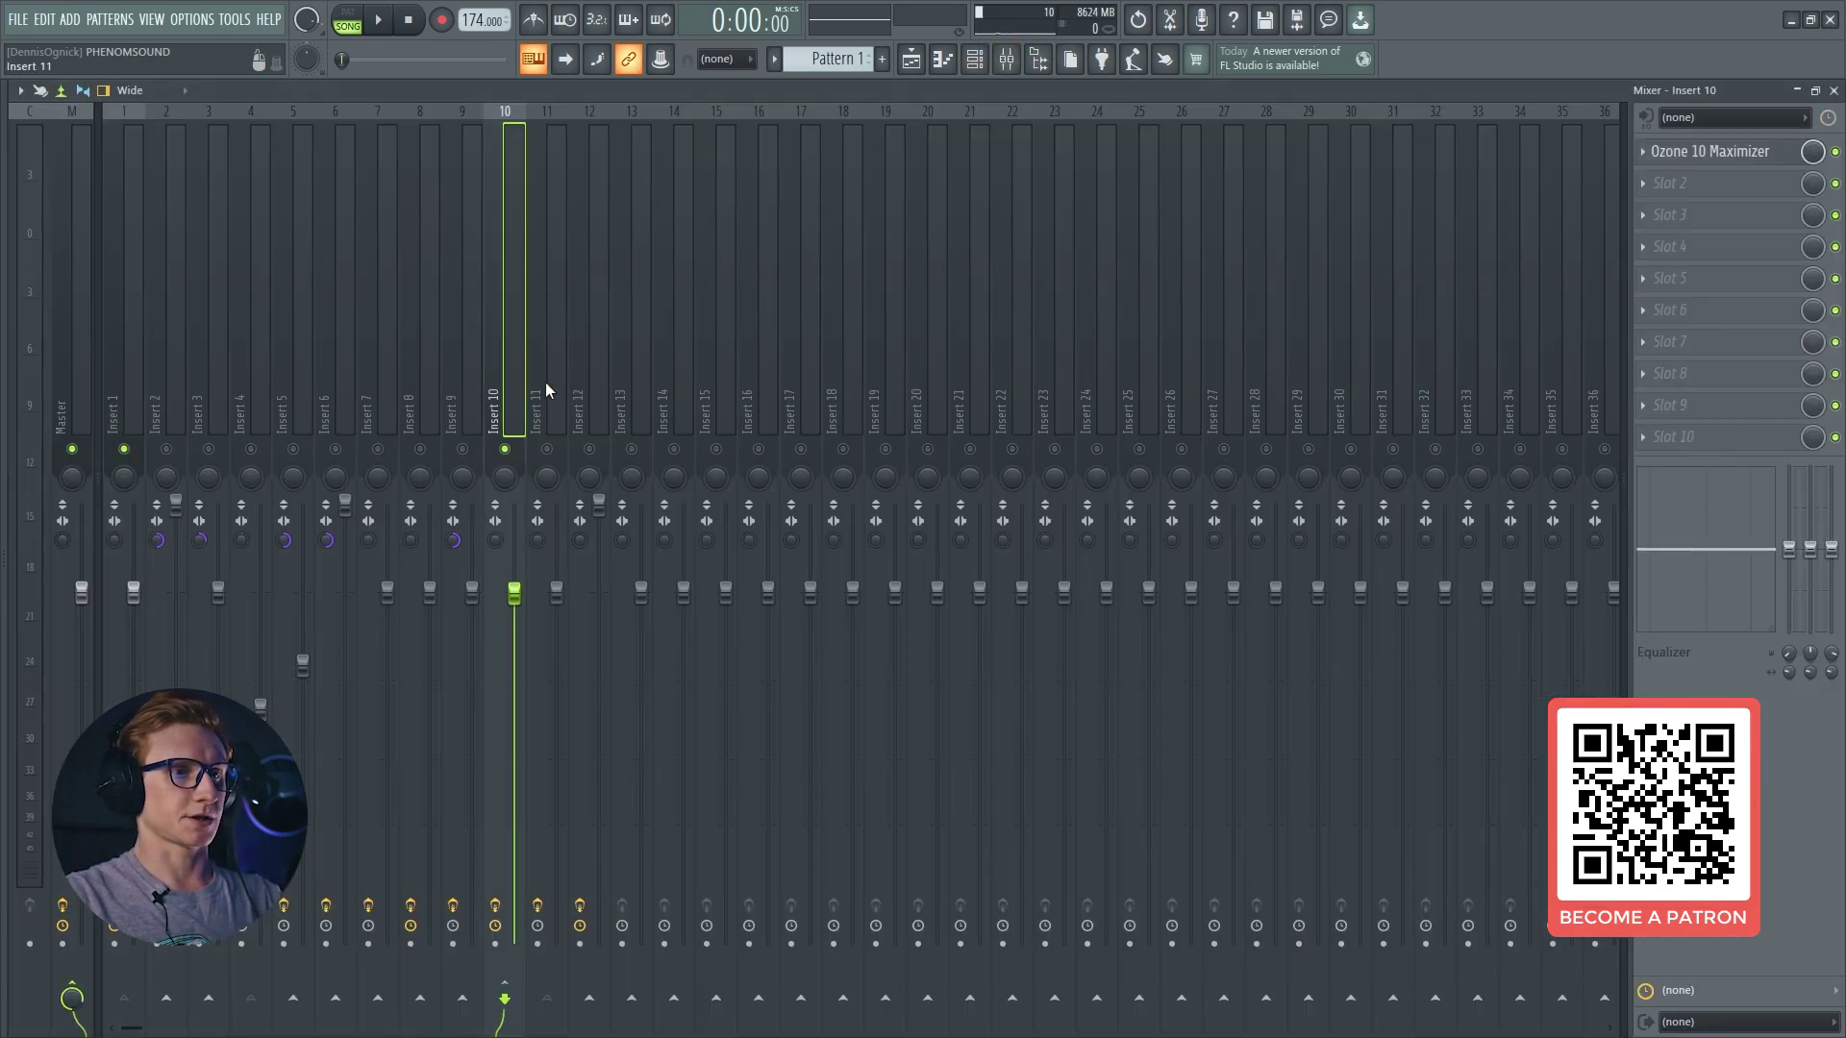
left_click(1727, 152)
left_click(1727, 151)
left_click(1723, 158)
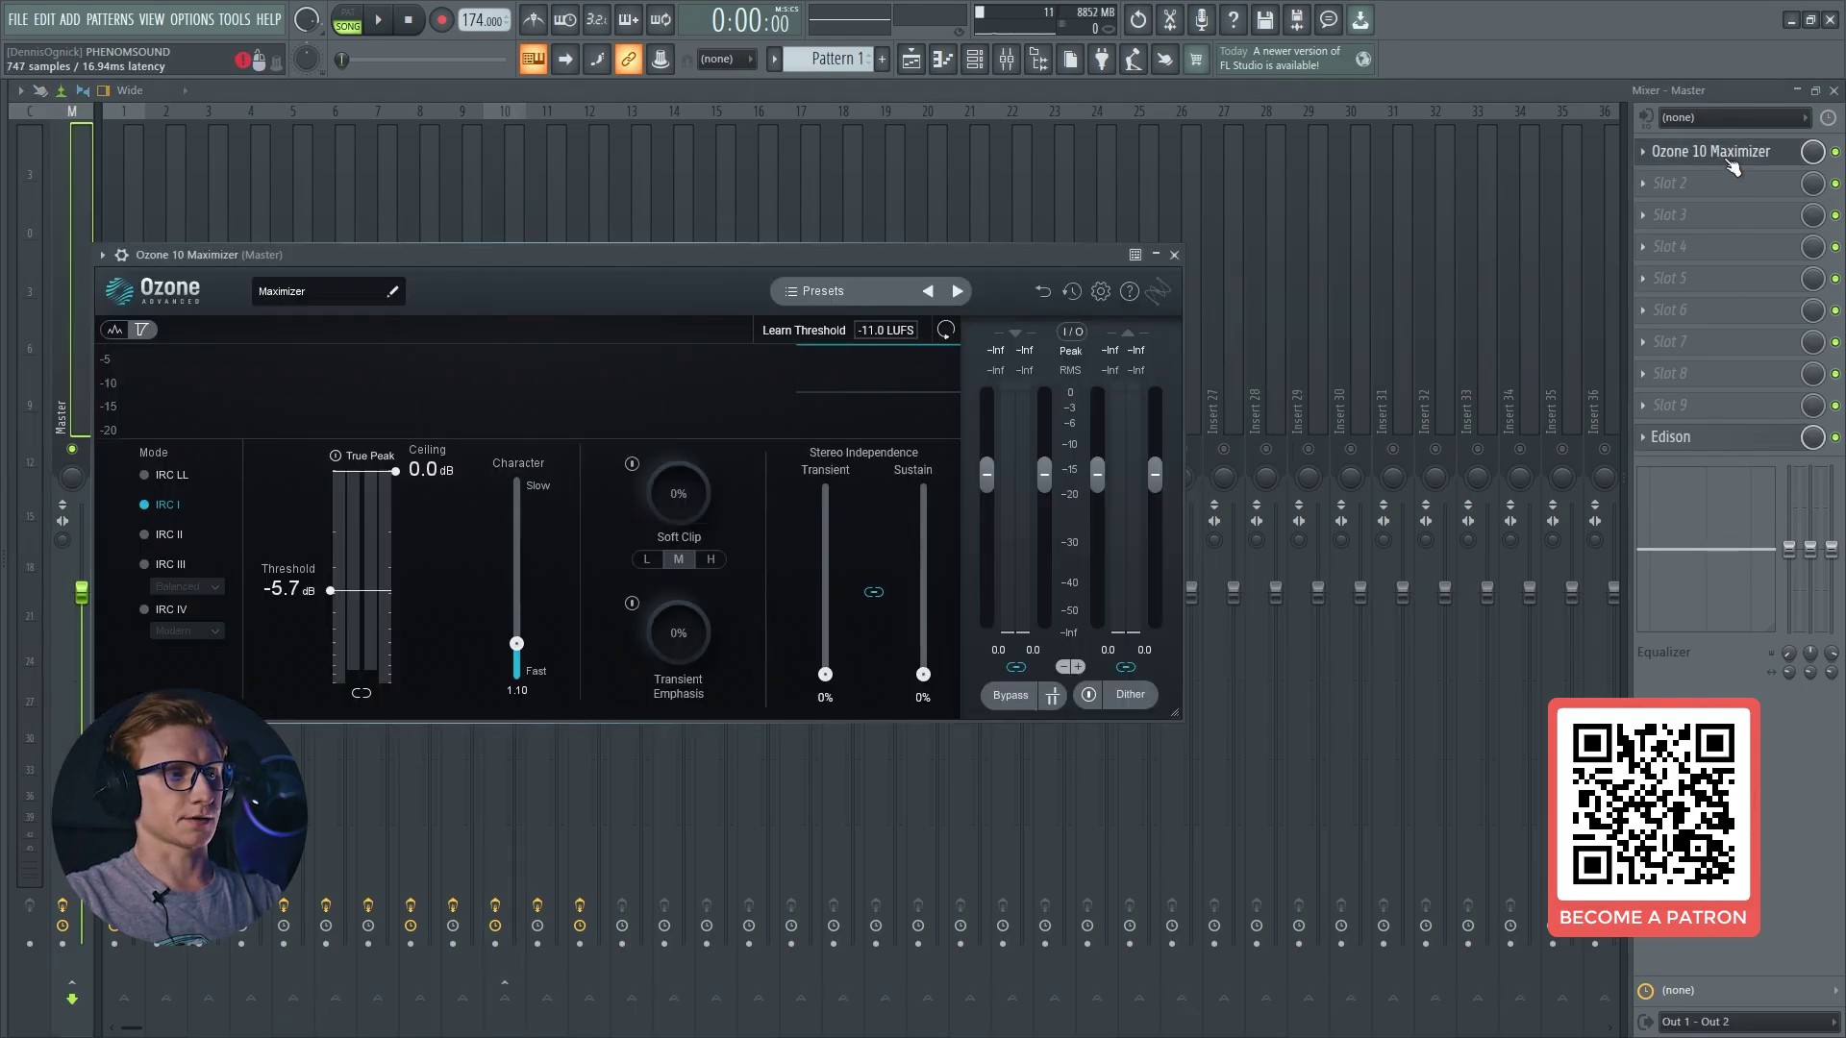
left_click(1730, 166)
key("F9")
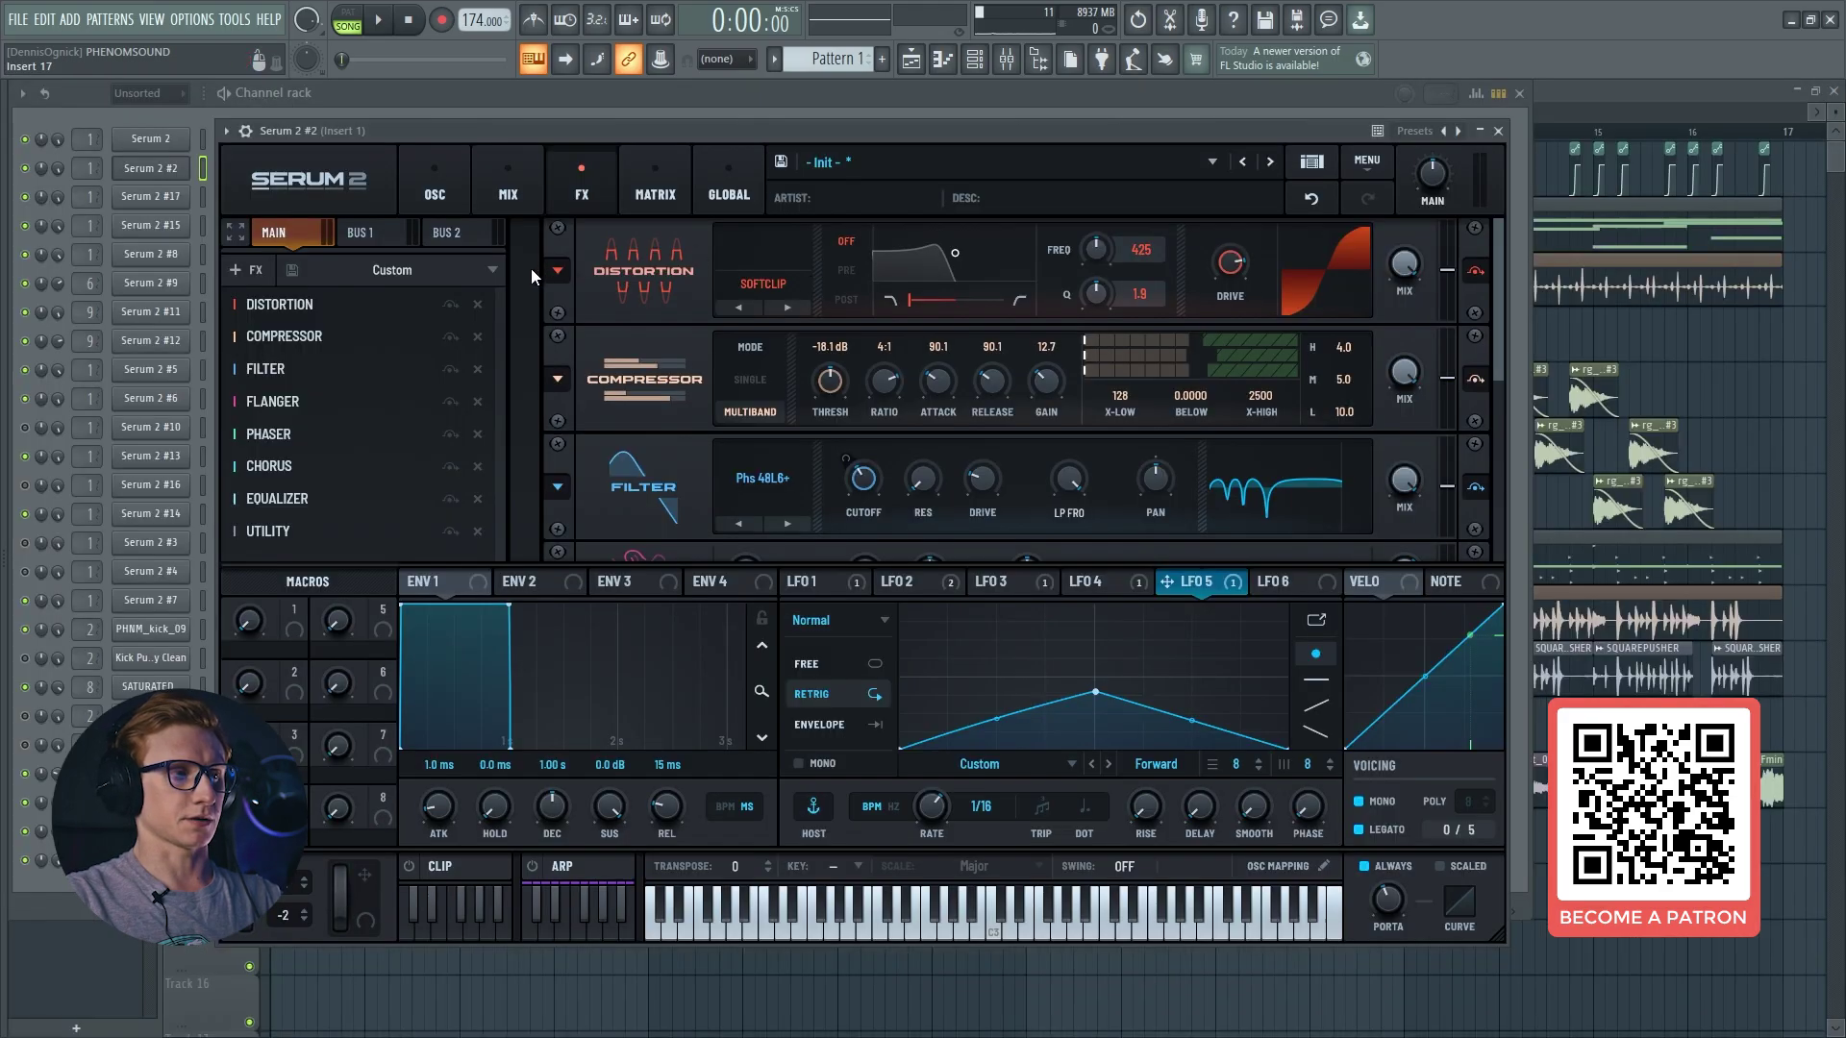
Step: Hide the synth and channel rack windows and play the playlist arrangement from the start to hear the bass in context
left_click(159, 169)
key("F6")
key("space")
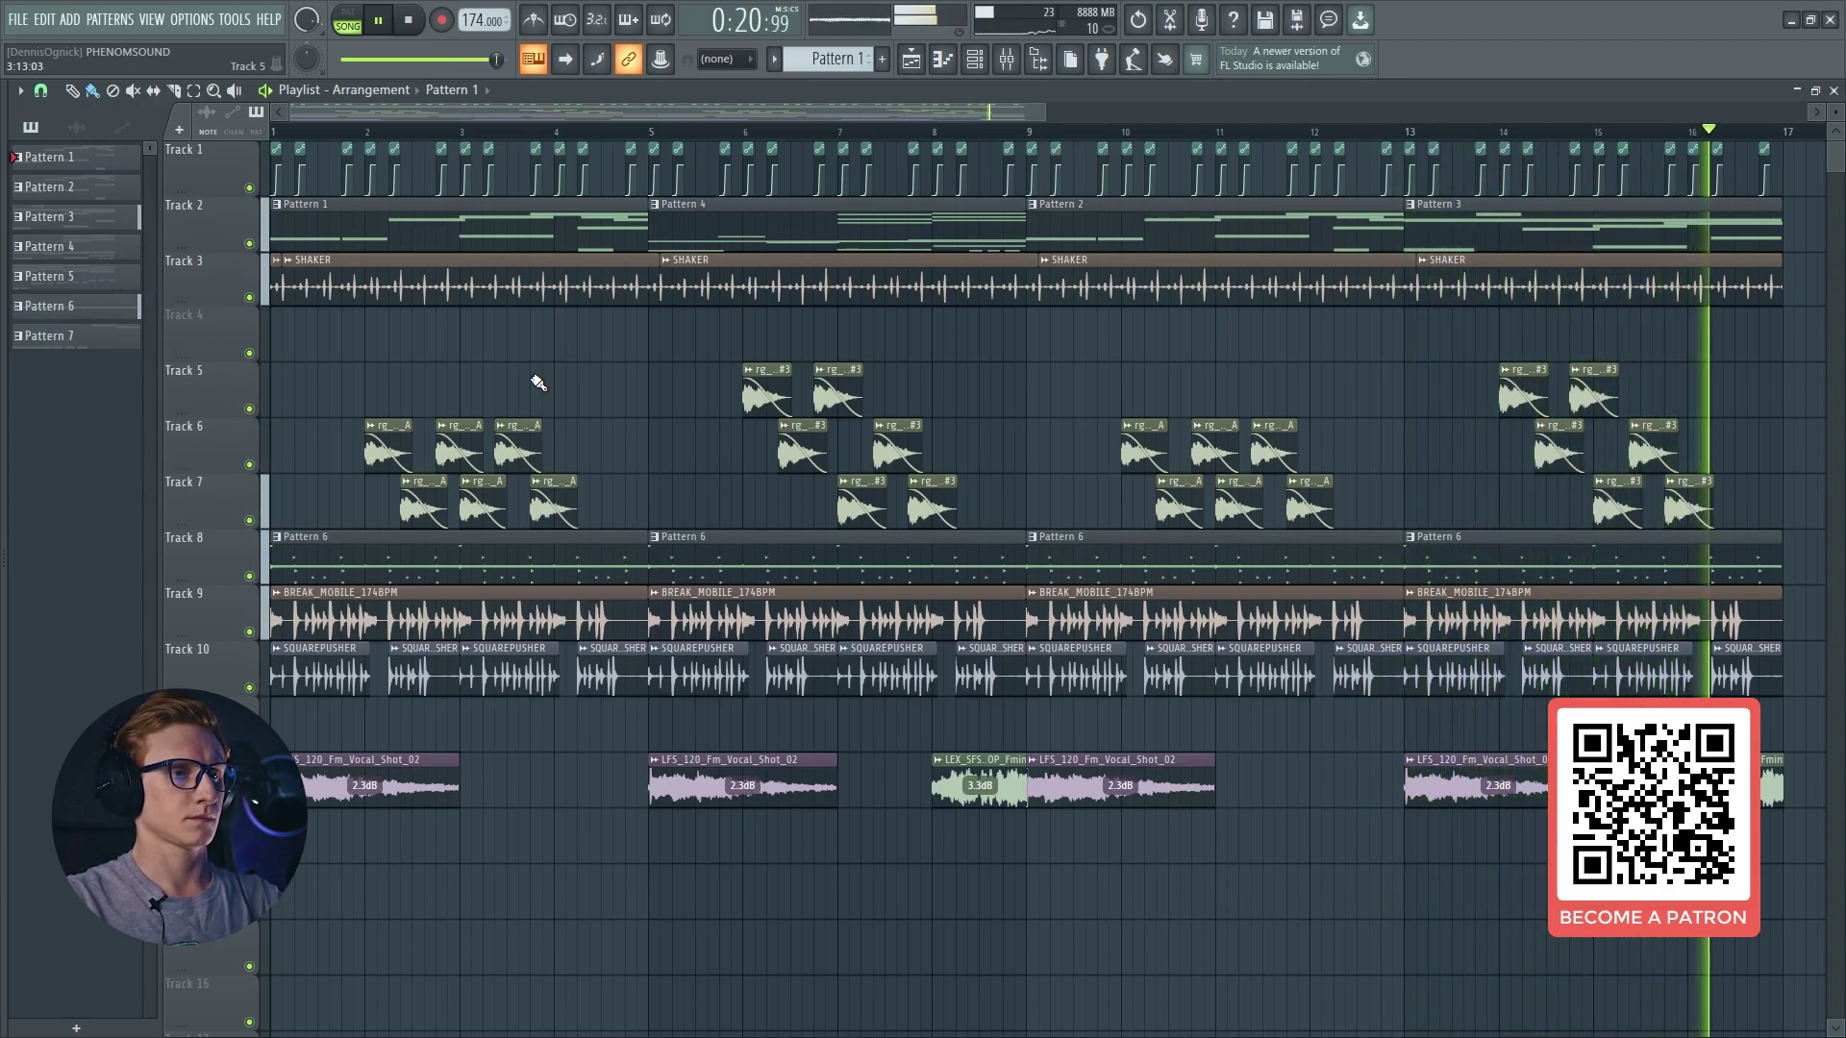
key("space")
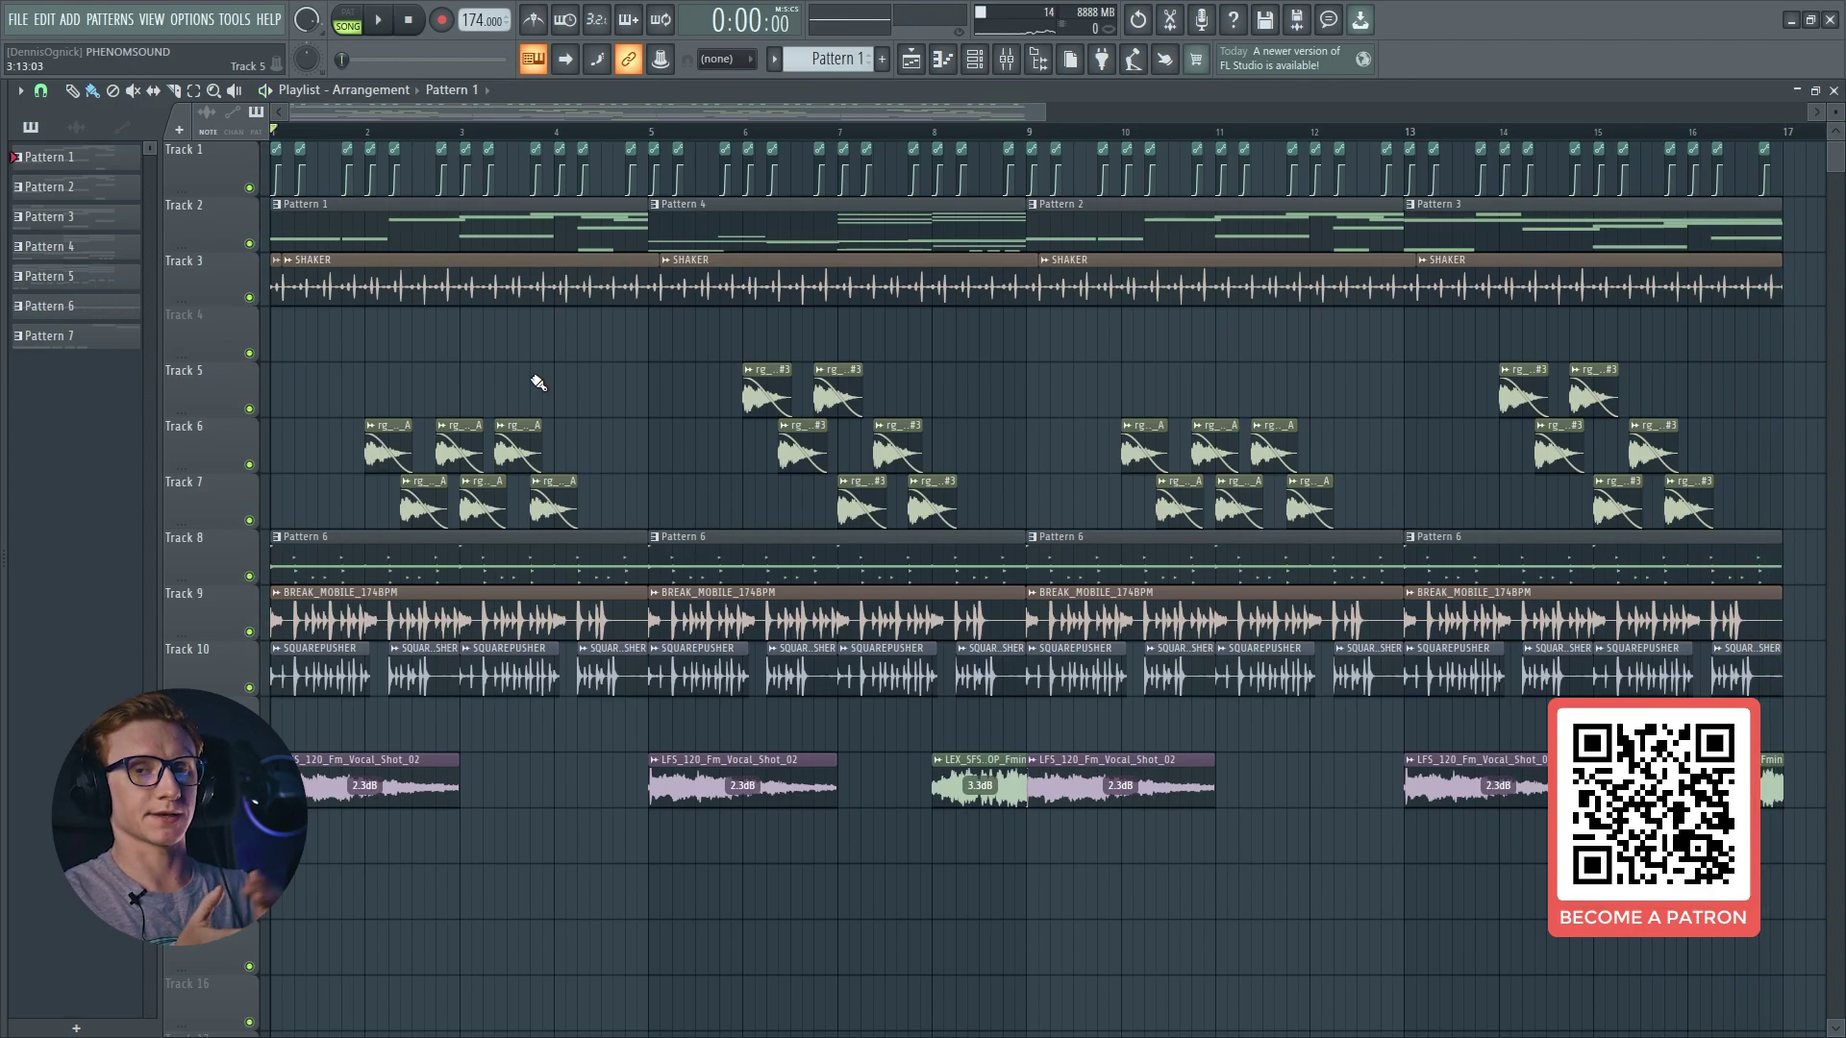